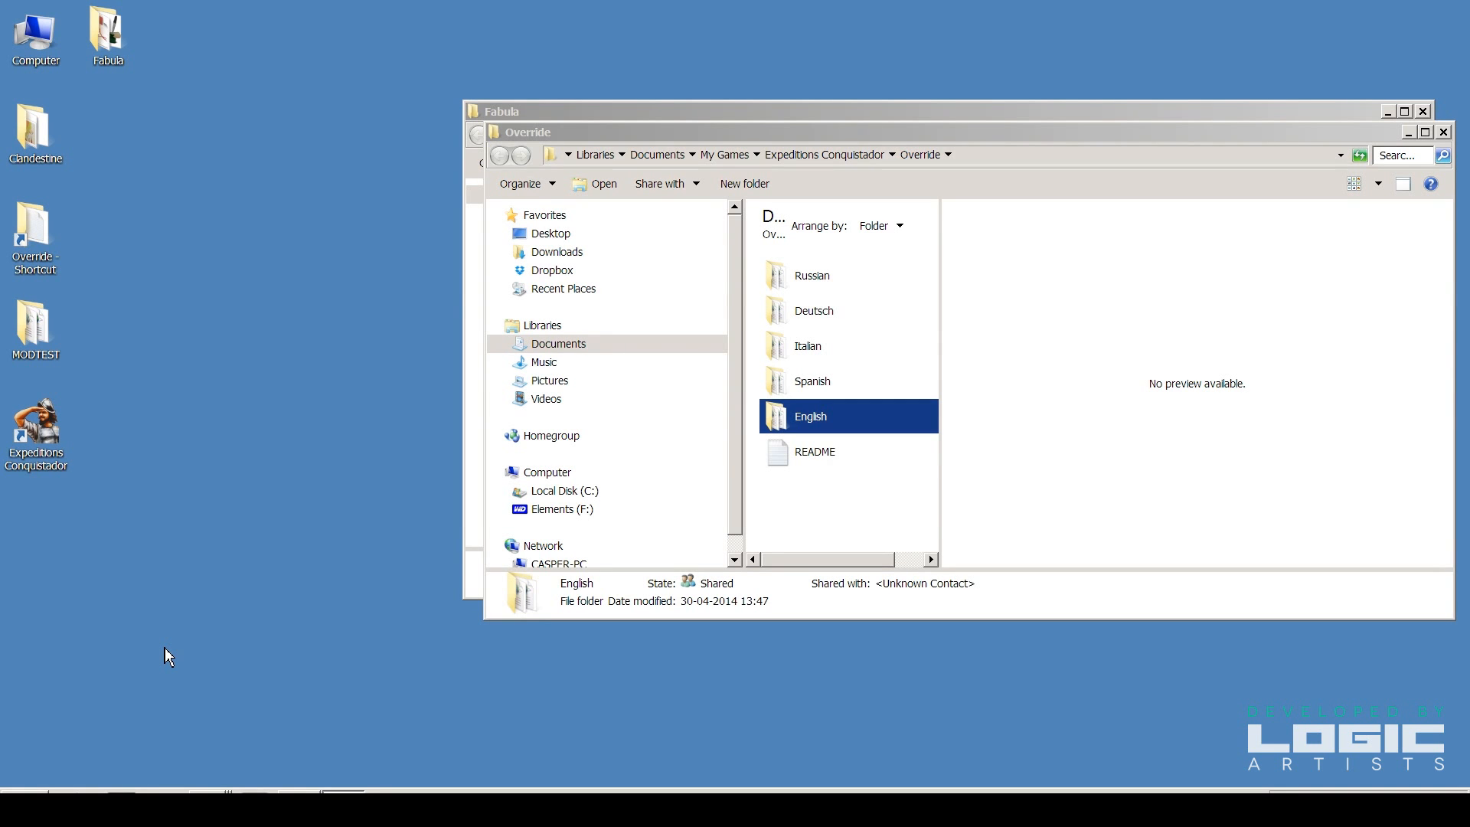
Rearrange the Fabula and Override folder windows so they overlap less, with the Override window in front
left_click_drag(624, 134, 571, 184)
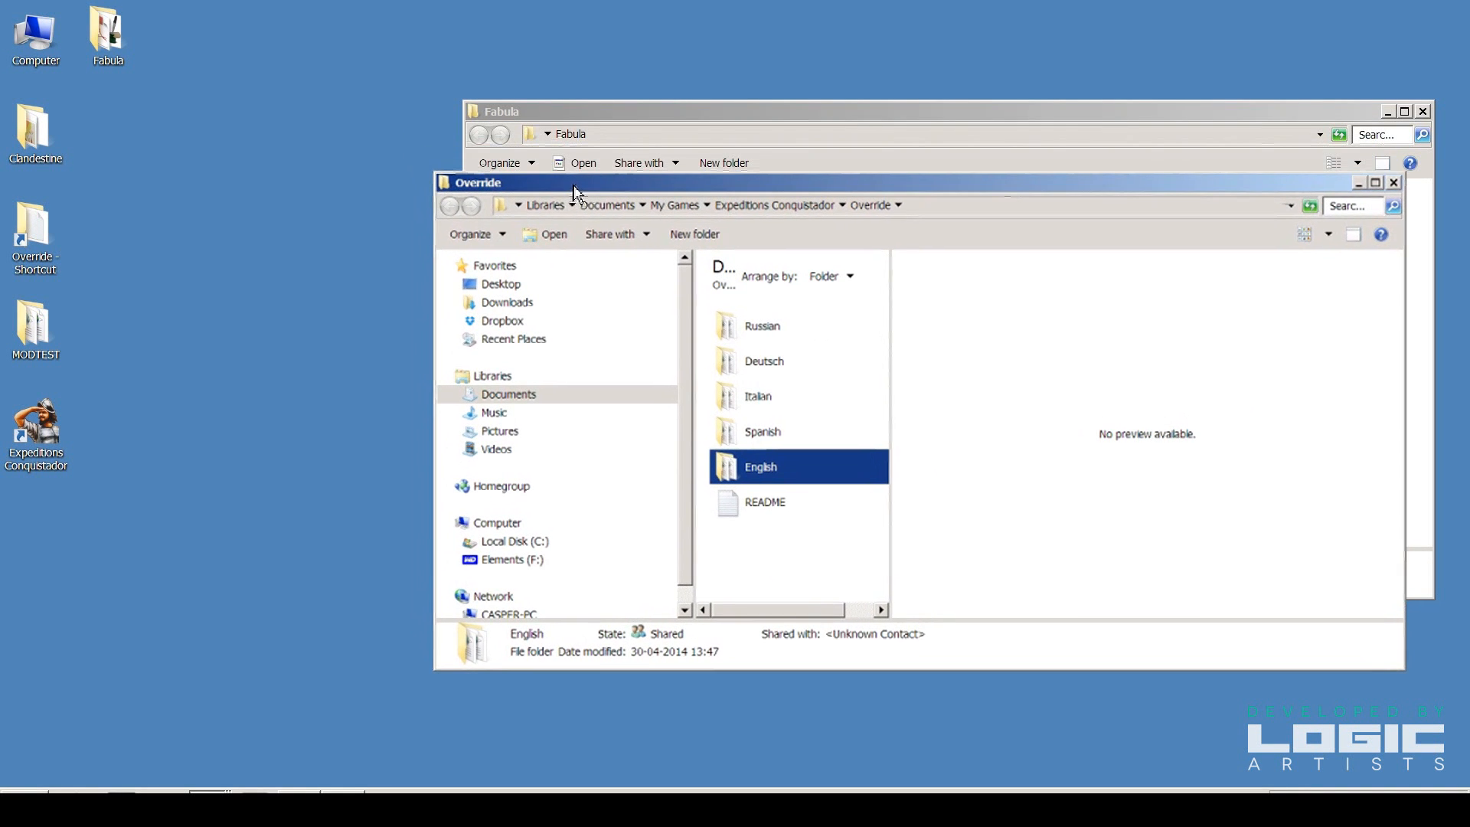
left_click_drag(584, 115, 591, 62)
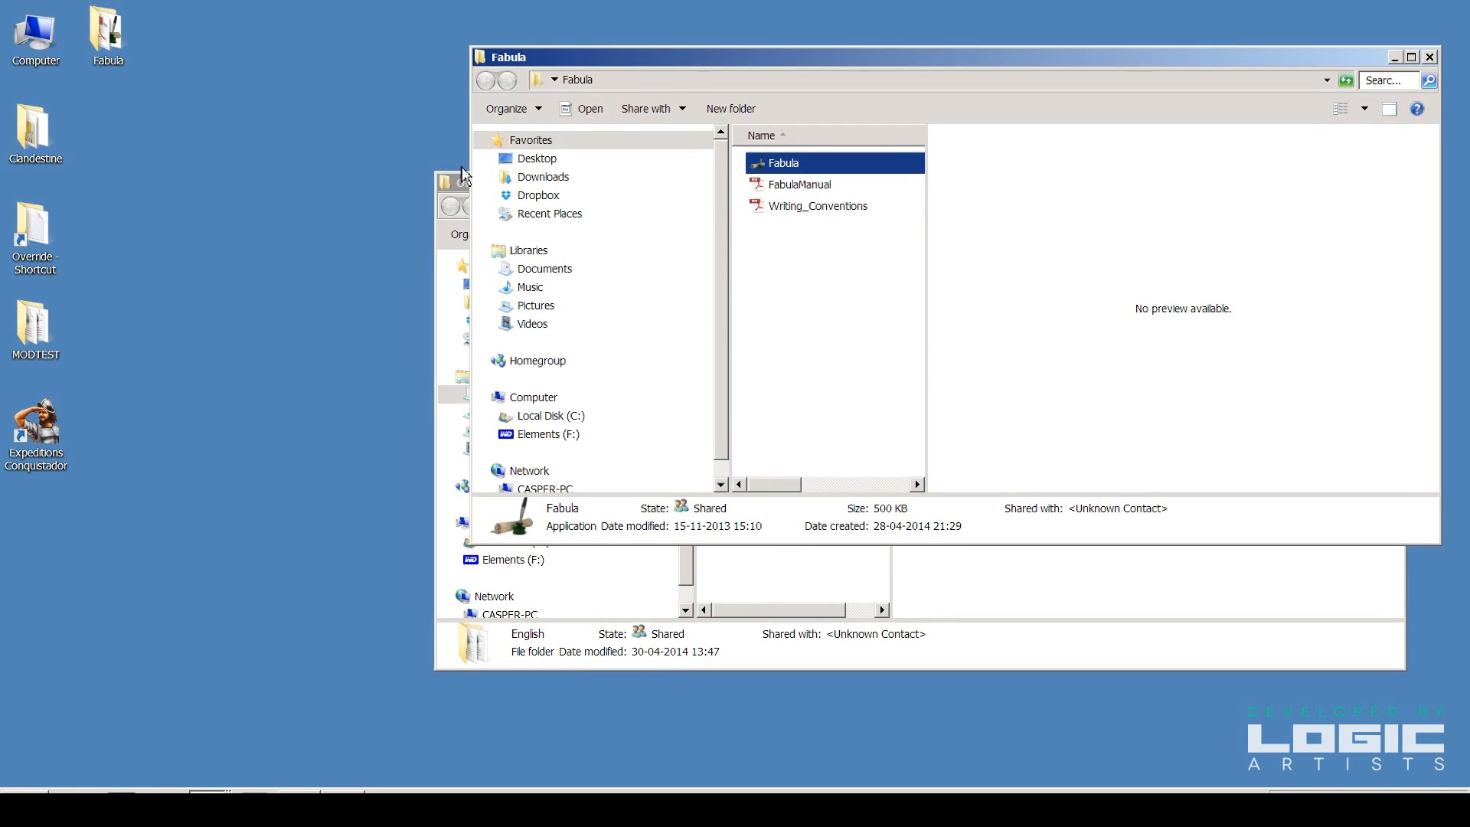
left_click(459, 183)
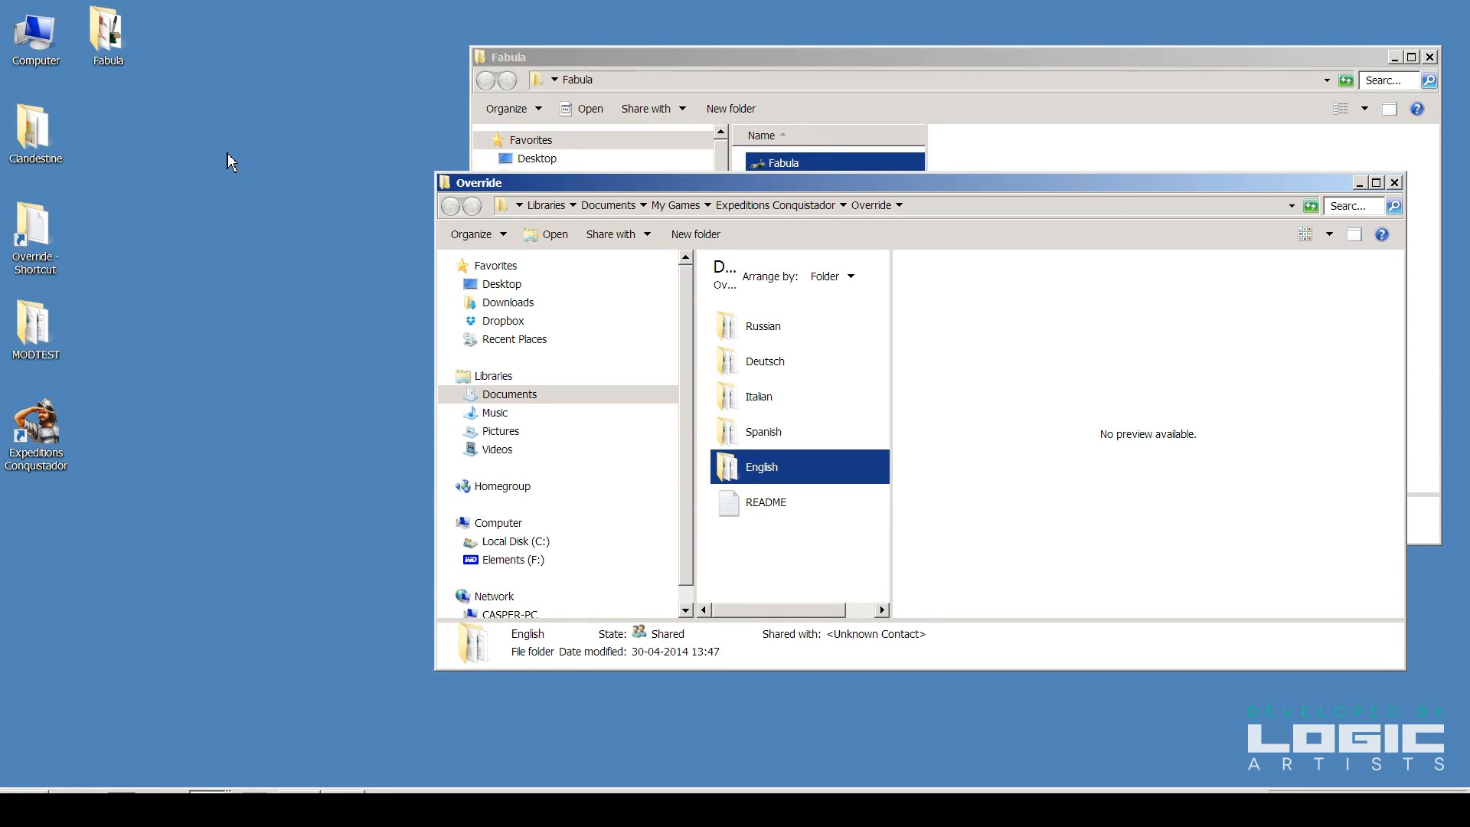
left_click_drag(815, 191, 785, 200)
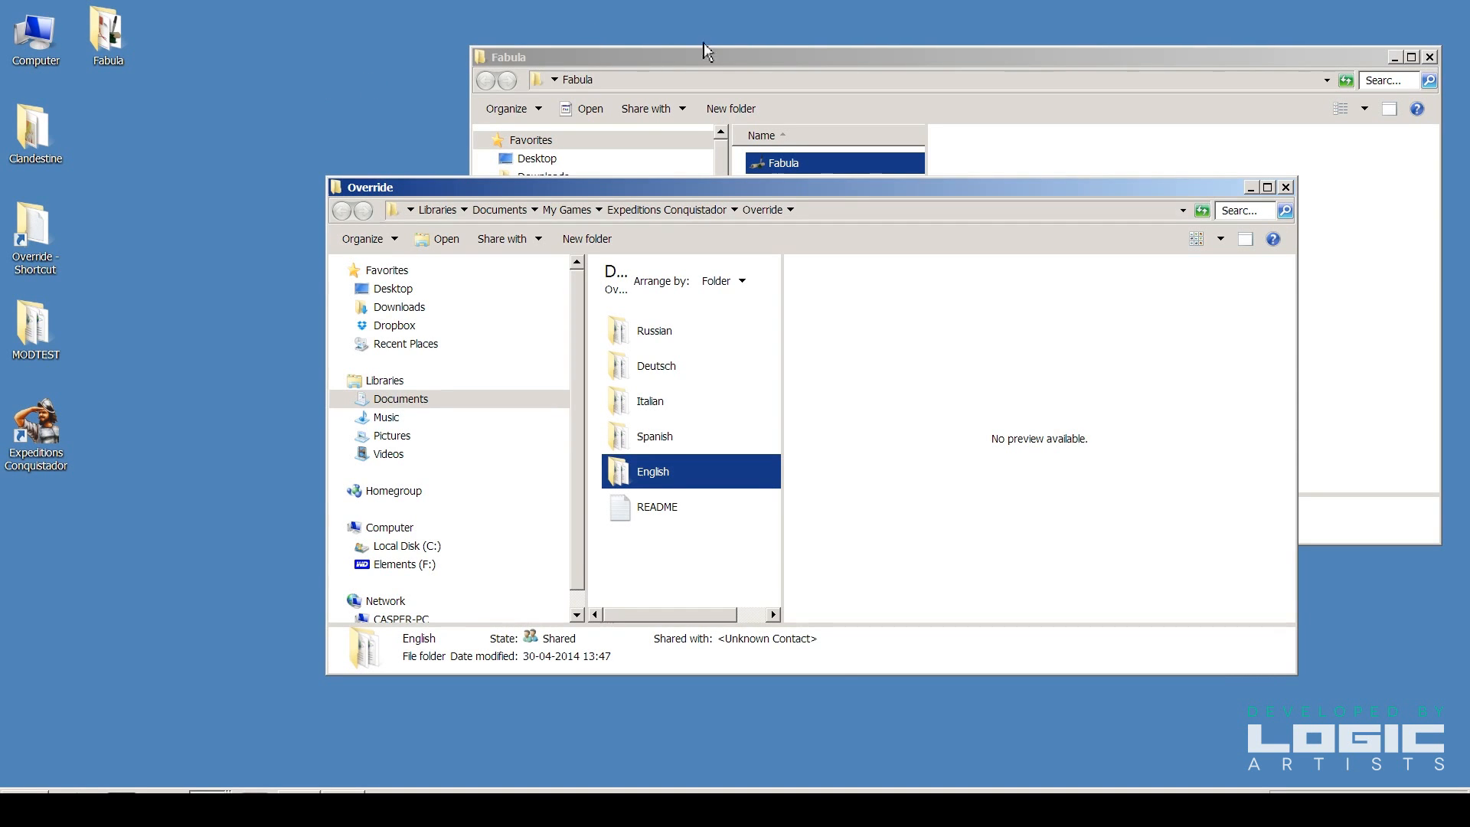
left_click_drag(856, 199, 813, 208)
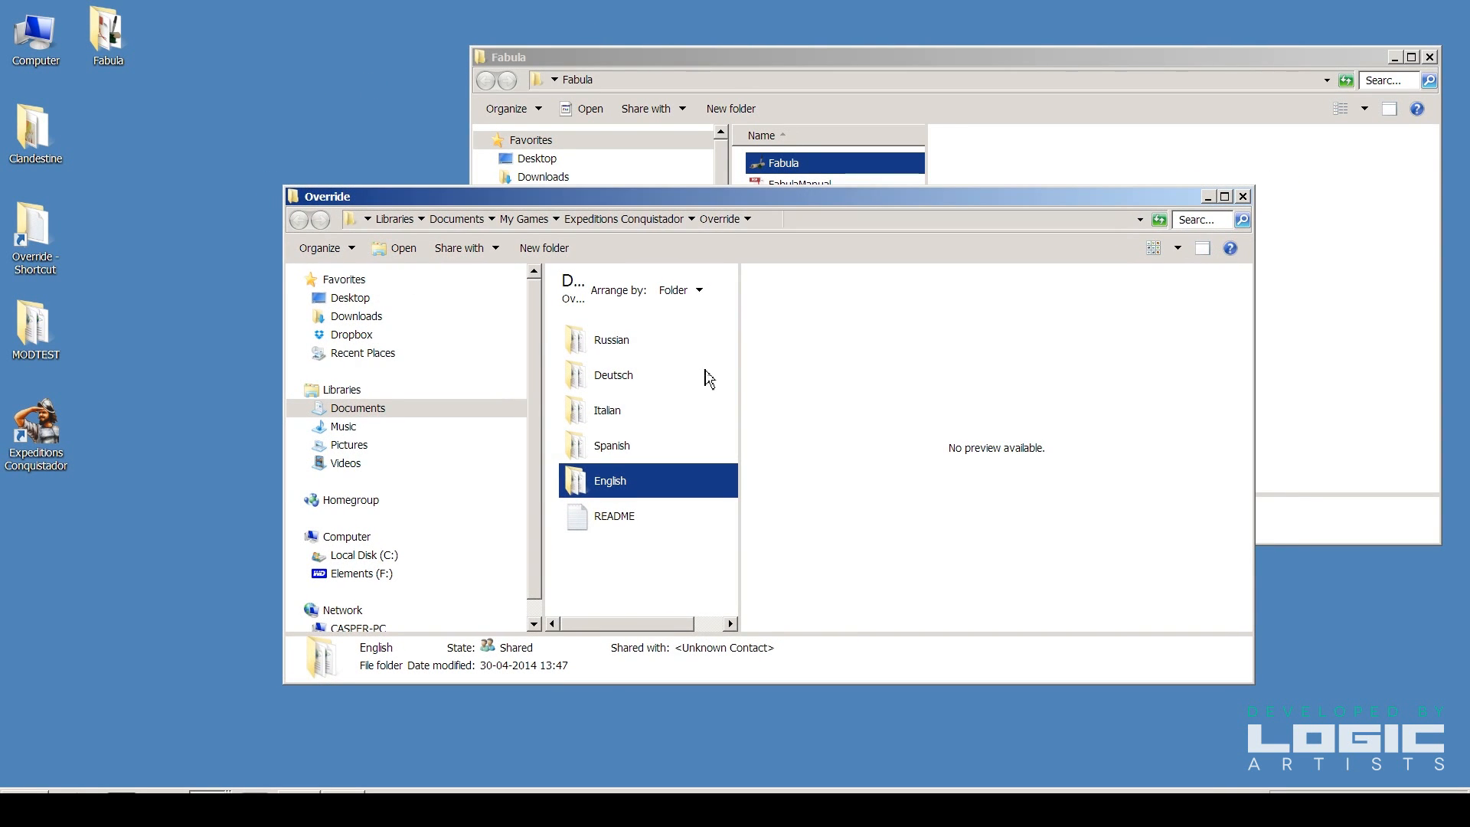
Widen the file list area of the Override window by shrinking its preview area
left_click_drag(740, 388, 842, 429)
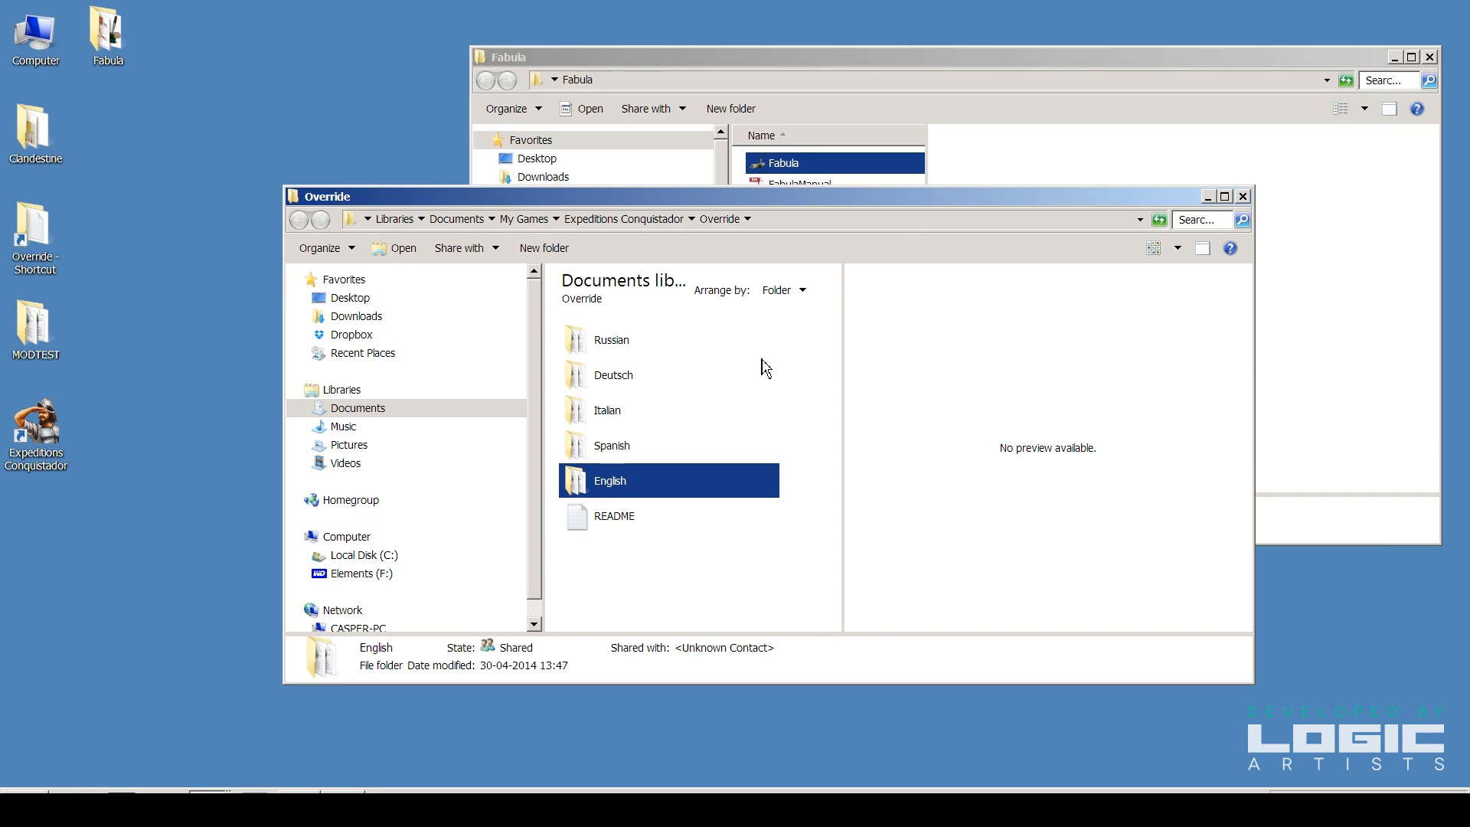
left_click(841, 411)
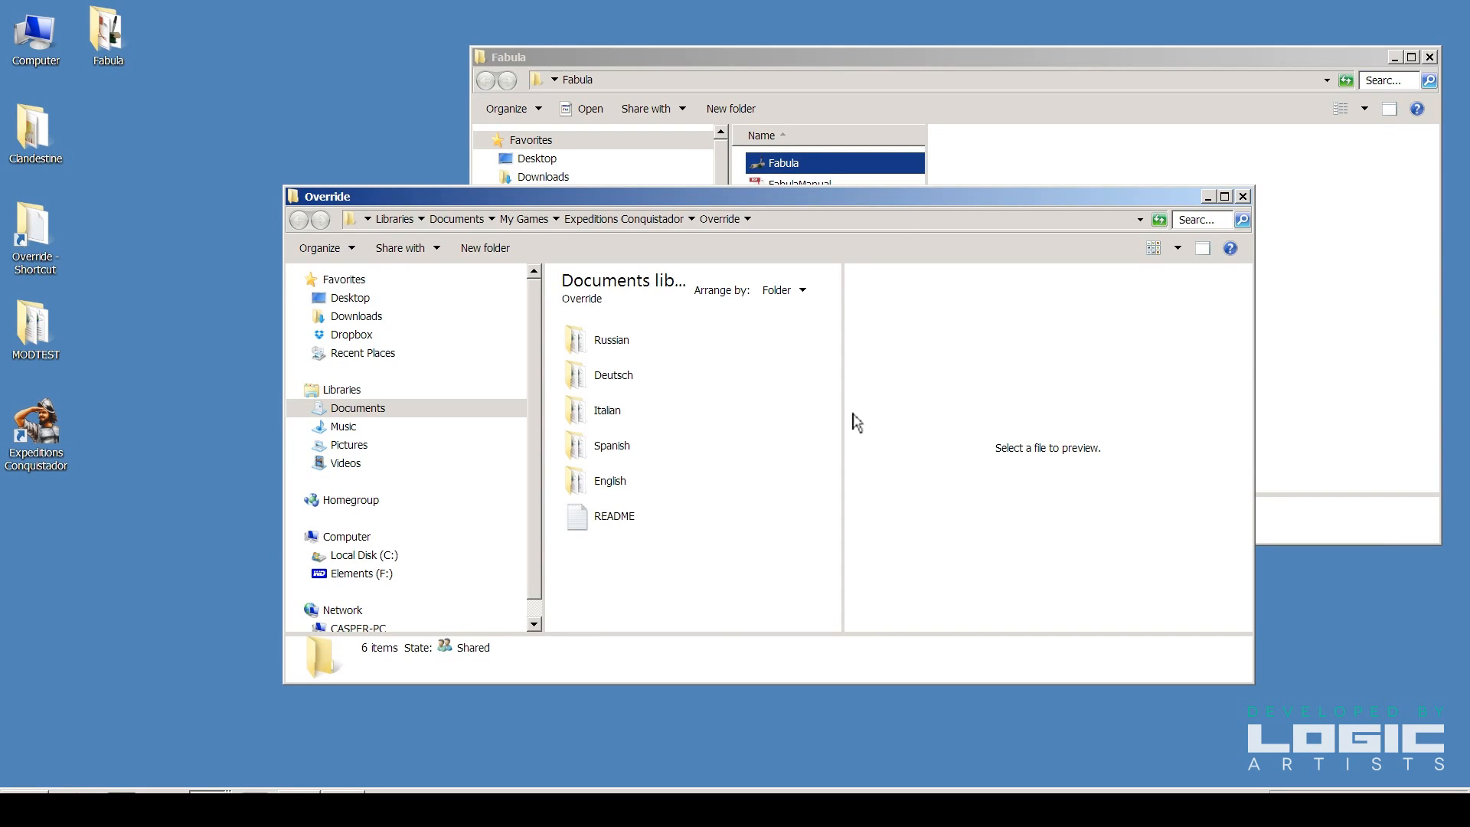
left_click_drag(845, 412, 961, 424)
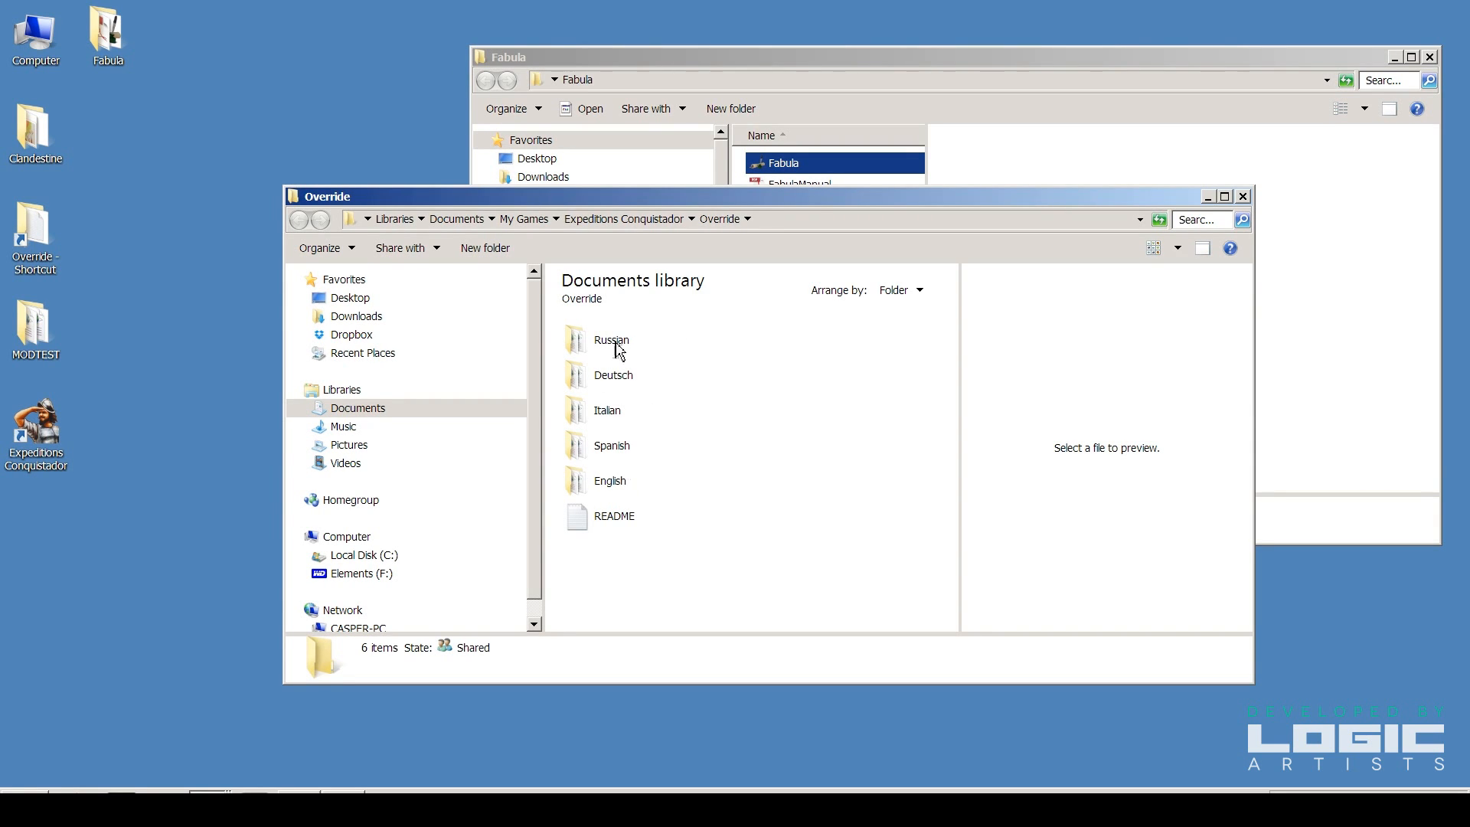
Duplicate the English folder inside the Override folder
right_click(616, 477)
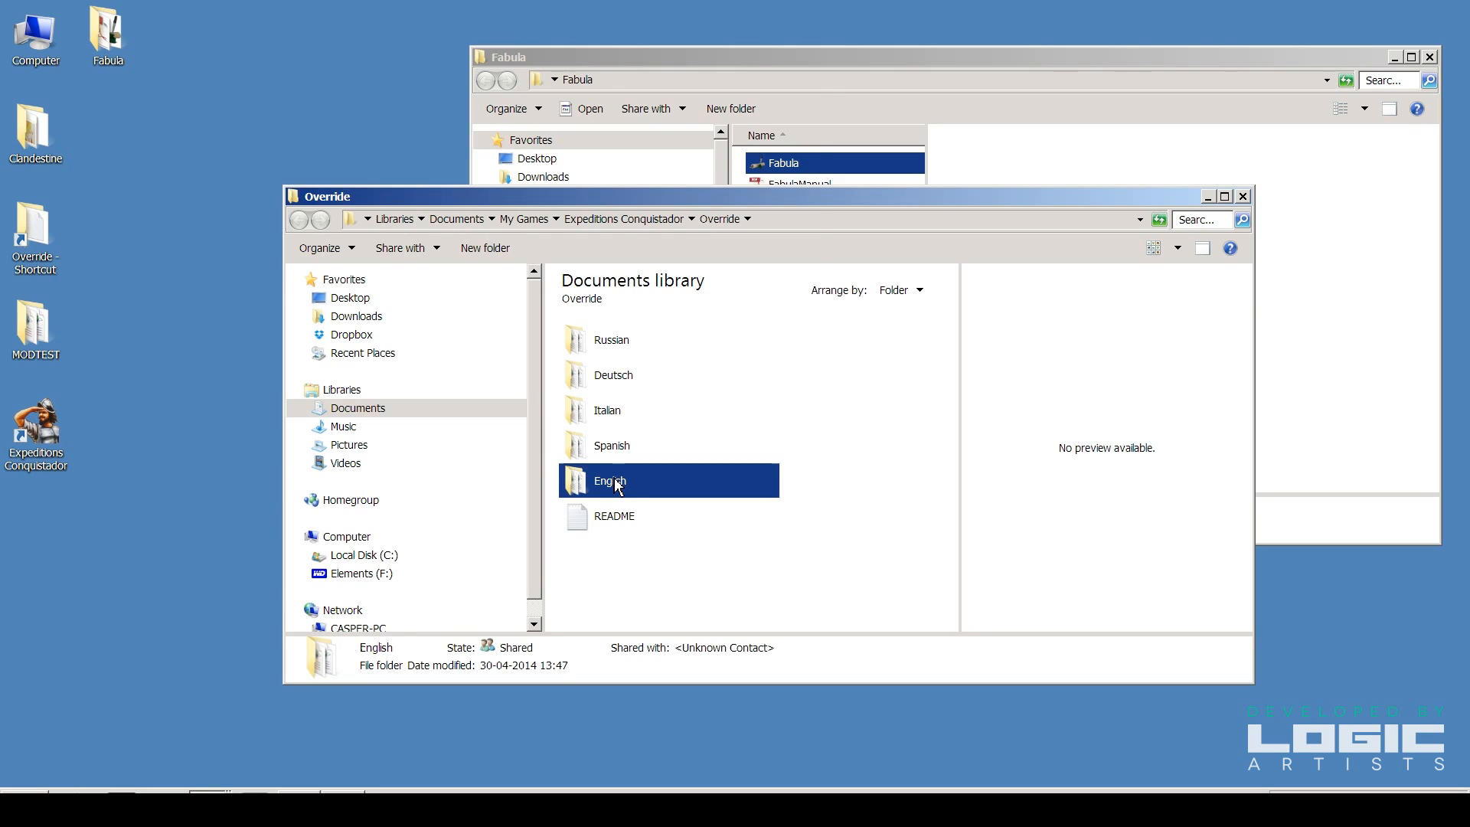
left_click(671, 362)
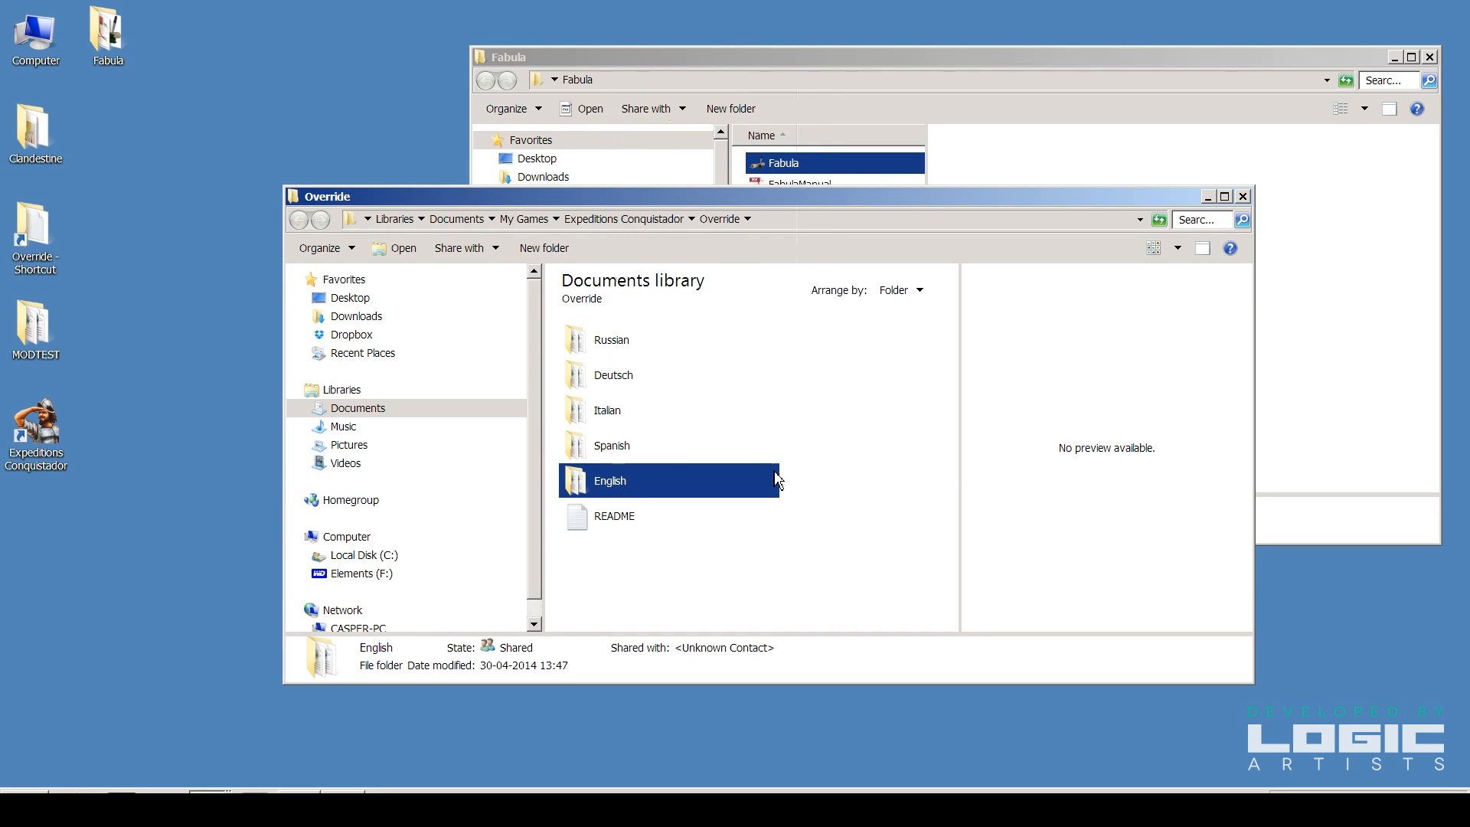
left_click(822, 413)
right_click(821, 406)
left_click(857, 513)
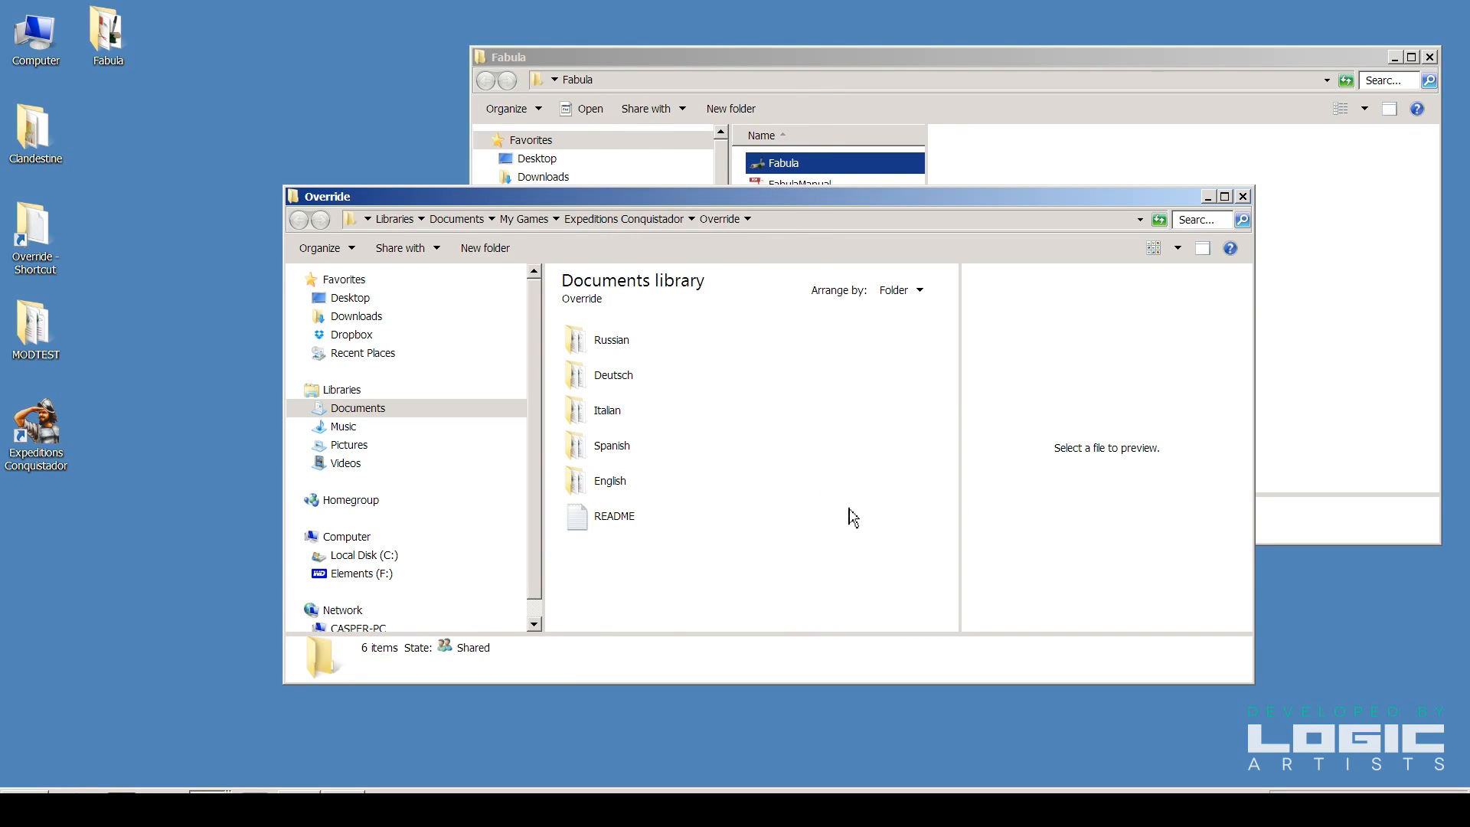
Rename the copied English folder as TEST
left_click(619, 343)
left_click_drag(680, 341, 583, 326)
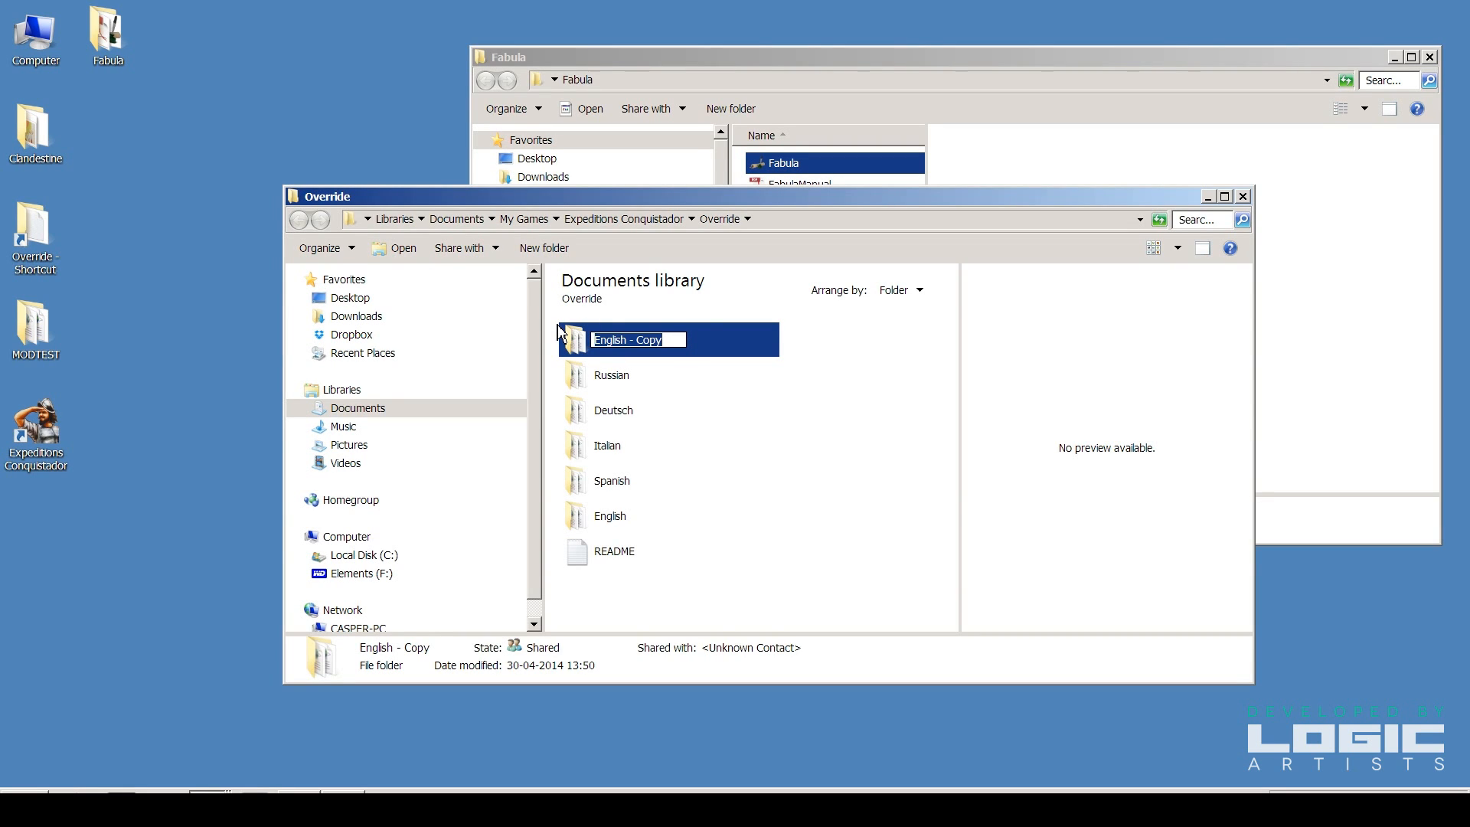
type("TEST")
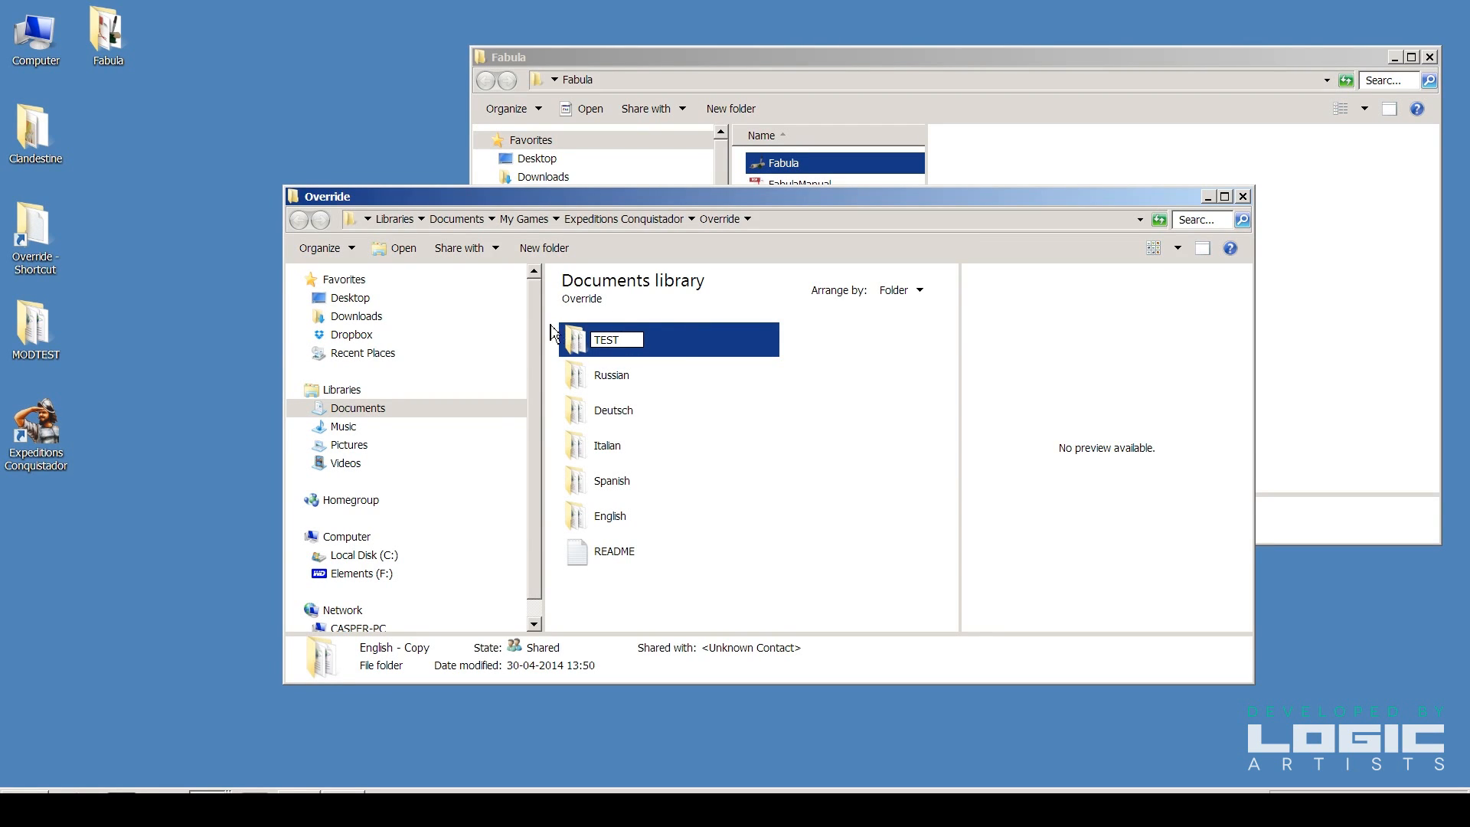
left_click(838, 441)
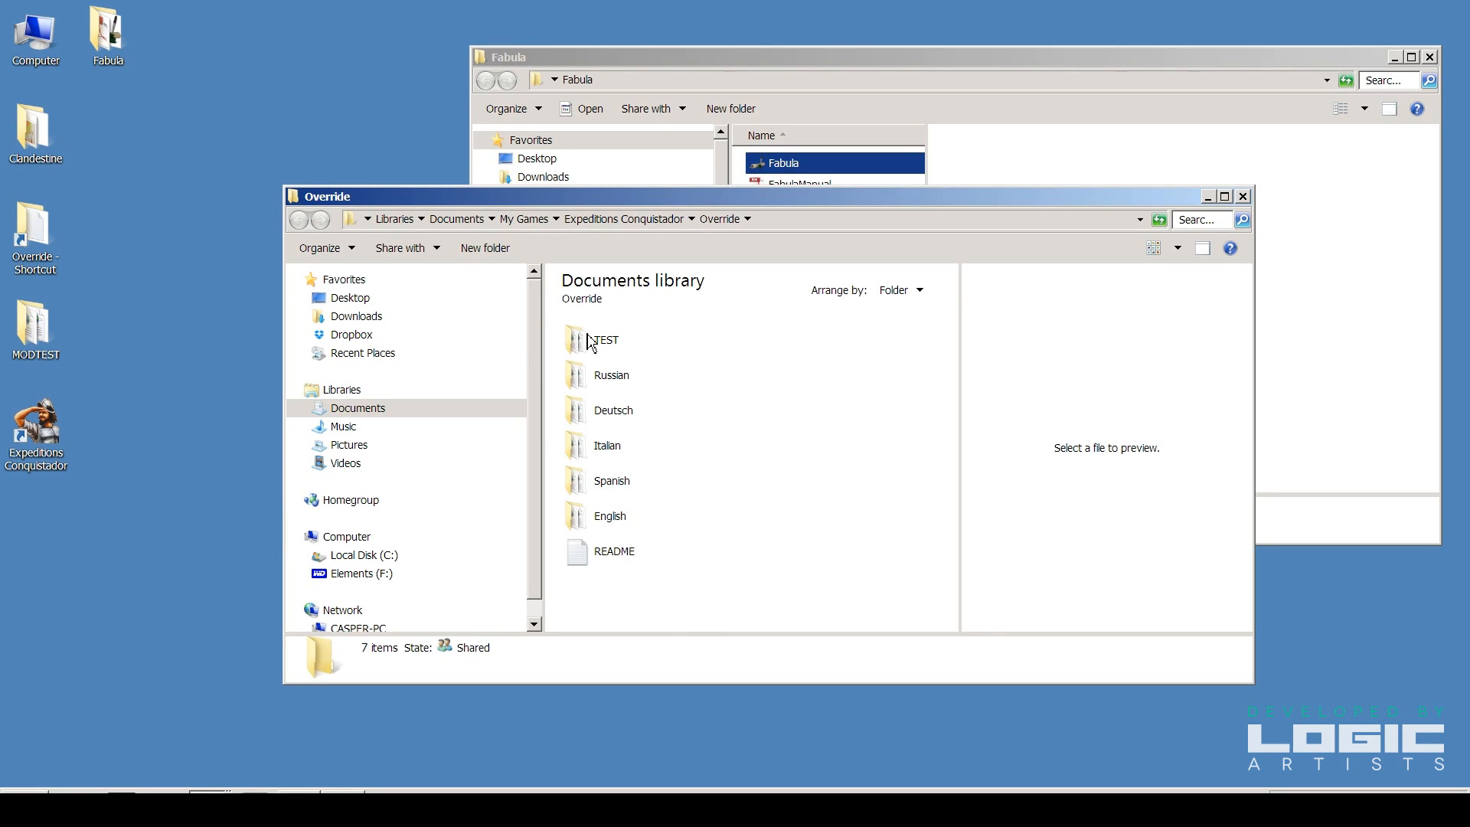
Launch Expeditions Conquistador, check its gameplay language choices for TEST, and minimize the game
double_click(52, 437)
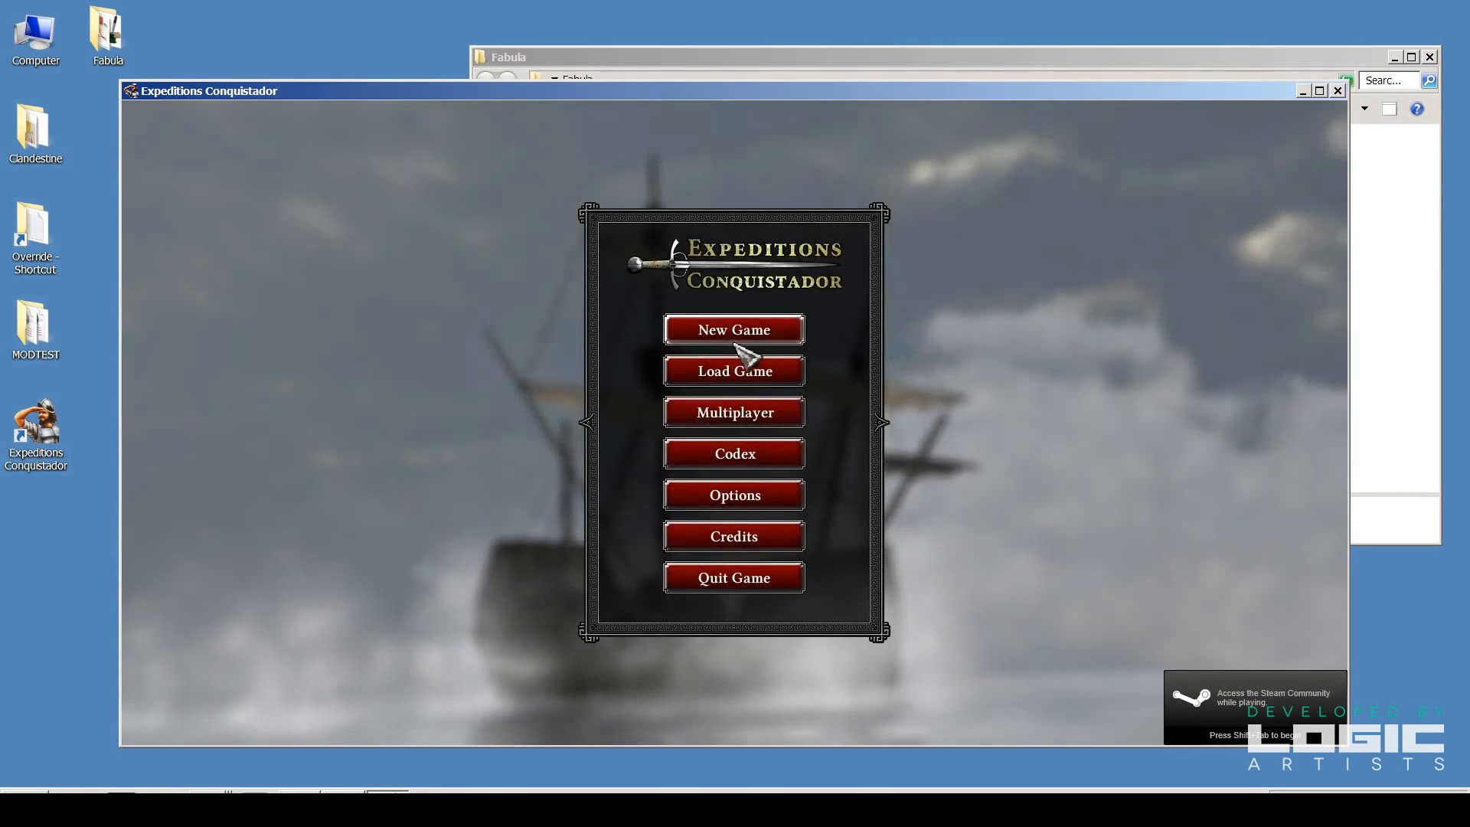
left_click(746, 494)
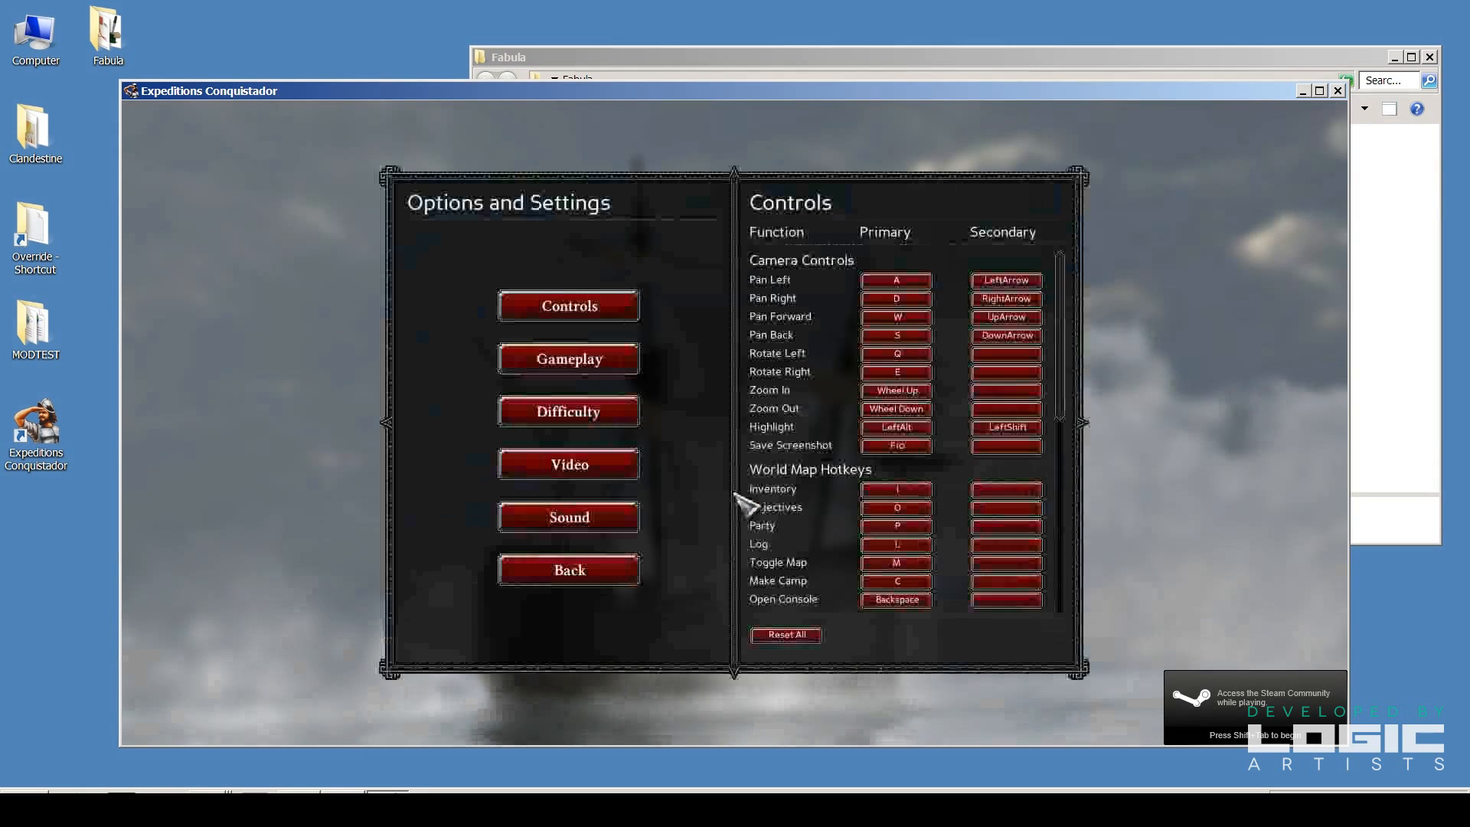
left_click(576, 369)
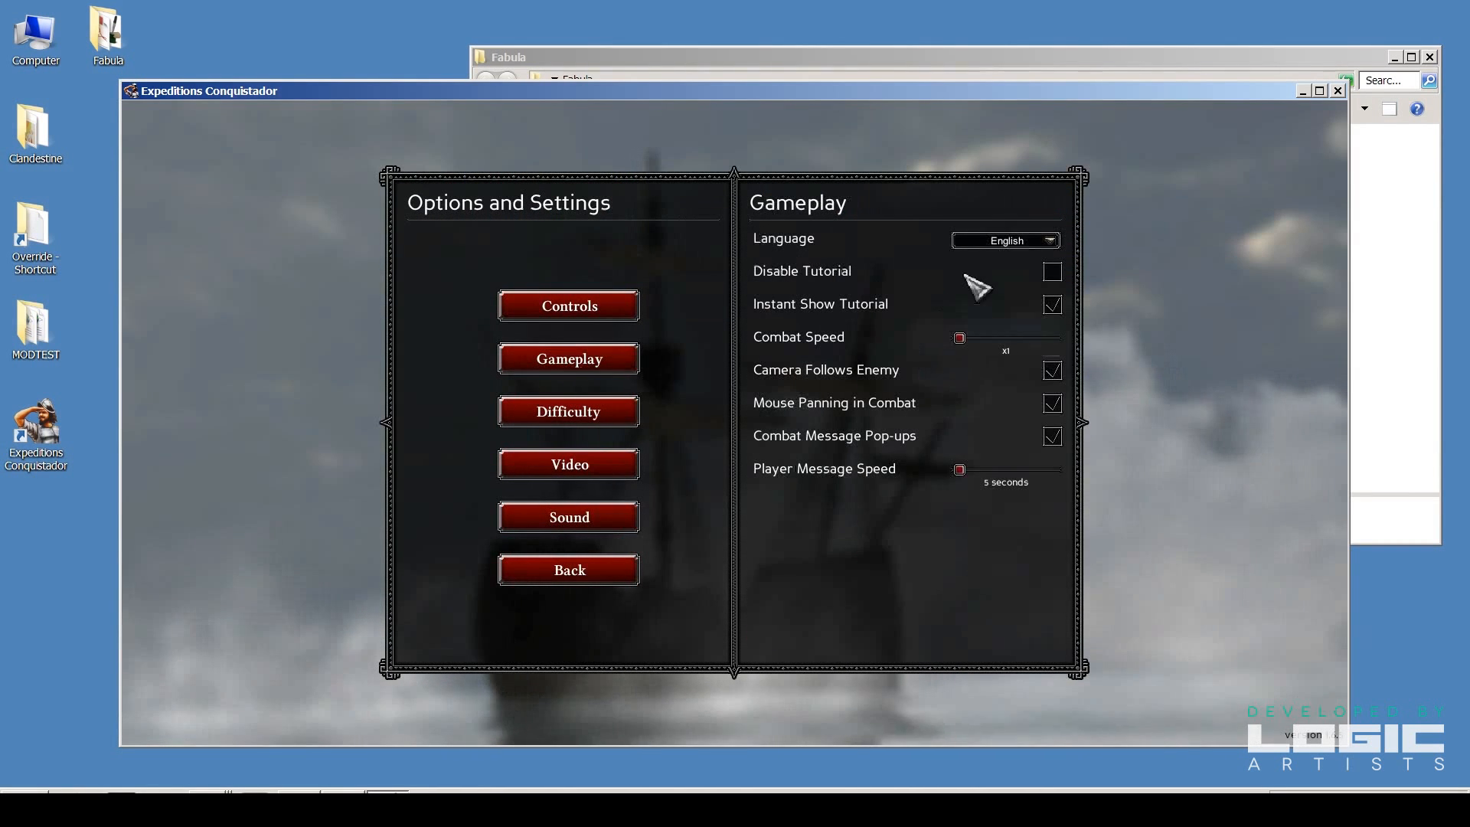
left_click(1009, 239)
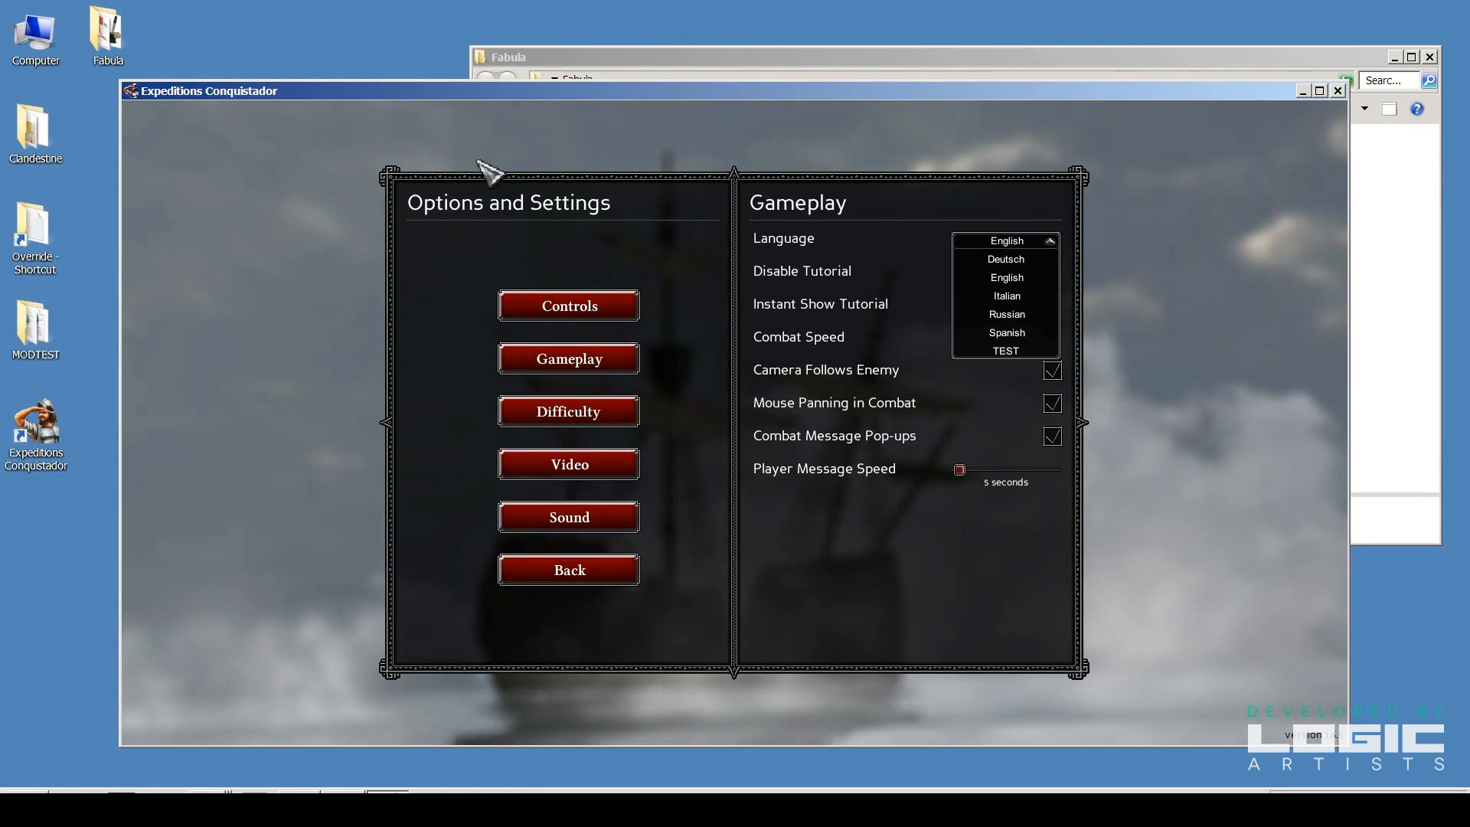
left_click(532, 576)
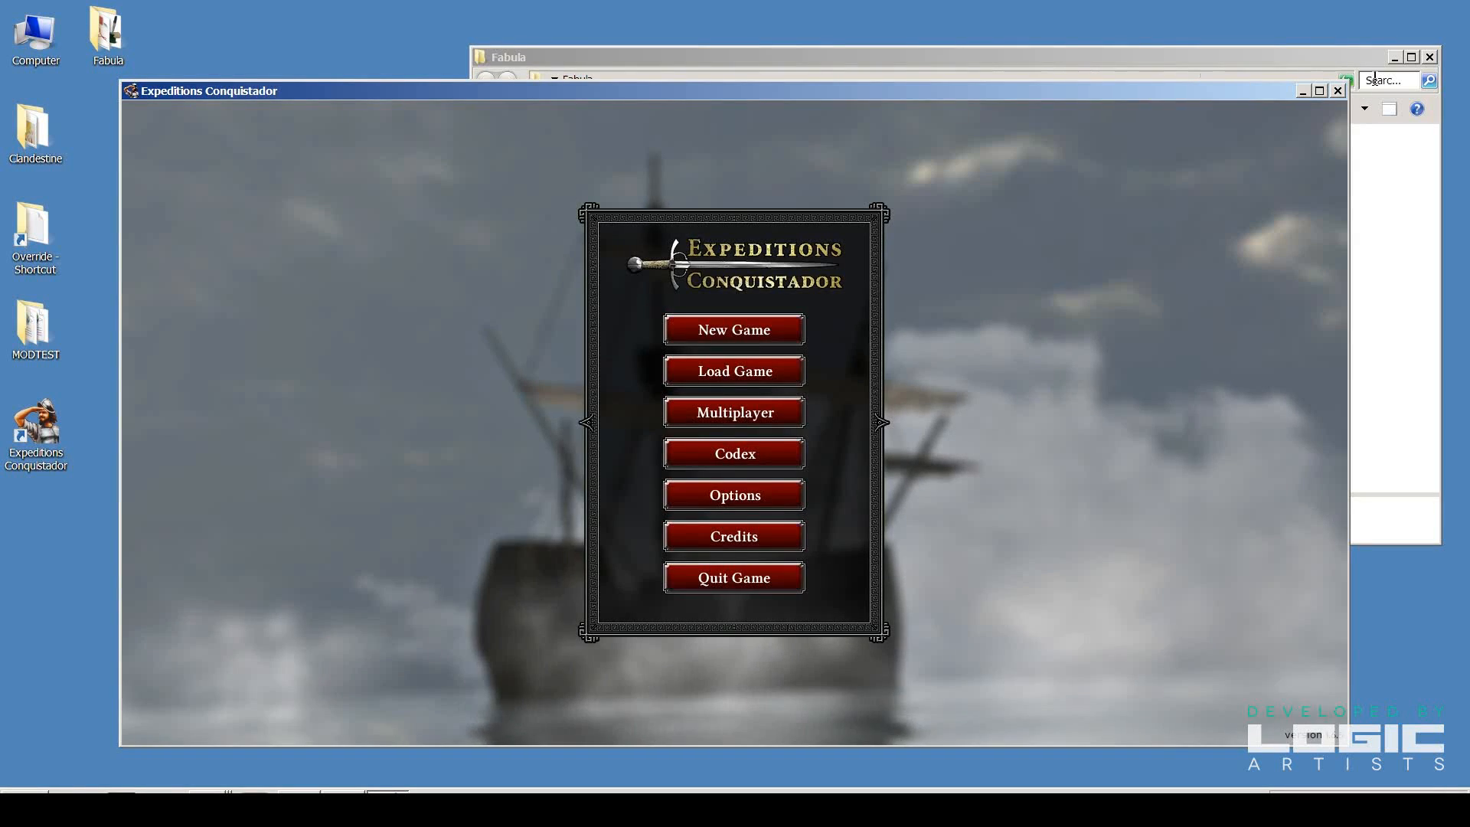
left_click(1302, 93)
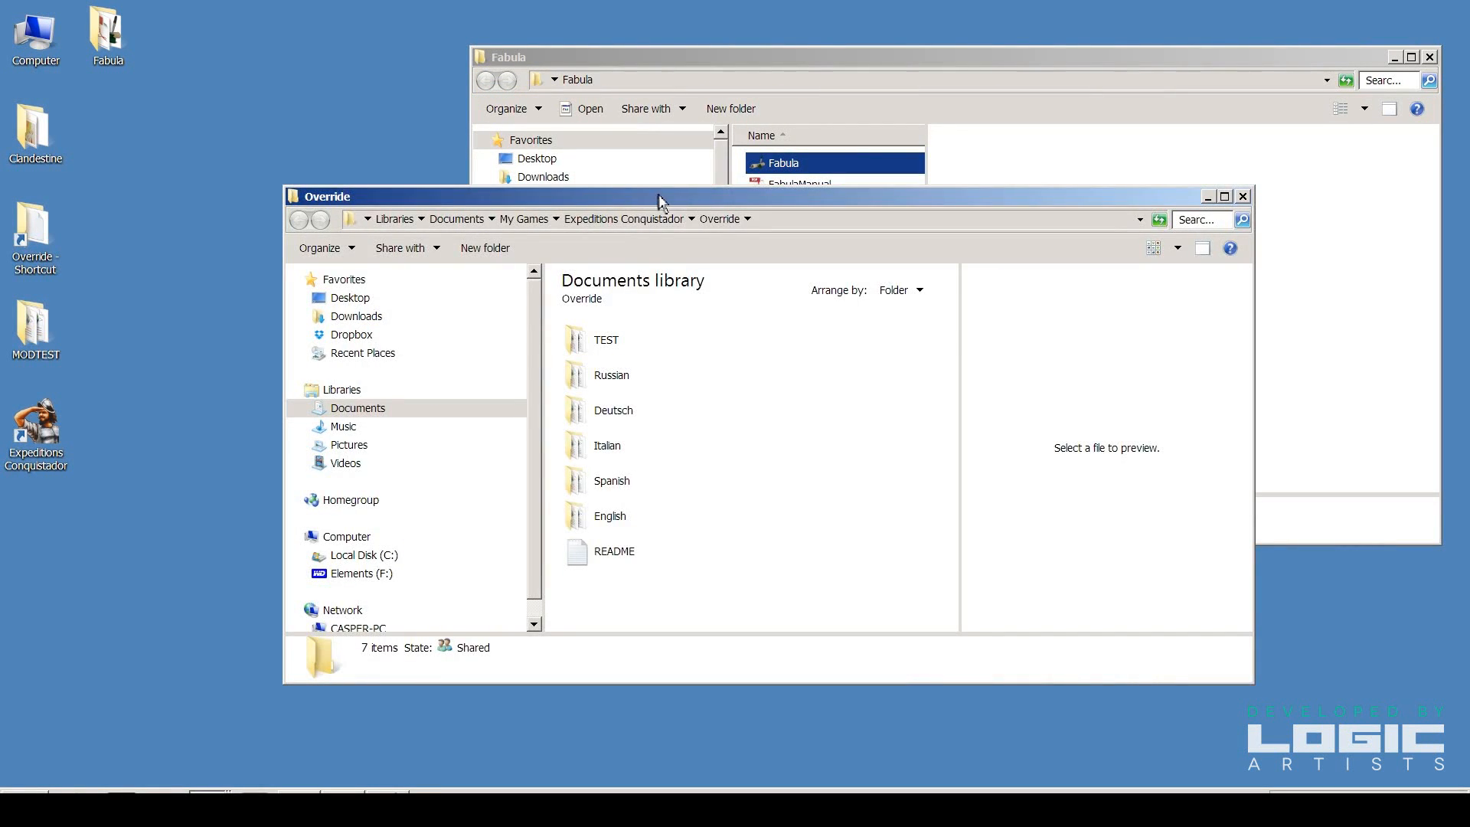
Put away the Override window and launch the Fabula application from its folder
left_click_drag(656, 196, 641, 225)
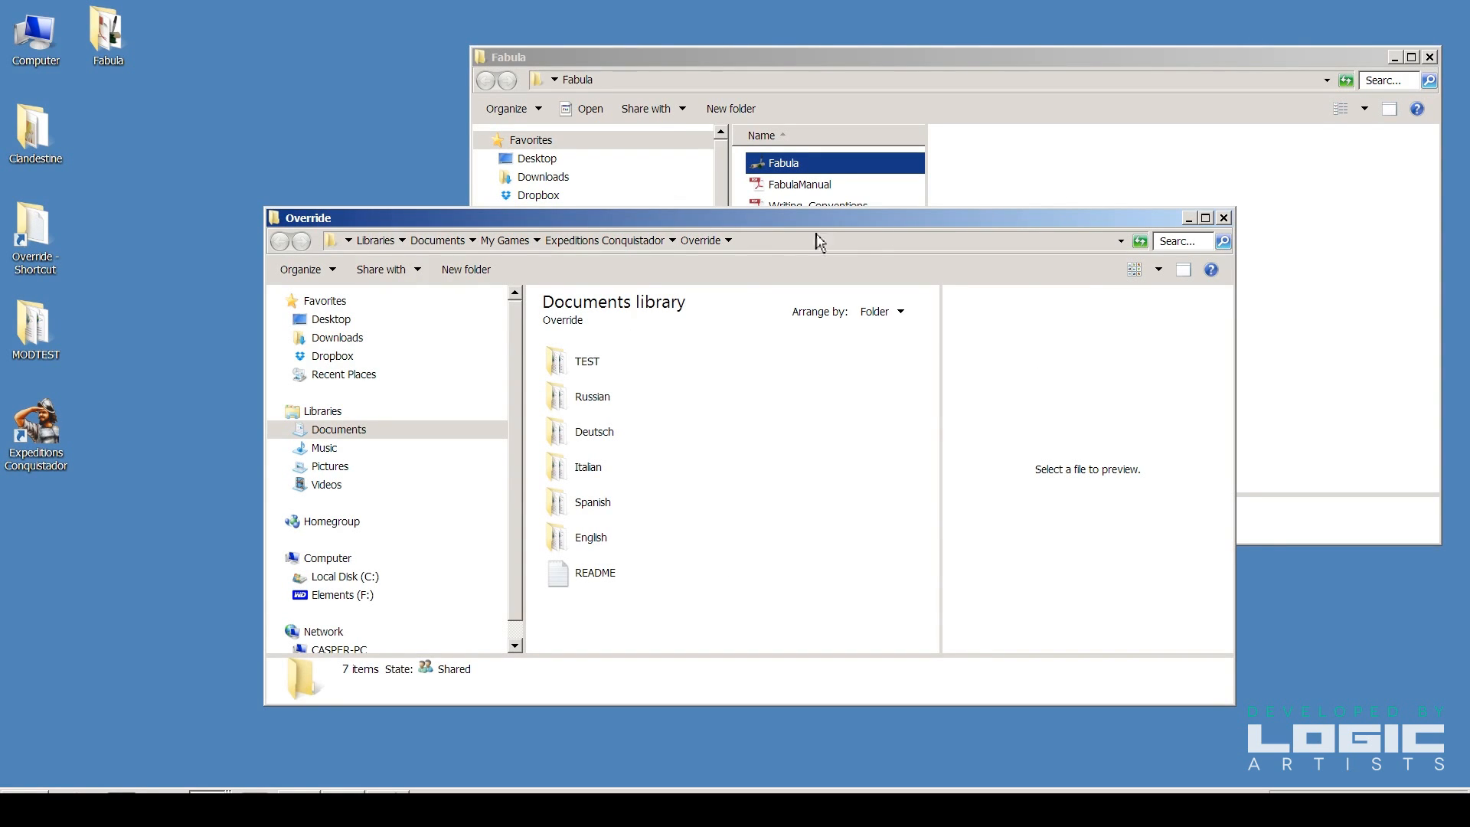
left_click_drag(265, 306, 596, 307)
left_click_drag(983, 218, 753, 253)
left_click(993, 252)
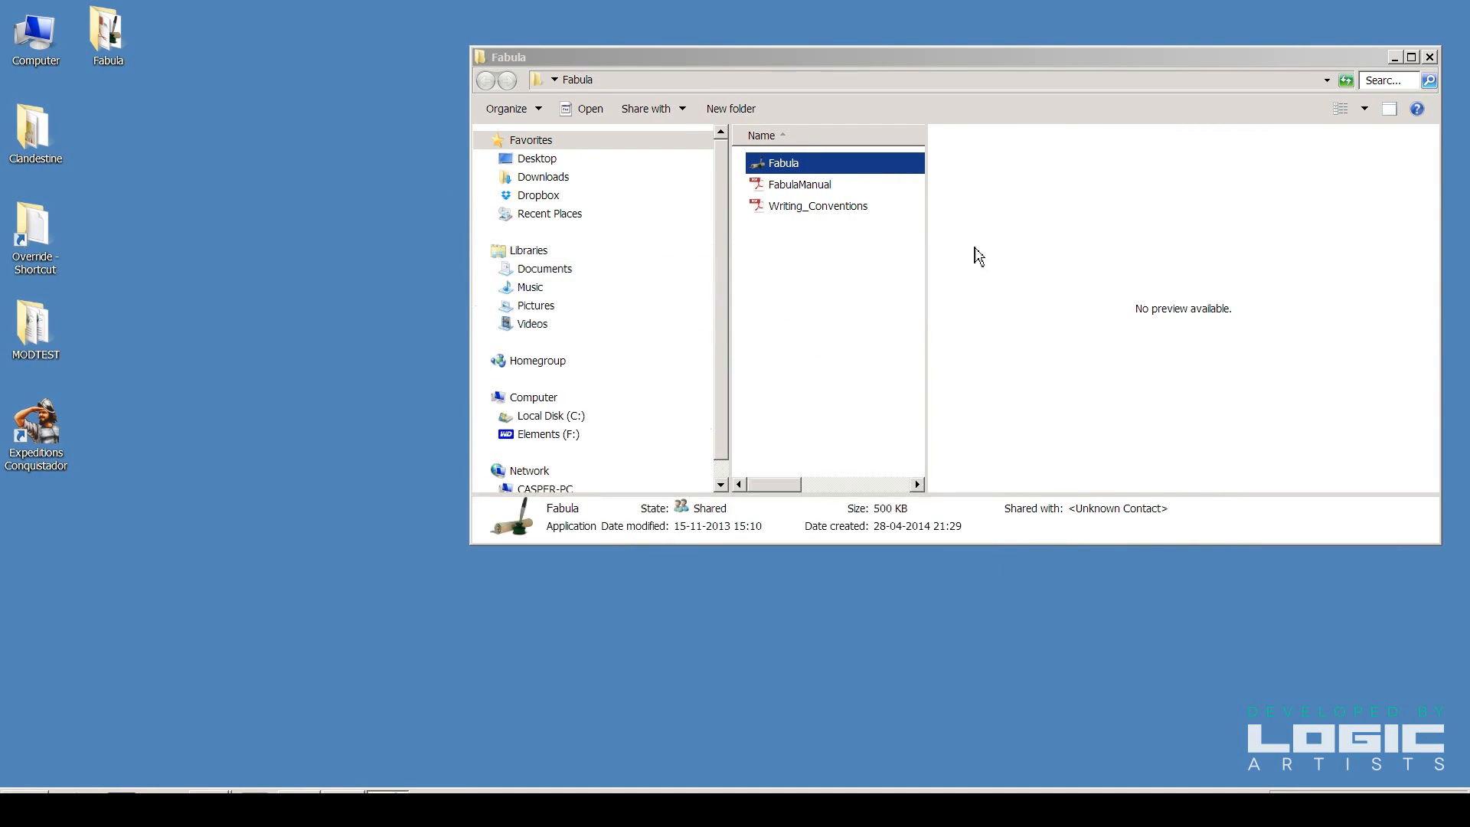
double_click(785, 169)
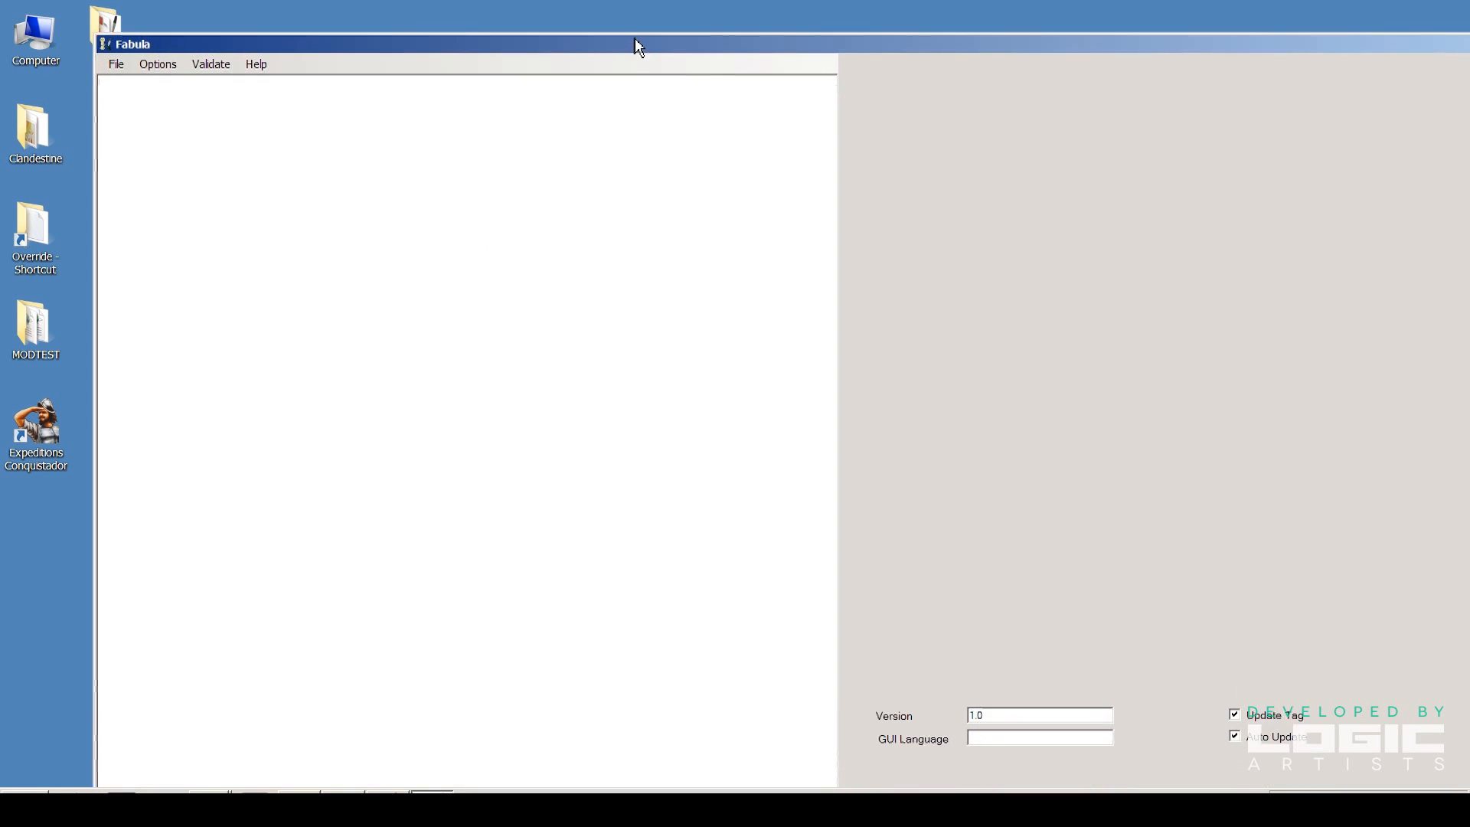
Resize and reposition the Fabula editor window so its whole layout fits on the screen
left_click_drag(76, 39, 479, 331)
left_click_drag(644, 344, 327, 87)
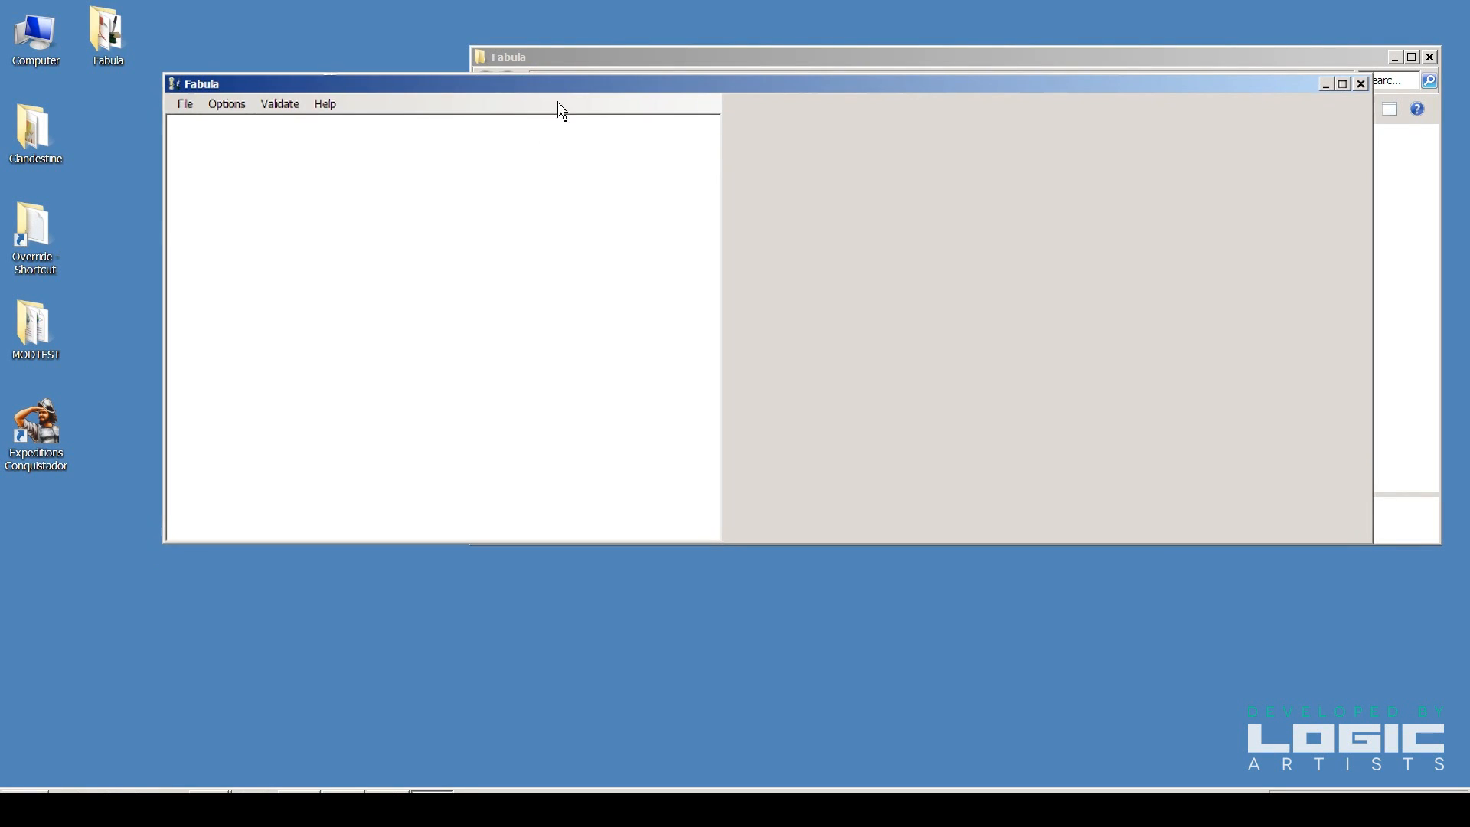
left_click_drag(564, 96, 552, 46)
left_click_drag(689, 493, 701, 654)
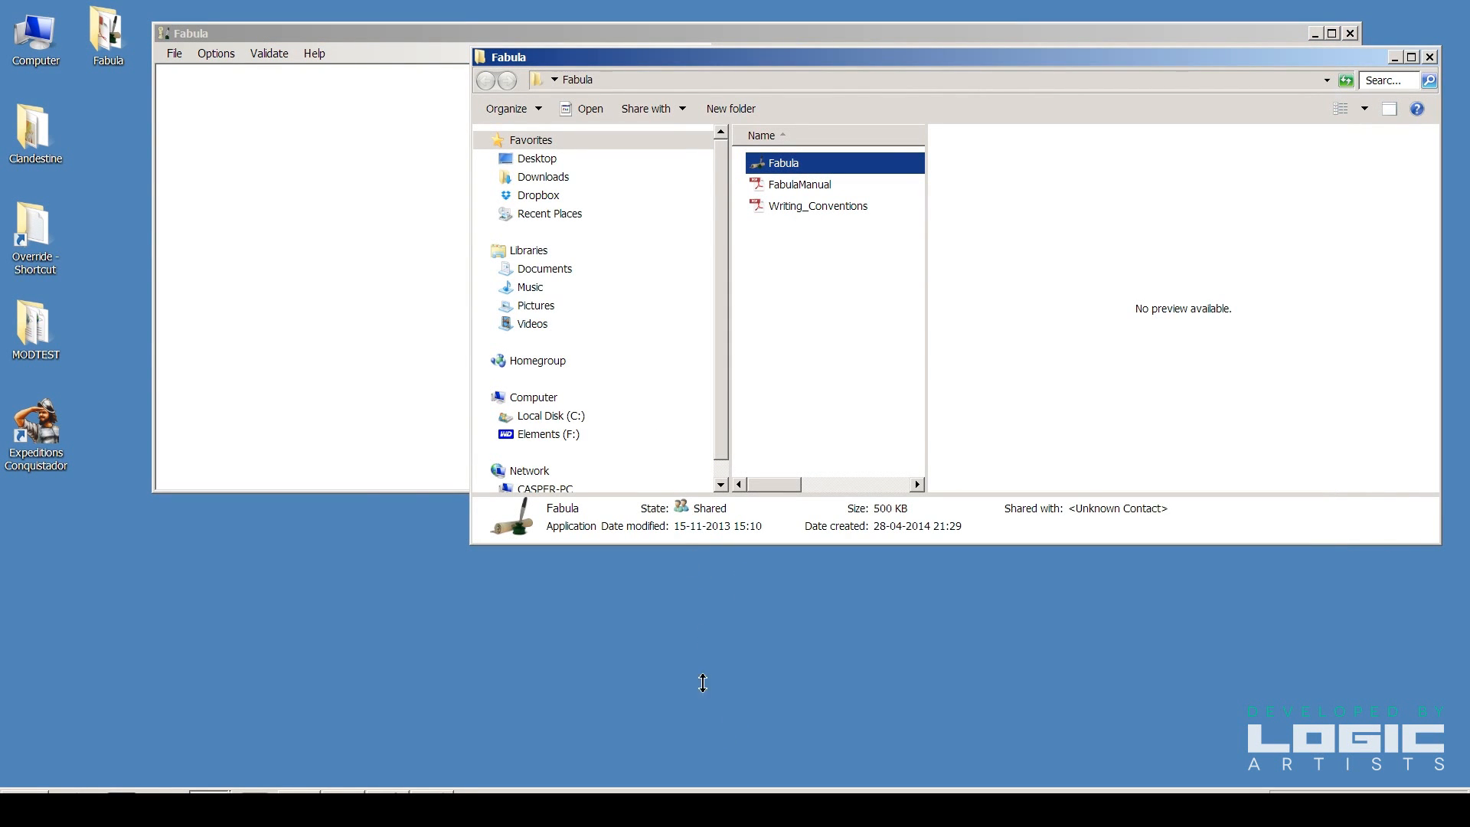
left_click(393, 488)
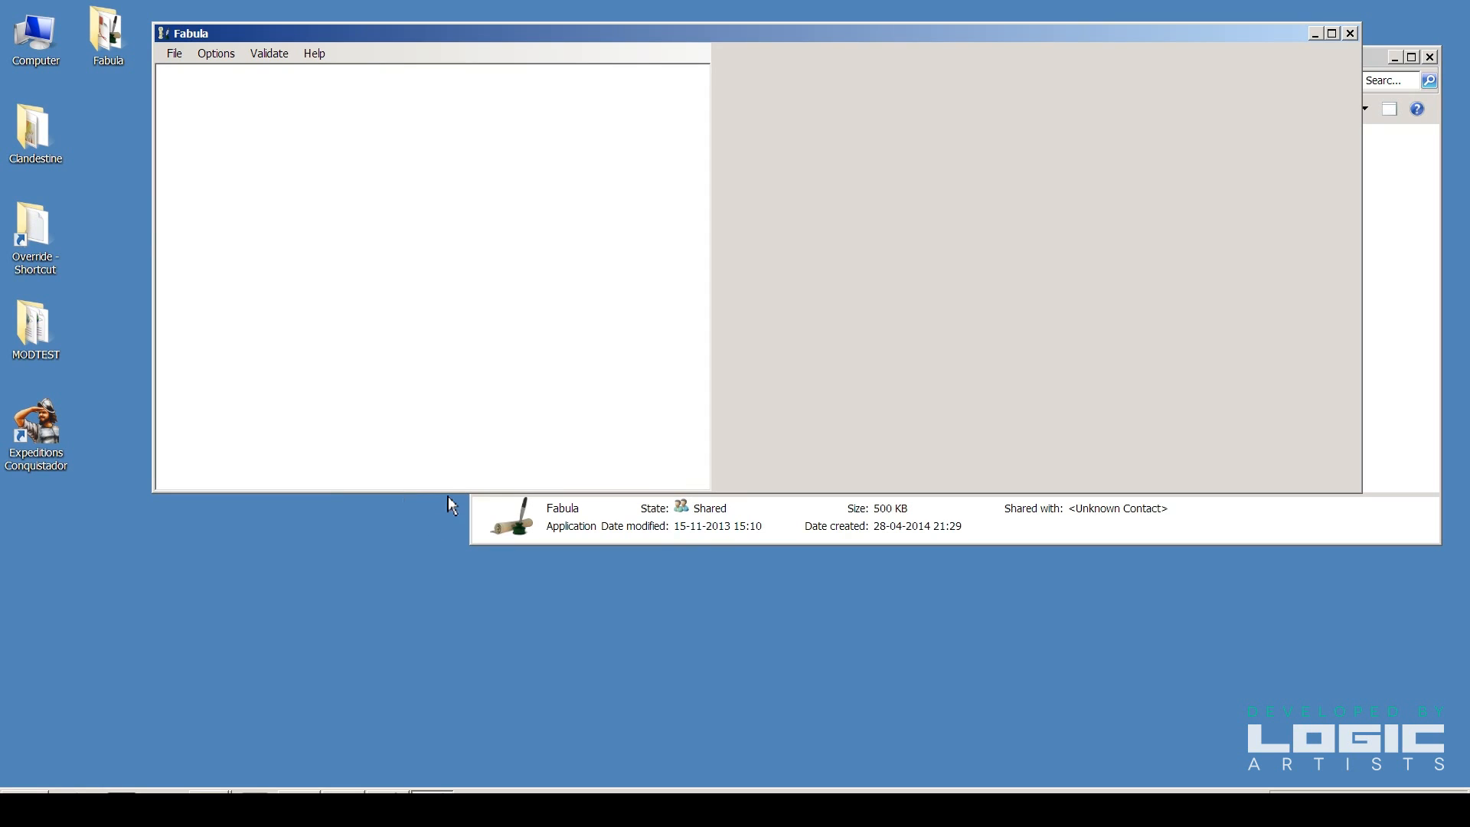
left_click_drag(447, 493, 516, 757)
Open the RandomEvents XML file from the TEST folder inside Override
left_click(174, 55)
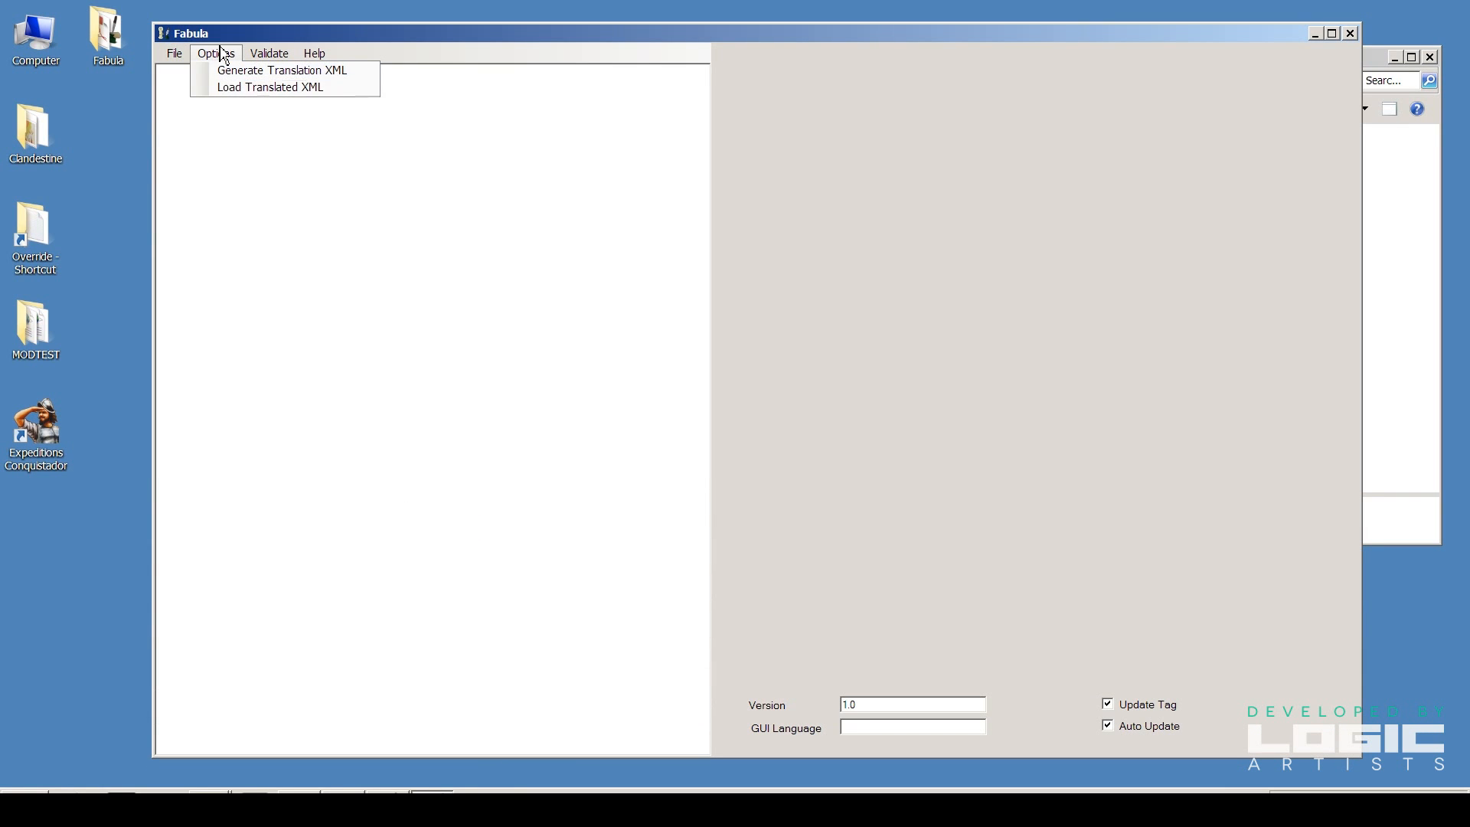
left_click(200, 87)
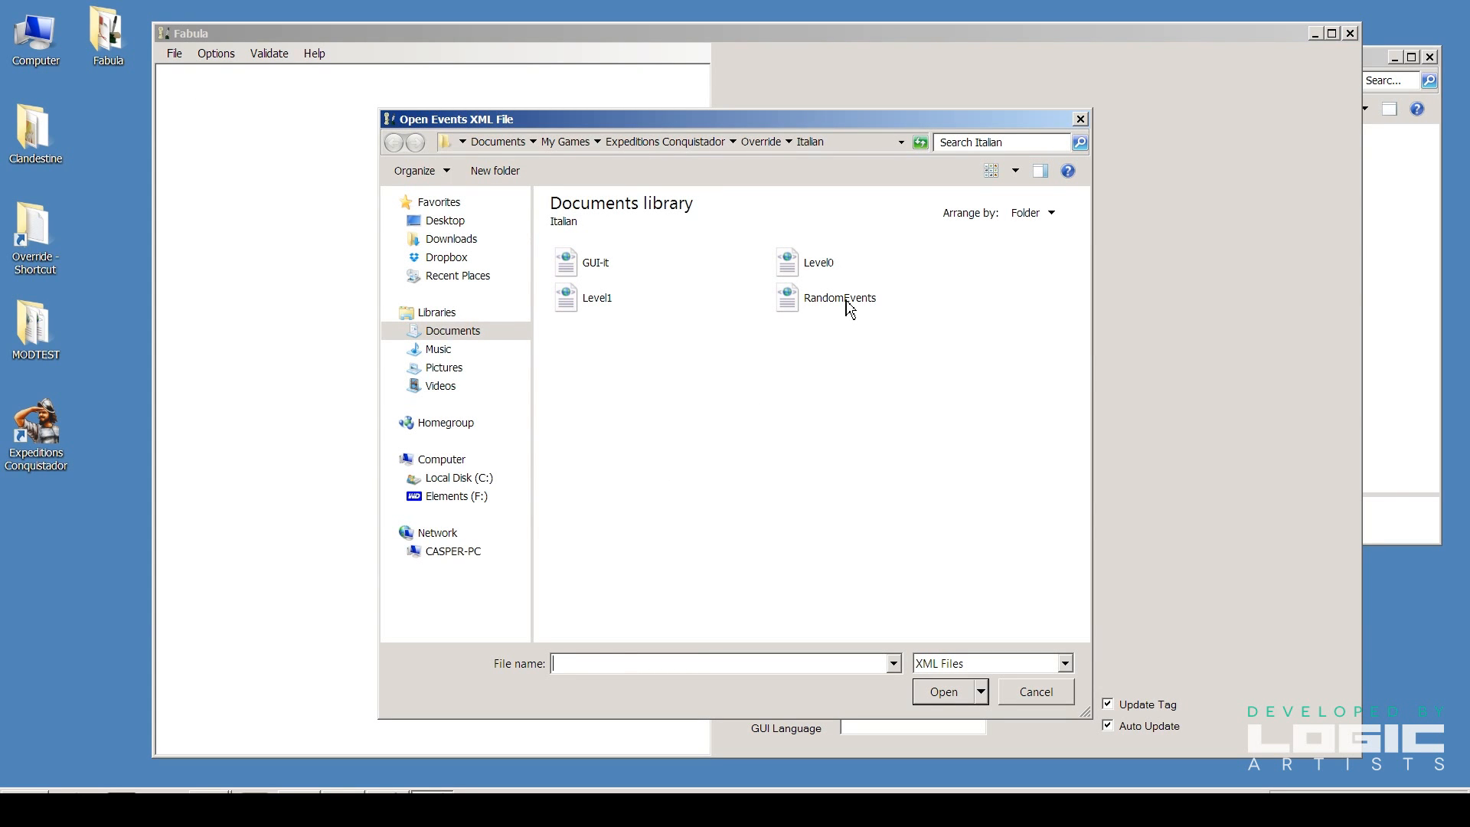
left_click(849, 308)
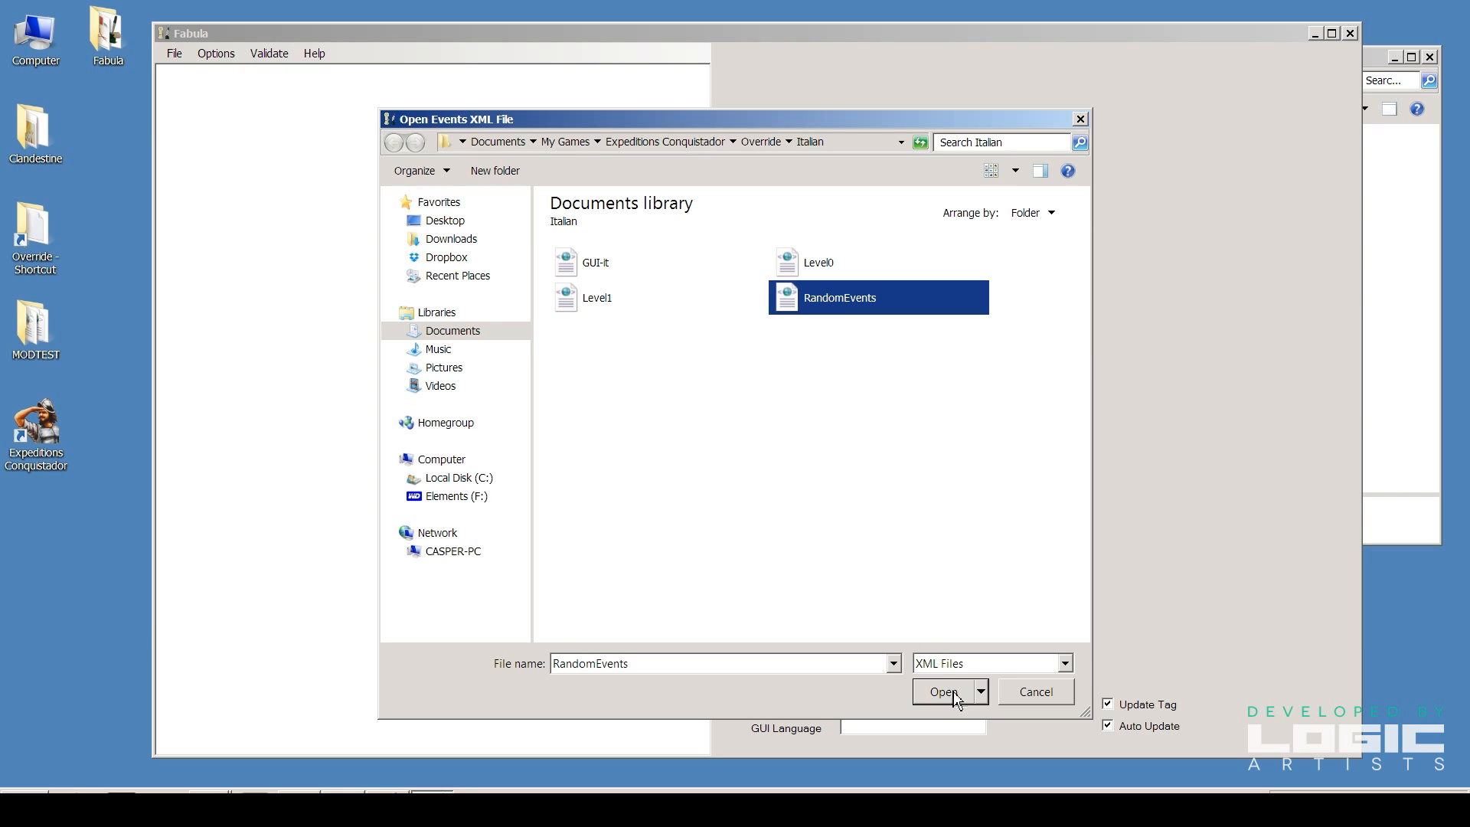
left_click(761, 142)
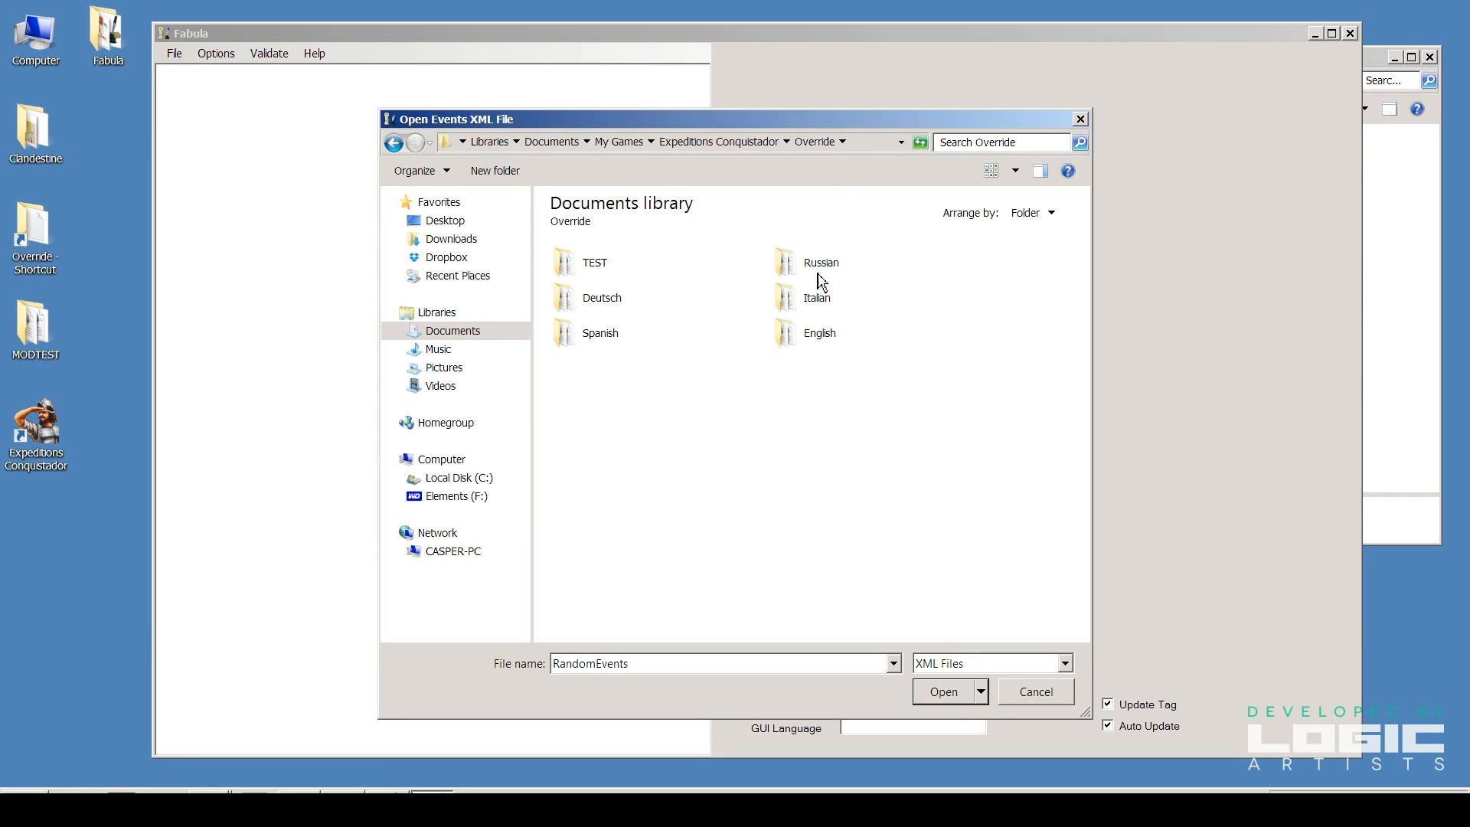
double_click(589, 266)
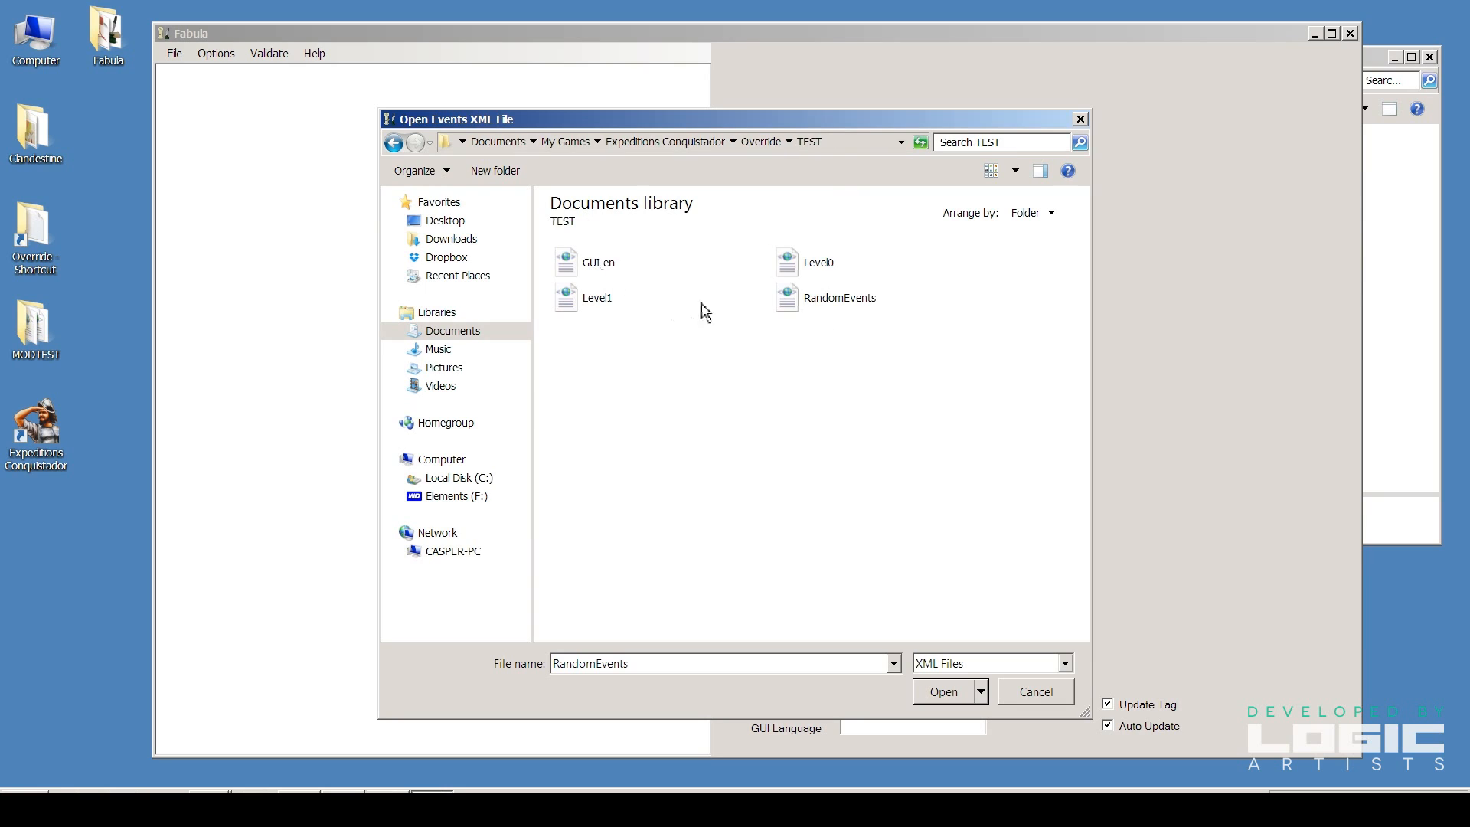
double_click(837, 304)
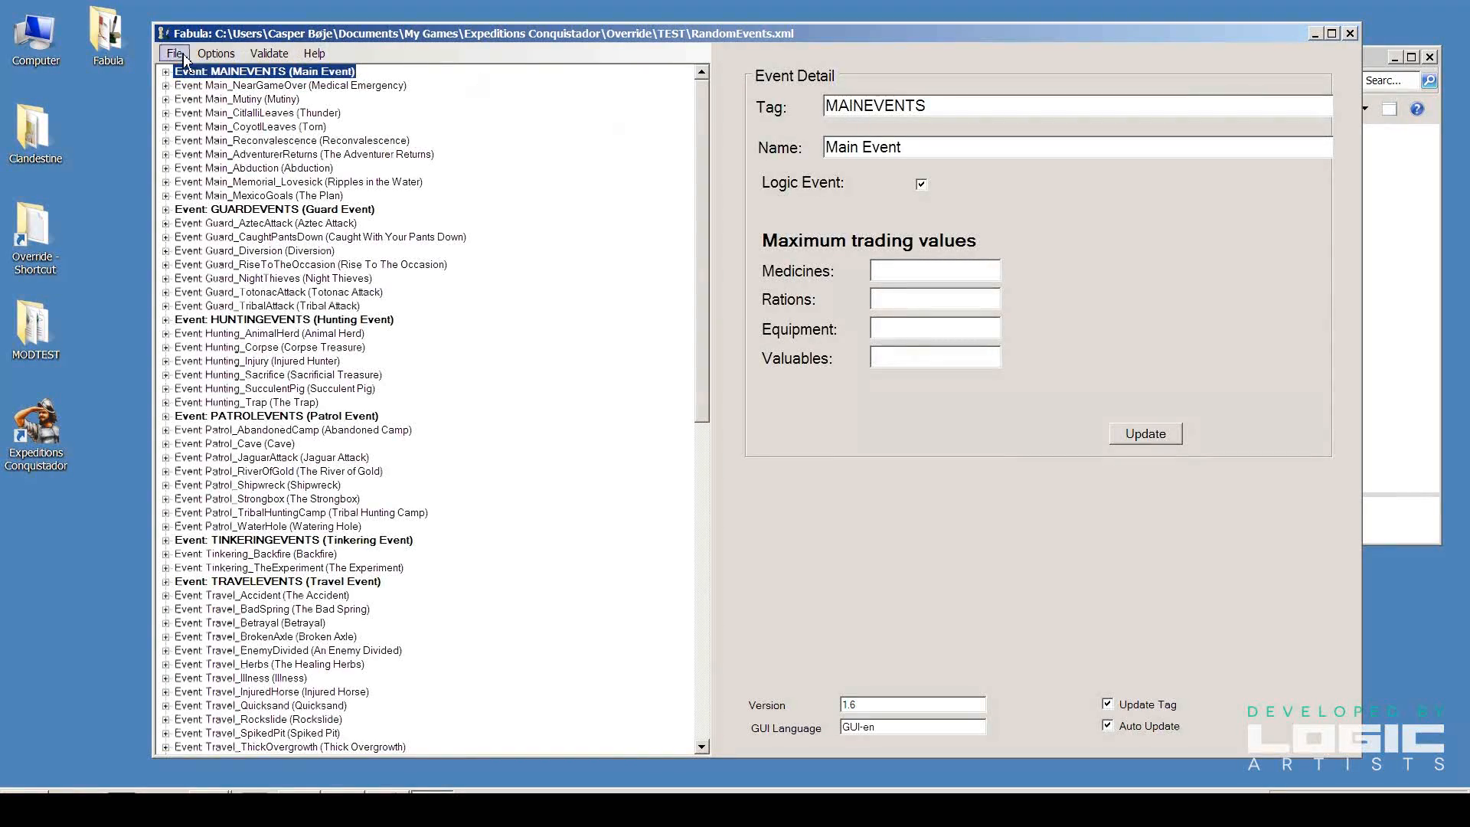
Look through the loaded random events list, from the main events down to the last camping events
left_click_drag(705, 146, 702, 202)
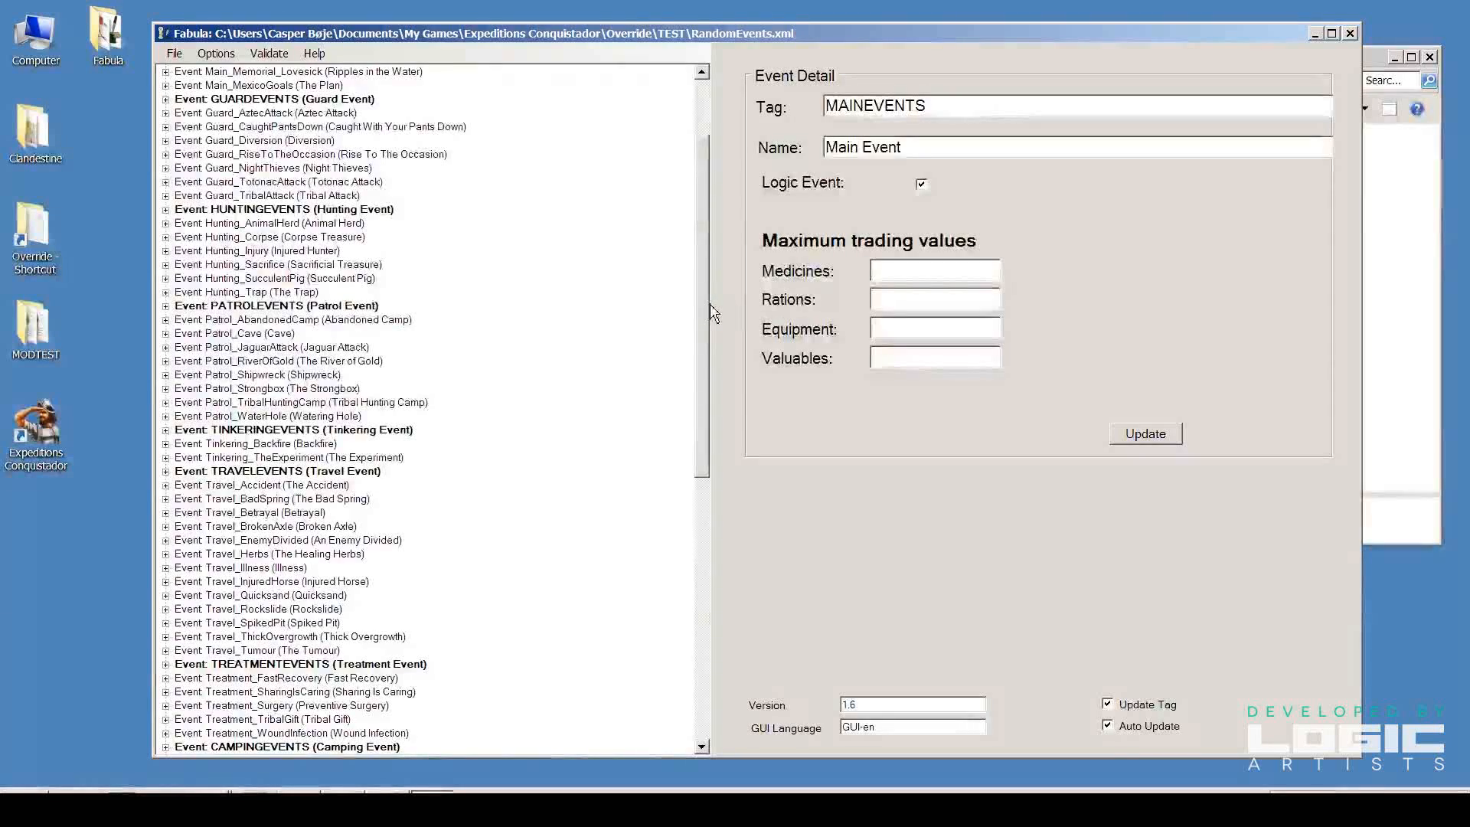
left_click_drag(709, 312, 704, 188)
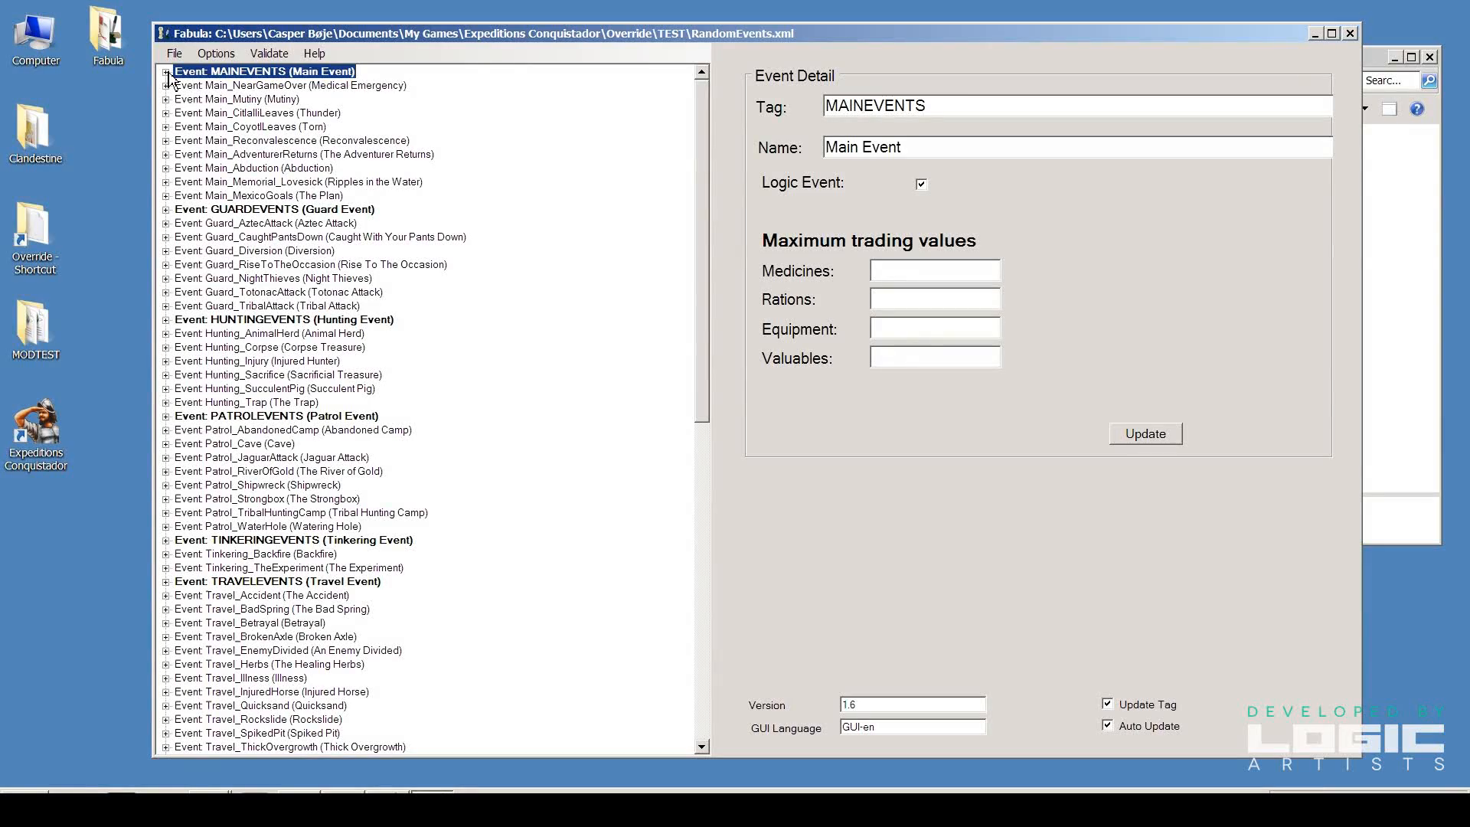
left_click_drag(700, 214, 706, 563)
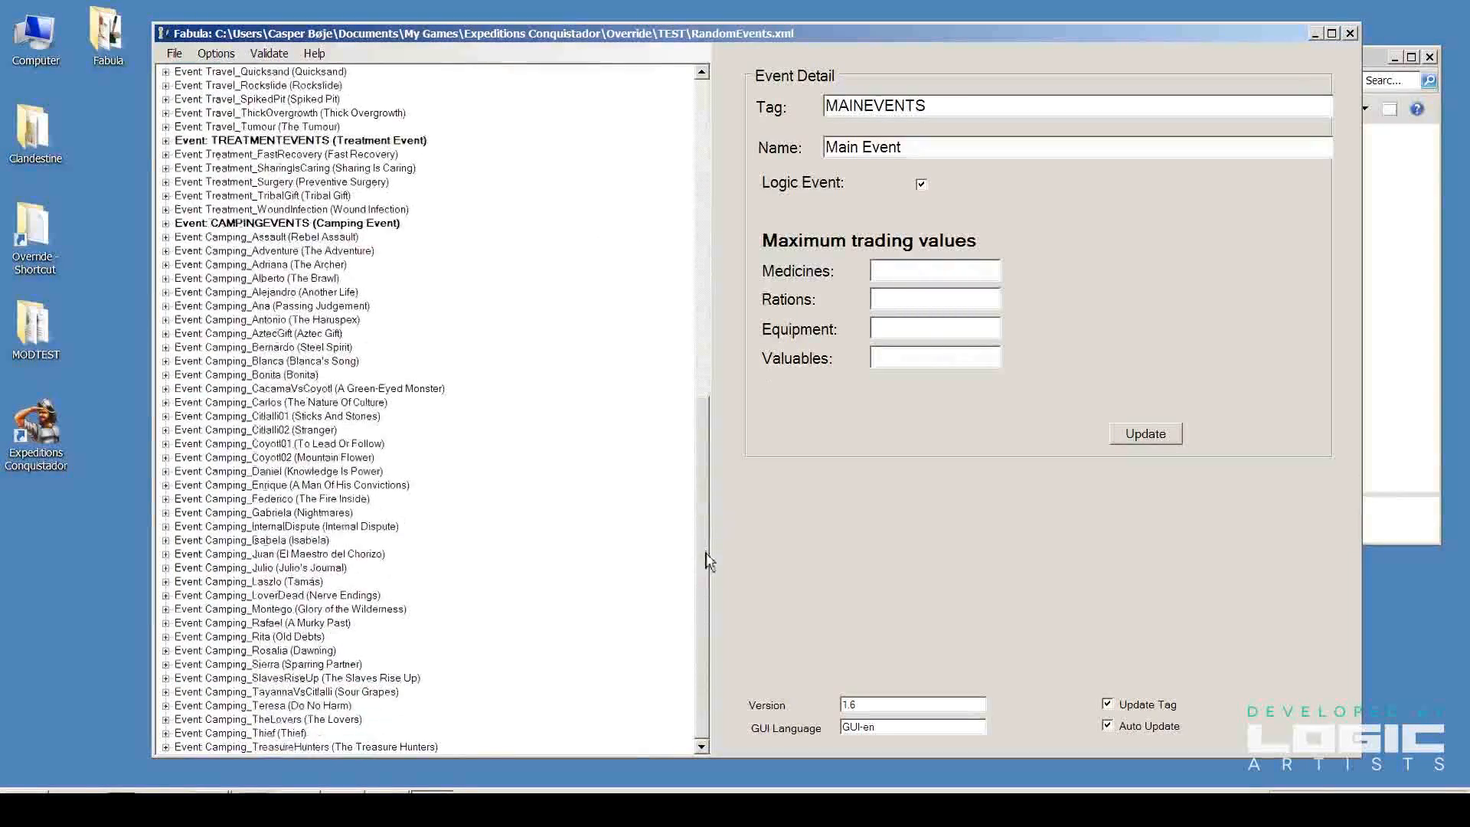
Expand MAINEVENTS and trace its Burying Lovesick condition through HasFollower Lovesick Normal to the jump beneath it
left_click_drag(724, 634, 649, 147)
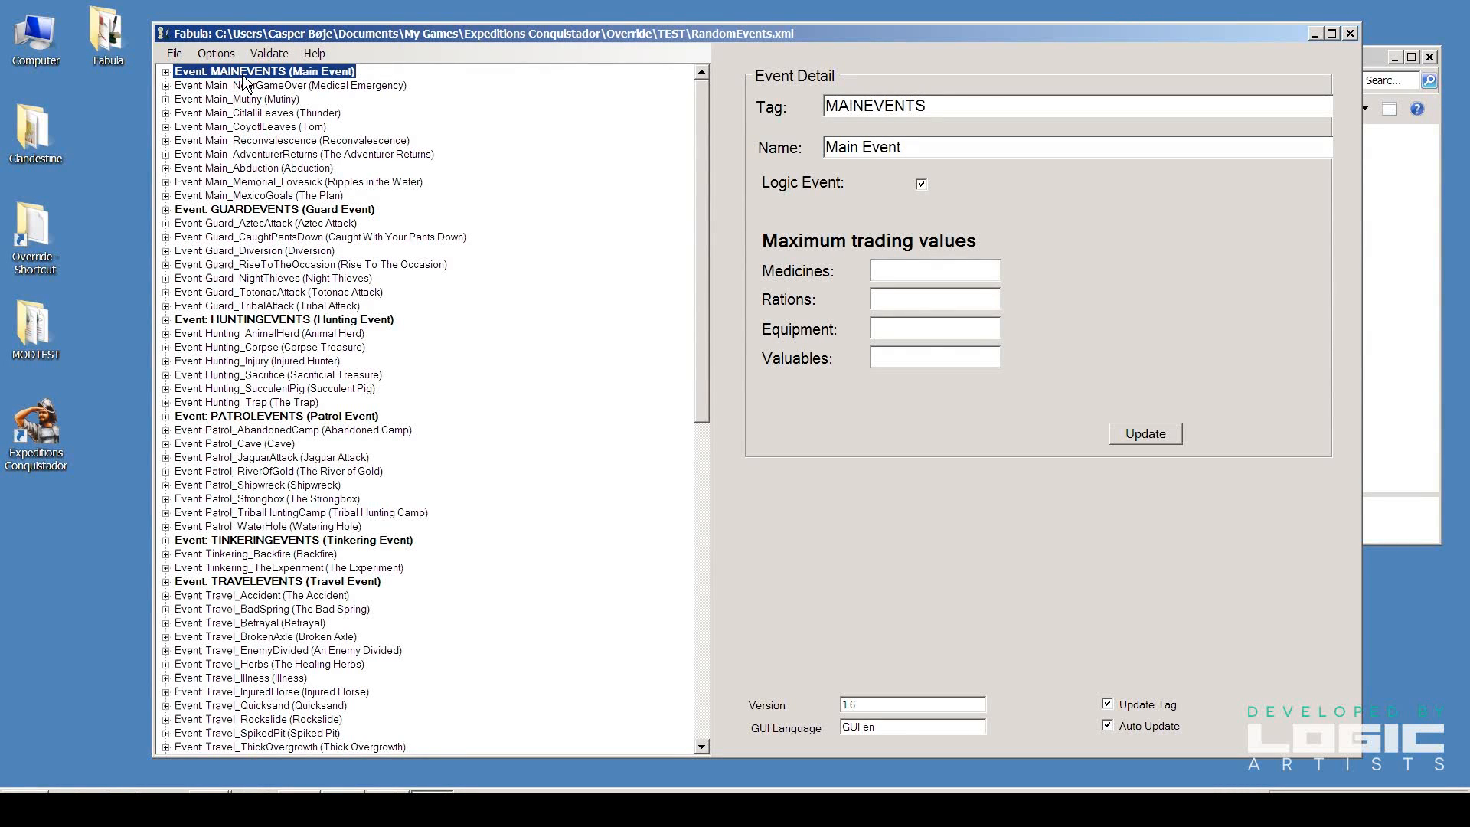
left_click(165, 72)
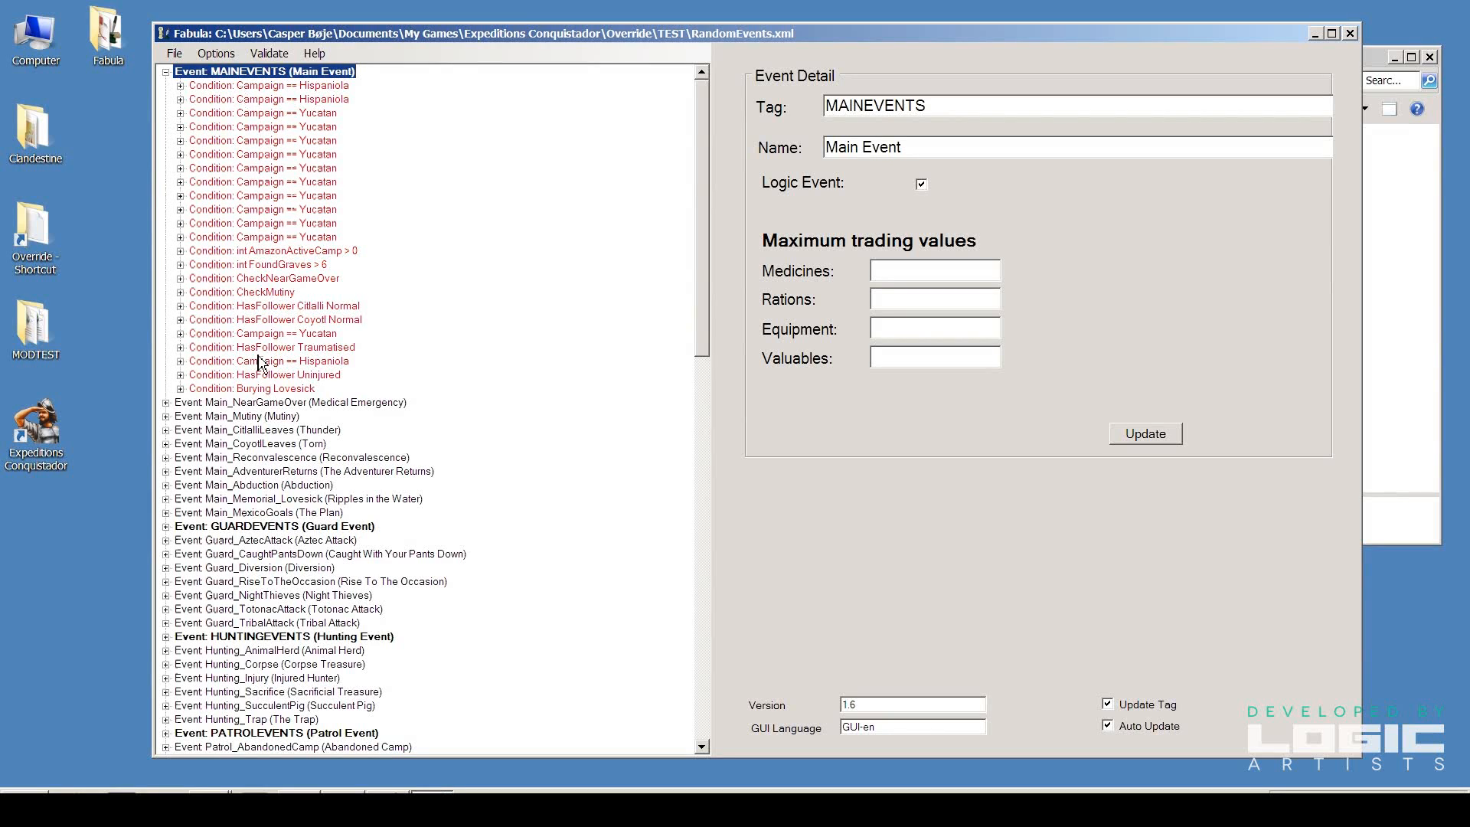
left_click(238, 527)
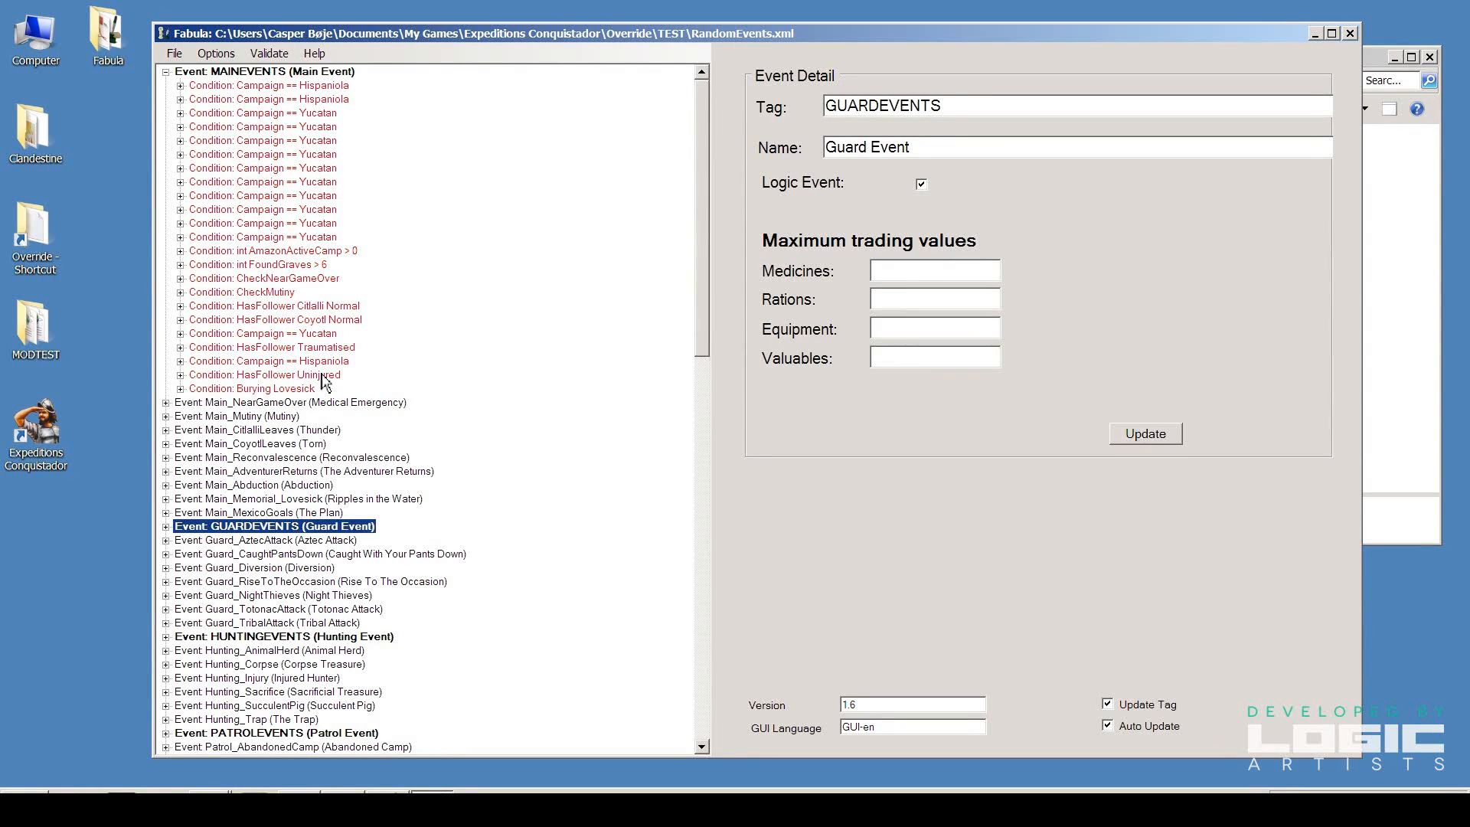
double_click(191, 389)
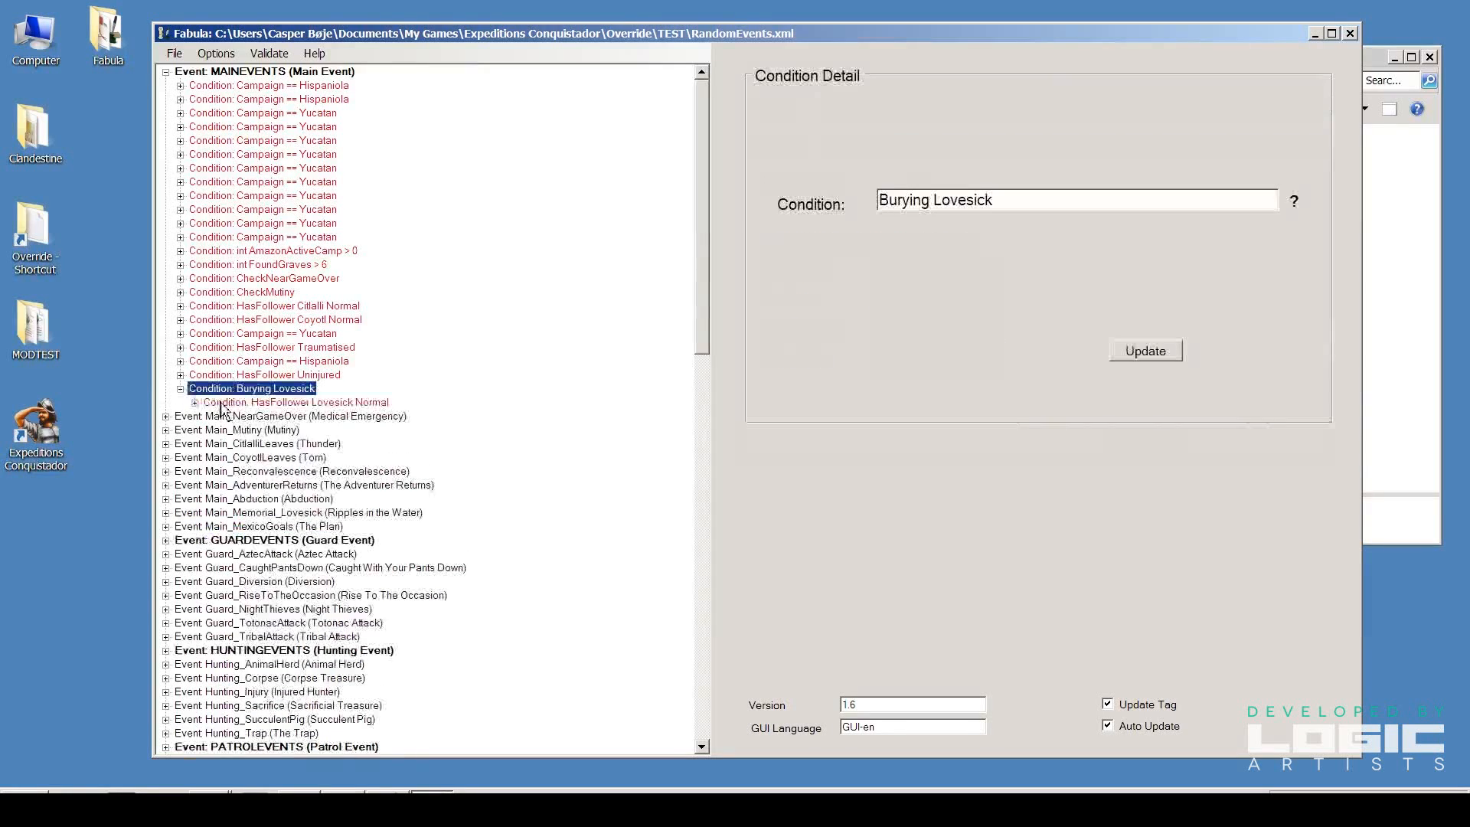
double_click(207, 403)
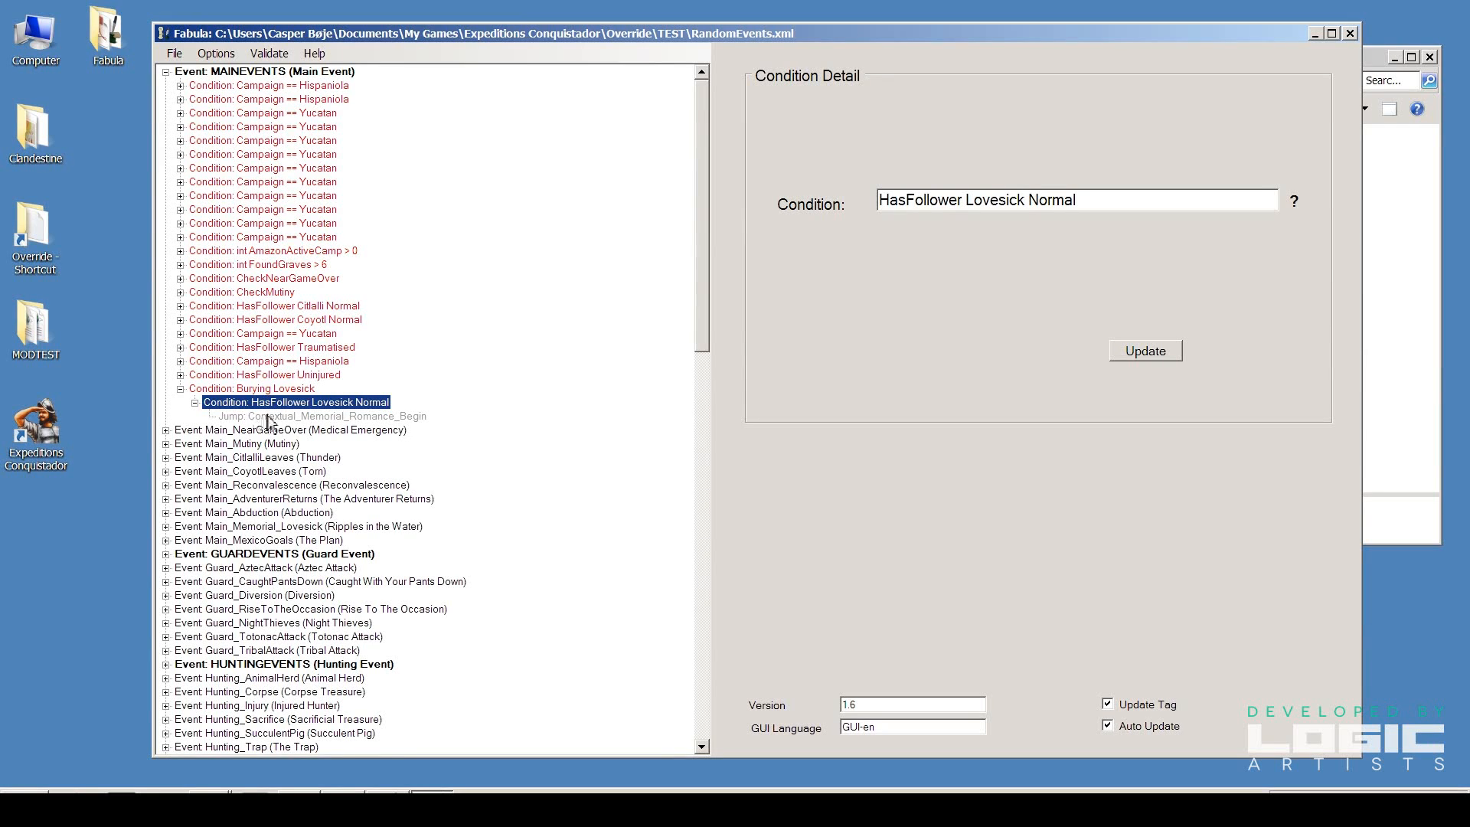
left_click(304, 417)
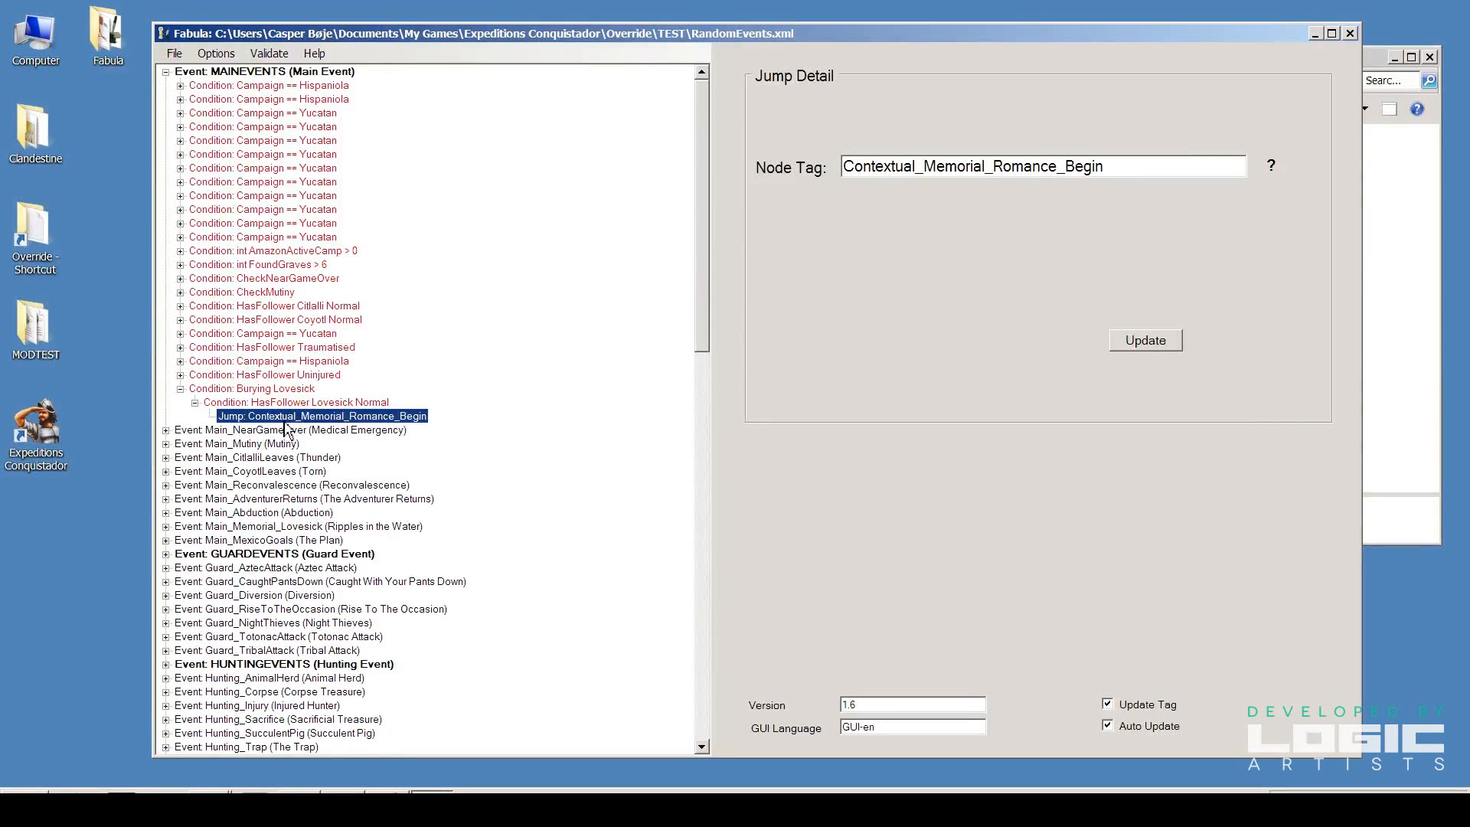
Inspect the matching destination inside the Main_Memorial_Lovesick event, and collapse the branches that were expanded
left_click(172, 528)
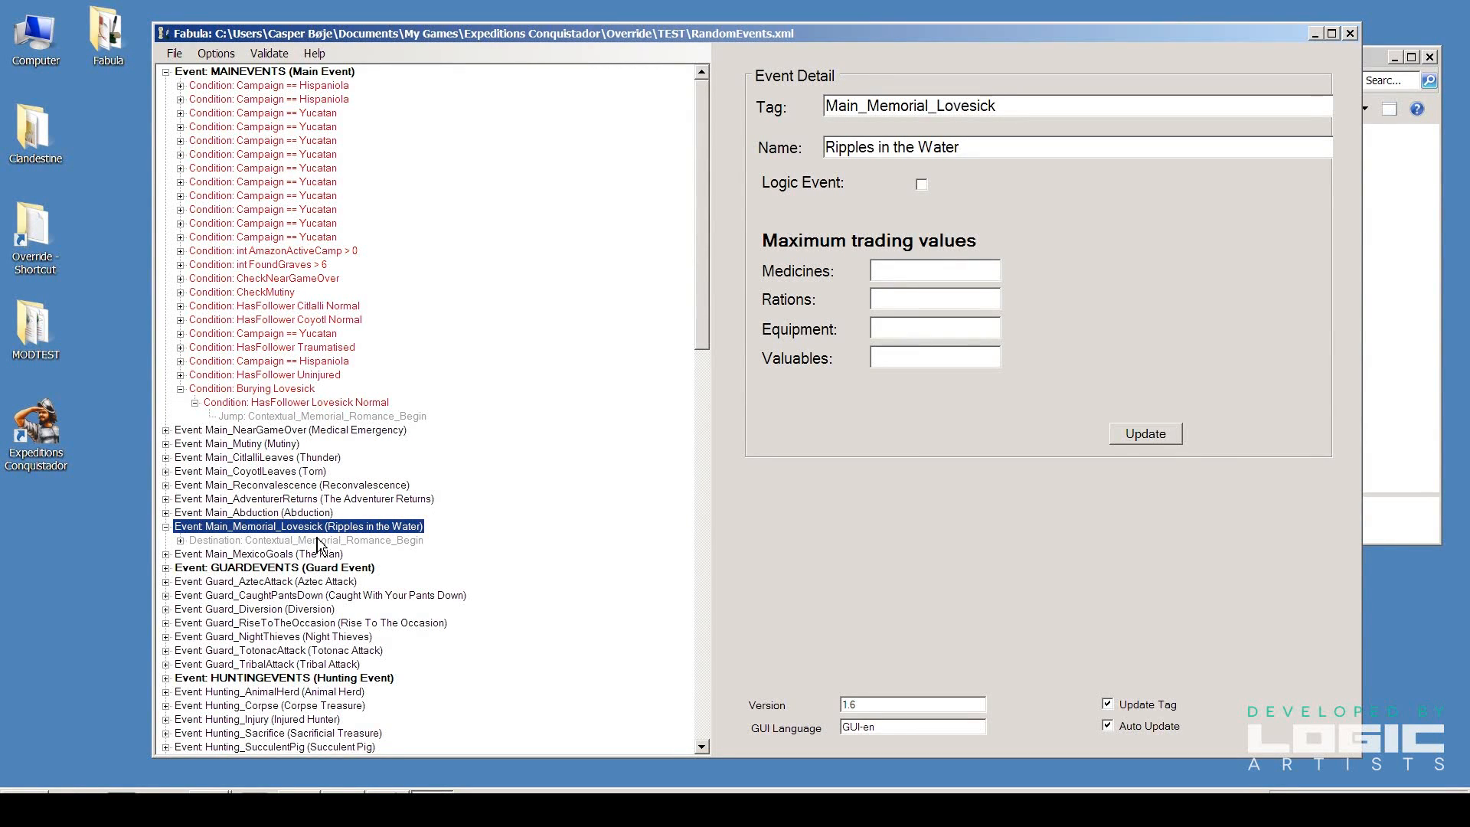
left_click(292, 541)
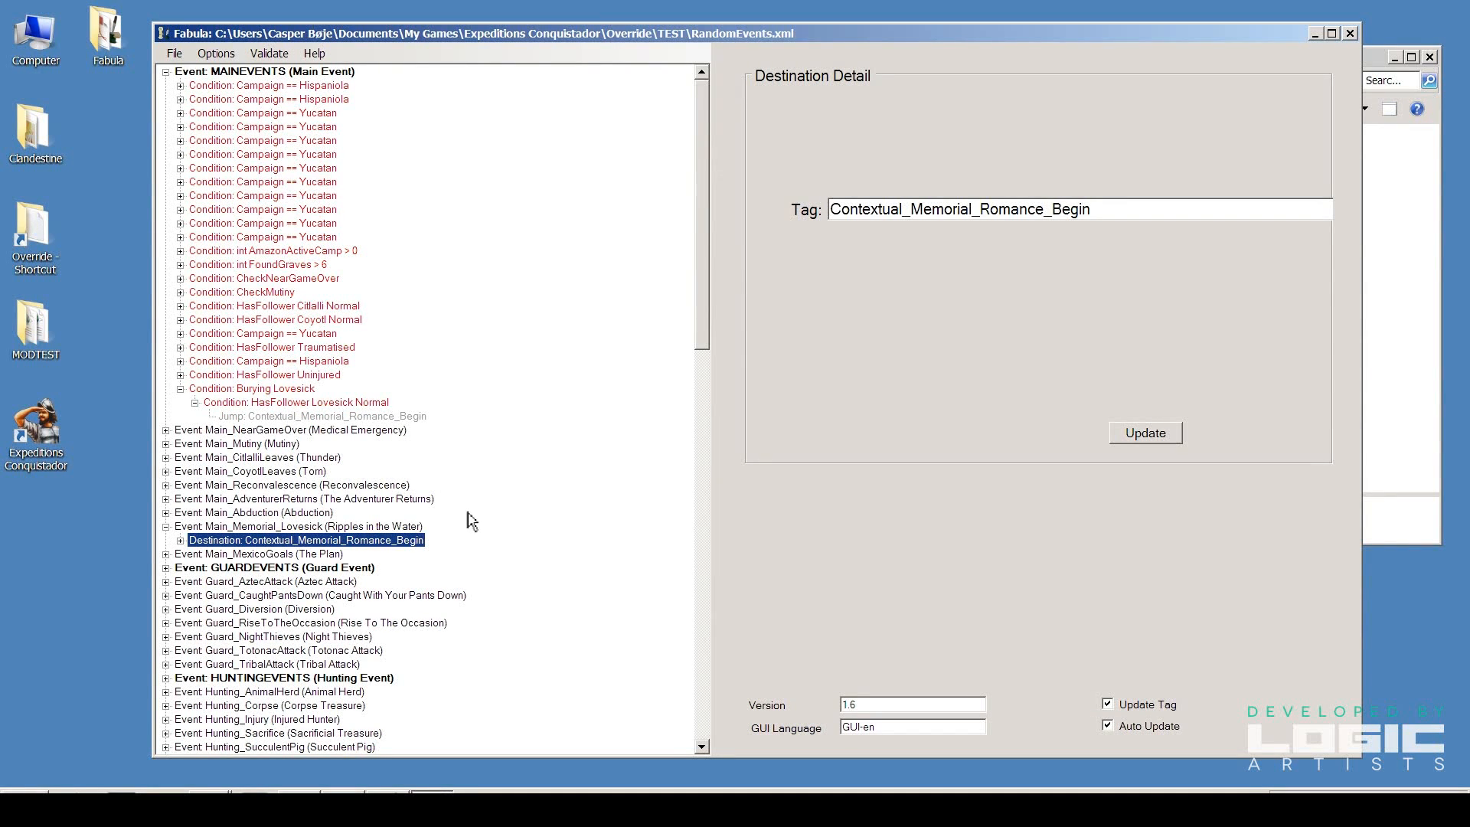
left_click(165, 527)
left_click(199, 406)
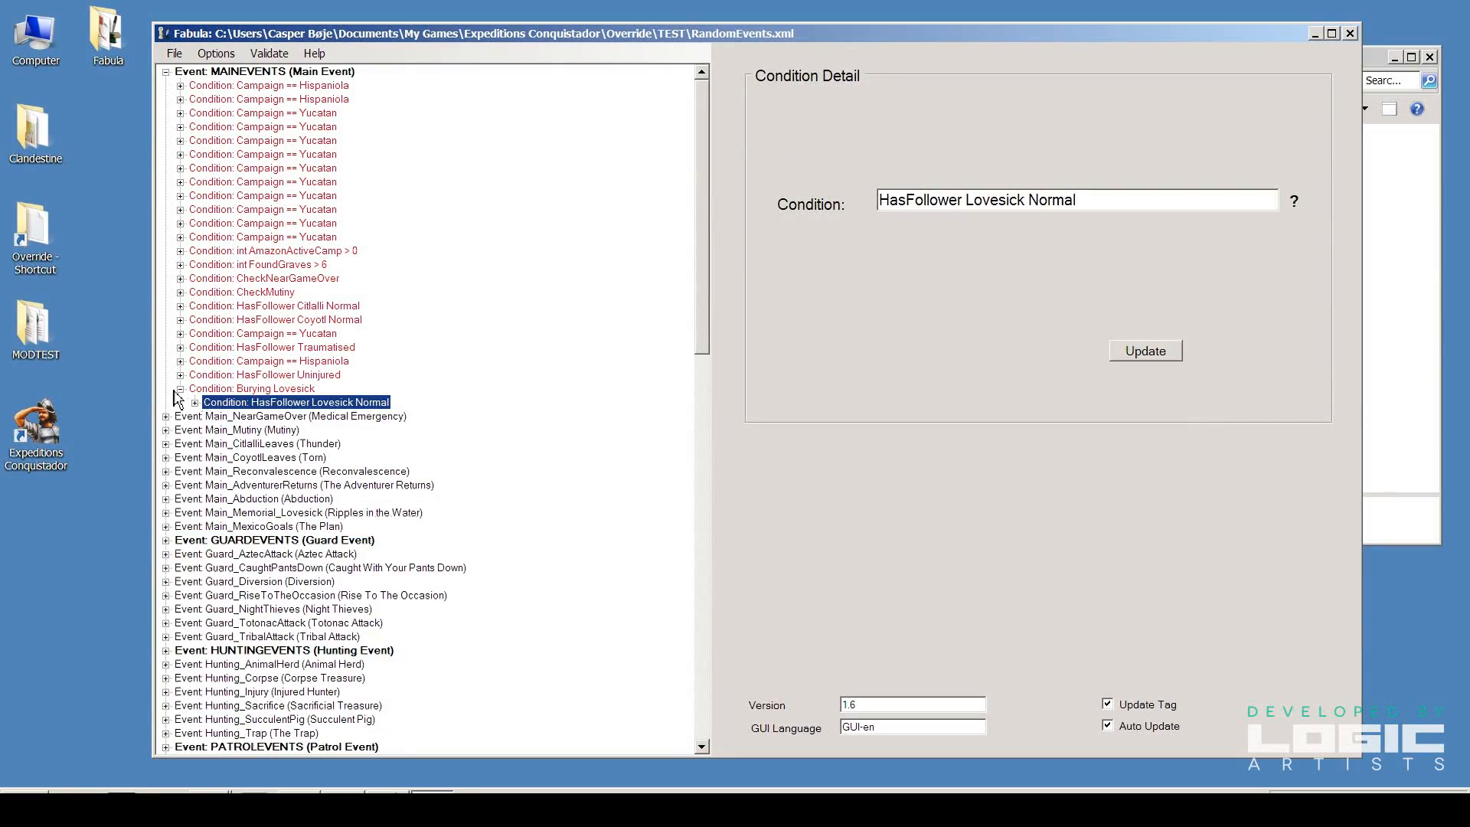
left_click(180, 389)
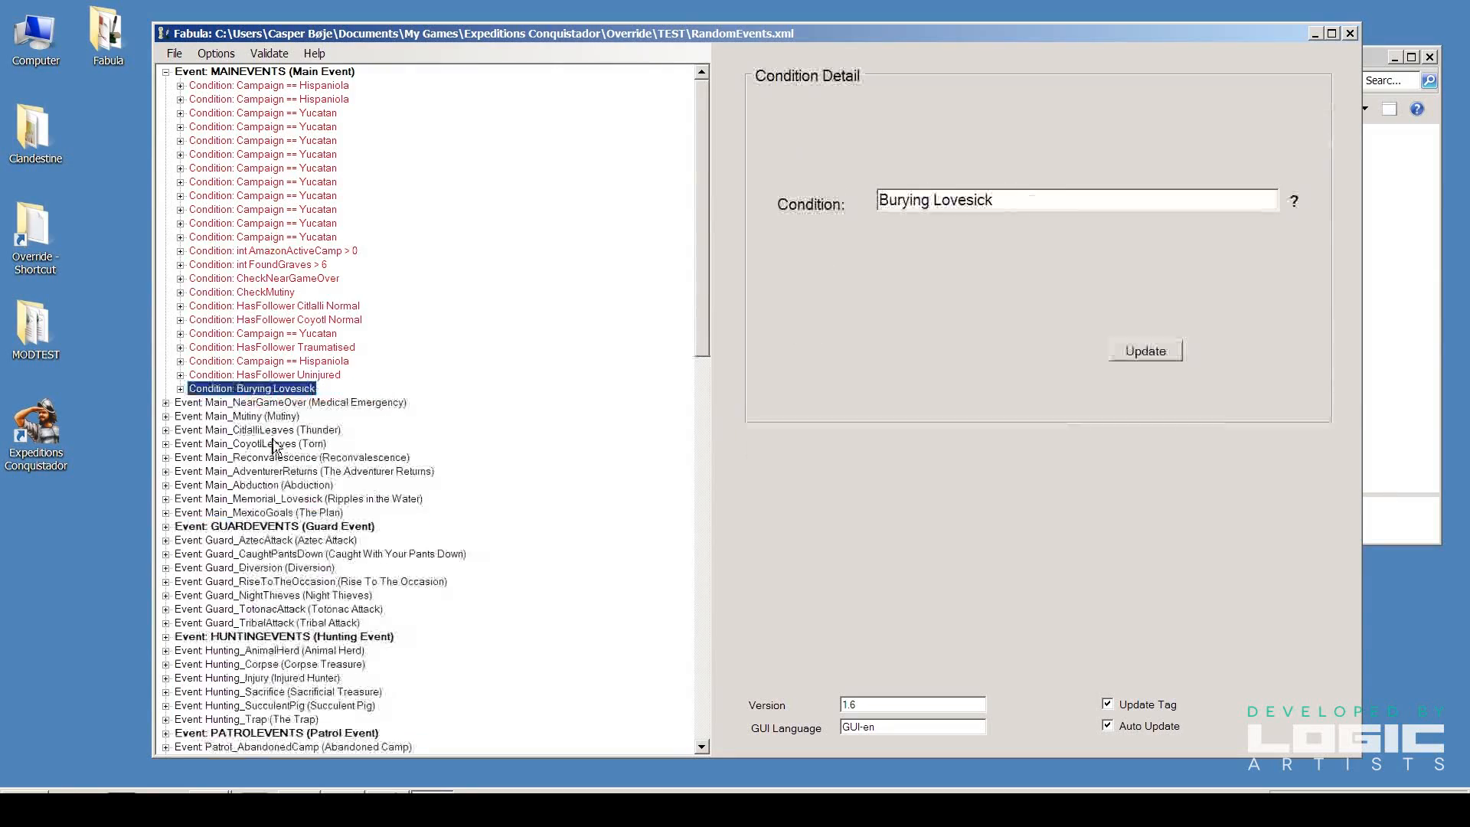
left_click(166, 72)
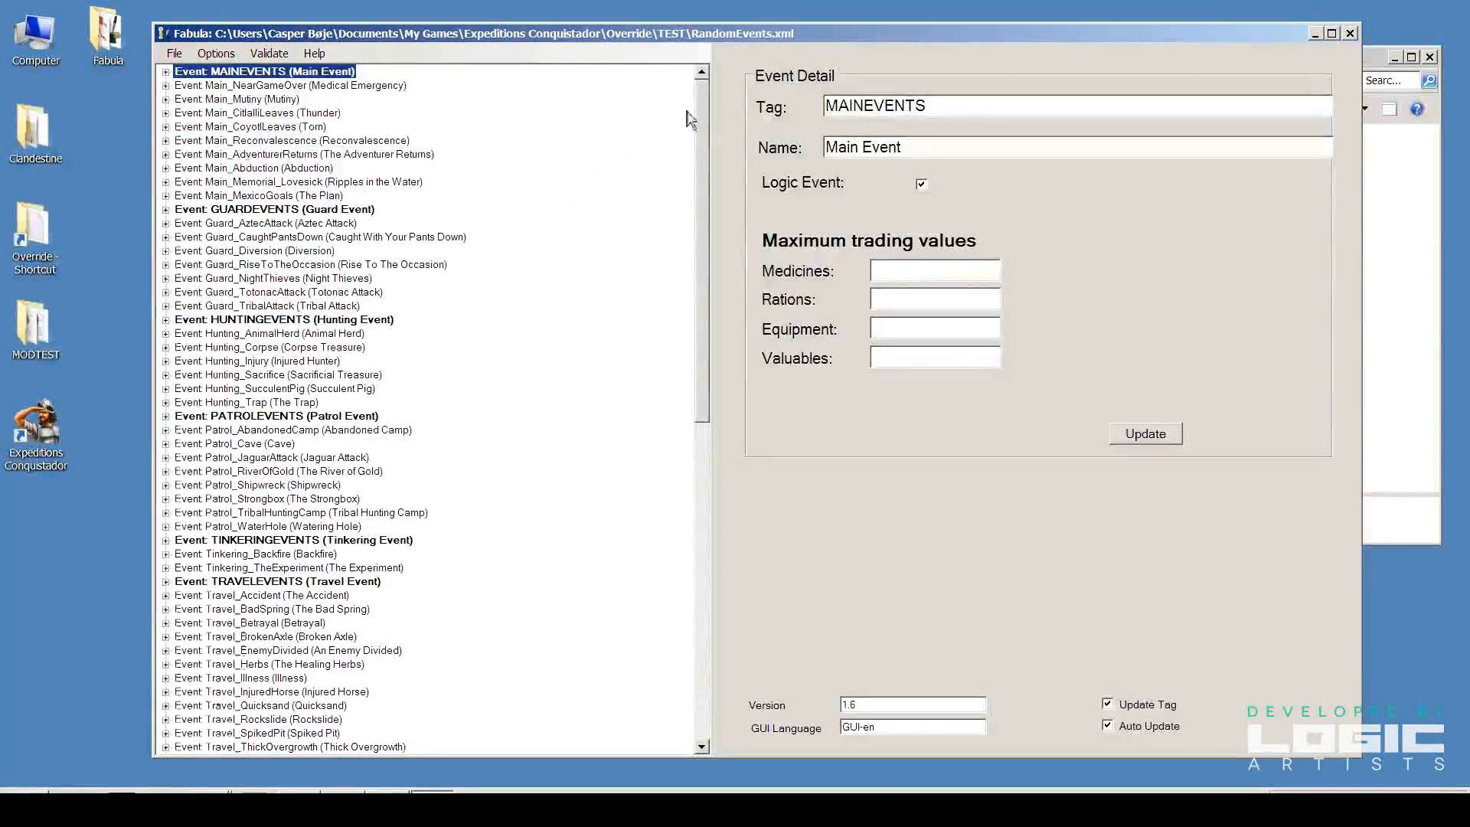
Add a new blank event at the end of the random events list and select it
left_click_drag(705, 111, 703, 459)
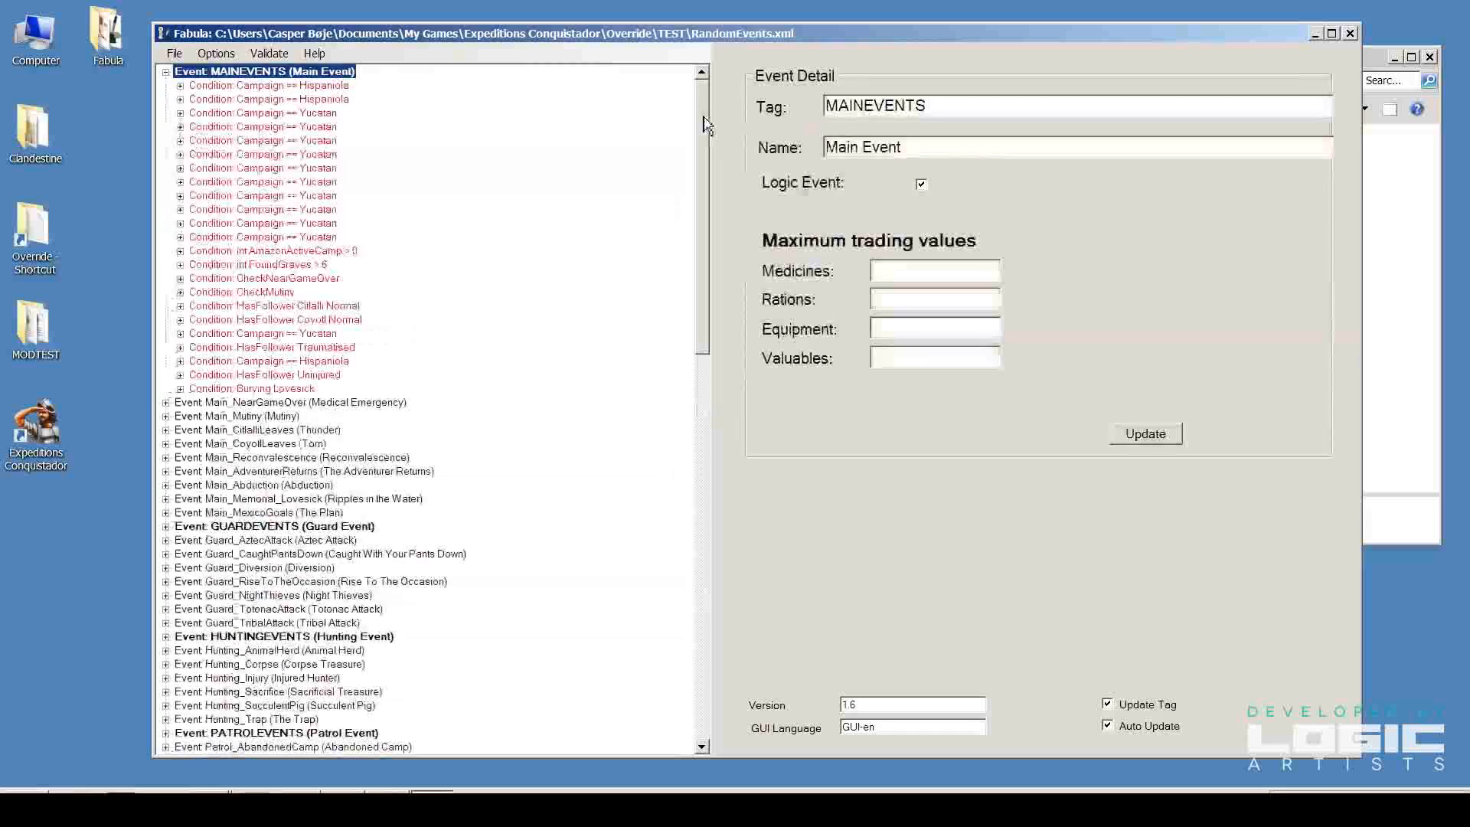
left_click_drag(703, 116, 728, 532)
left_click(189, 748)
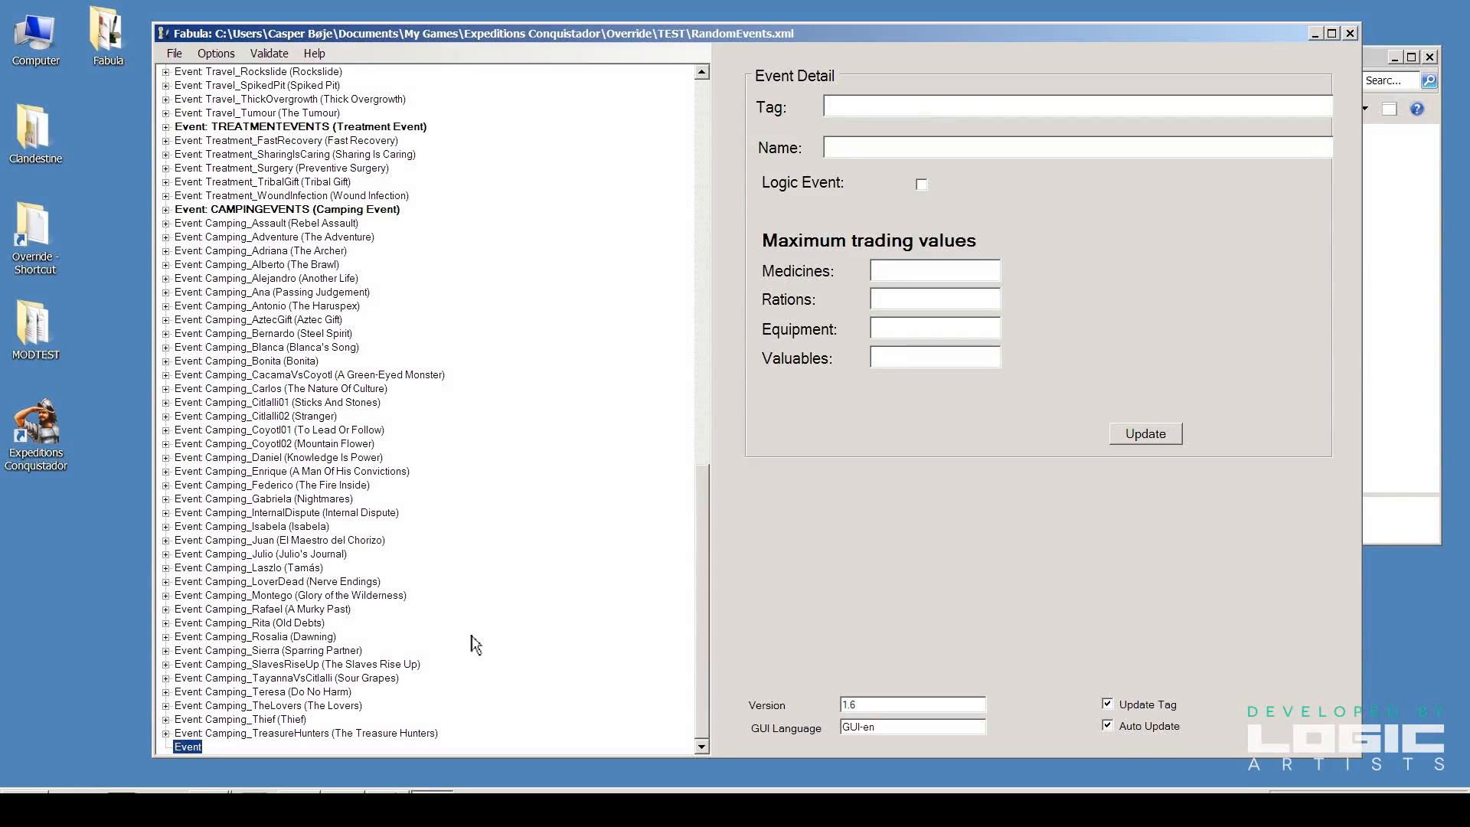
Open the Writing_Conventions PDF from the Fabula folder, review its contents page, and close the document and the folder
scroll(678, 582, "up", 4)
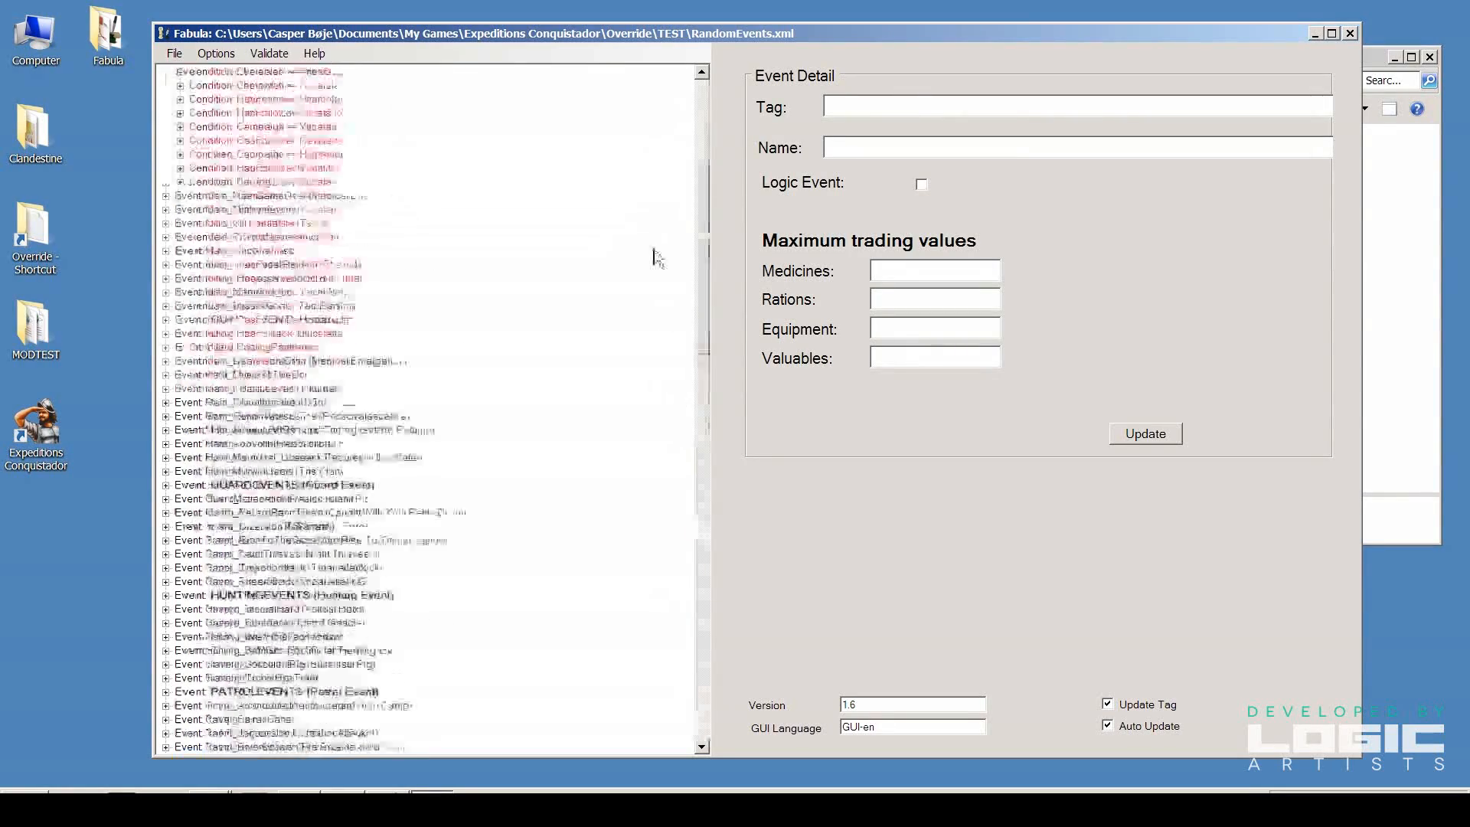
scroll(671, 561, "up", 10)
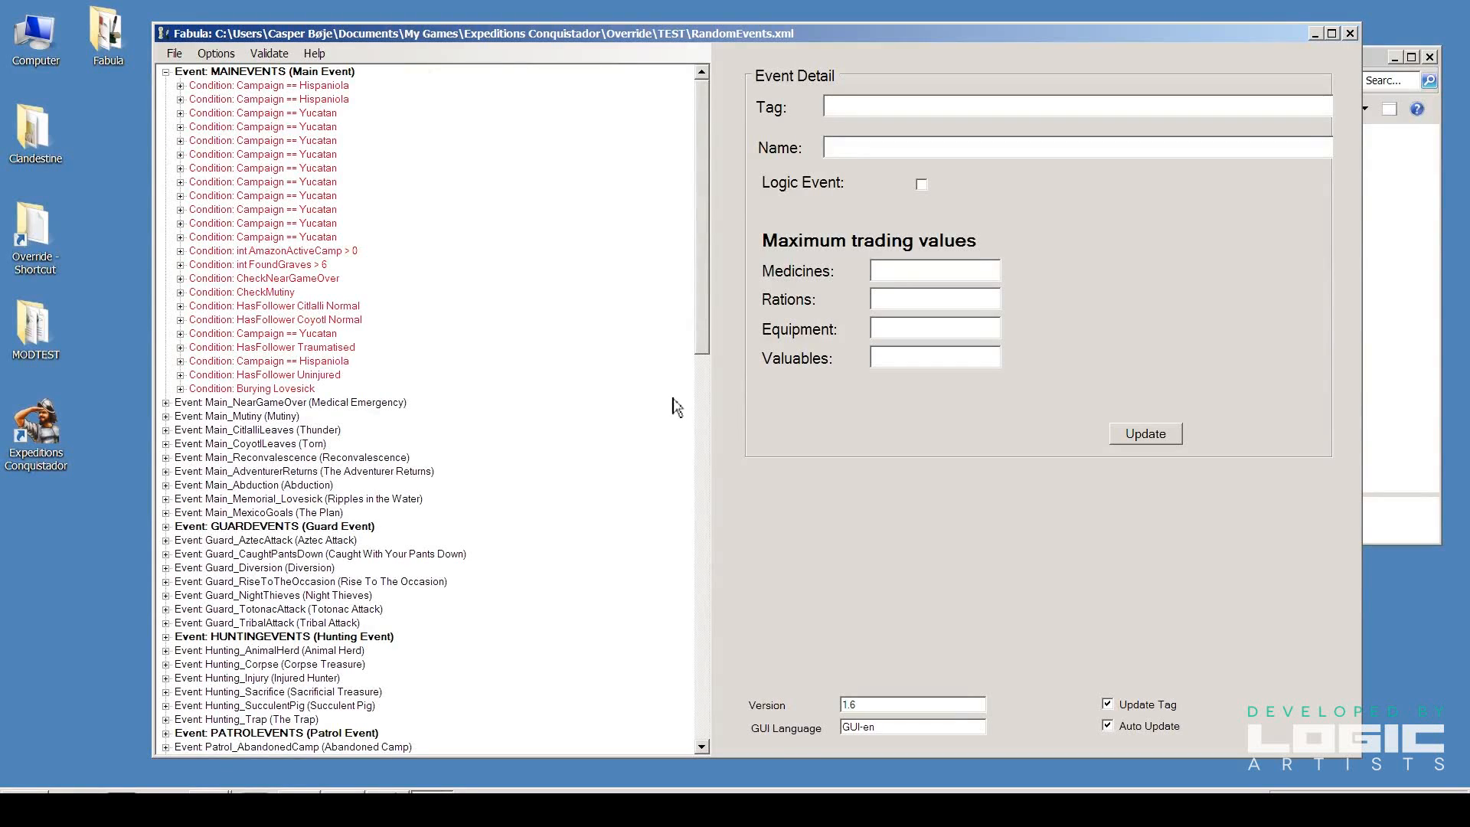
double_click(115, 29)
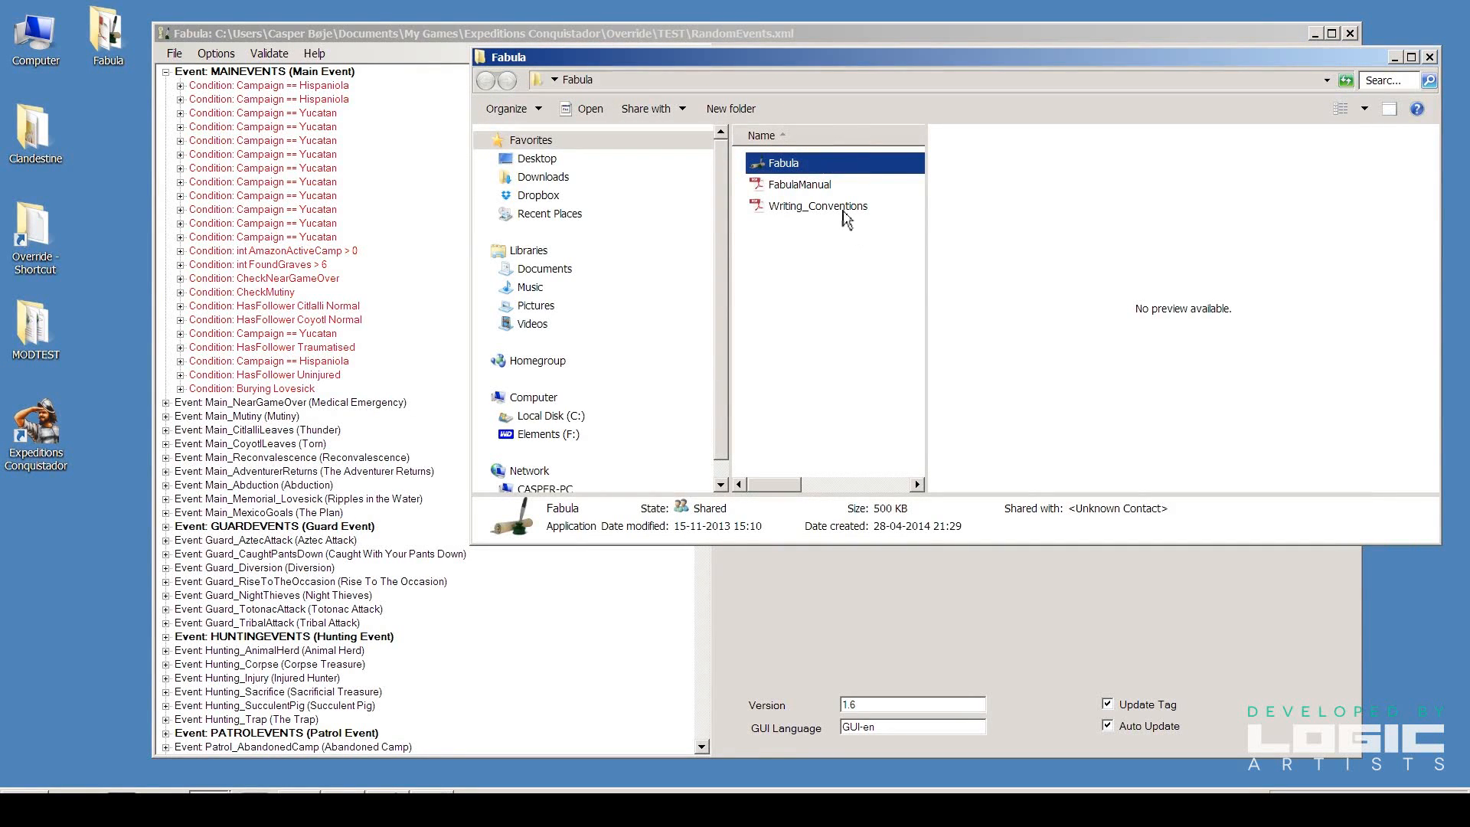
double_click(844, 209)
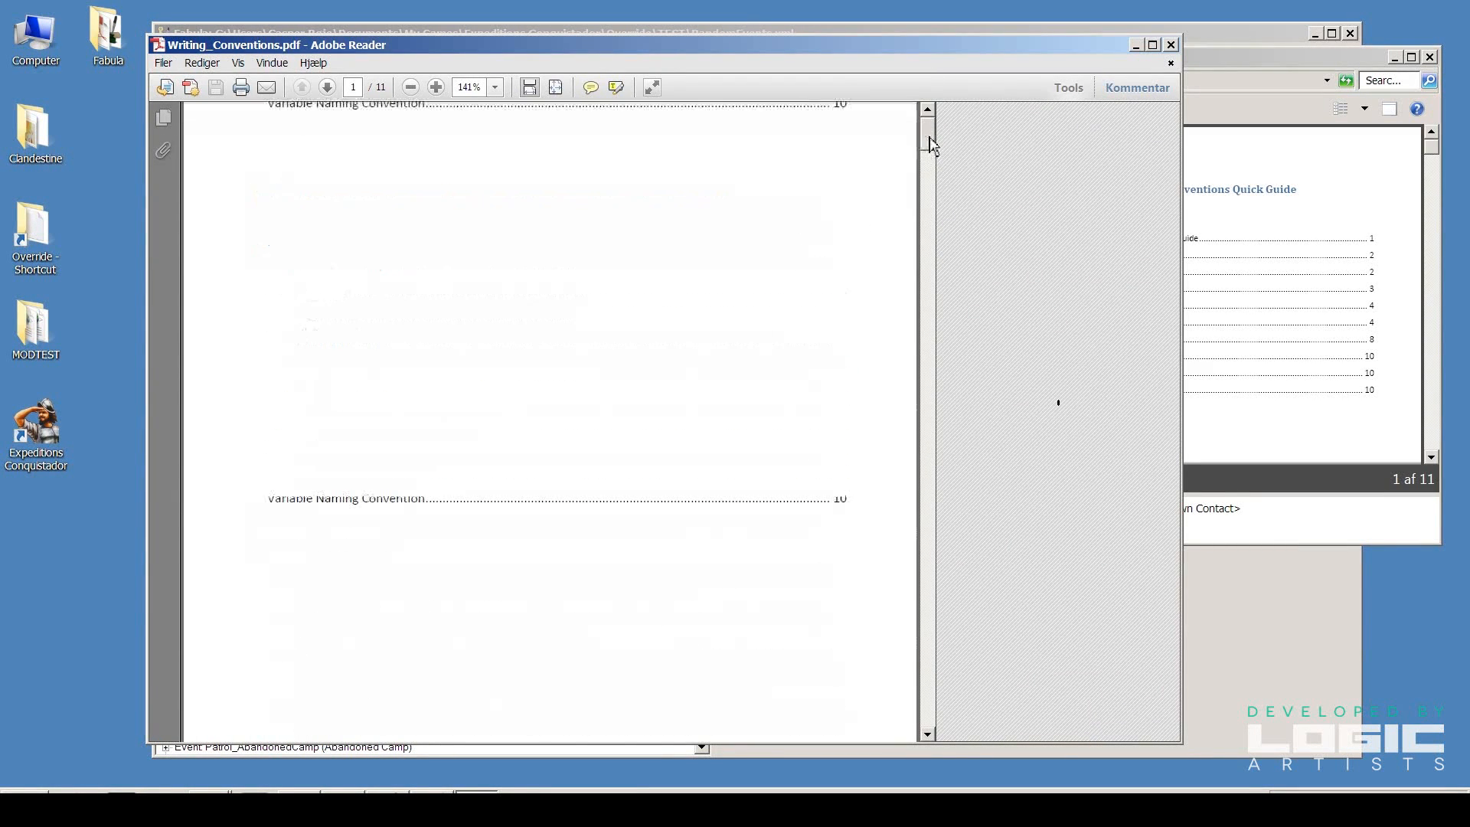
mouse_move(928, 147)
left_mouse_down()
mouse_move(929, 274)
mouse_move(924, 222)
mouse_move(880, 426)
mouse_move(884, 698)
mouse_move(888, 229)
mouse_move(923, 131)
left_mouse_up()
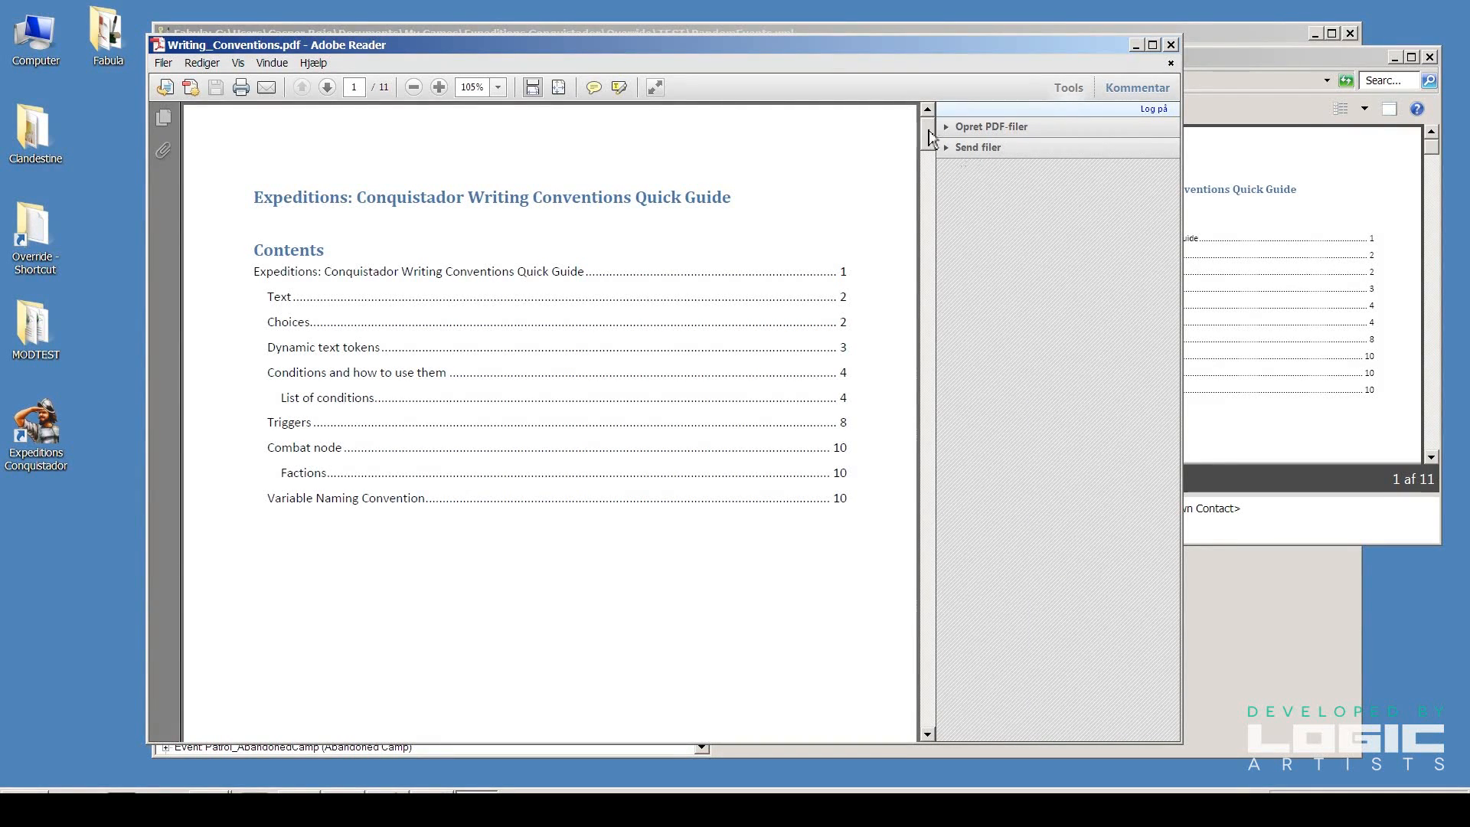
mouse_move(931, 136)
left_mouse_down()
mouse_move(916, 446)
mouse_move(918, 126)
left_mouse_up()
left_click(1171, 44)
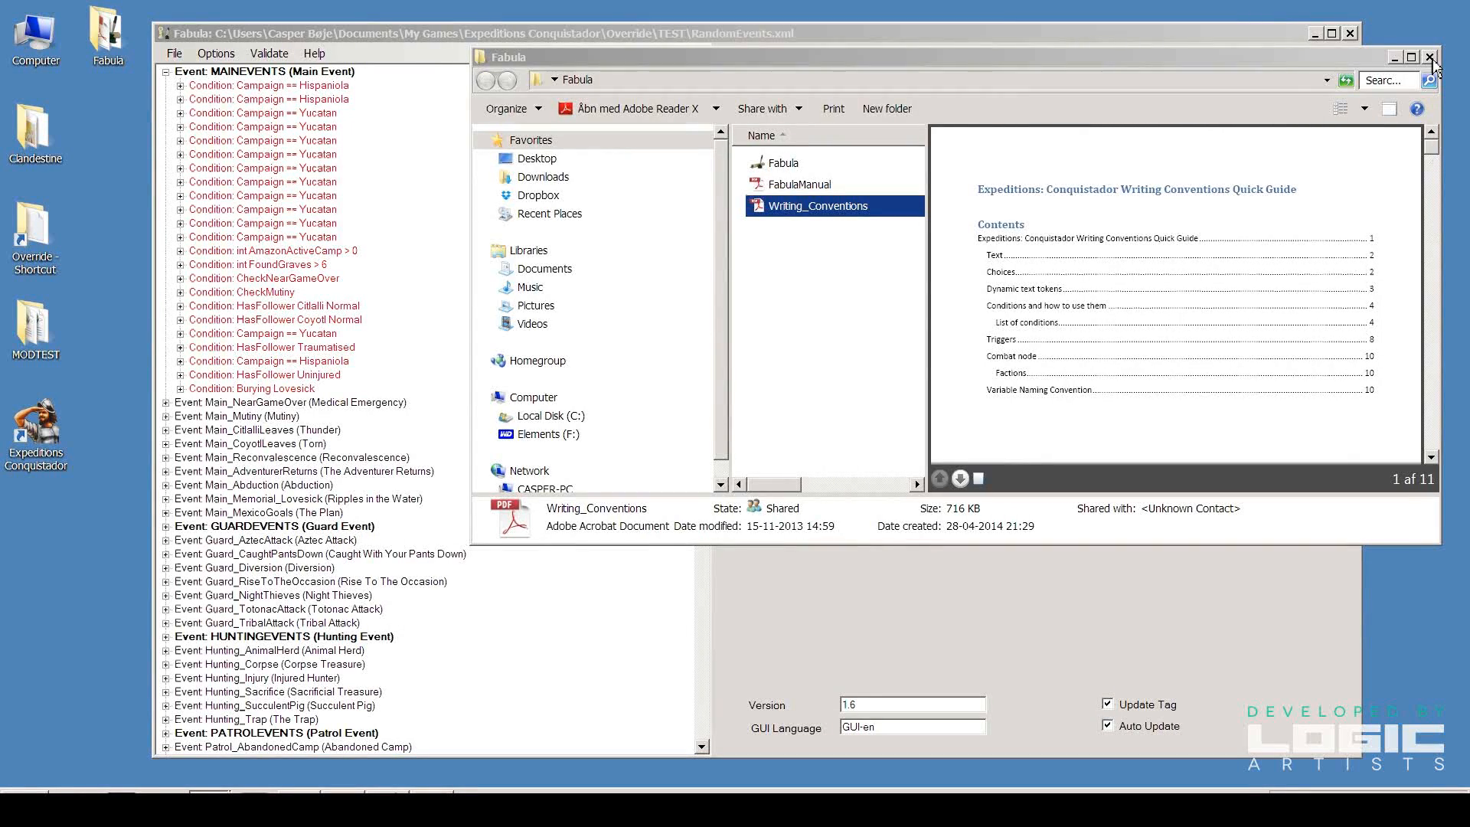
left_click(1429, 57)
Enter the prefix Main_ as the tag of the blank event at the end of the list
left_click_drag(704, 264, 700, 708)
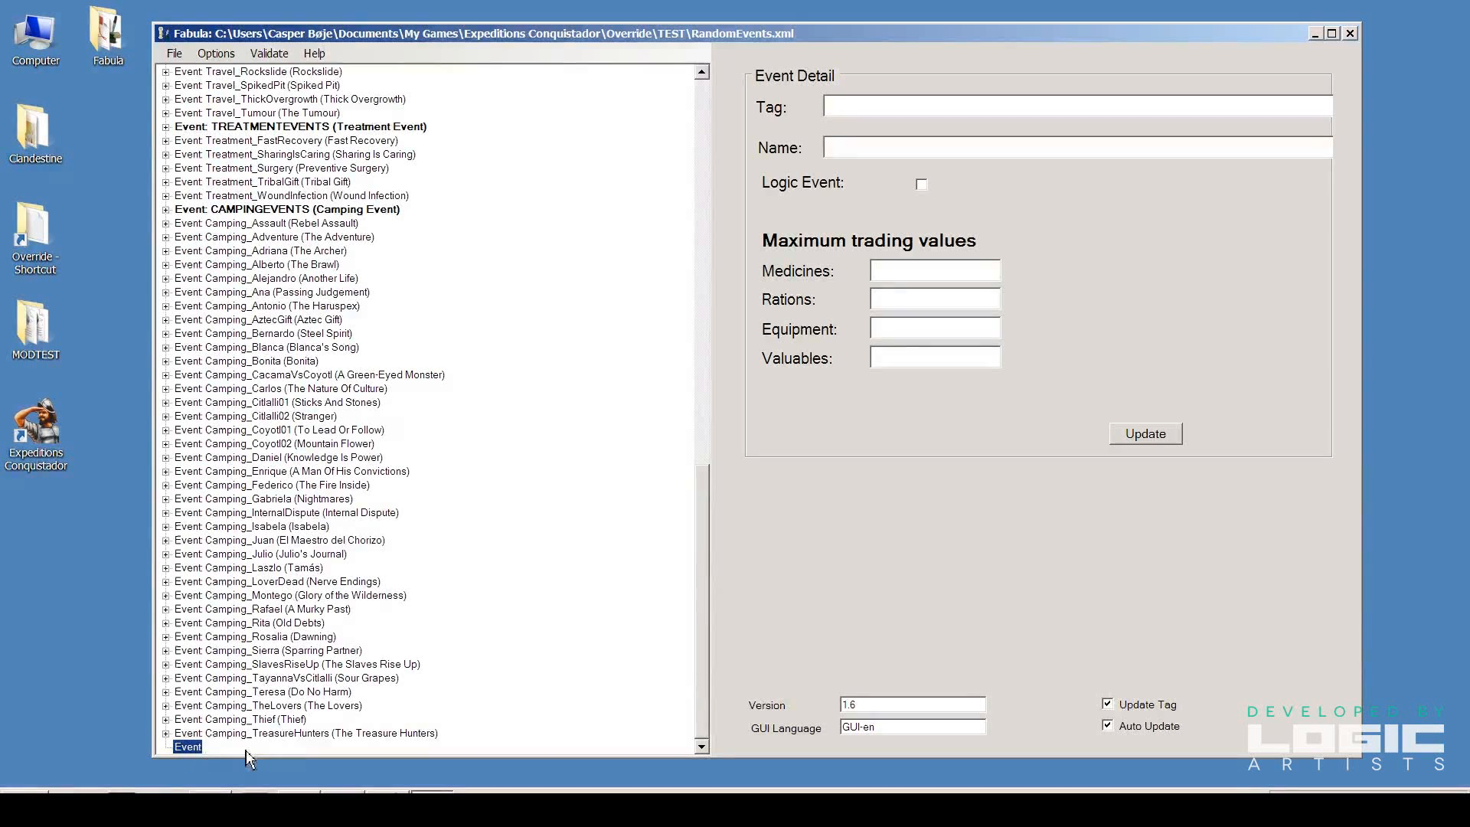
left_click(622, 587)
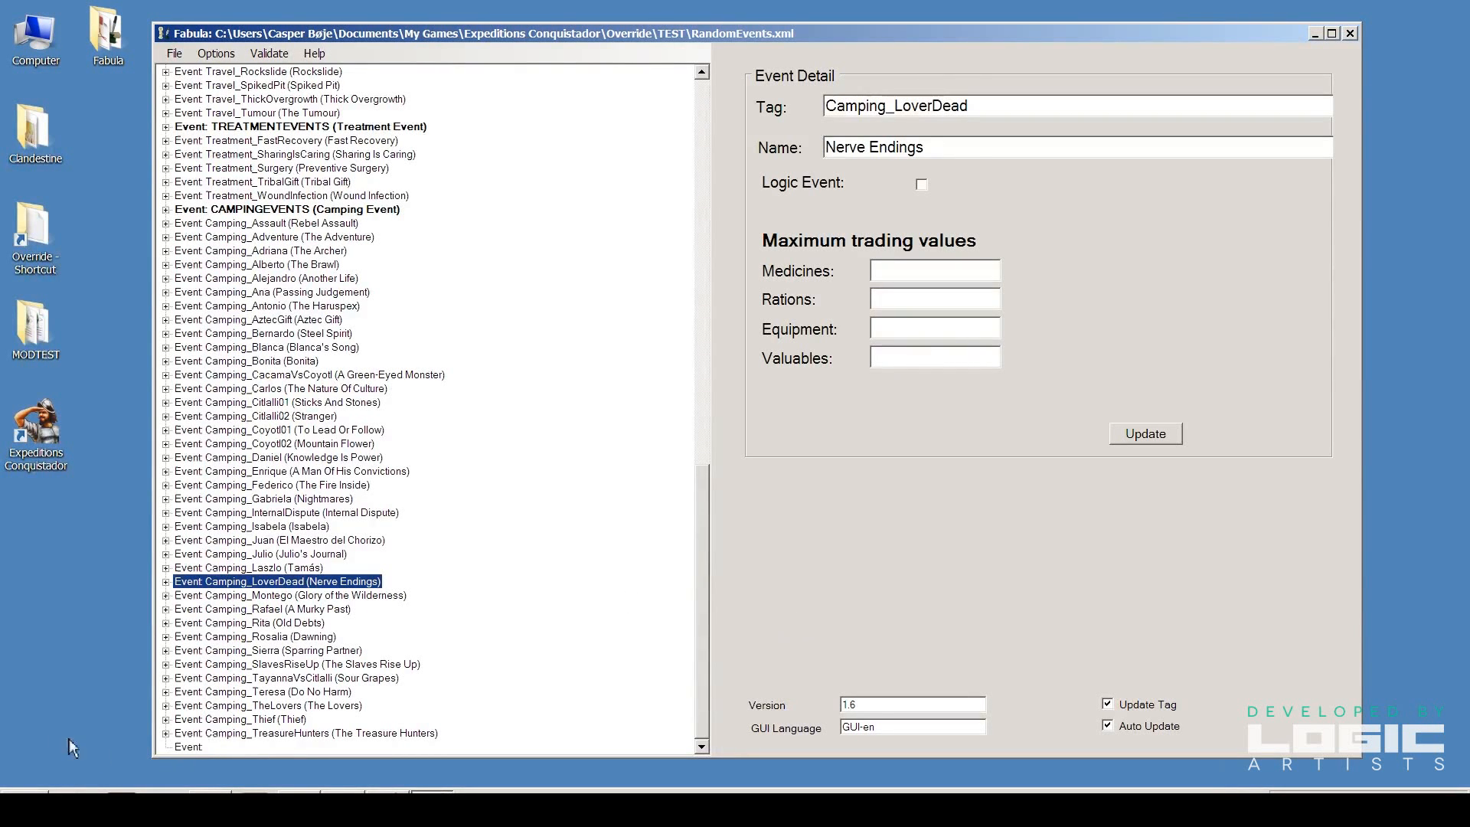
left_click(184, 747)
left_click(849, 111)
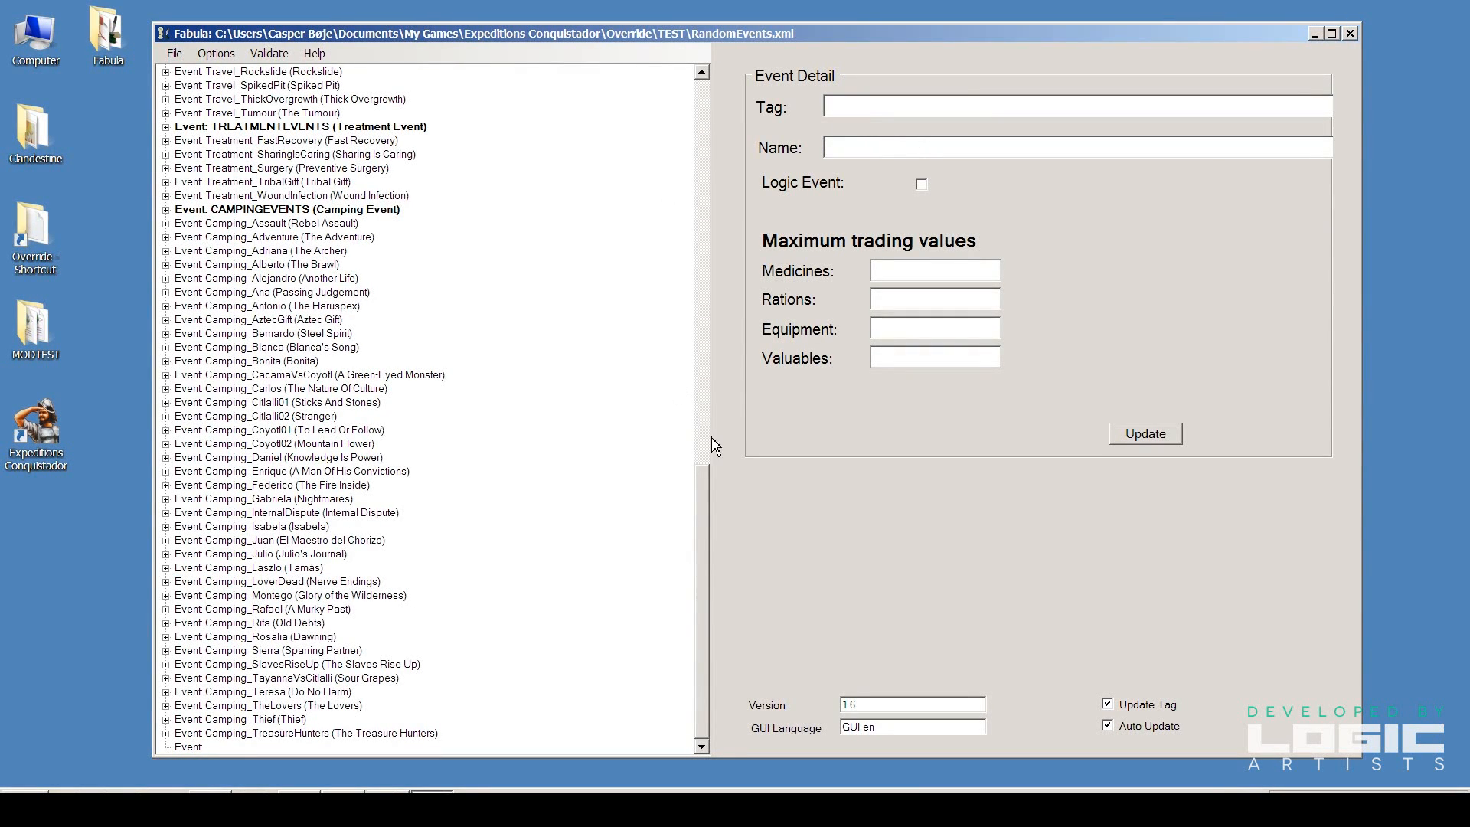
scroll(696, 475, "up", 5)
left_click_drag(697, 487, 716, 167)
left_click_drag(704, 288, 703, 733)
type("Main_")
Examine the probabilities and conditions under HUNTINGEVENTS and GUARDEVENTS, and collapse both branches
left_click_drag(706, 559, 653, 314)
left_click(165, 320)
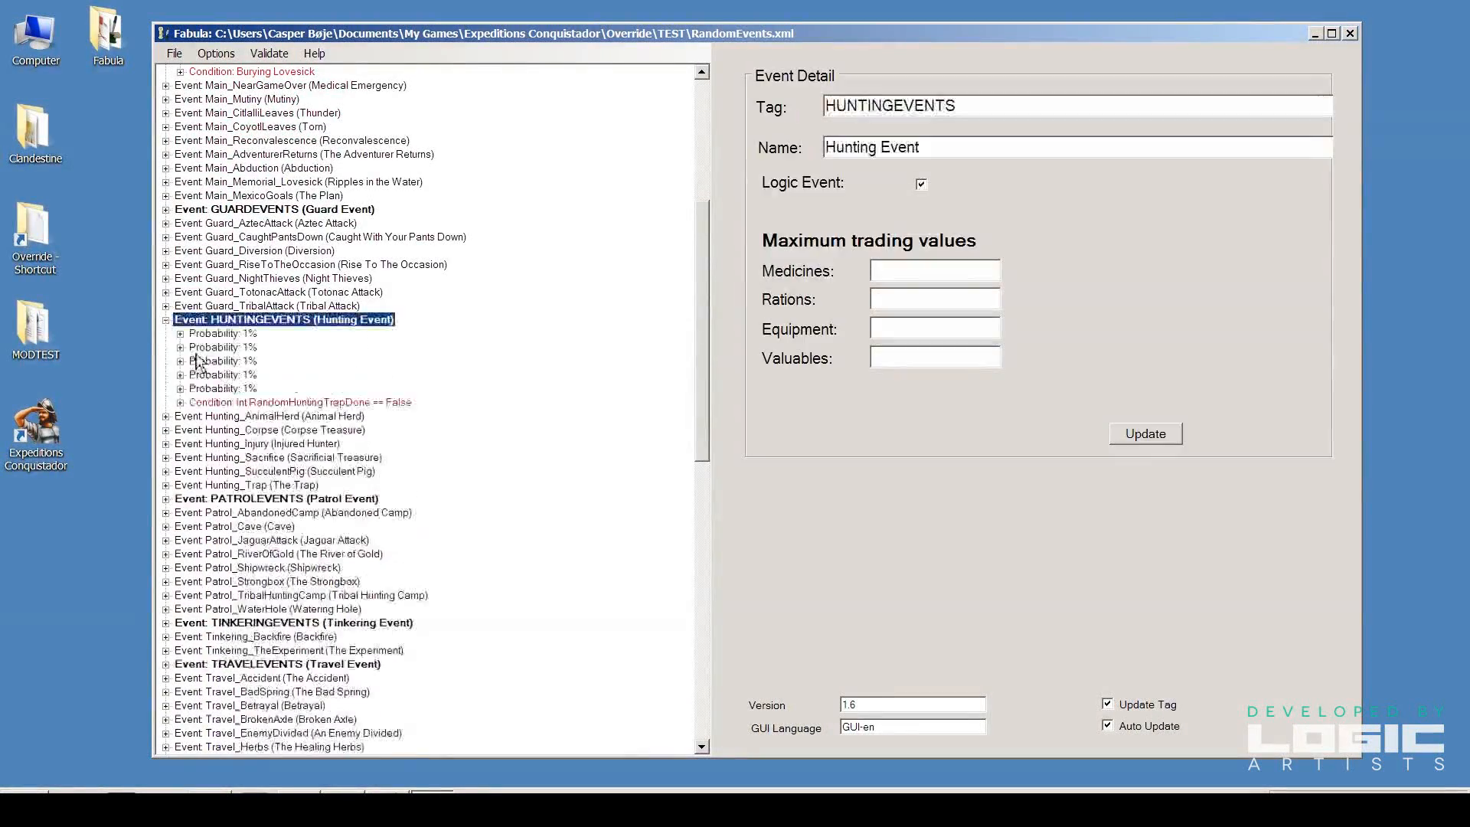
left_click(166, 319)
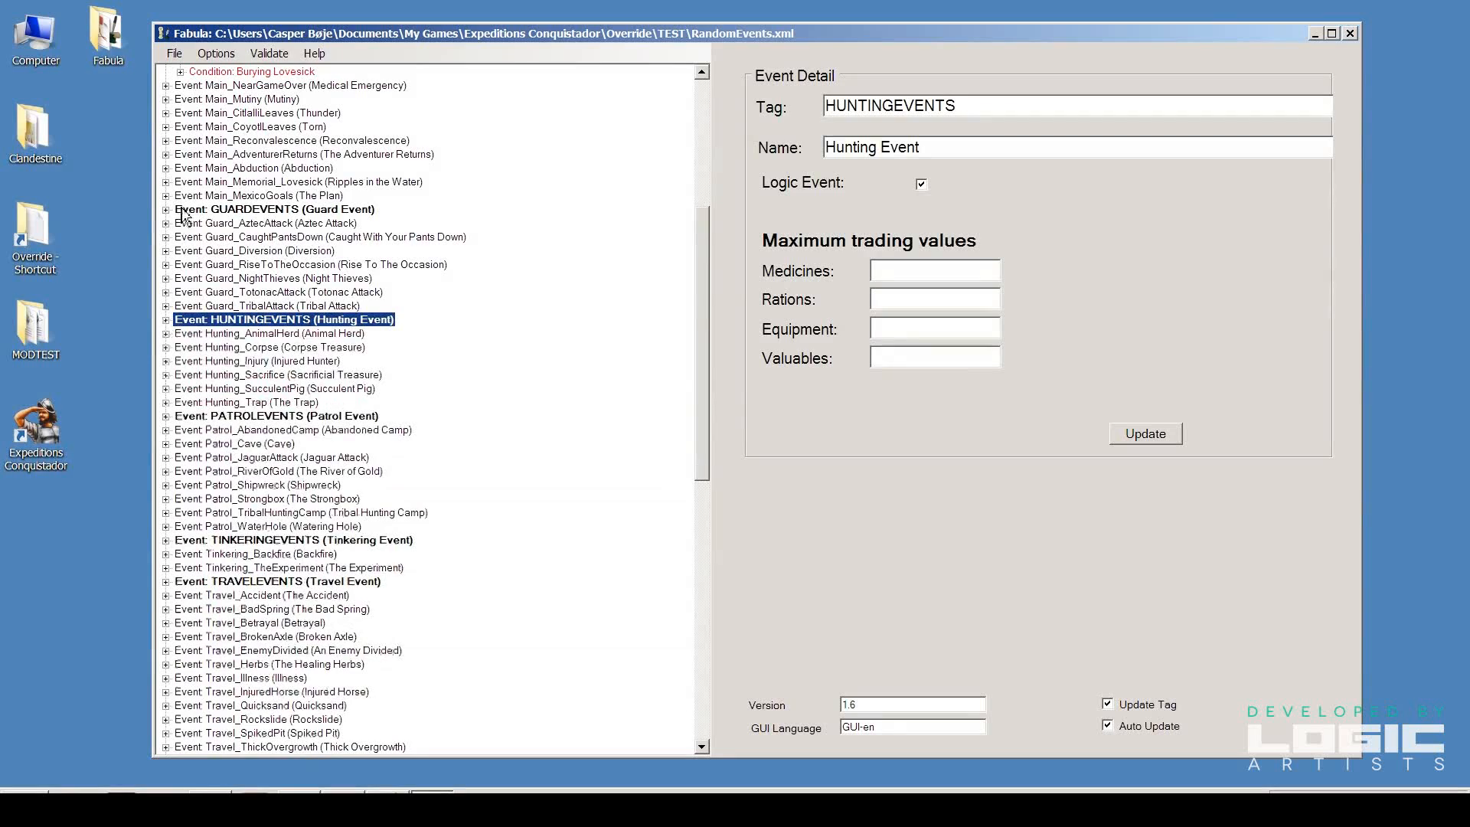
left_click(166, 209)
left_click(180, 223)
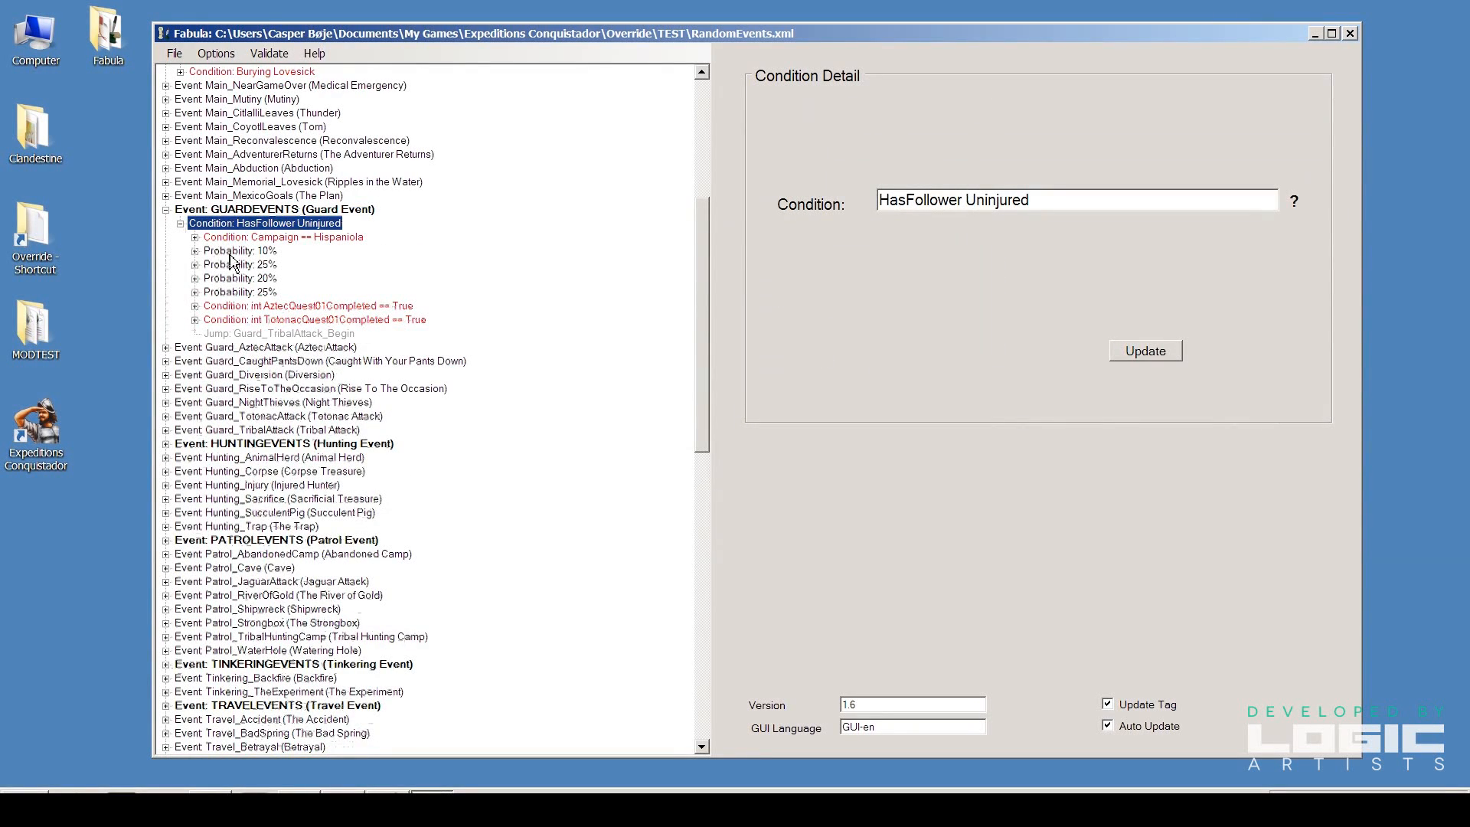
left_click(180, 223)
left_click(166, 209)
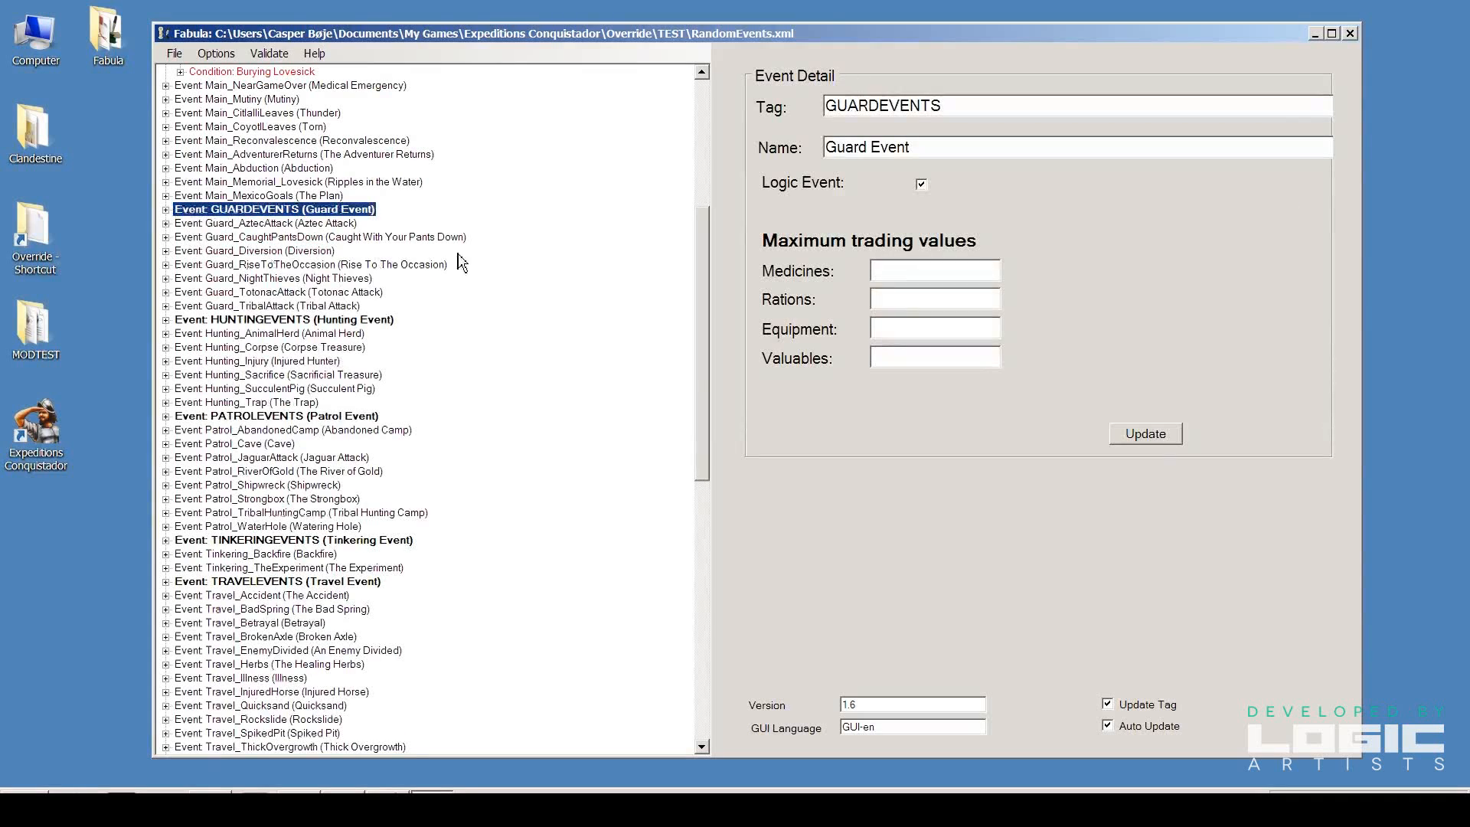
Collapse MAINEVENTS, complete the new event's tag as Main_DiscoParty, name it Disco Party, and apply the update
scroll(639, 473, "up", 8)
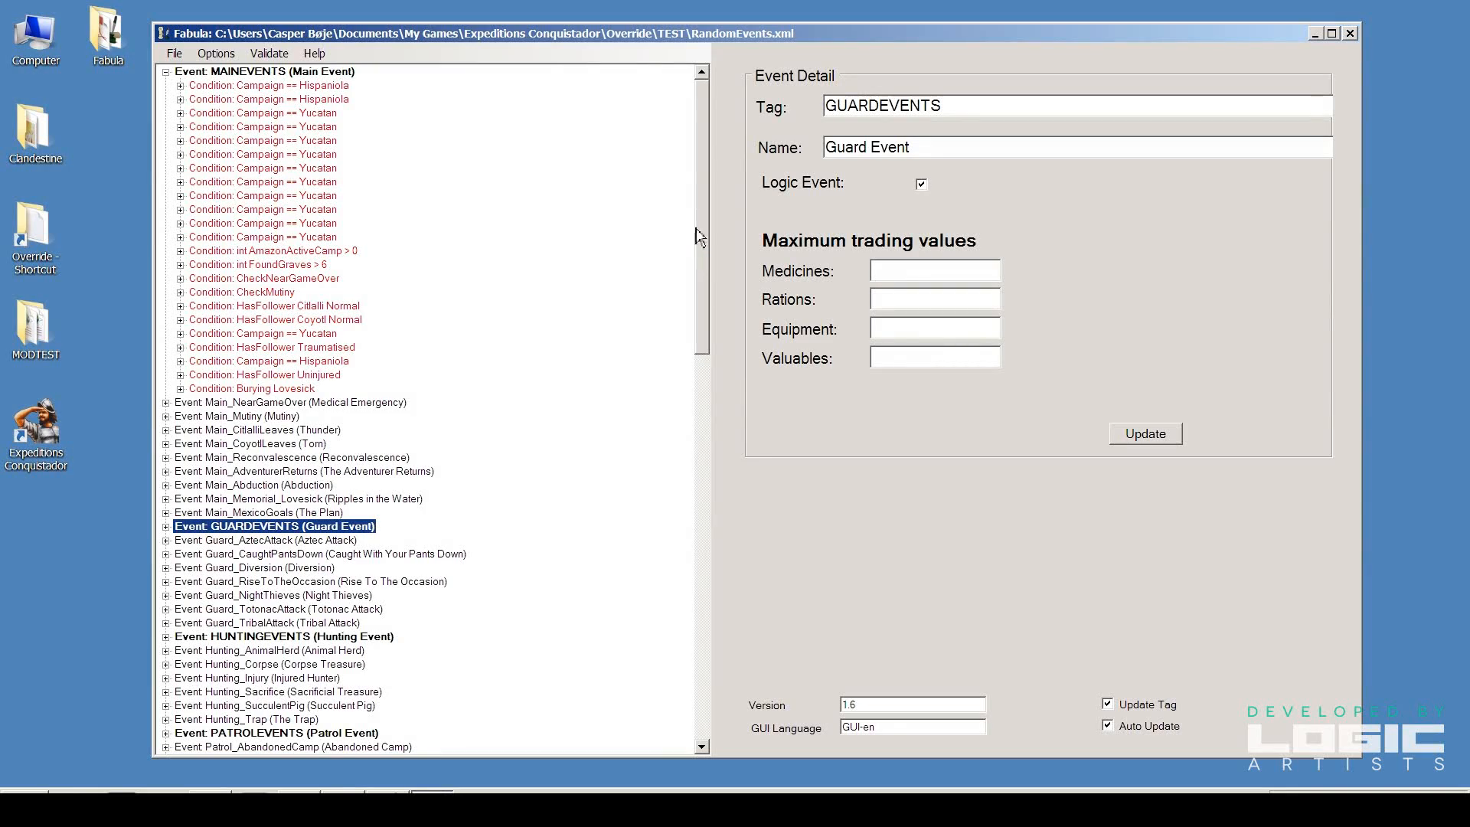
left_click(167, 72)
left_click_drag(703, 270, 699, 633)
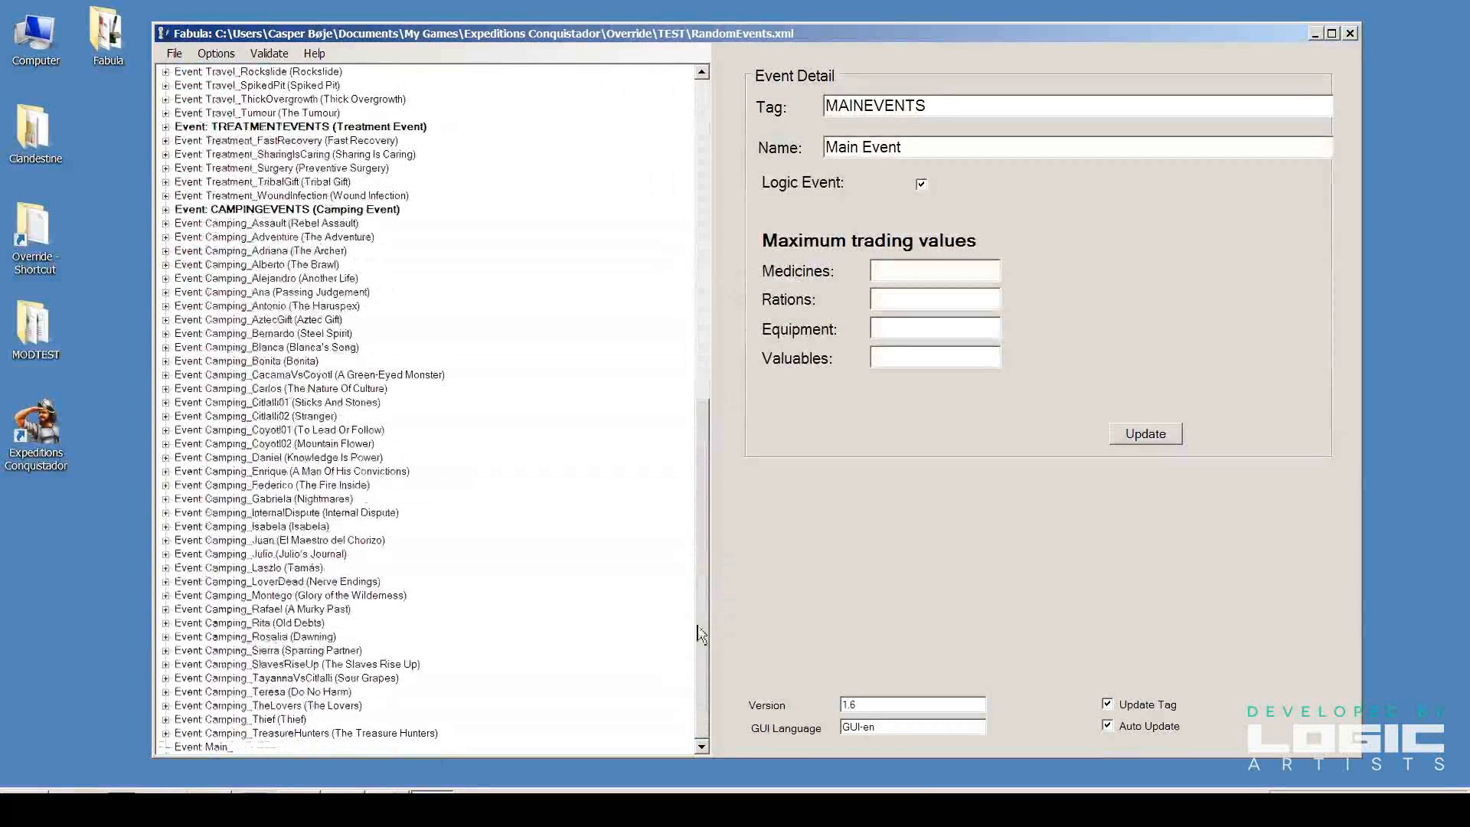
left_click(201, 747)
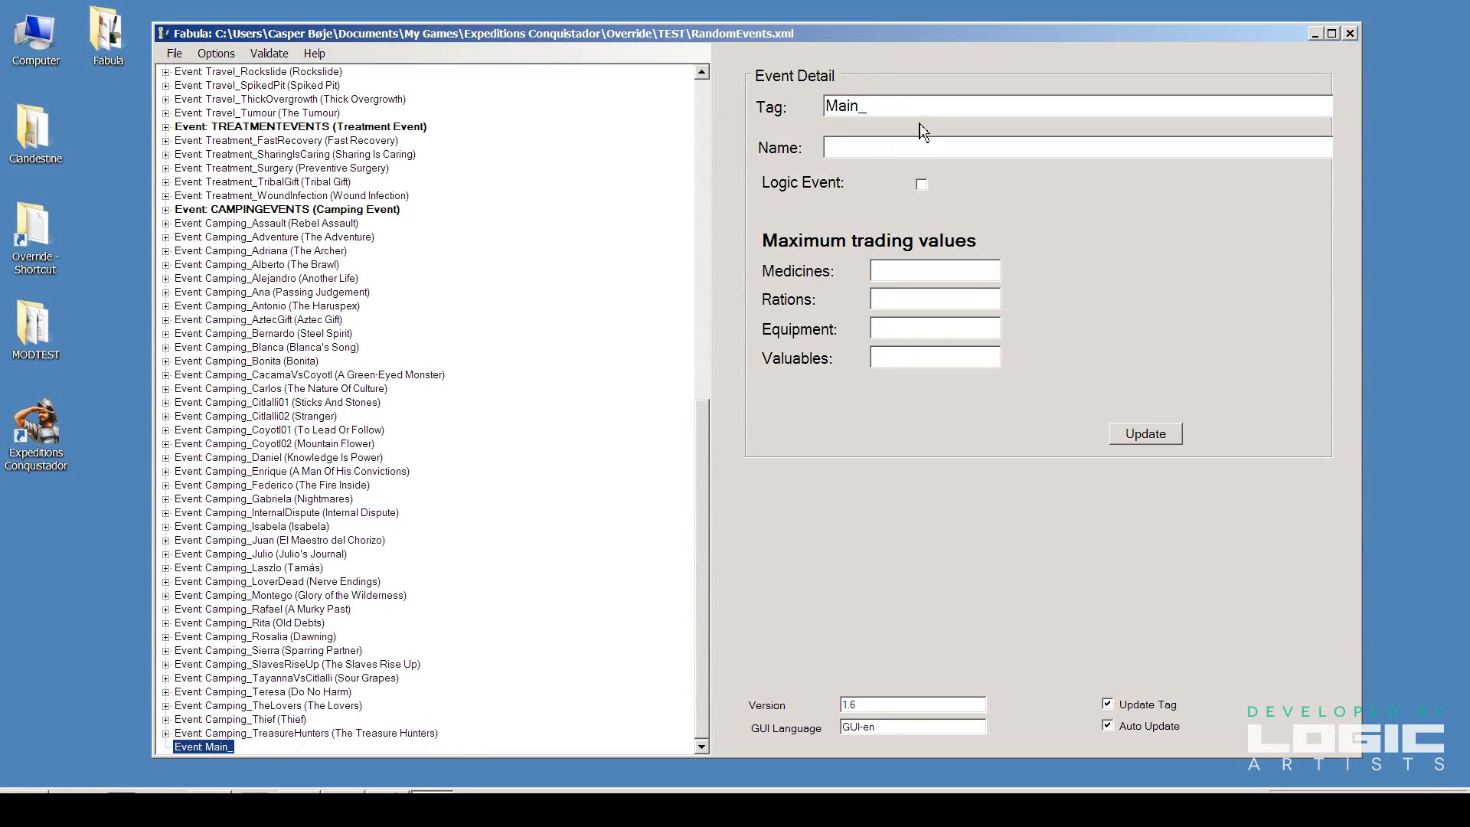
left_click(899, 113)
type("Disc")
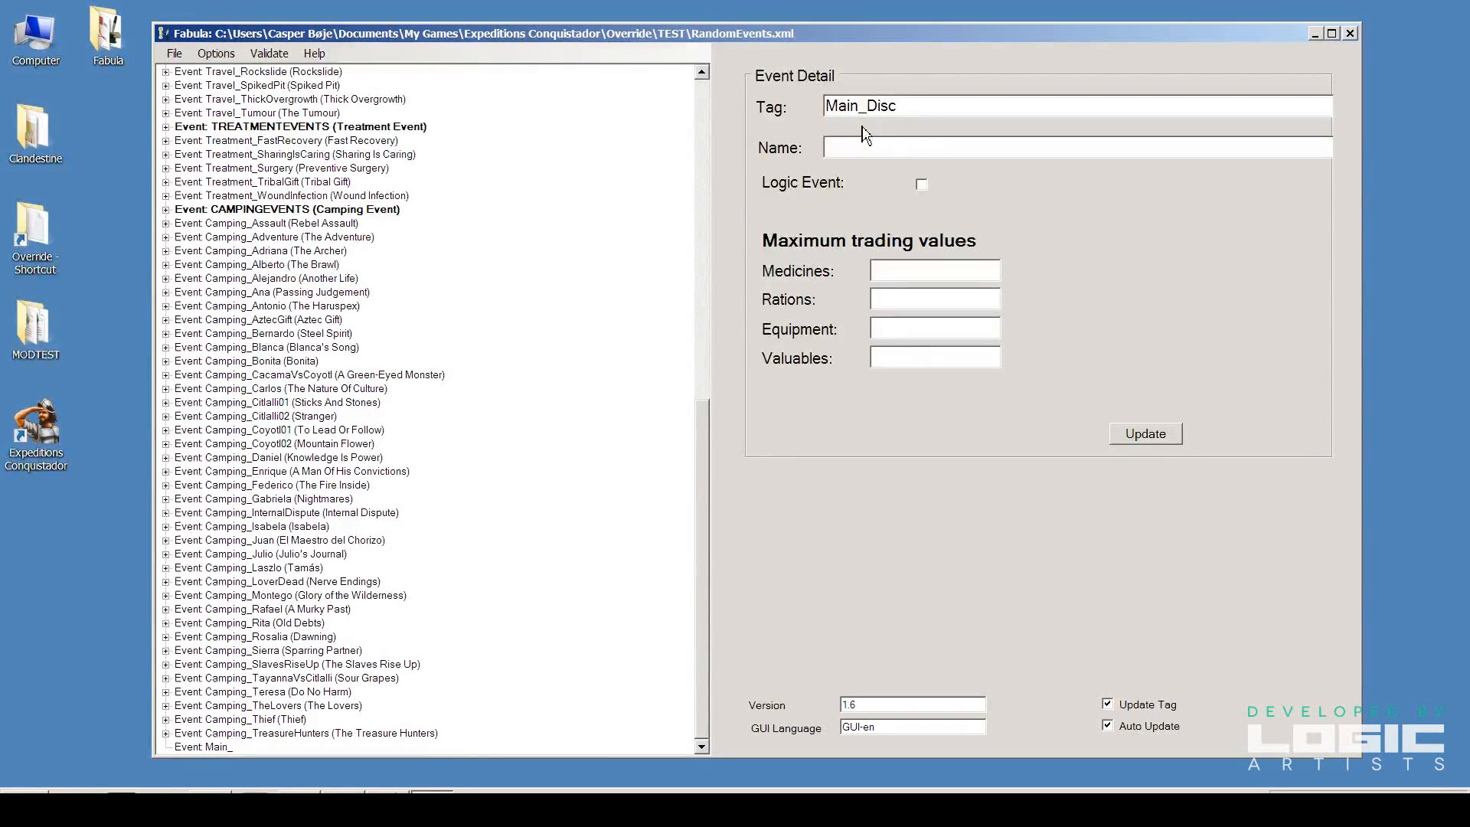
type("oParty")
left_click(940, 152)
type("Disco Party")
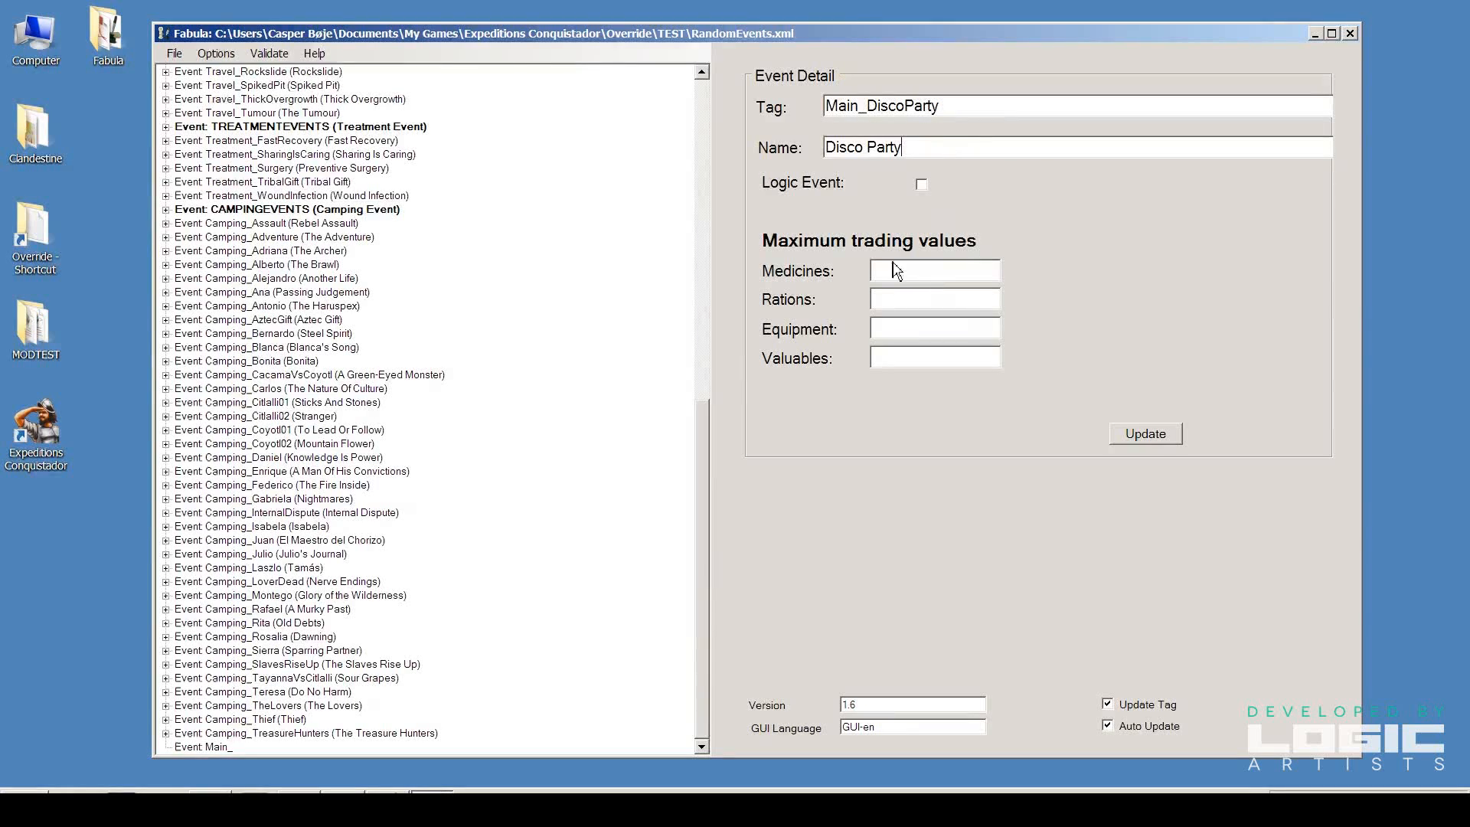
left_click(1140, 434)
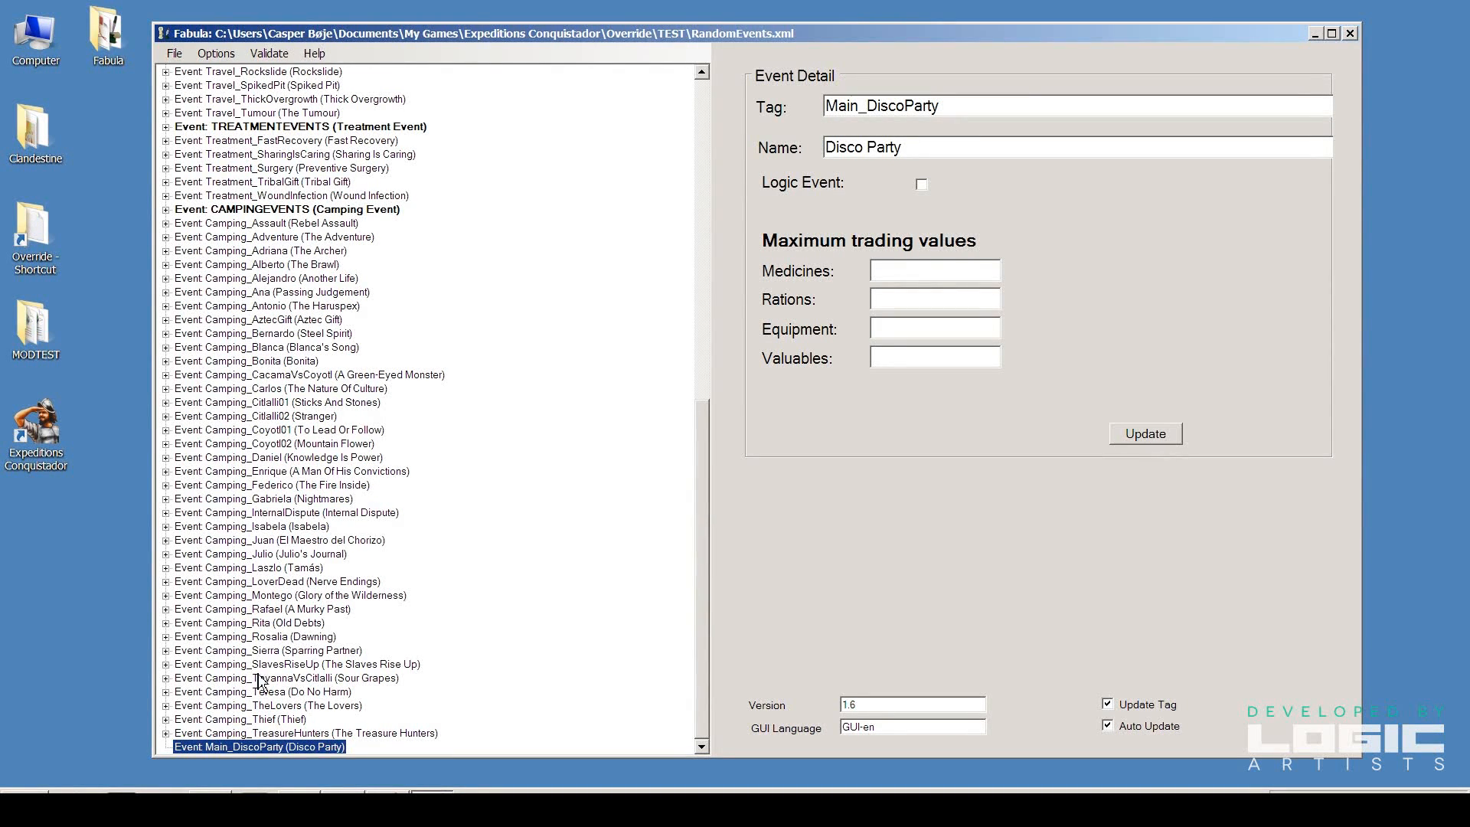
Check the destination under Camping_SlavesRiseUp as a model and reselect the Main_DiscoParty event
left_click(170, 664)
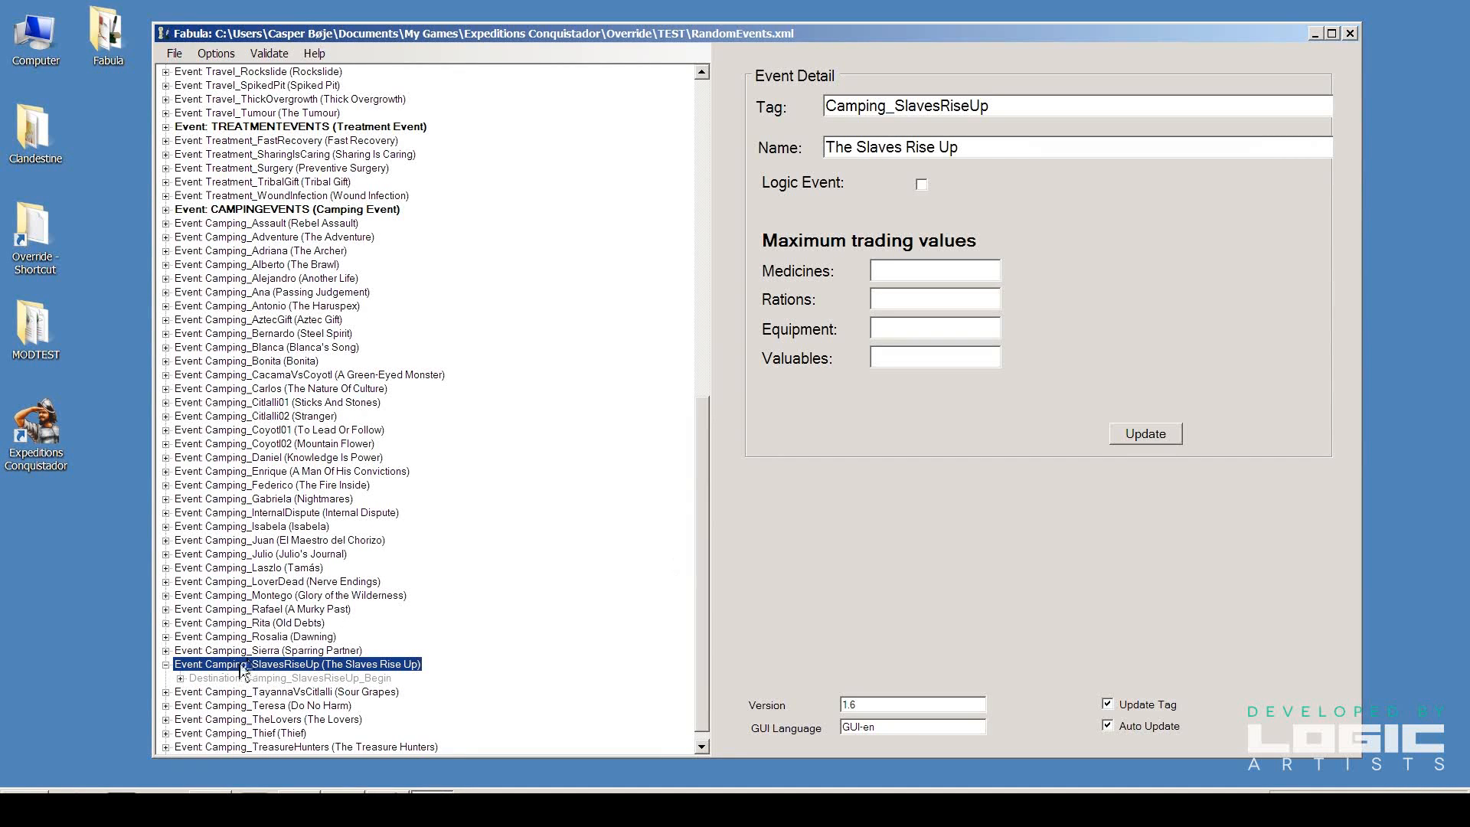
left_click_drag(704, 639, 713, 695)
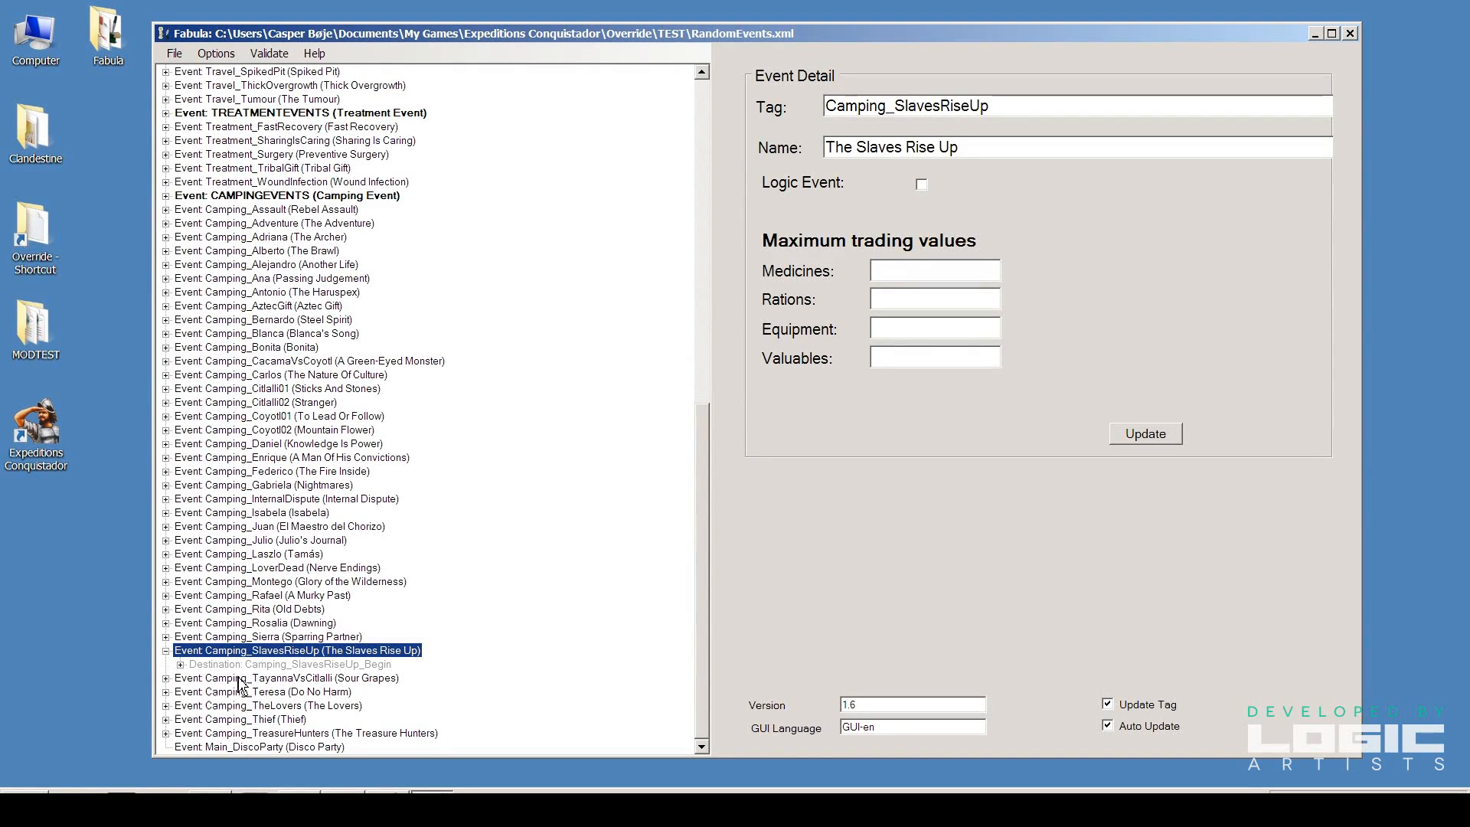
left_click(312, 748)
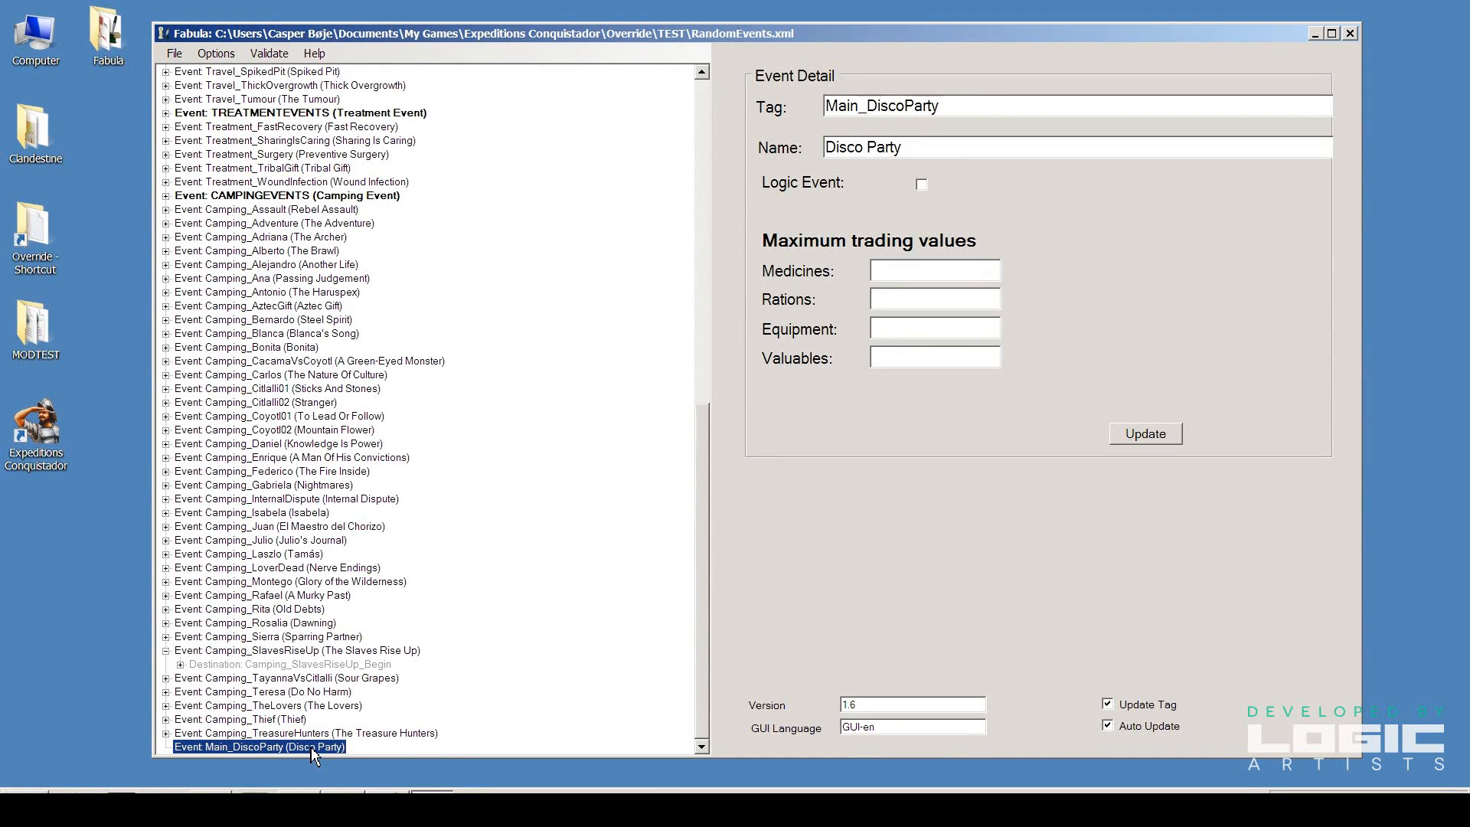
Add a destination under the Main_DiscoParty event, tag it Disco_Party_begin, and apply the update
right_click(313, 751)
mouse_move(375, 652)
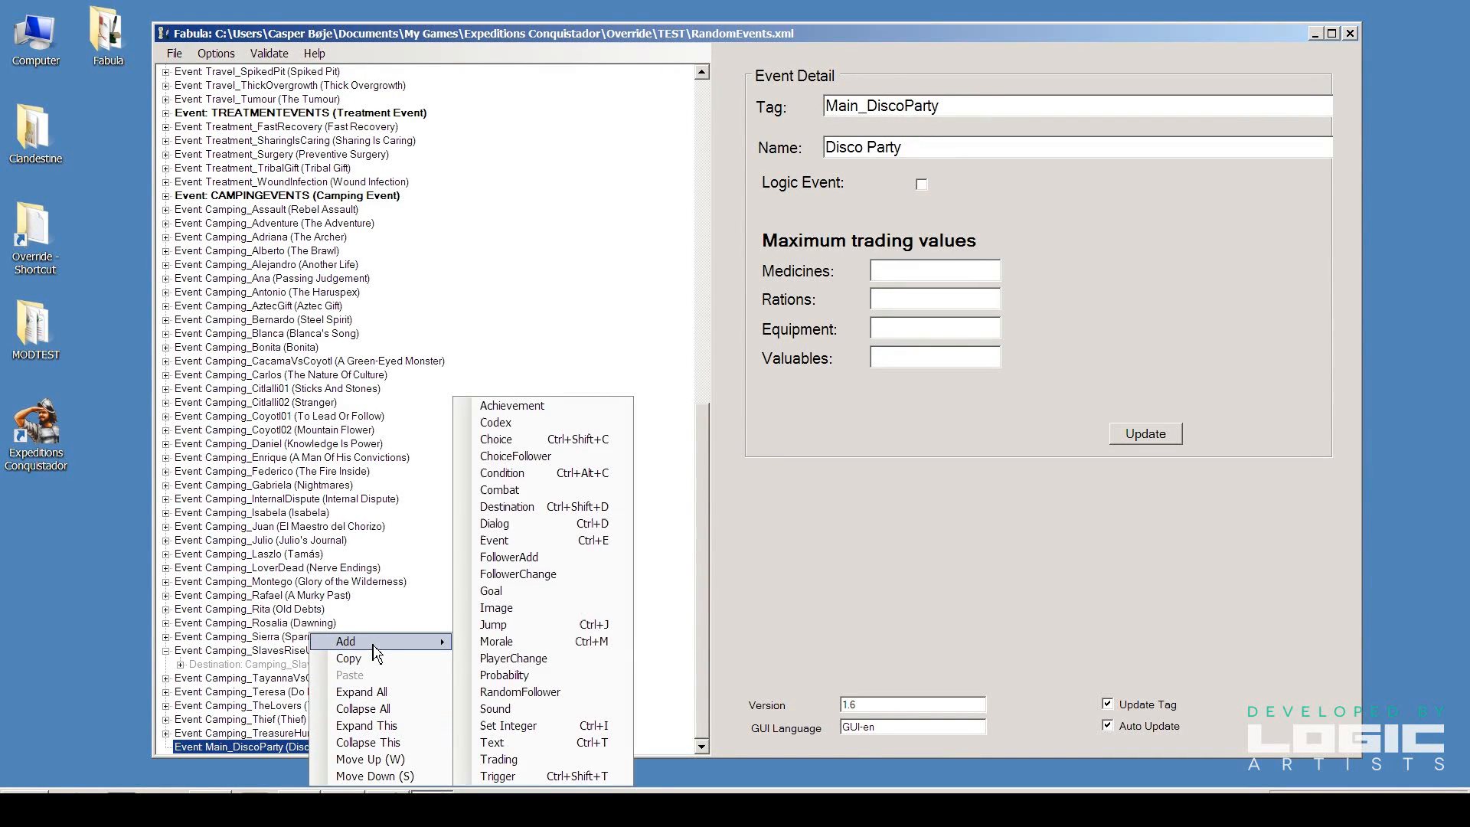
left_click(536, 507)
left_click(857, 211)
type("Disco_Party_begin")
key("BackSpace")
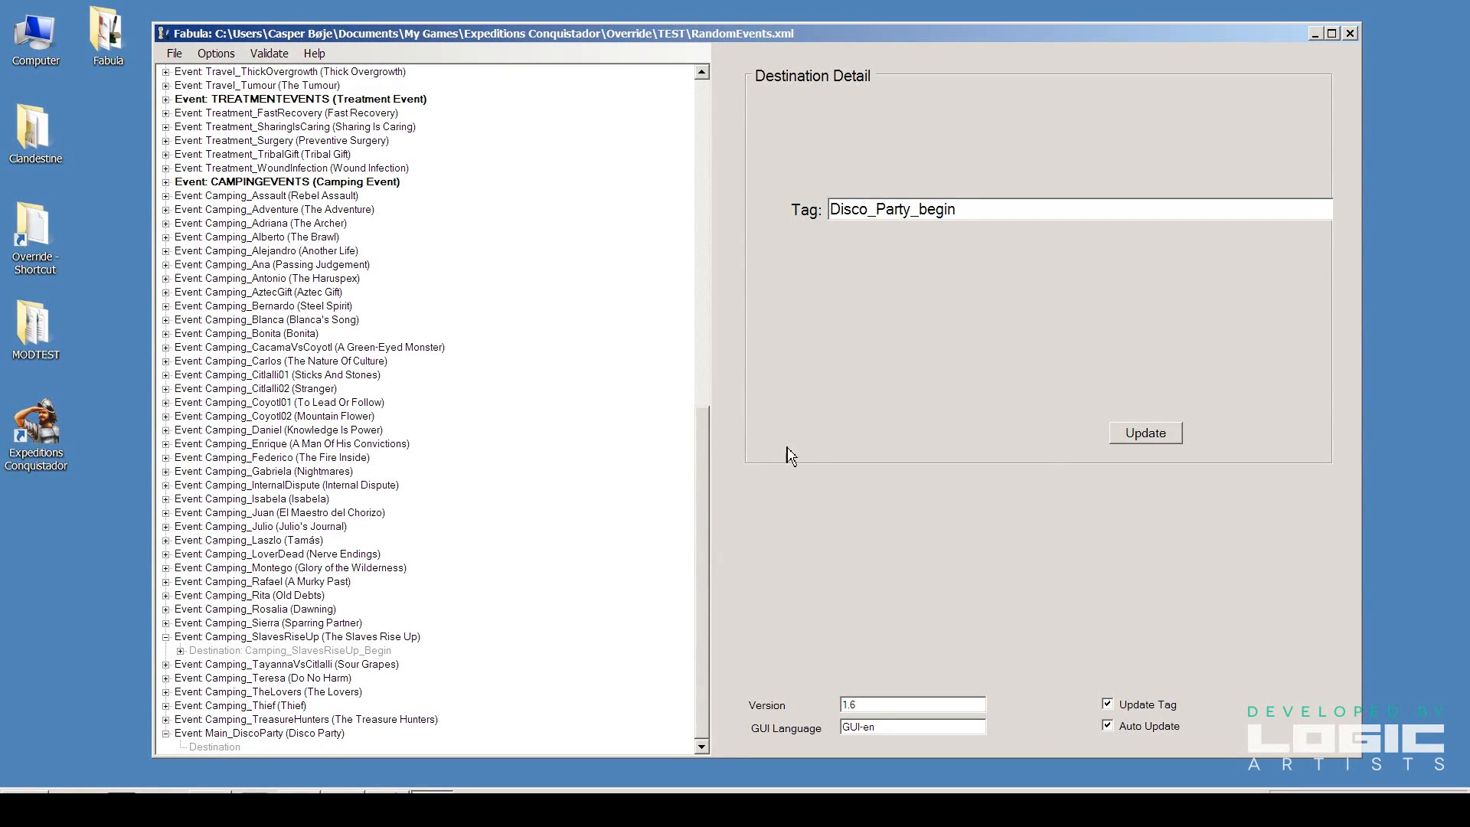
left_click(1138, 435)
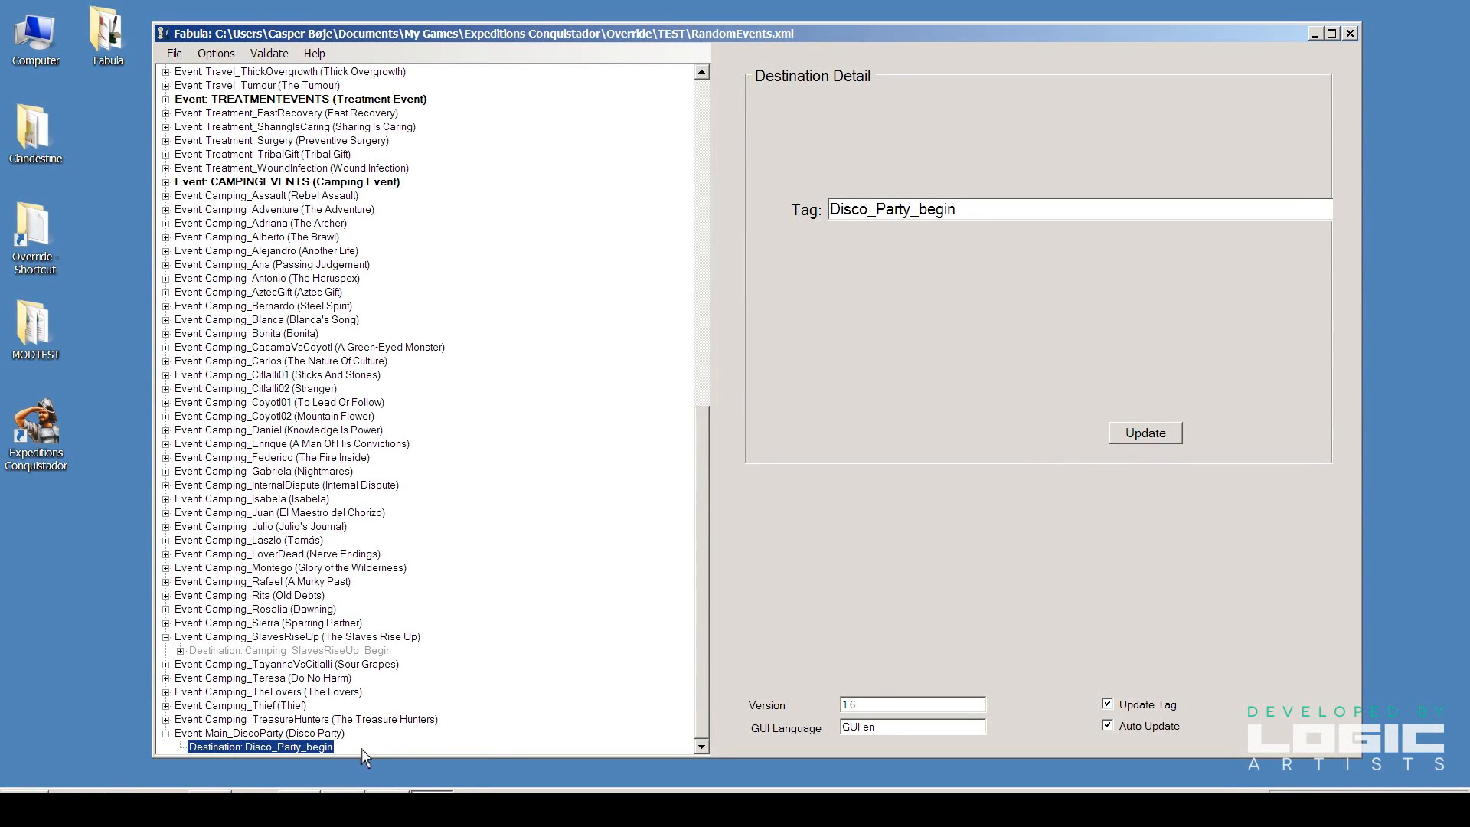
left_click(284, 735)
left_click(260, 749)
left_click(295, 734)
left_click(257, 745)
left_click_drag(705, 567, 720, 680)
left_click_drag(703, 545, 718, 657)
Add an image under the Disco_Party_begin destination with the illustration Camp and apply the update
right_click(265, 748)
mouse_move(348, 650)
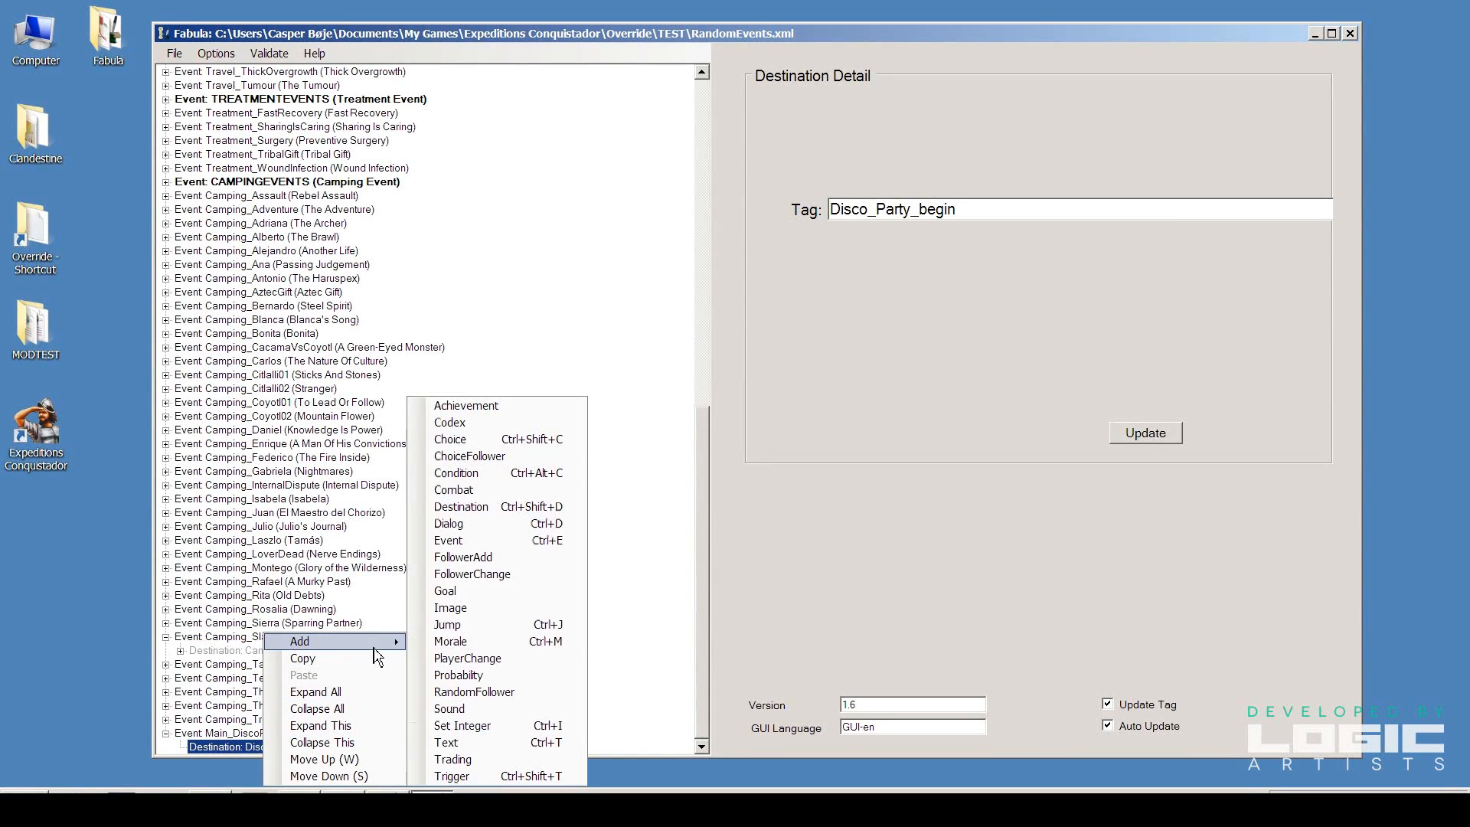
left_click(499, 610)
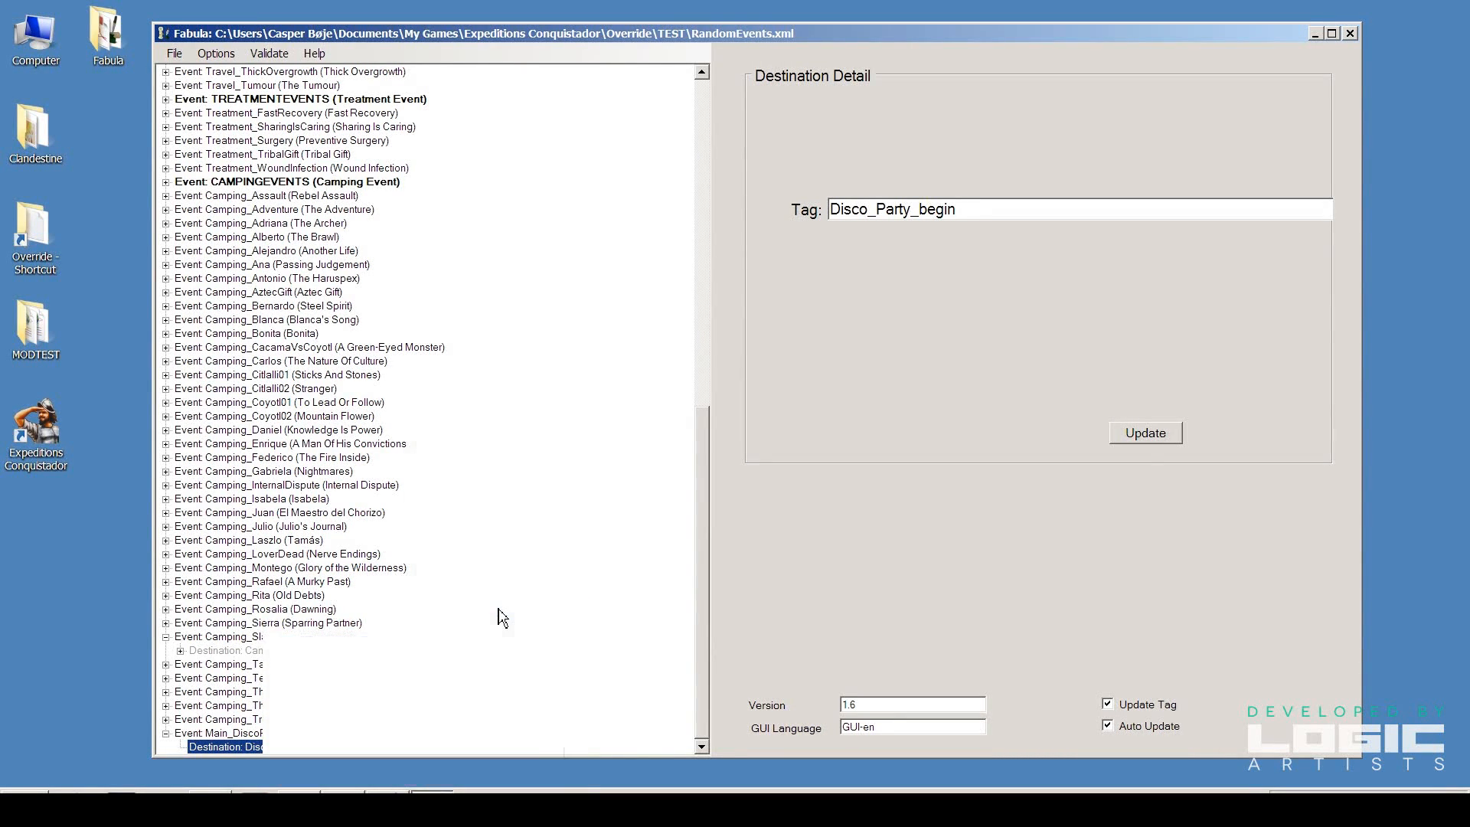
left_click(946, 168)
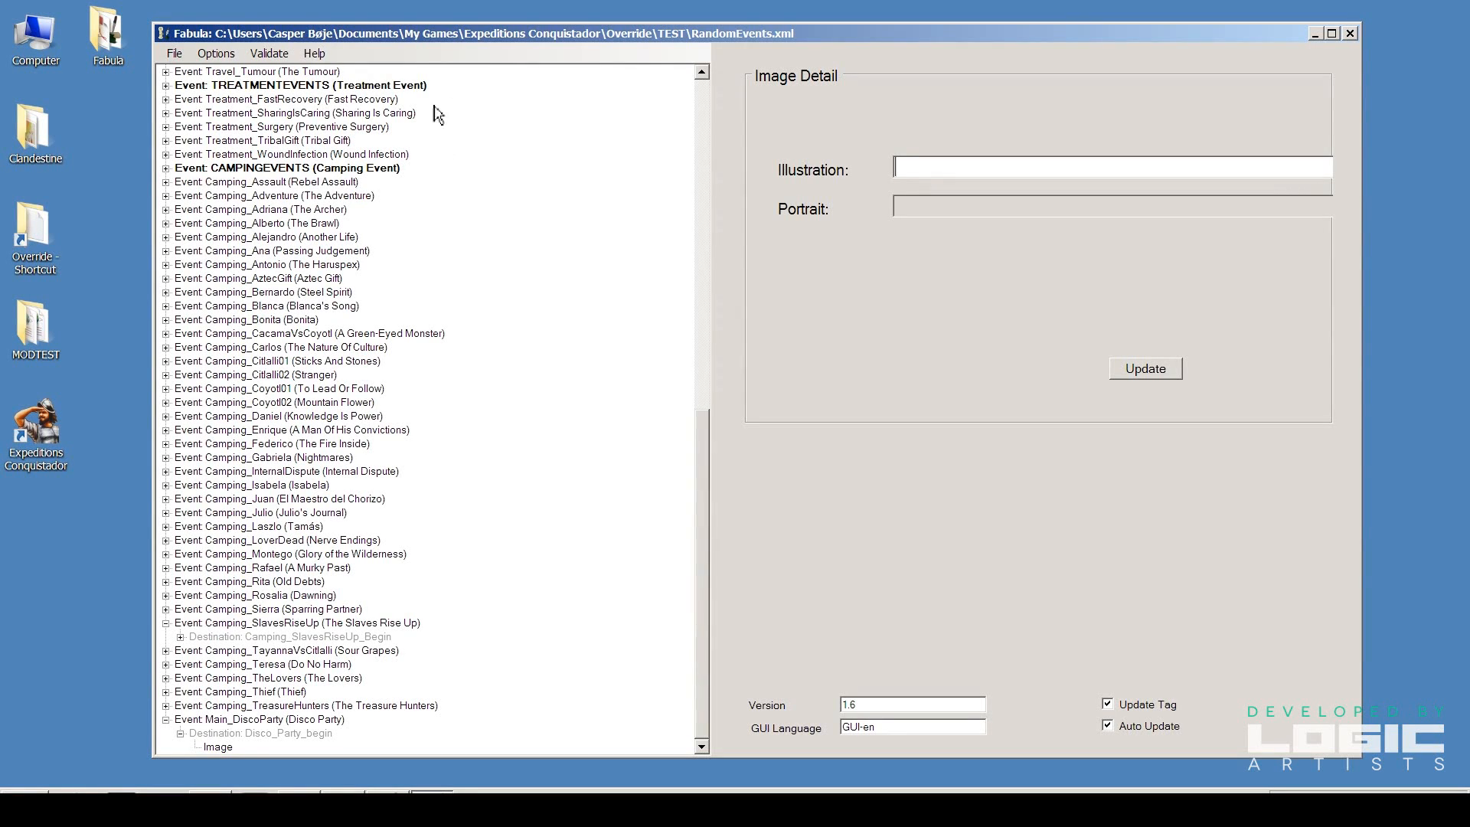
type("Camp")
left_click(1157, 373)
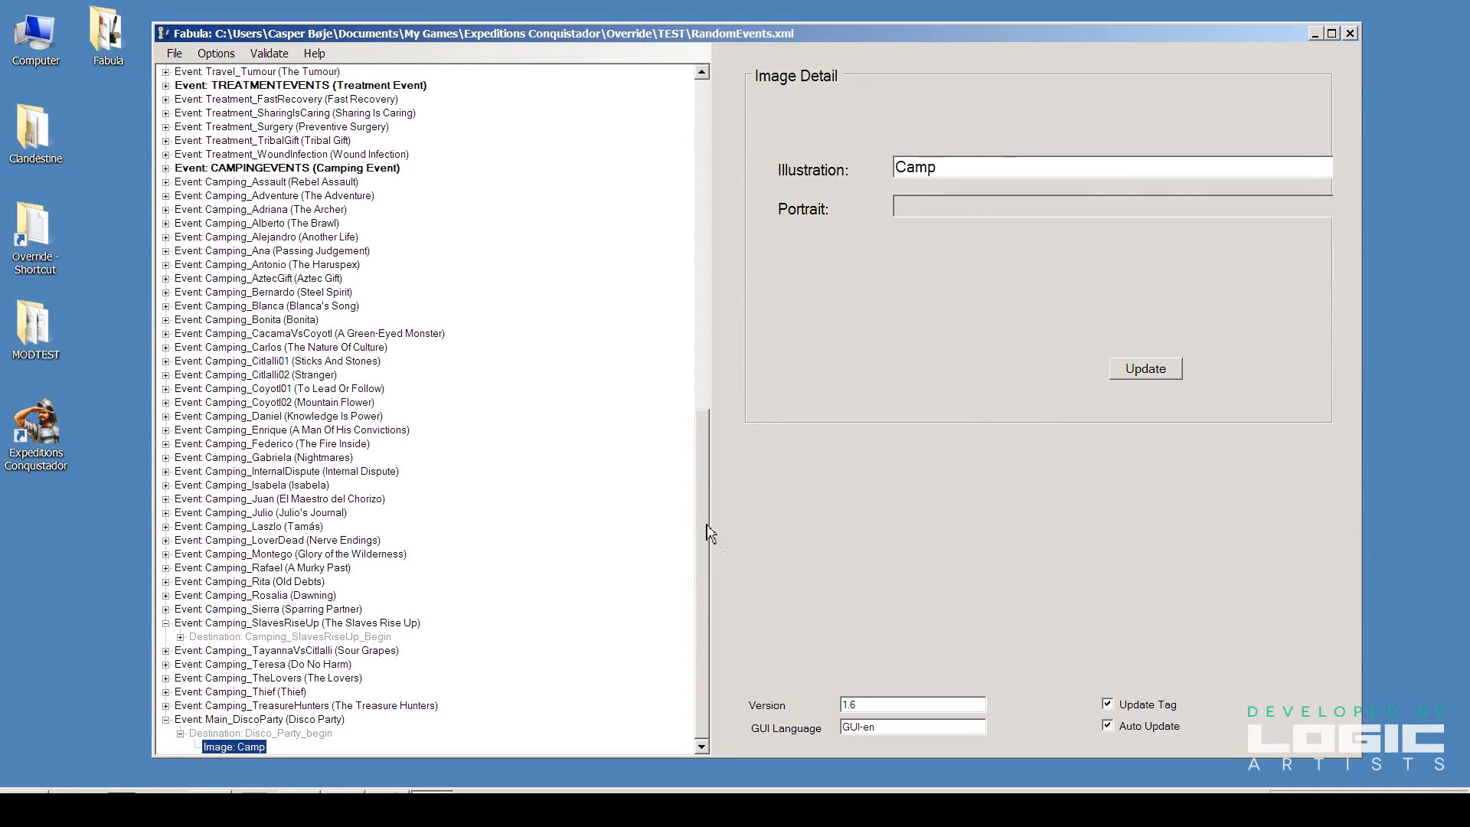
Add a Set Integer node under the Camp image with variable DiscoPartyDone and value 1, and apply the update
right_click(242, 754)
mouse_move(340, 650)
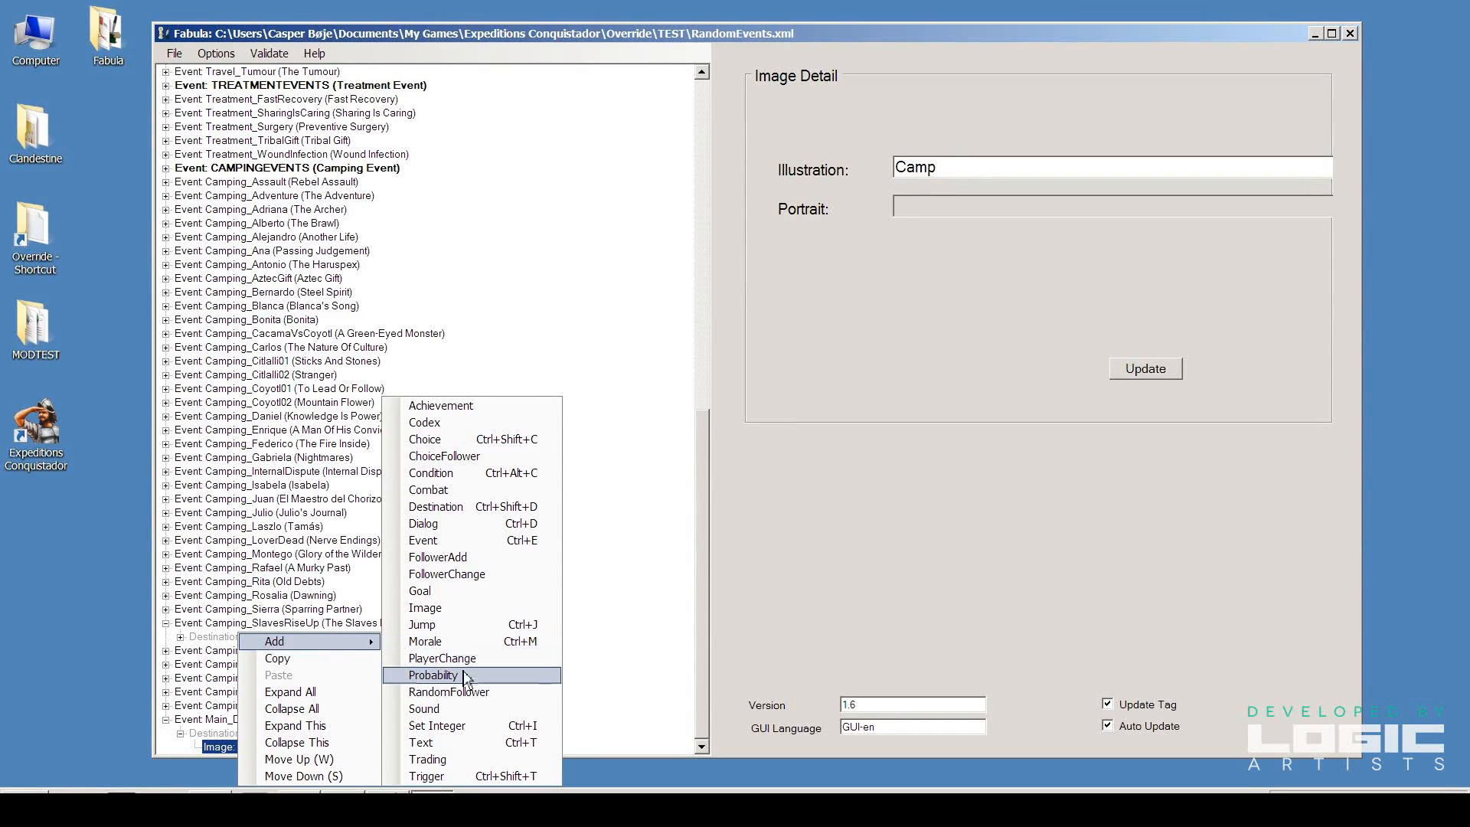
left_click(482, 726)
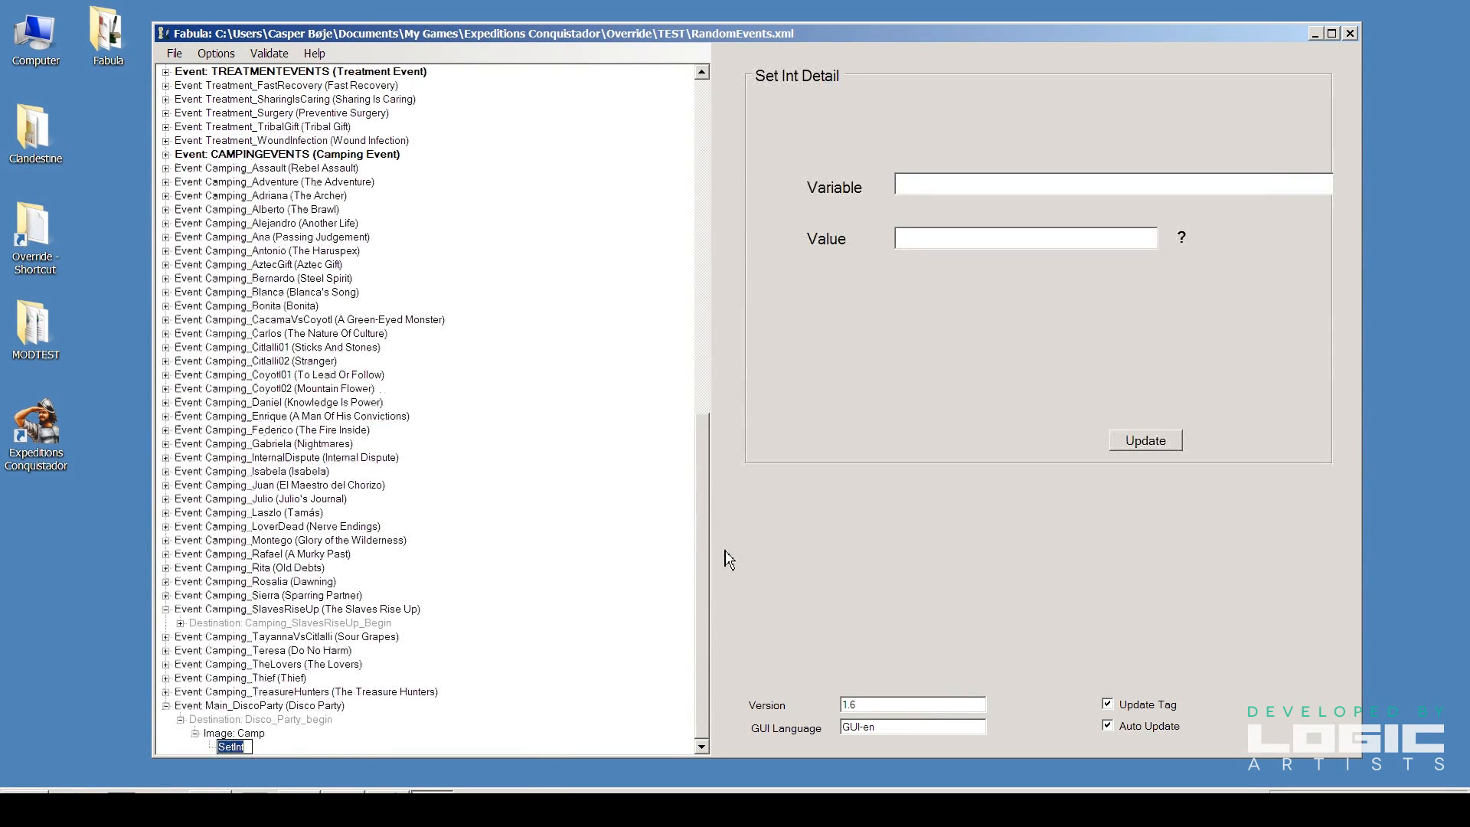
key("Return")
left_click(920, 193)
type("DiscoParty")
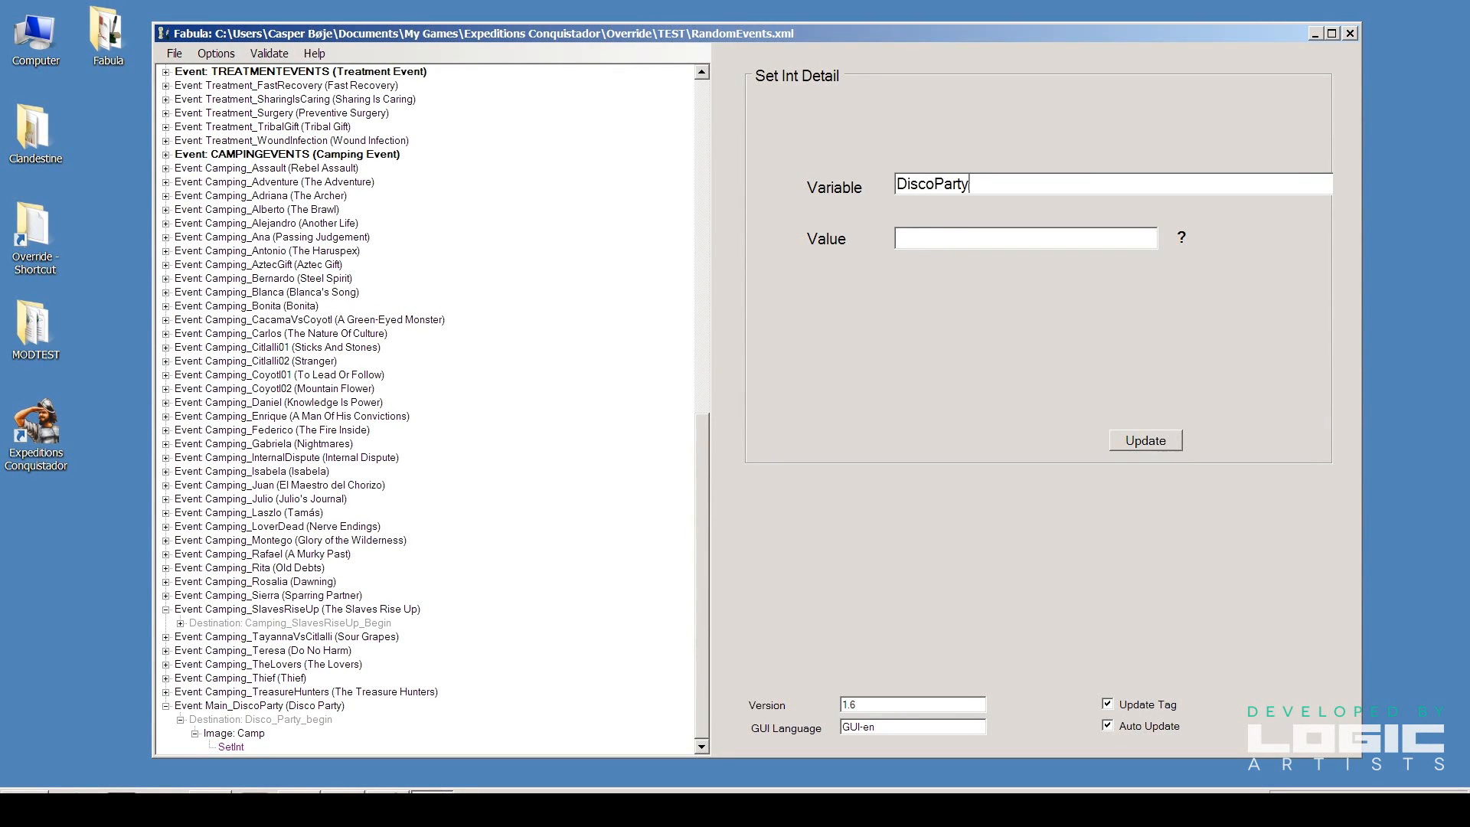
type("Done")
left_click(1136, 443)
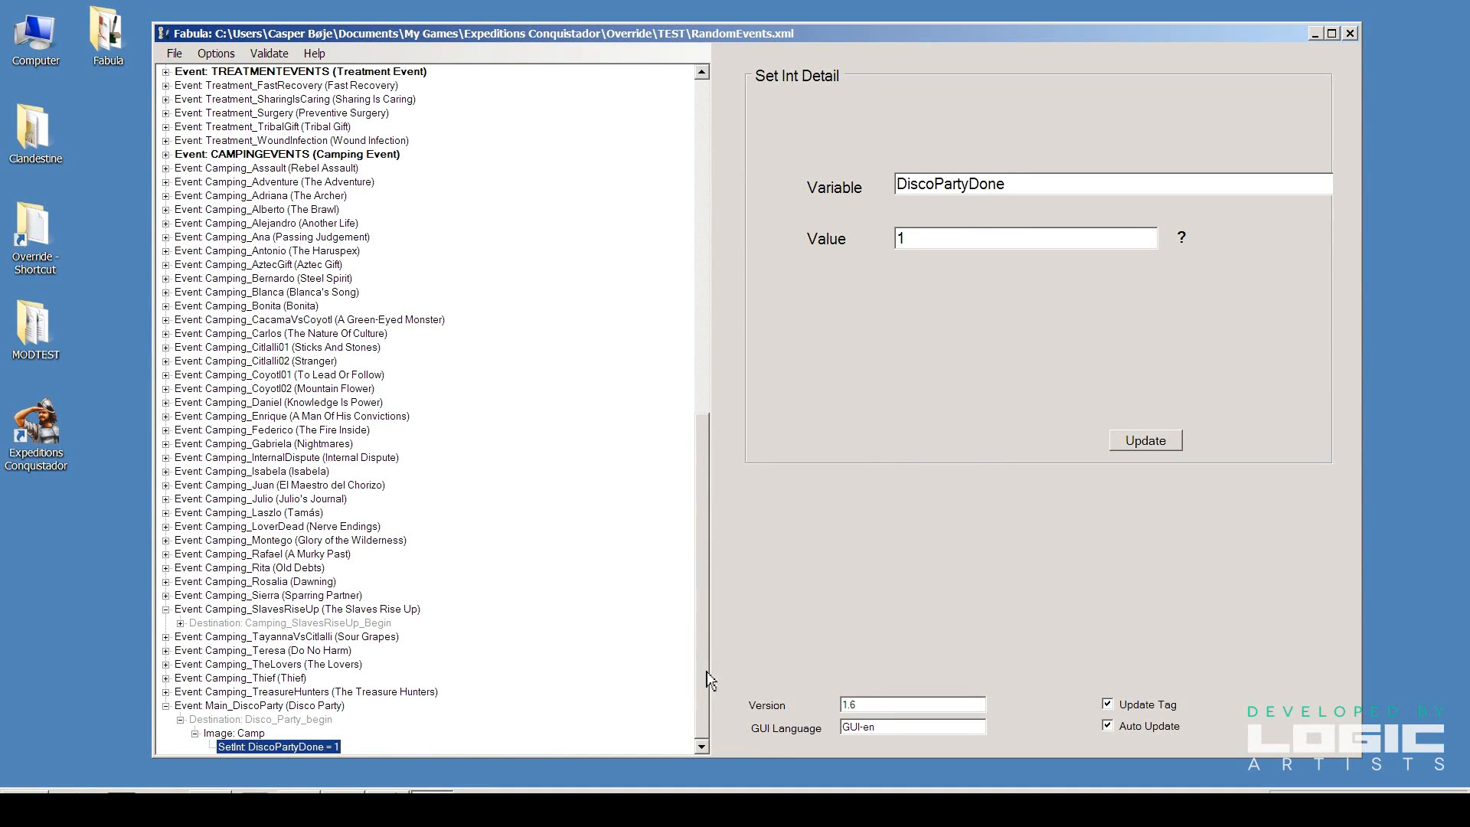
Add a blank Text node under the DiscoPartyDone Set Integer node
right_click(261, 751)
mouse_move(300, 643)
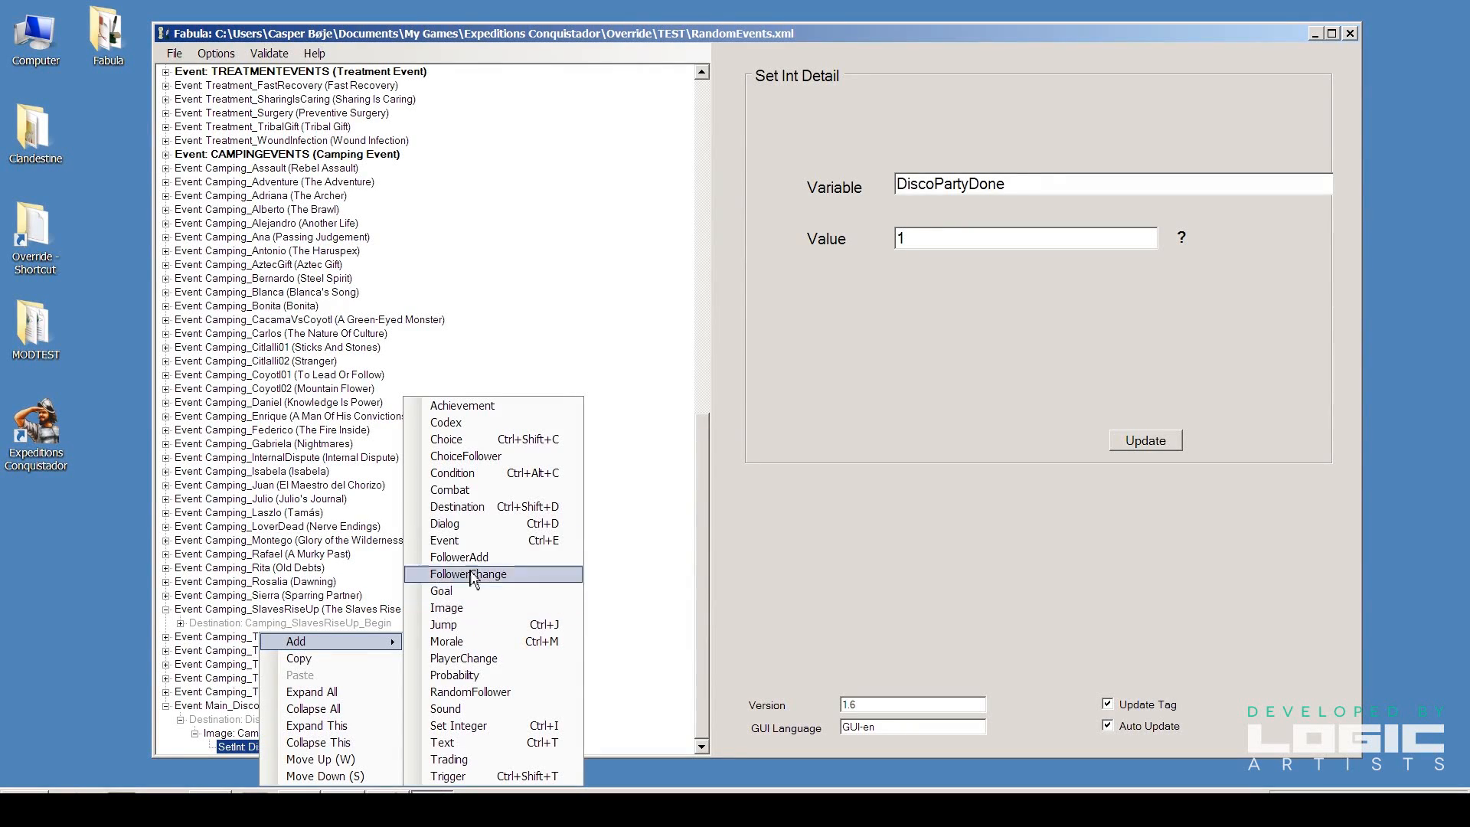
left_click(458, 742)
key("Return")
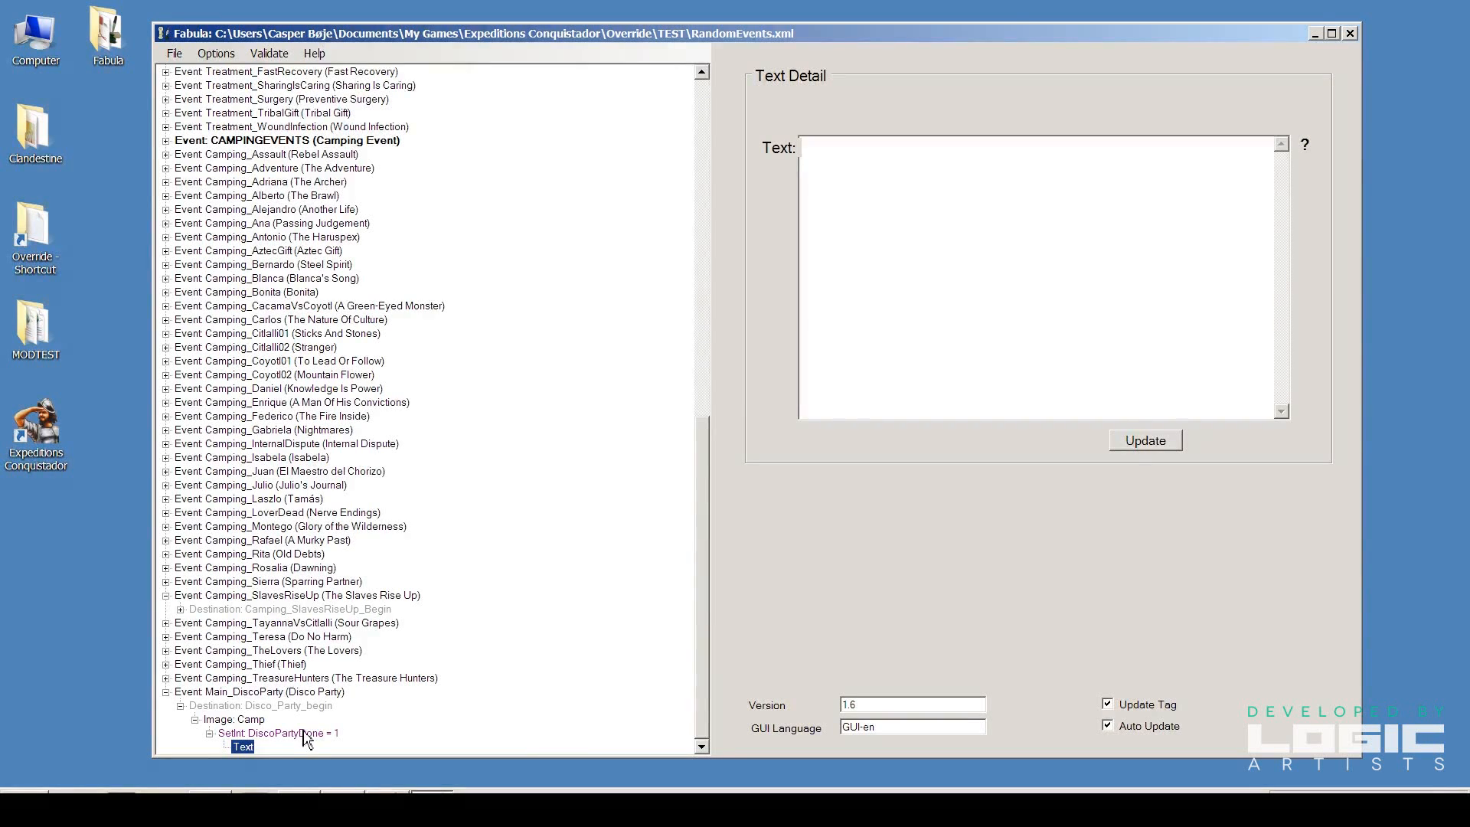
left_click(969, 217)
right_click(969, 216)
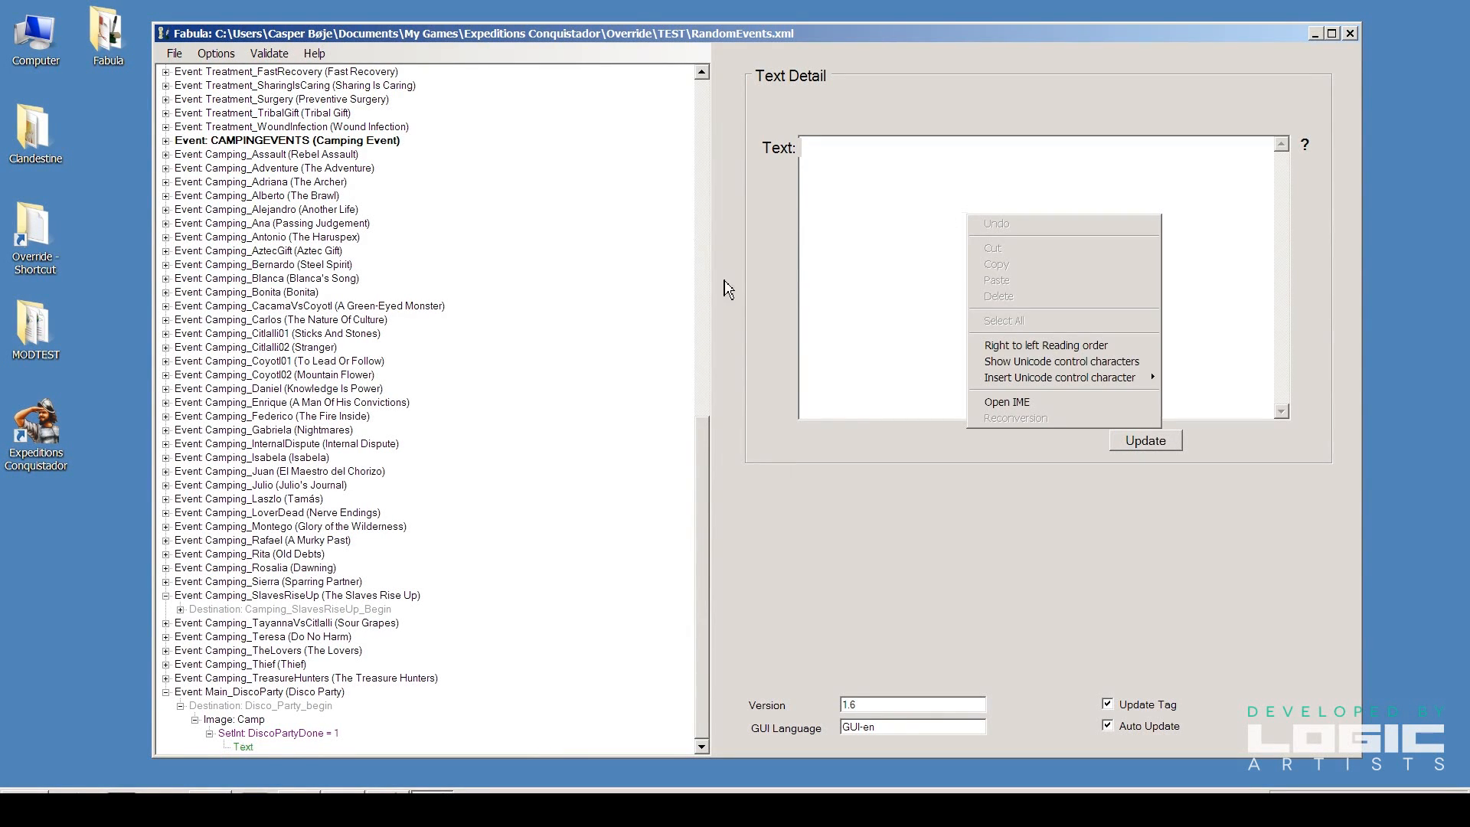
left_click(873, 232)
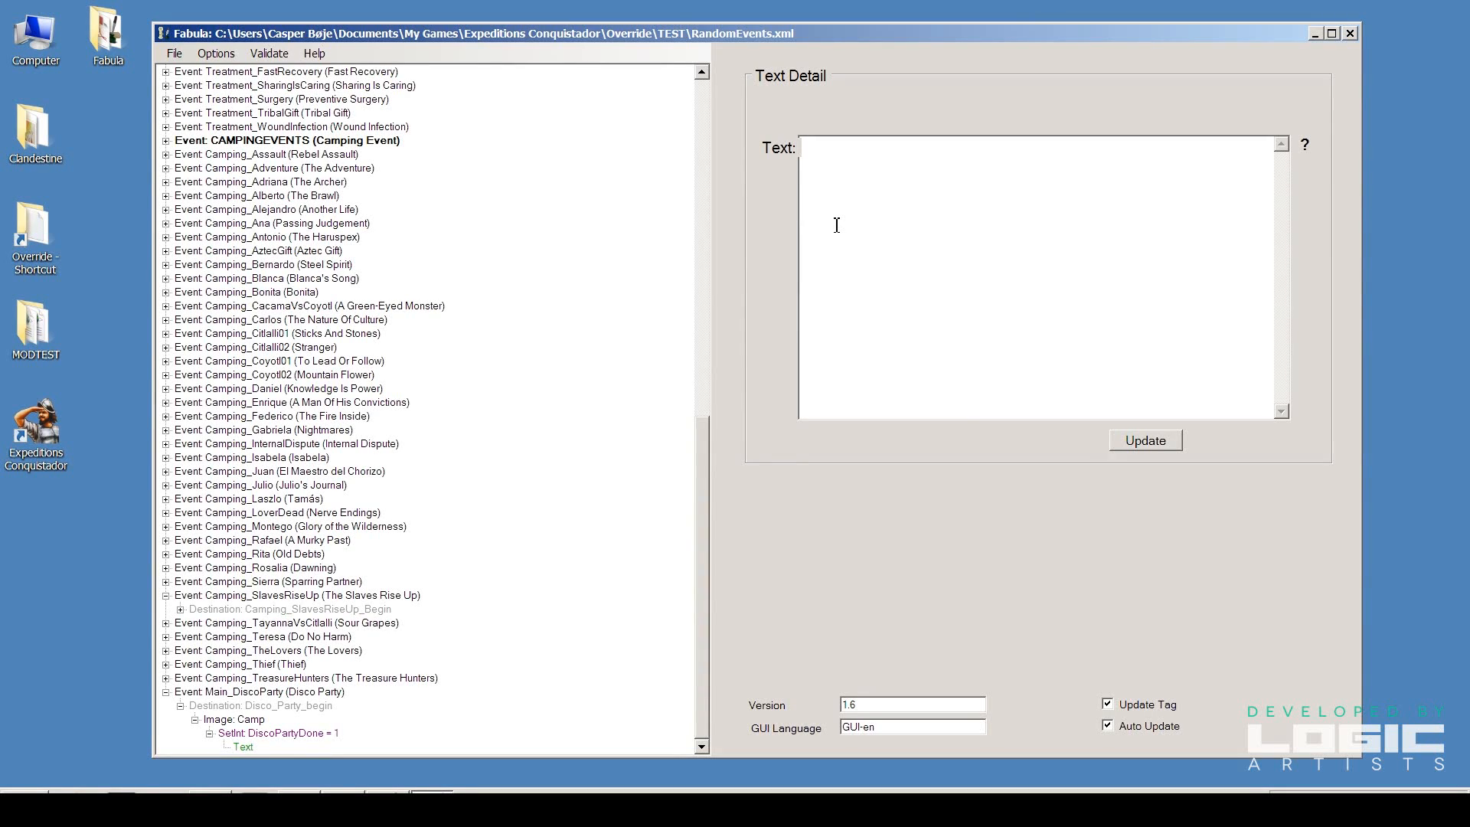
Fill the new Text node with "Your Expedition decides the throw a Disco Dance Party." and apply the update
type("YOur Expeditions")
key("BackSpace")
type("o")
key("BackSpace")
type("decides the throw a disc")
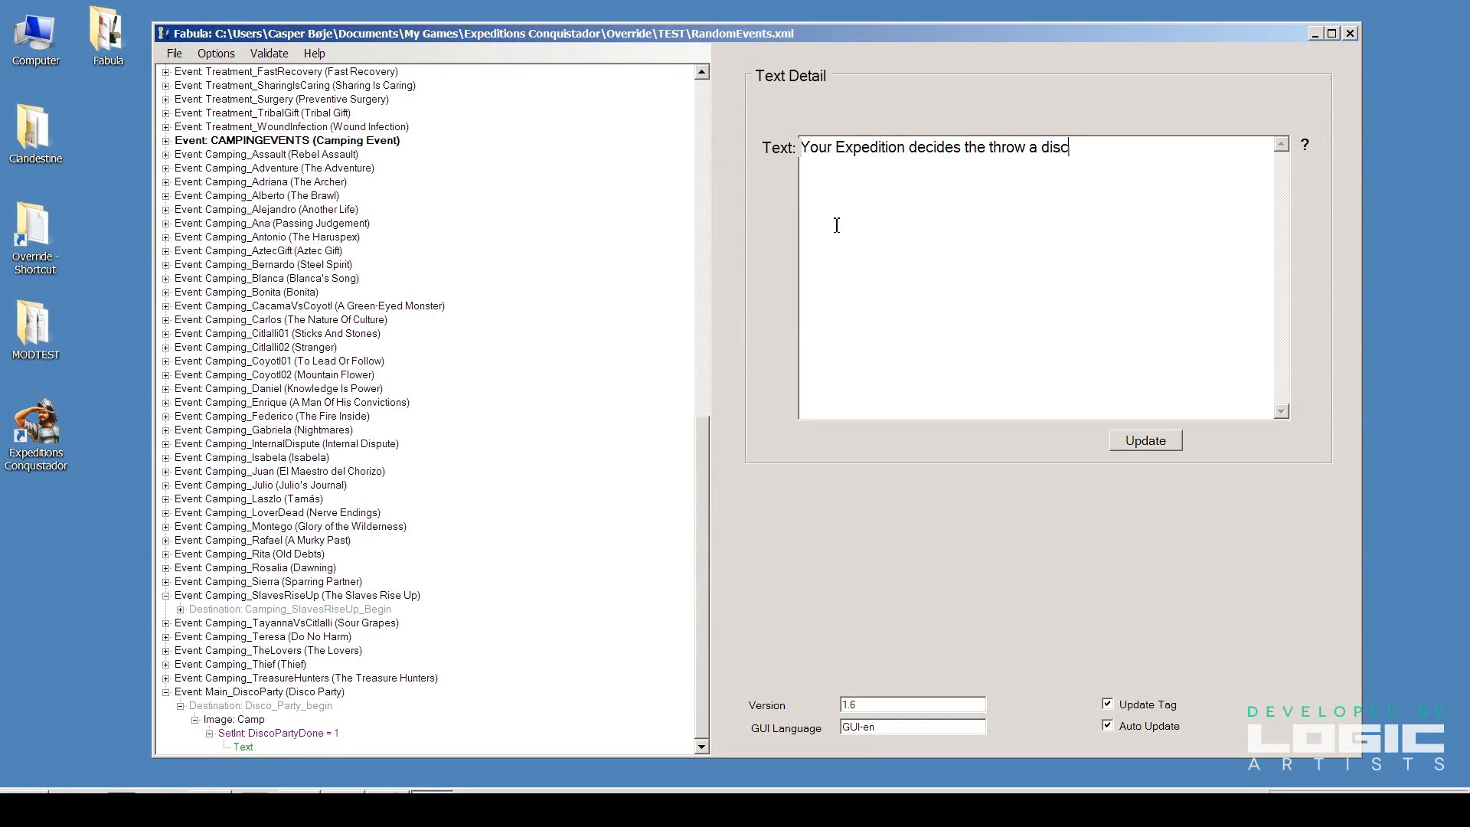
key("BackSpace")
key("BackSpace")
key("BackSpace")
key("BackSpace")
type("Disco Pa")
key("BackSpace")
key("BackSpace")
type("Dance Party.")
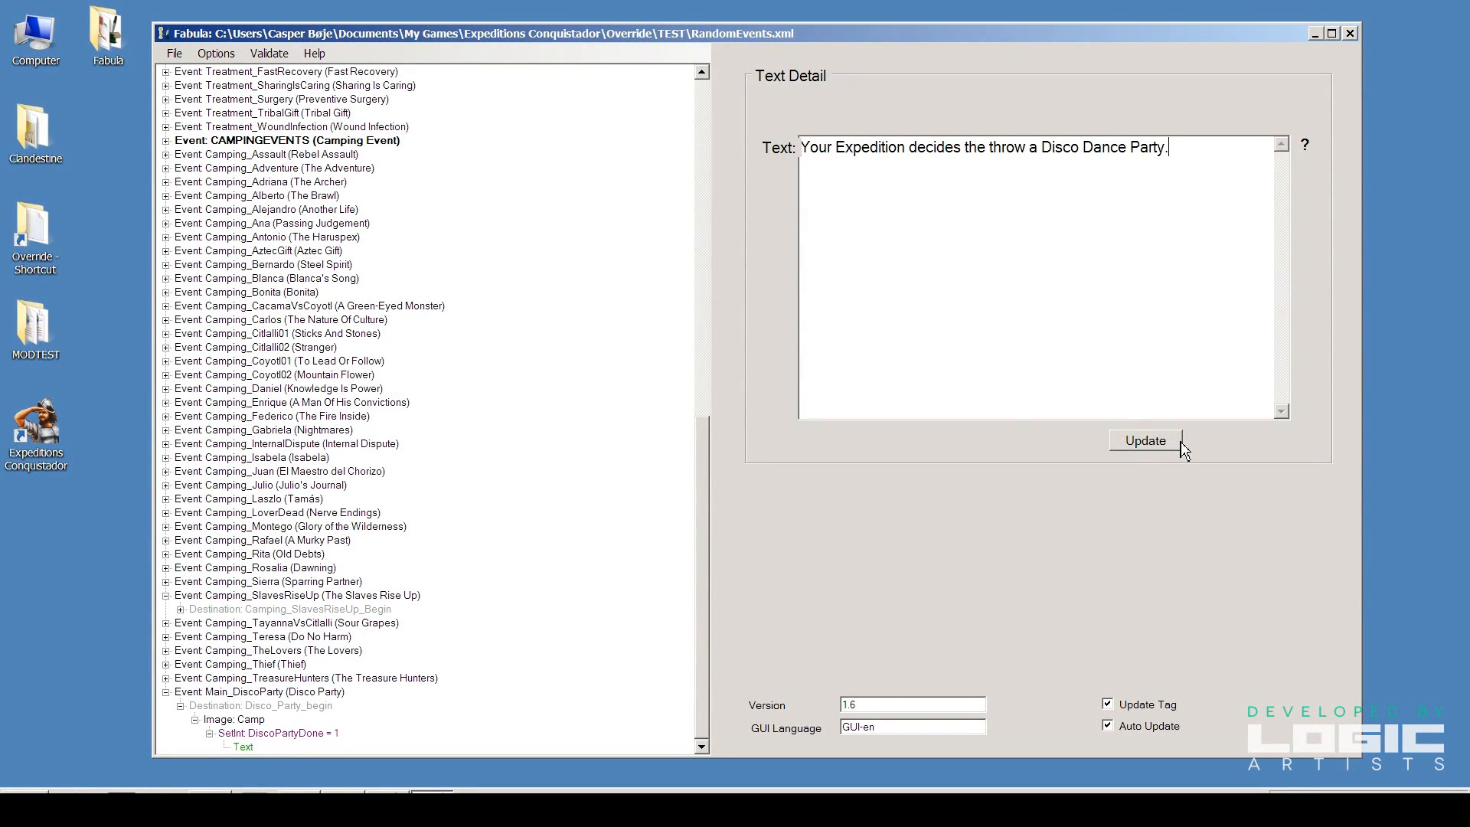
left_click(1155, 440)
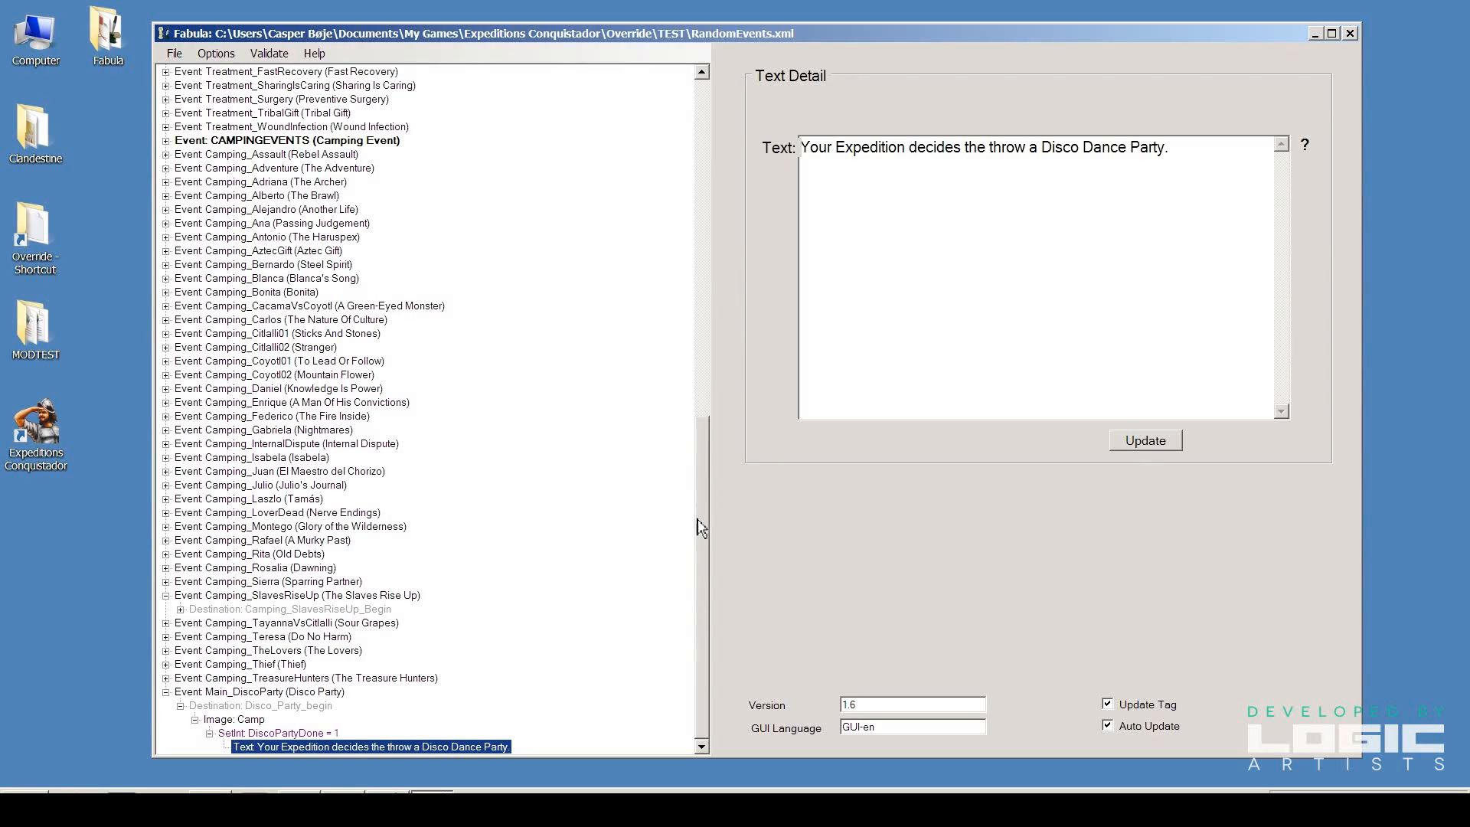
Add a choice under the Disco Dance Party text node and mark it as a dialog choice
left_click_drag(703, 519, 657, 555)
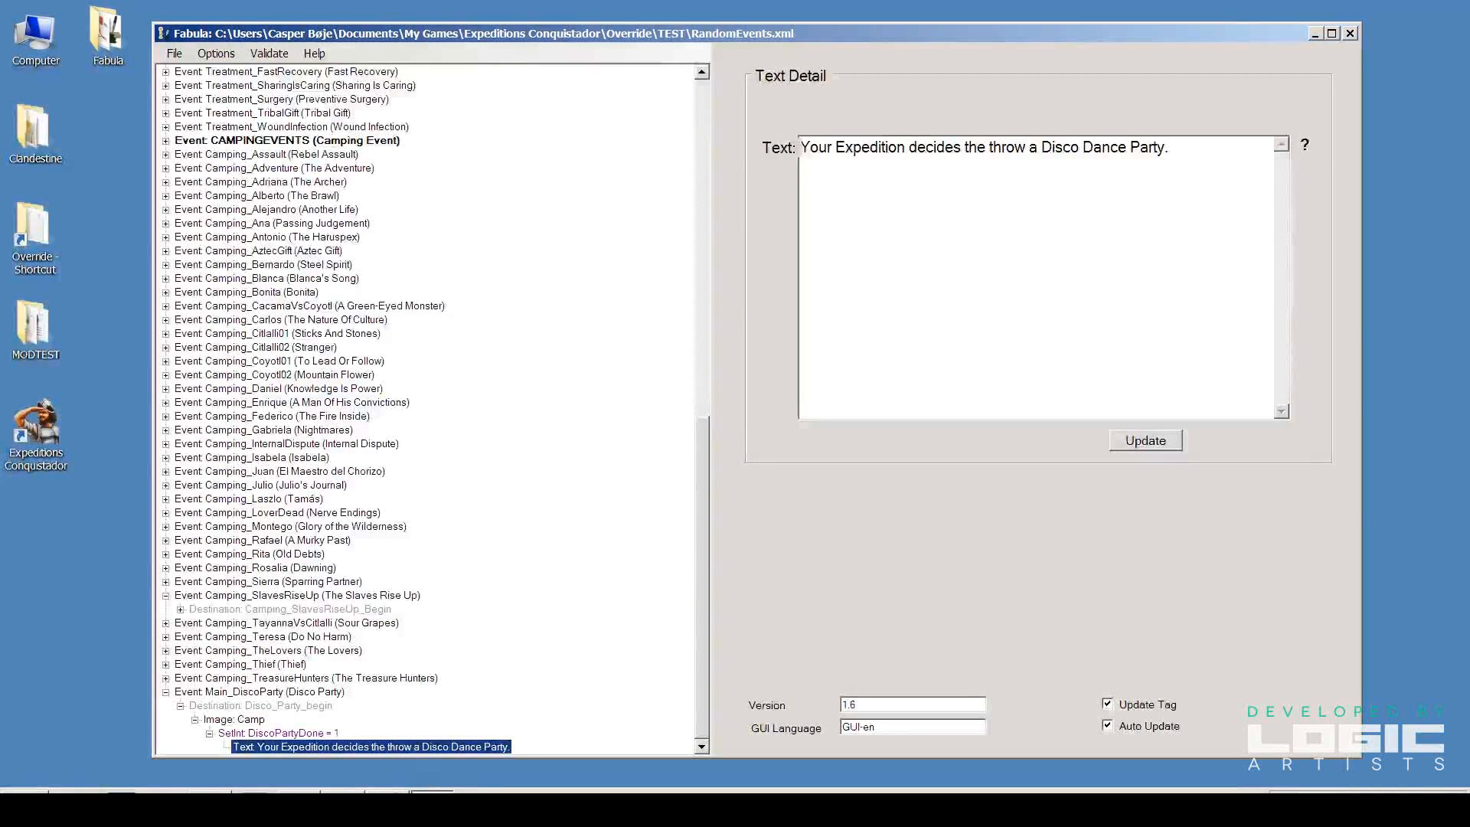
right_click(438, 746)
mouse_move(483, 647)
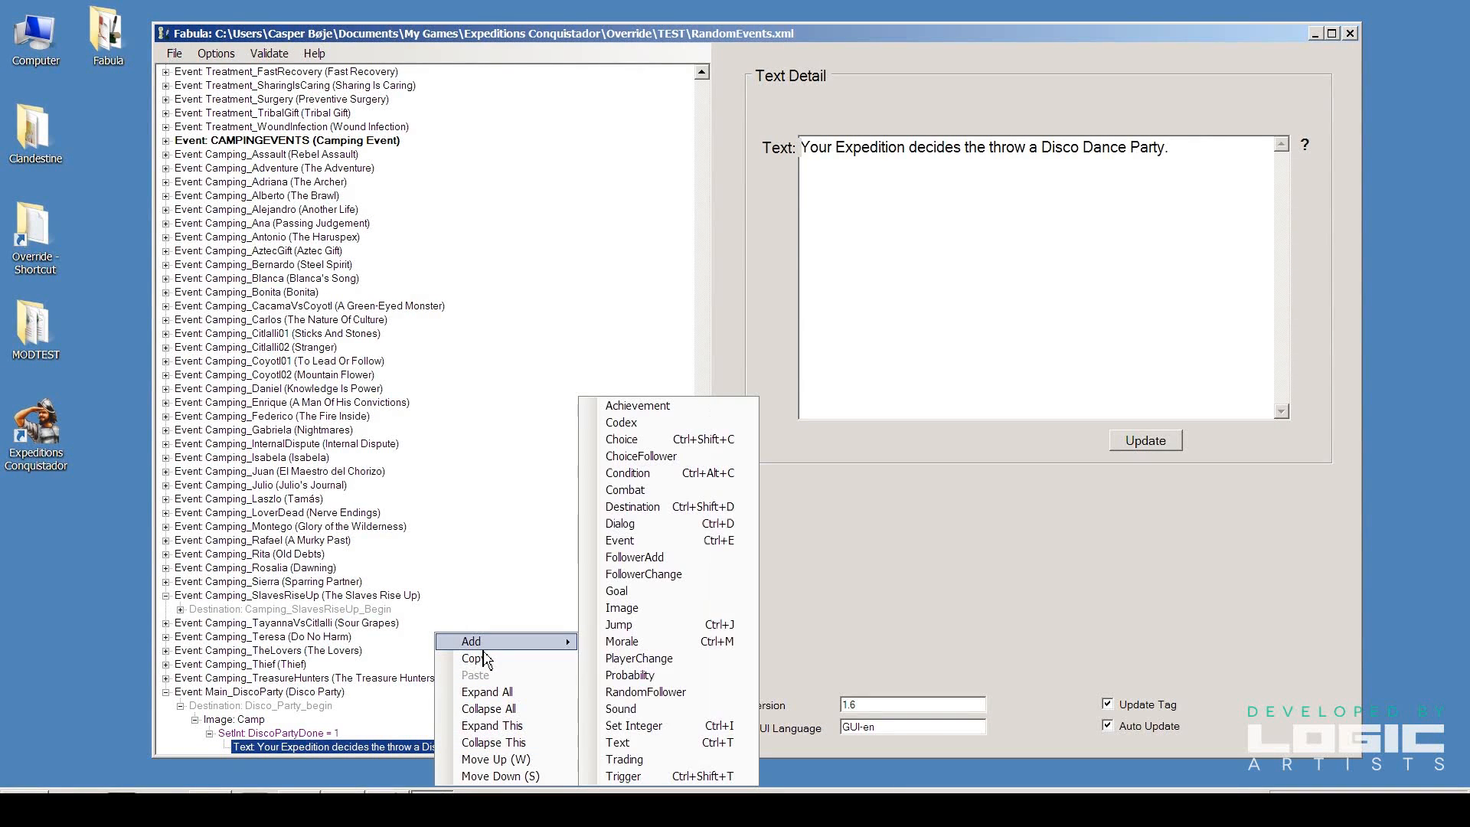
left_click(674, 440)
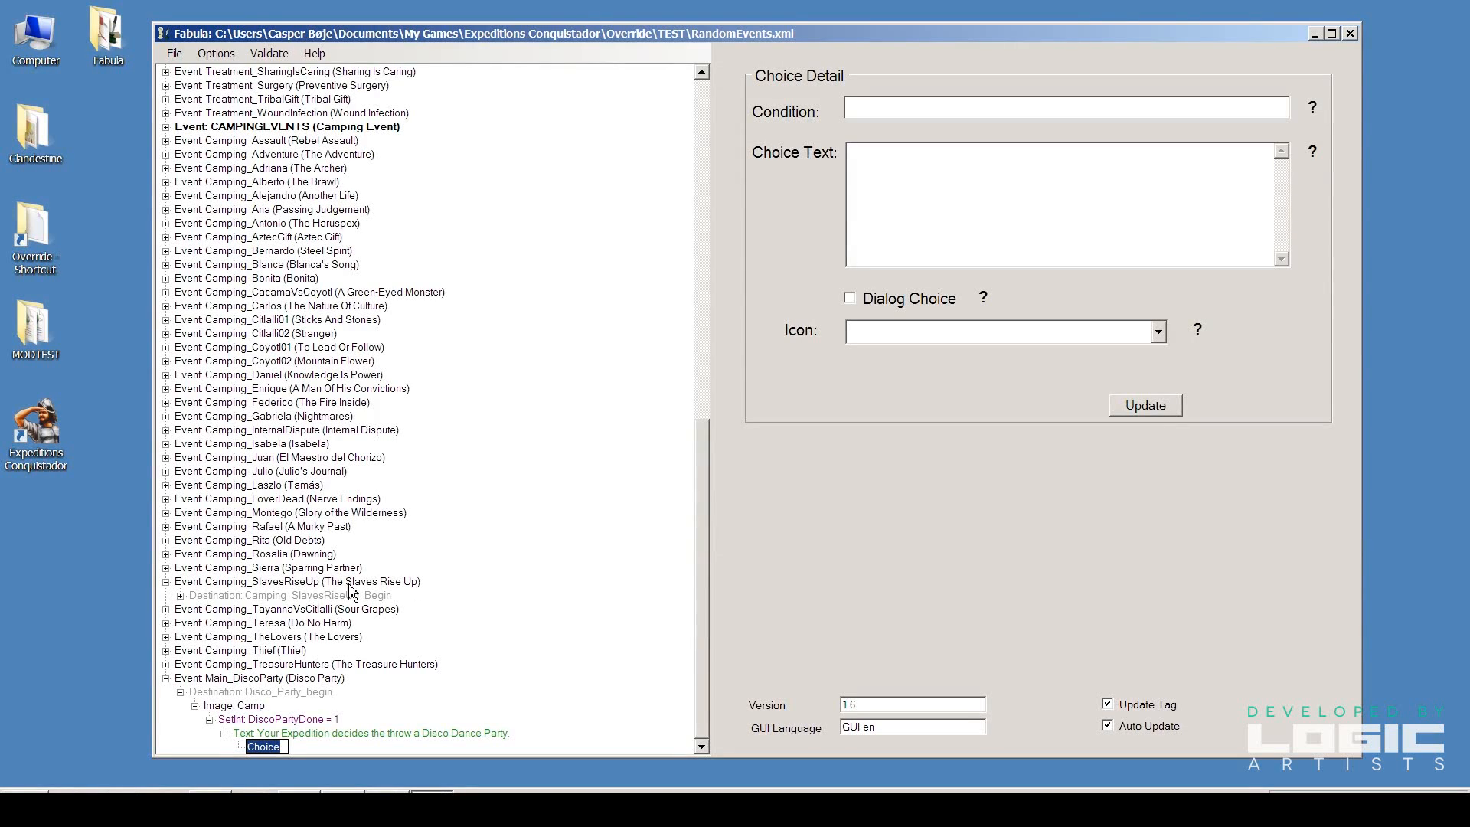
key("Return")
left_click(890, 188)
left_click(850, 299)
Set the choice text to "What is all this? And where did all the lights come from?" and apply the update
type("What is all this? where")
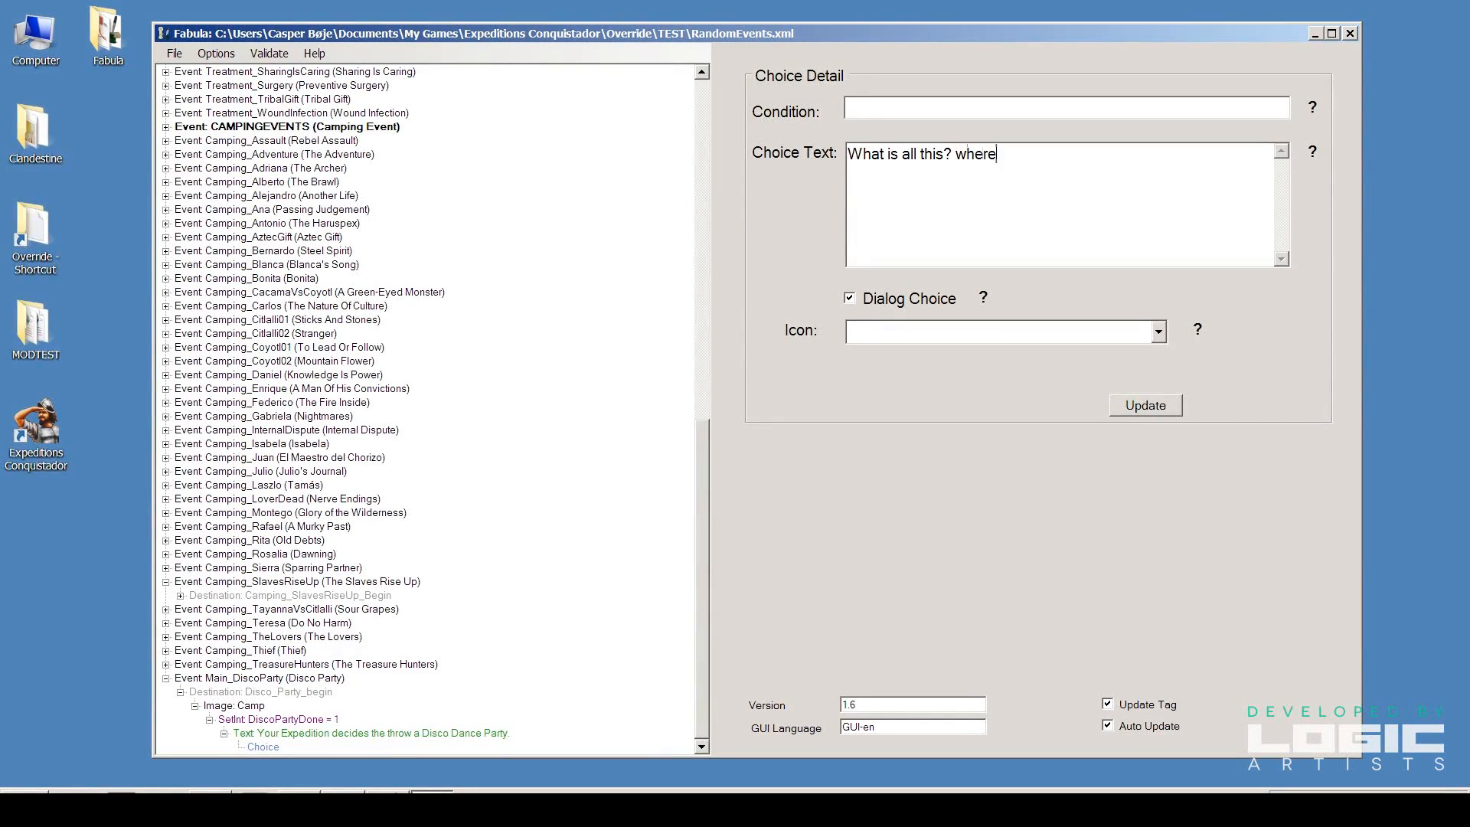
key("BackSpace")
key("BackSpace")
key("BackSpace")
type("n")
key("BackSpace")
key("BackSpace")
type("And where")
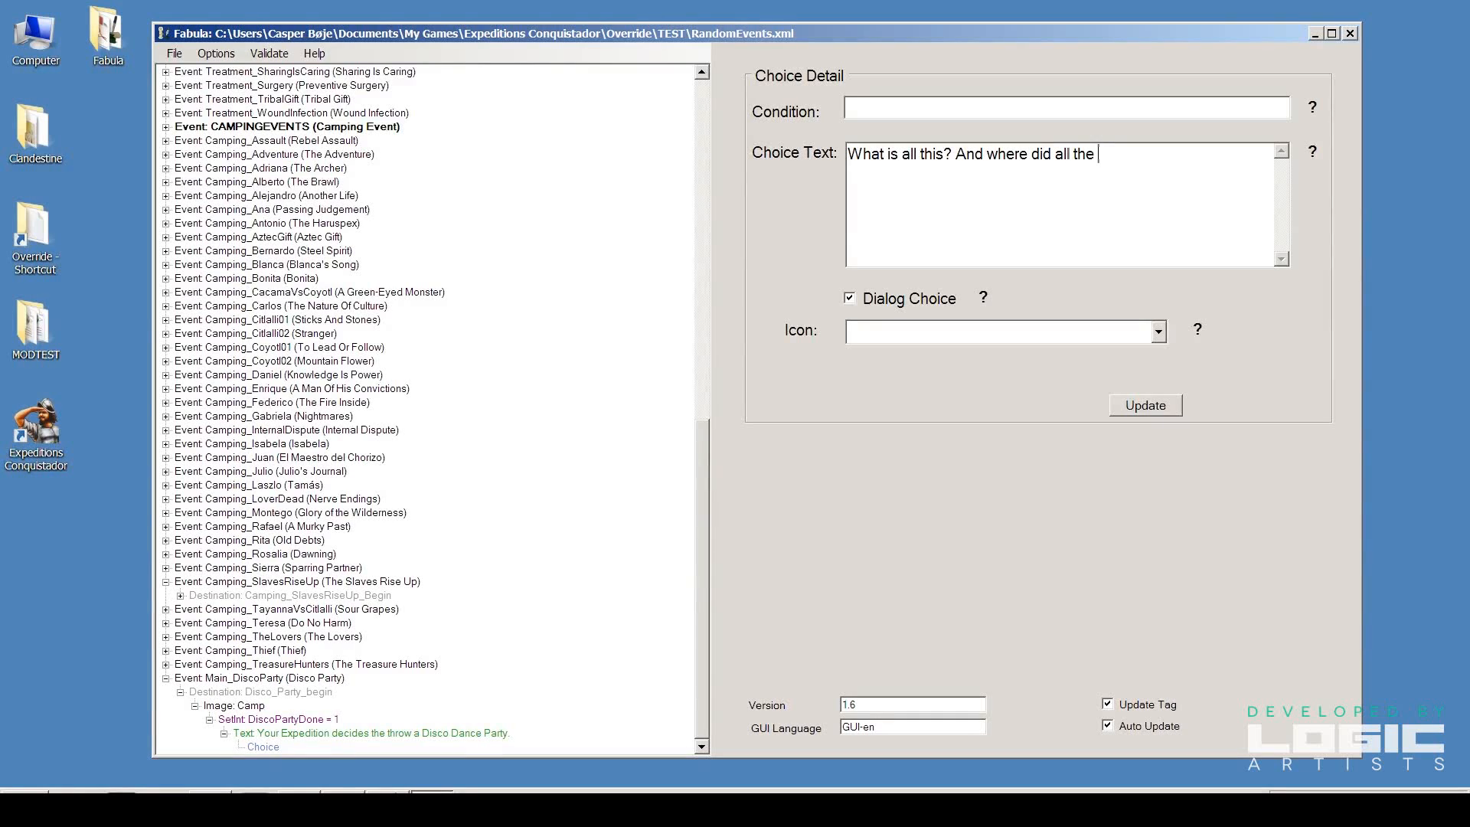
key("BackSpace")
key("BackSpace")
key("BackSpace")
type("lk")
type("ights come from?")
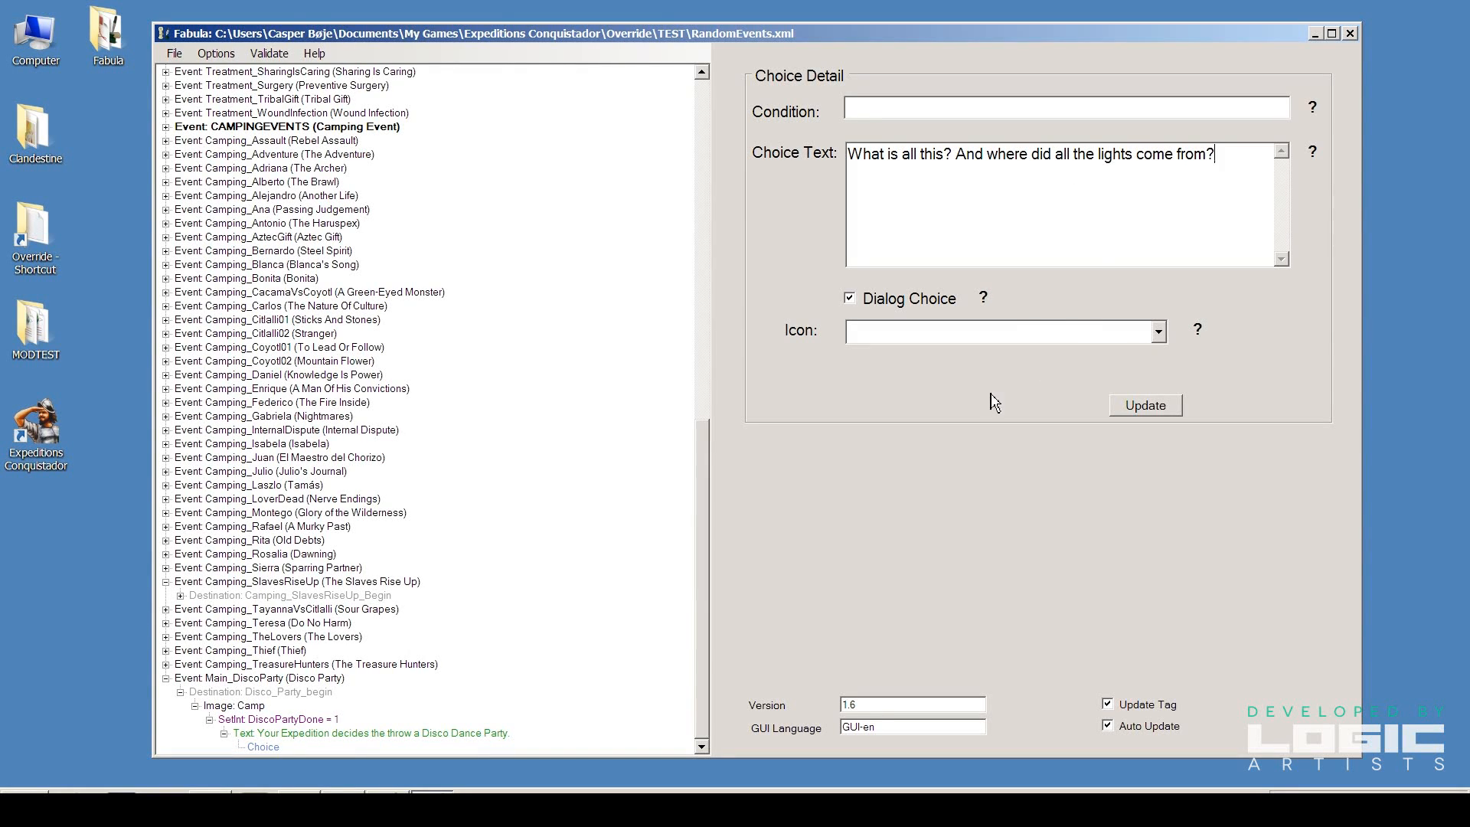
left_click(1152, 408)
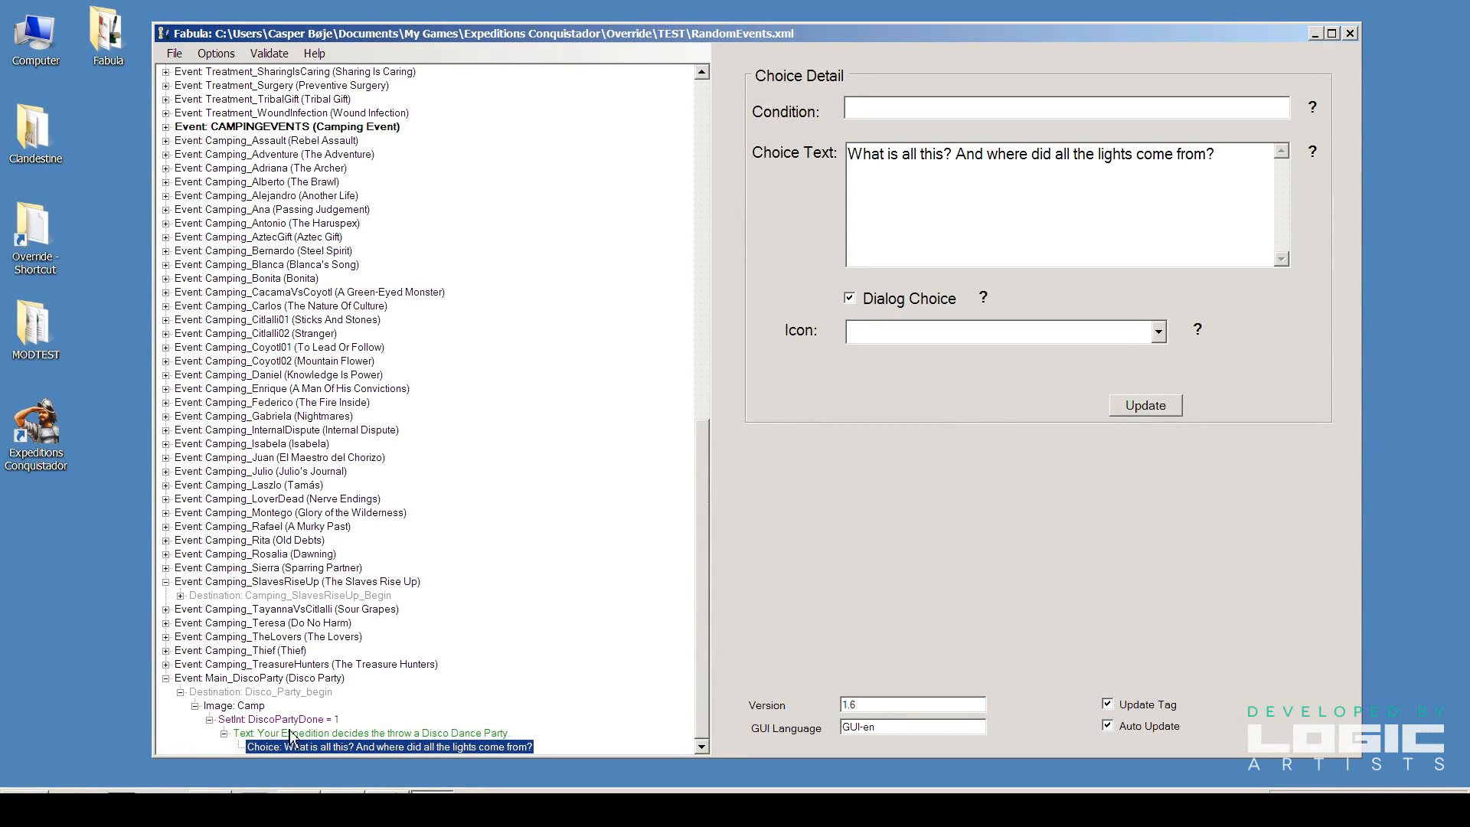
Add a second choice under the Disco Dance Party text node reading "Join the party." and apply the update
left_click(327, 735)
right_click(350, 743)
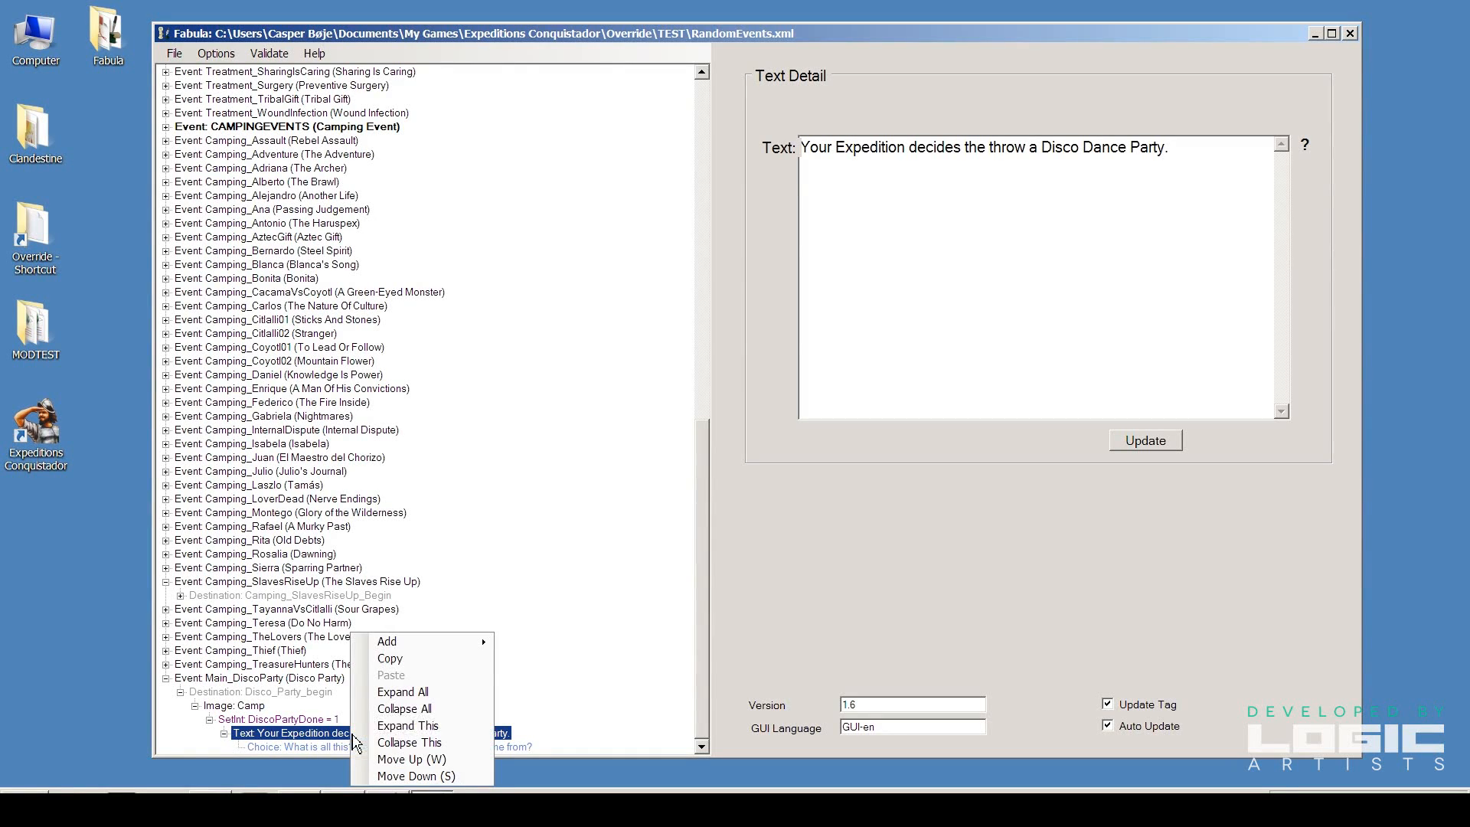
mouse_move(406, 642)
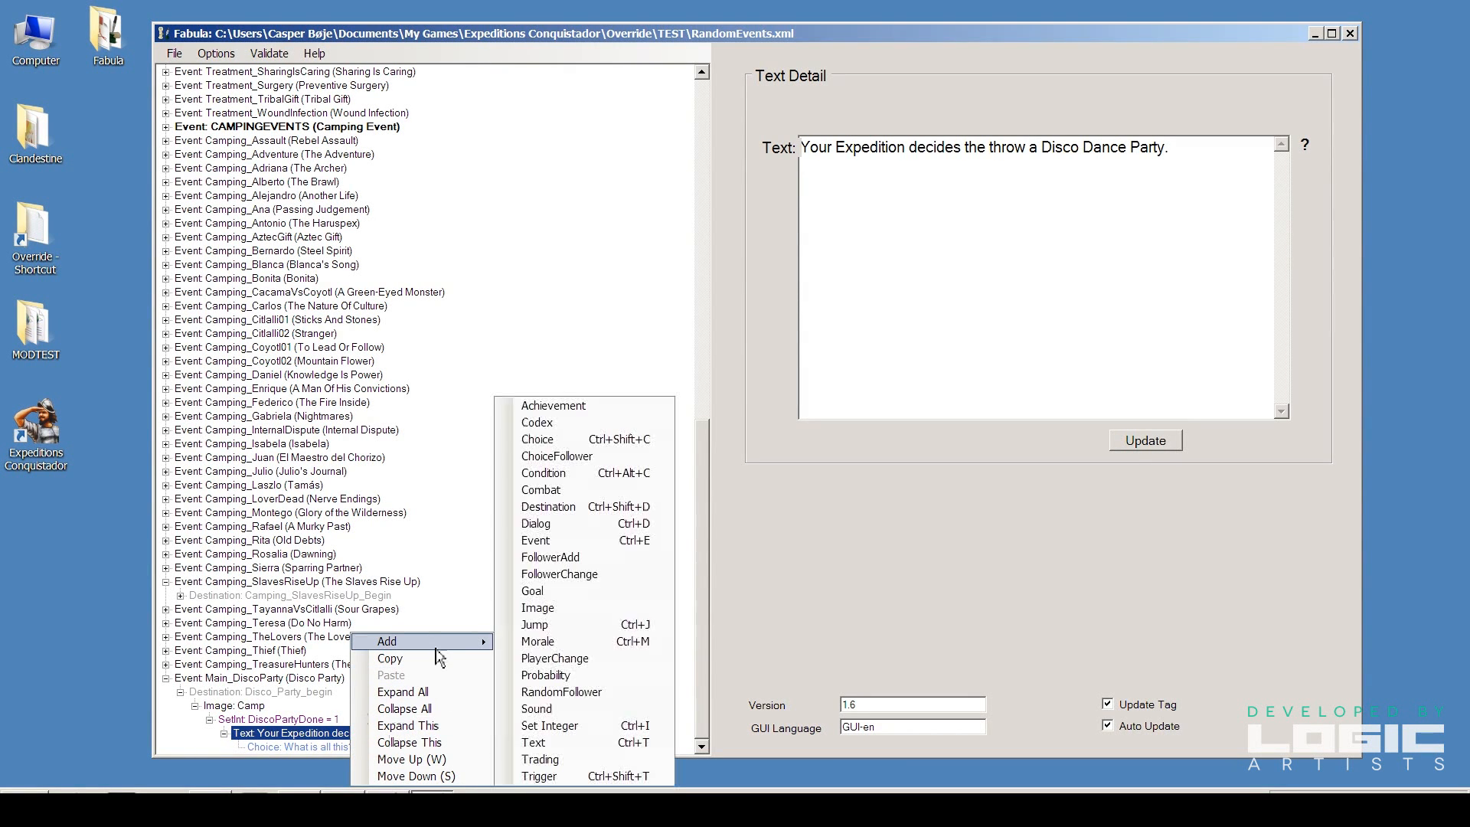
left_click(605, 440)
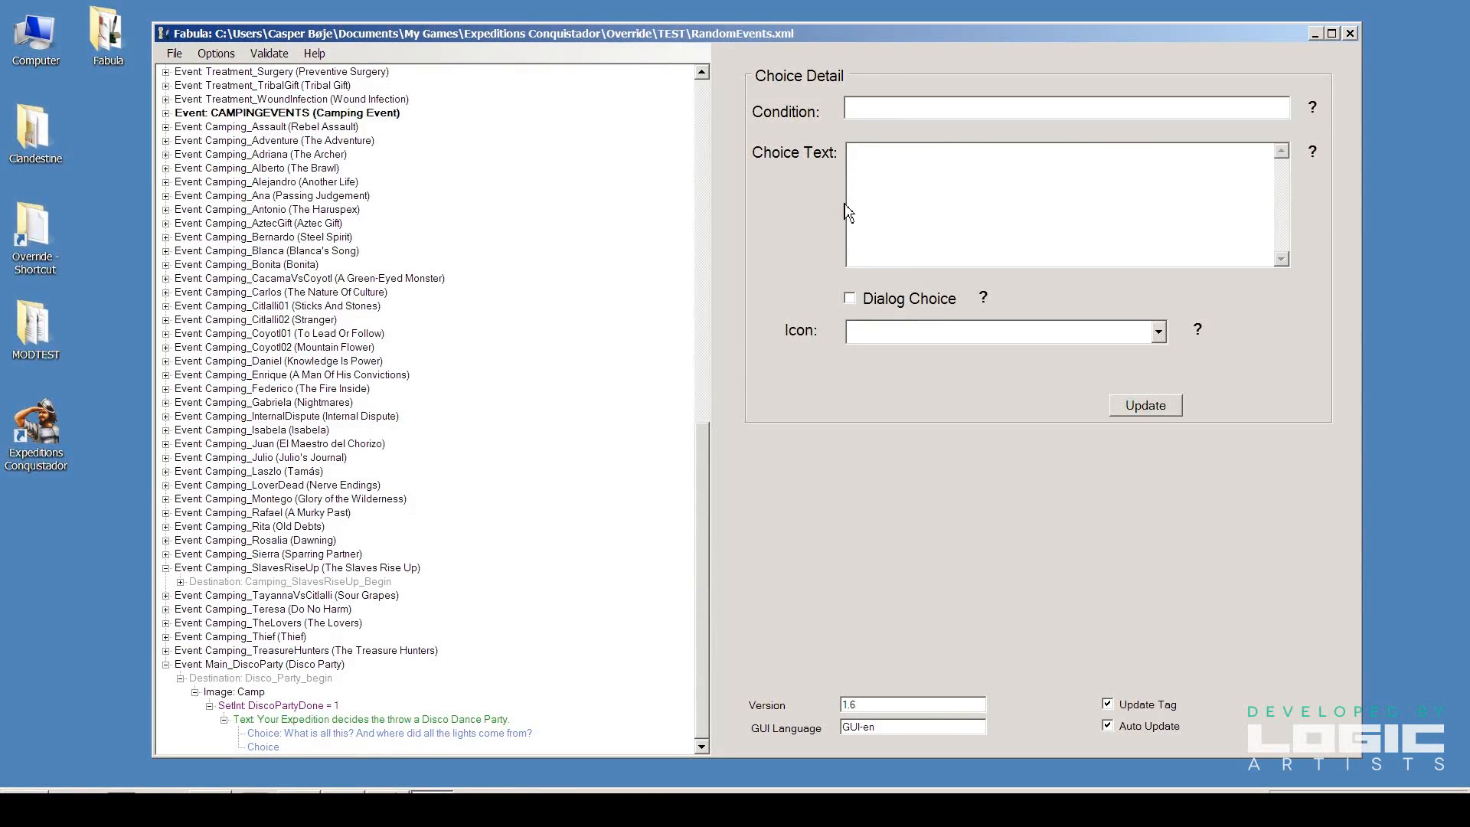
type("G")
type("on")
type(" the party.")
left_click(1153, 408)
left_click(1147, 406)
Expand MAINEVENTS and add the condition "check int DiscoPartyDone == False" at the end of its conditions, applying the update
left_click_drag(702, 579, 719, 655)
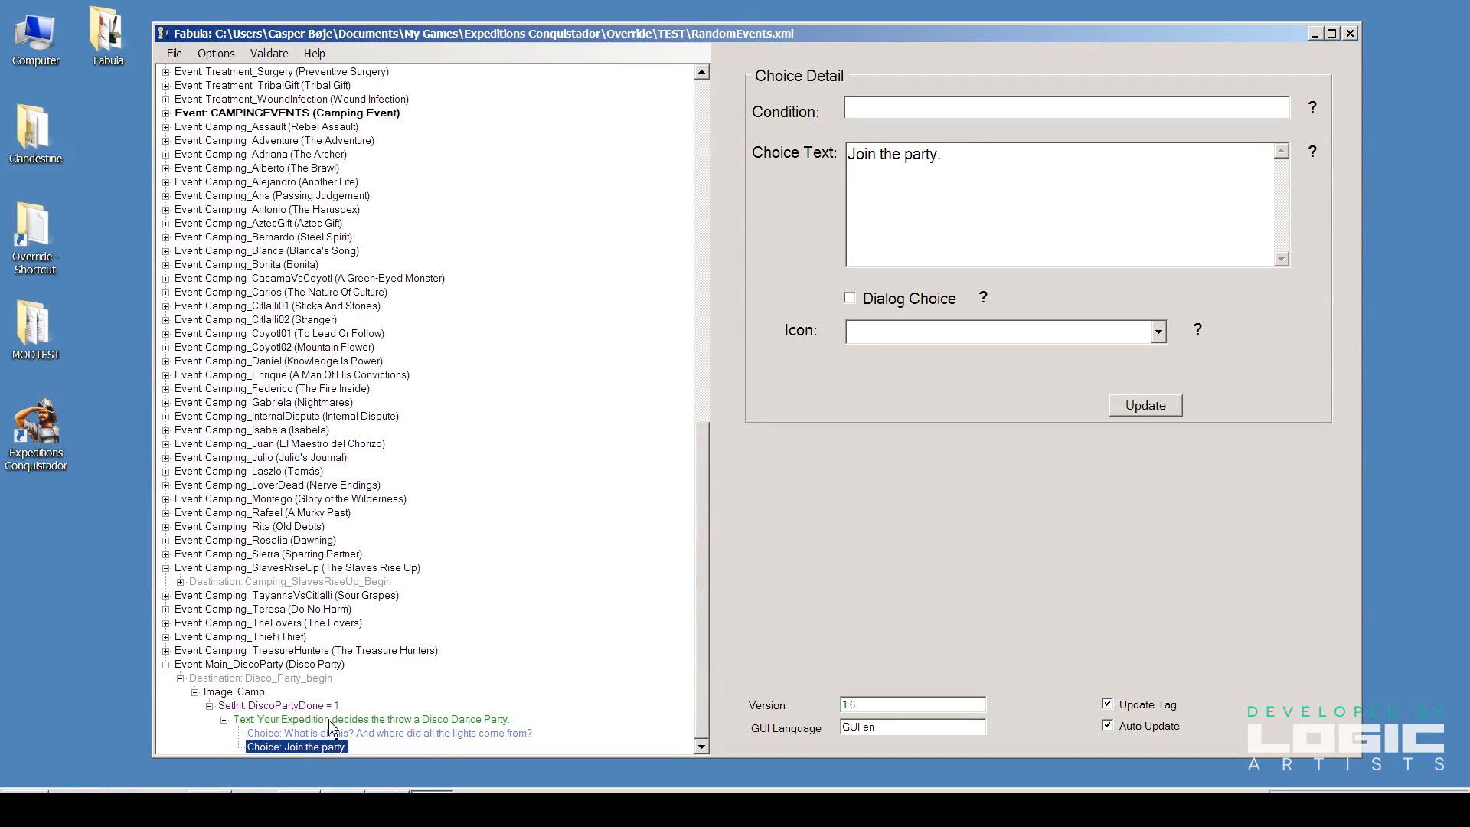
left_click_drag(706, 660, 673, 229)
left_click_drag(699, 662, 683, 268)
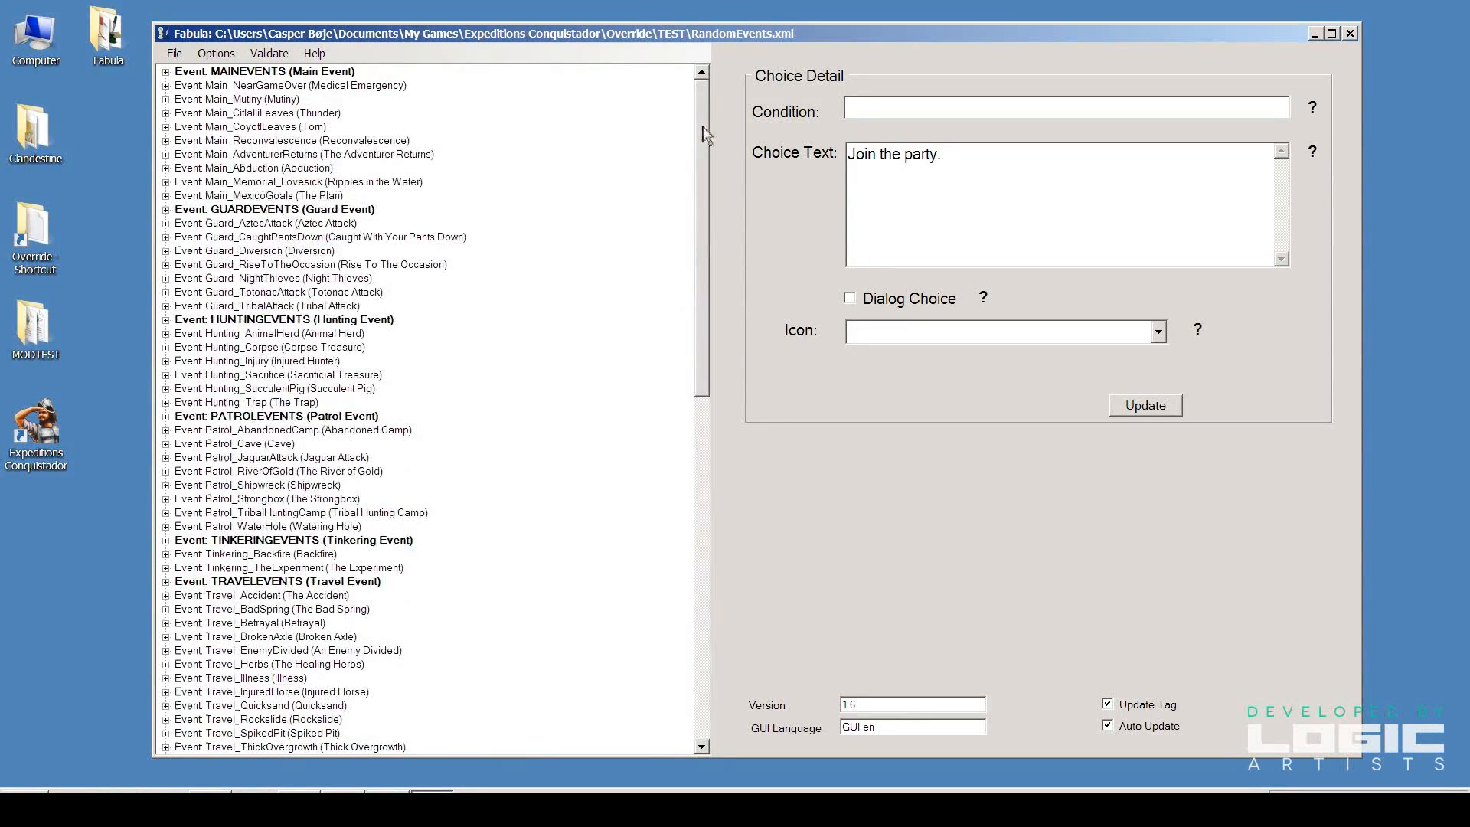
double_click(176, 72)
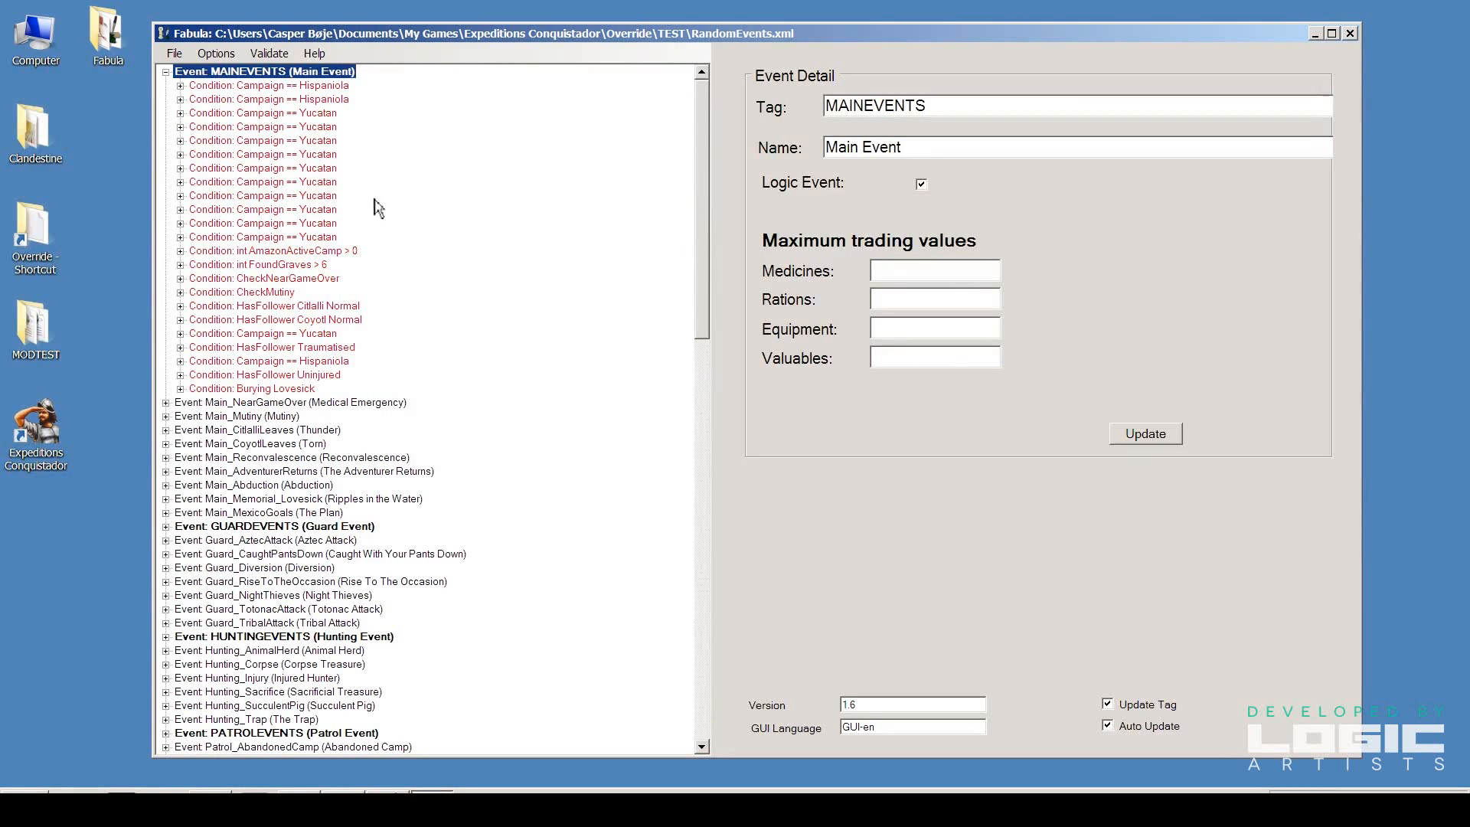
right_click(243, 71)
mouse_move(337, 79)
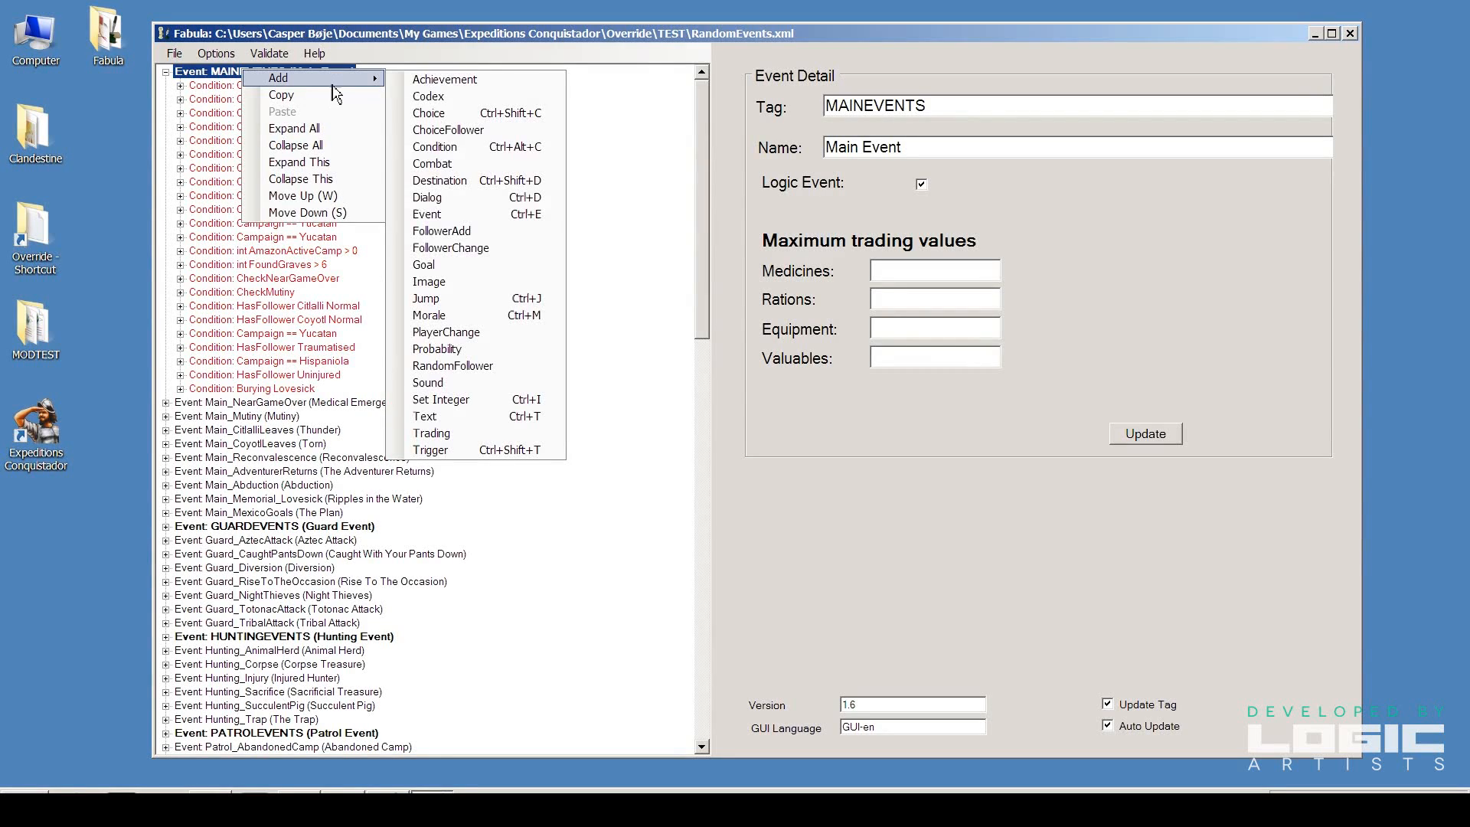
left_click(473, 152)
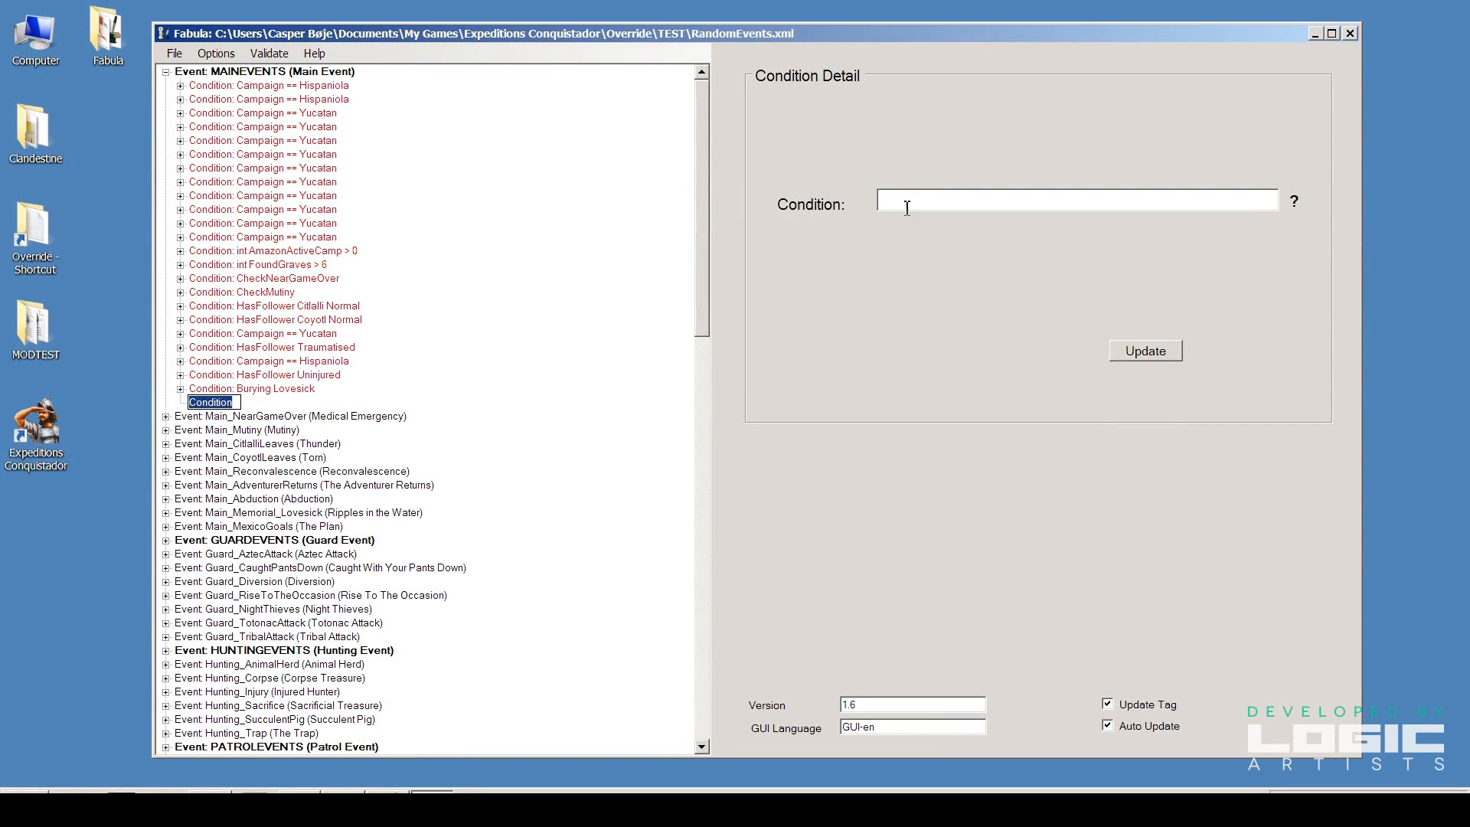
left_click_drag(705, 239, 761, 262)
type("un")
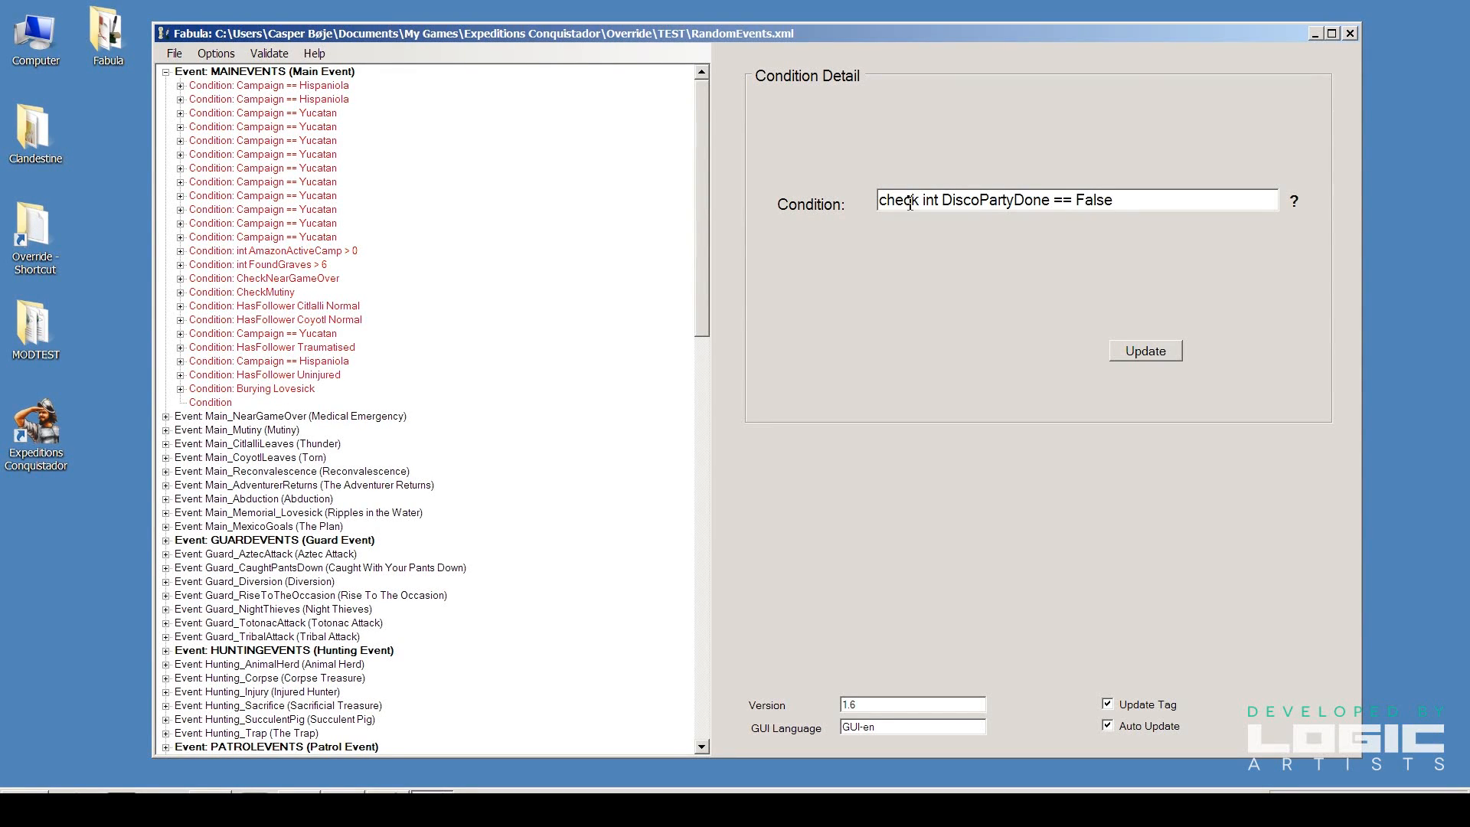
left_click(1149, 352)
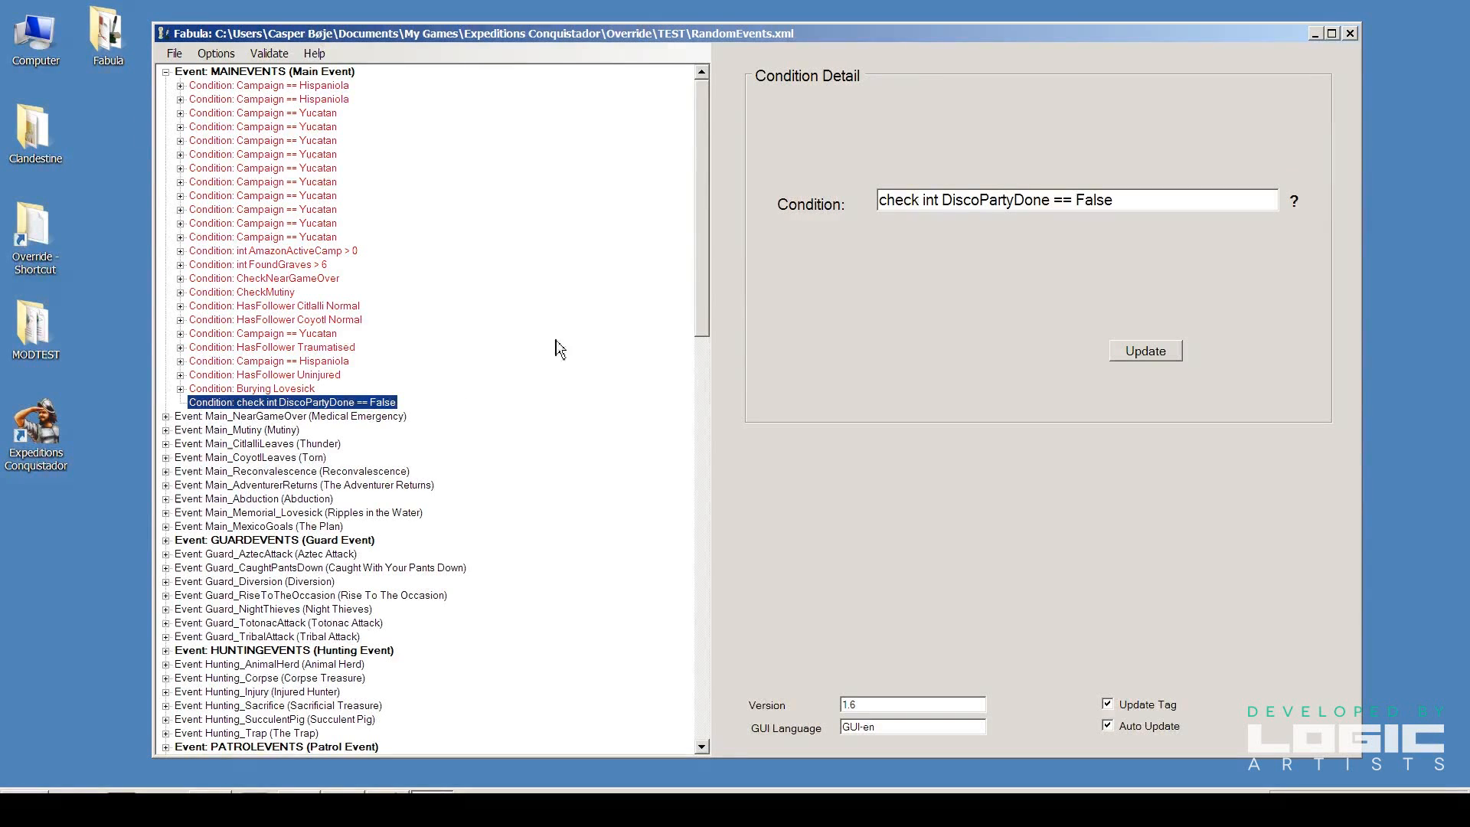
Change the DiscoPartyDone condition at the end of MAINEVENTS to "int DiscoPartyDone == False" and apply the update
left_click(183, 389)
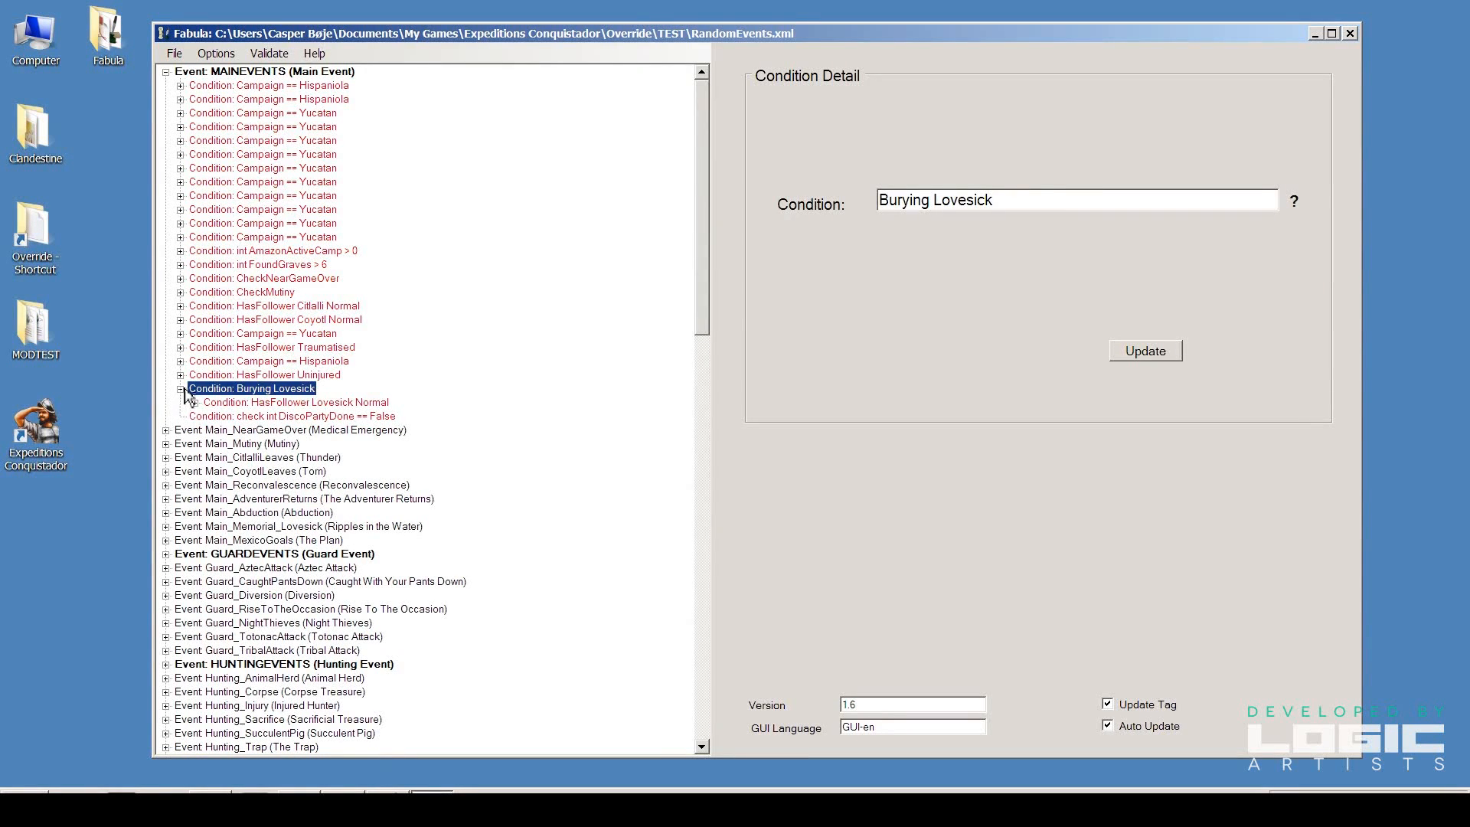
left_click(181, 389)
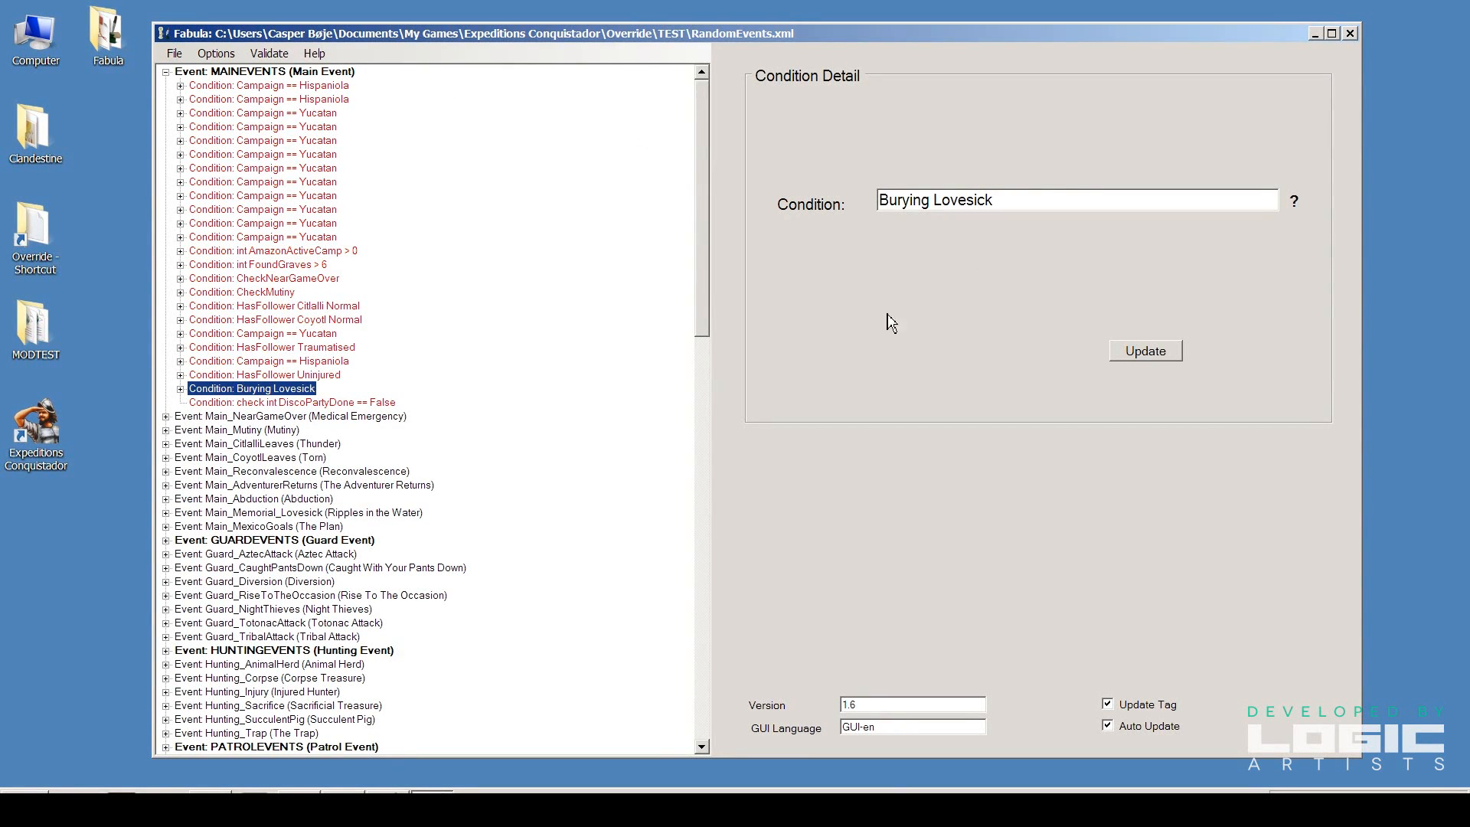
left_click(246, 403)
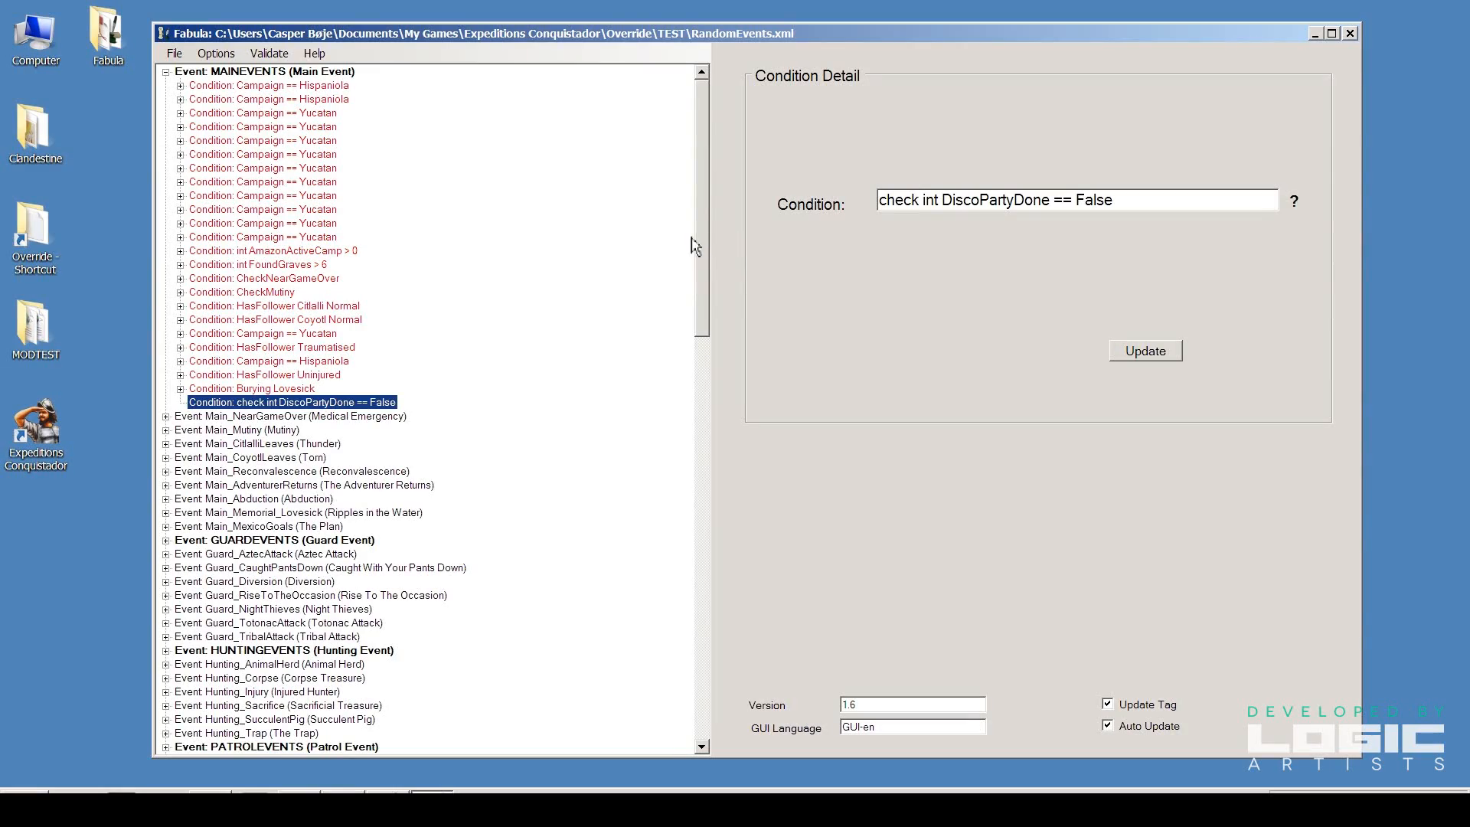
left_click_drag(694, 246, 692, 319)
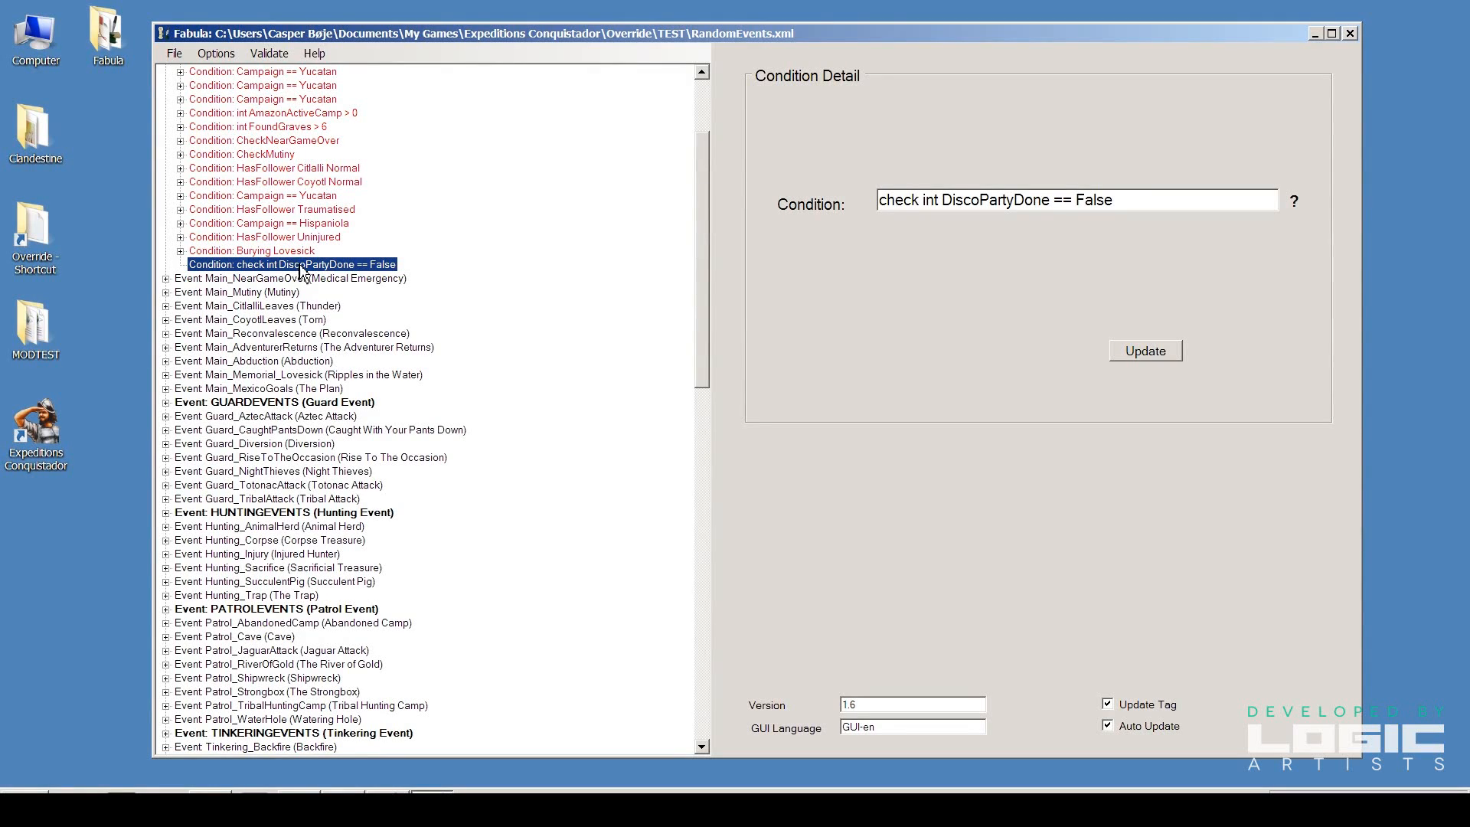
left_click(257, 268)
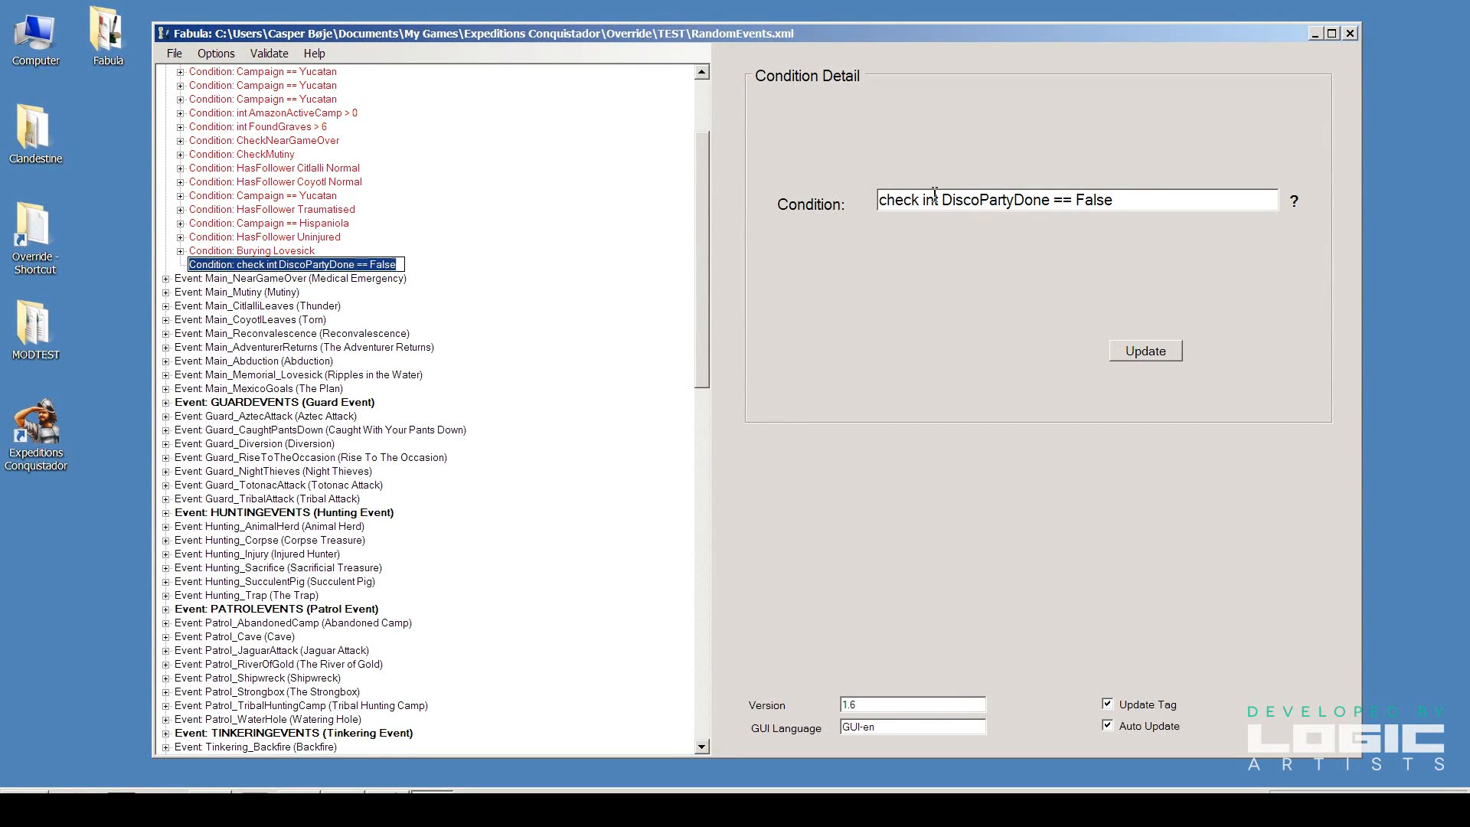
left_click_drag(924, 202, 768, 203)
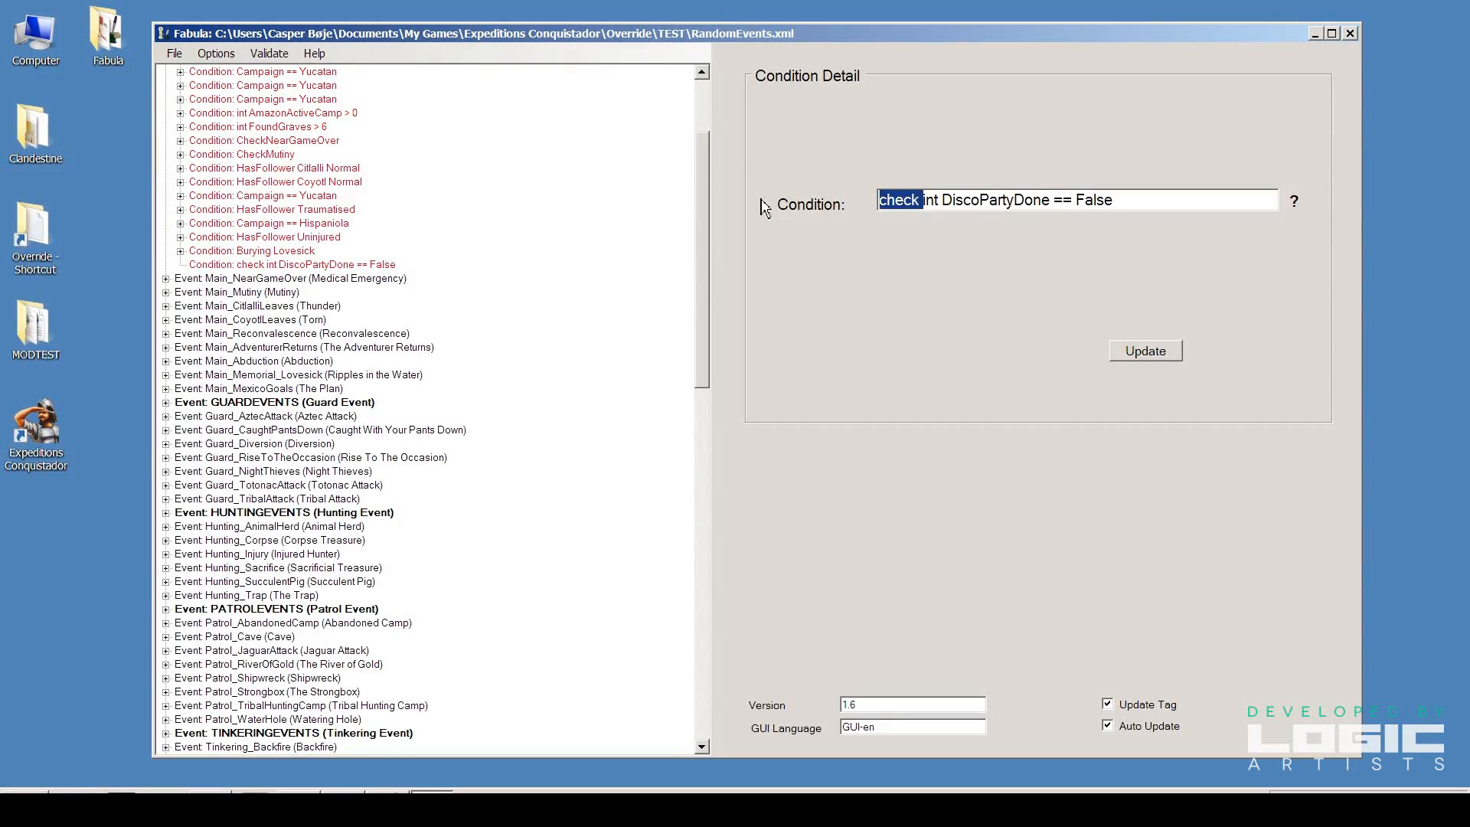
key("BackSpace")
left_click(1149, 352)
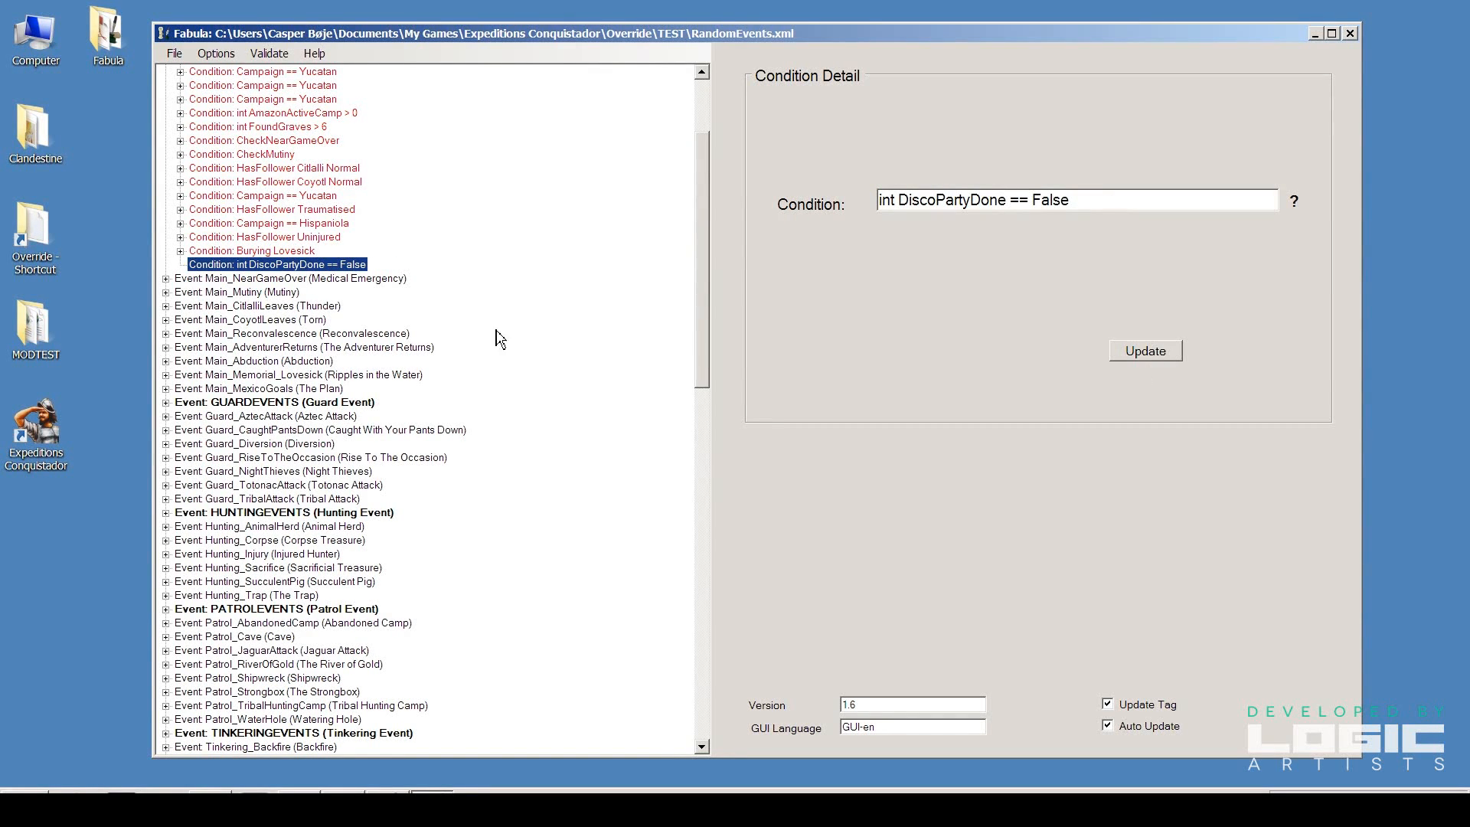
Add a Jump node under the "int DiscoPartyDone == False" condition
left_click(414, 281)
left_click(321, 264)
right_click(229, 269)
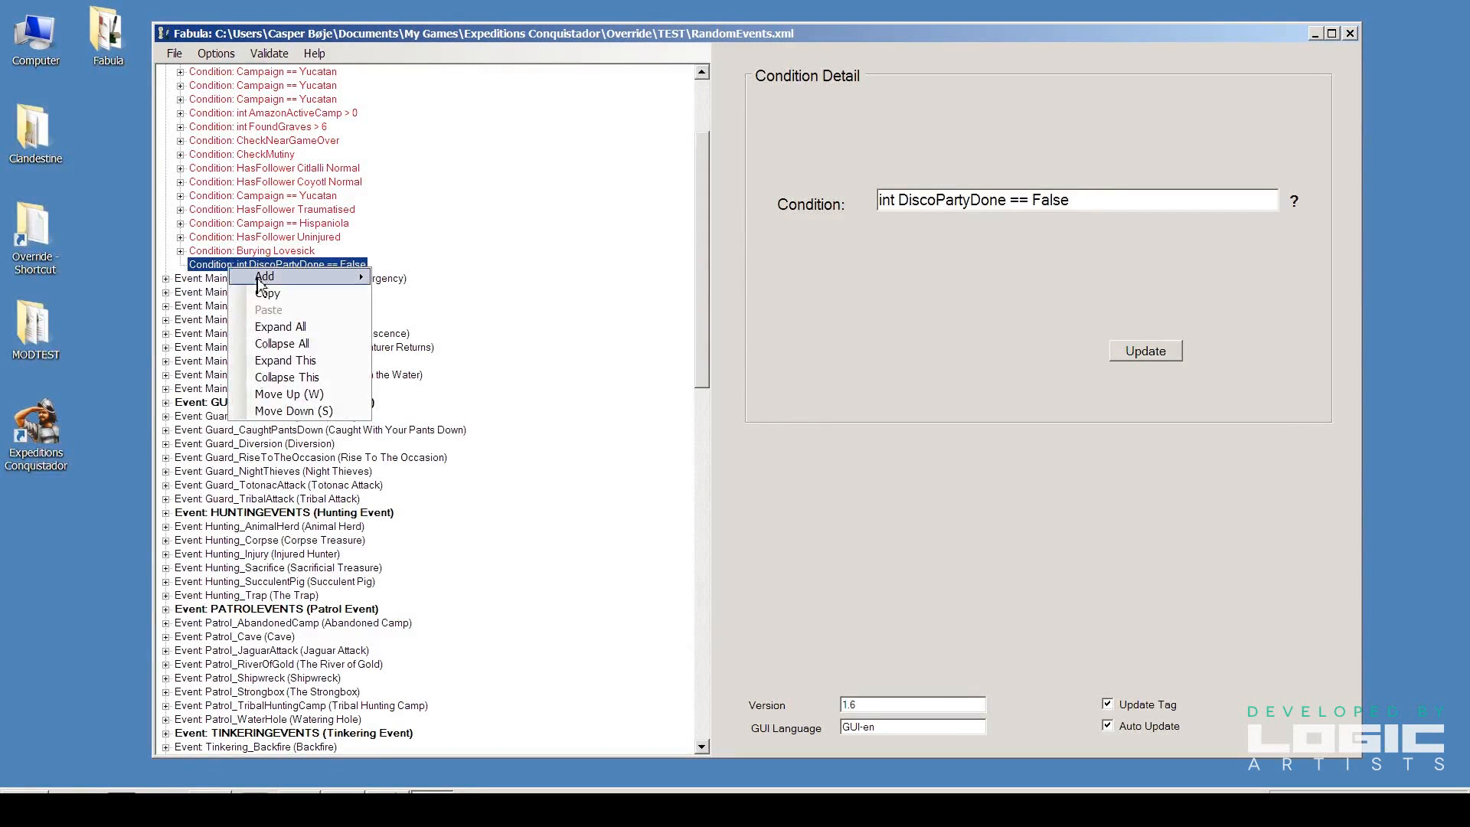
mouse_move(257, 277)
left_click(441, 497)
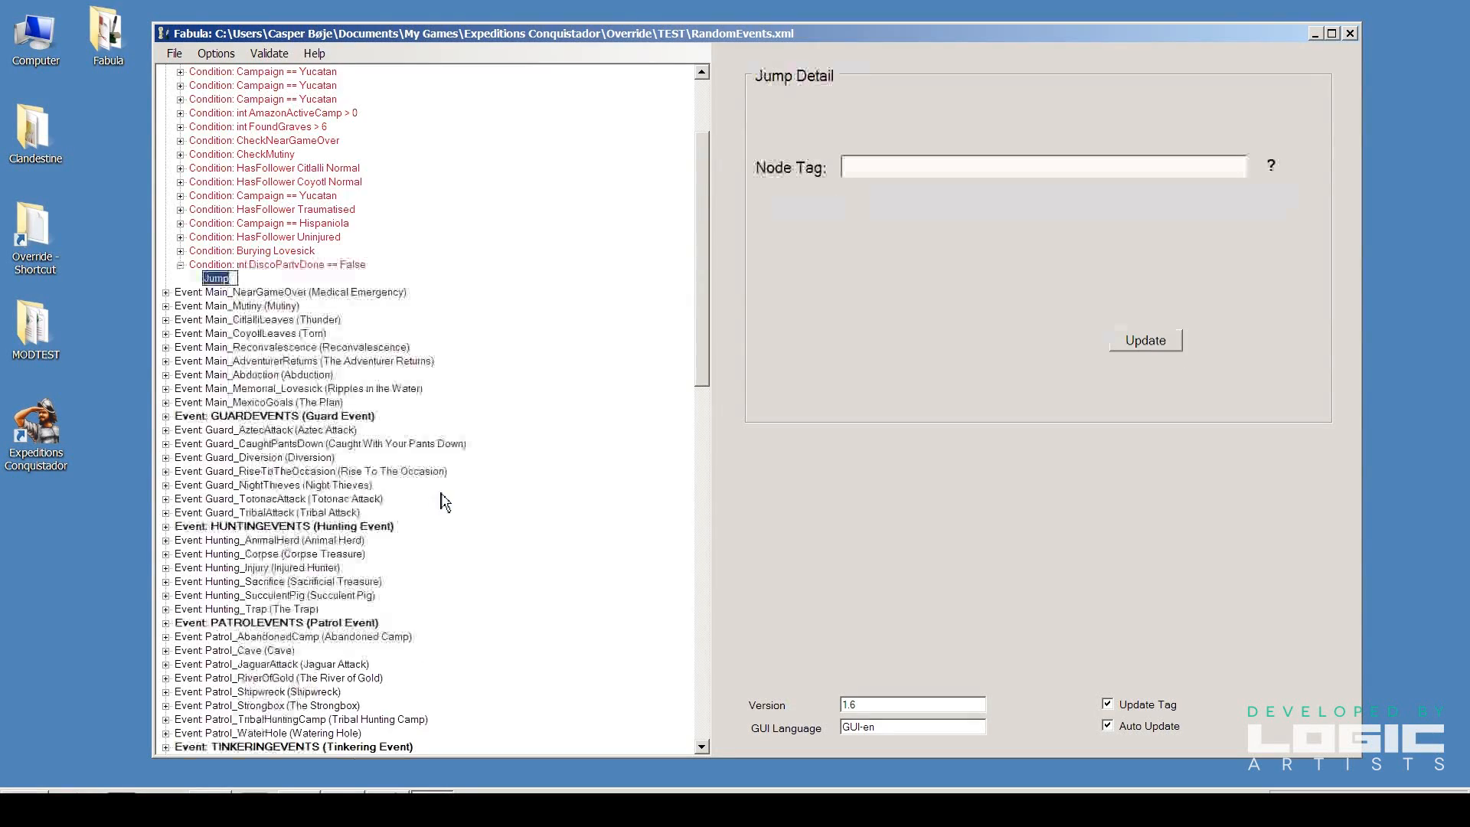
Set the tag of the Main_DiscoParty event's destination to "Disco_Party_Begin", copy the tag and apply the update
scroll(711, 341, "down", 20)
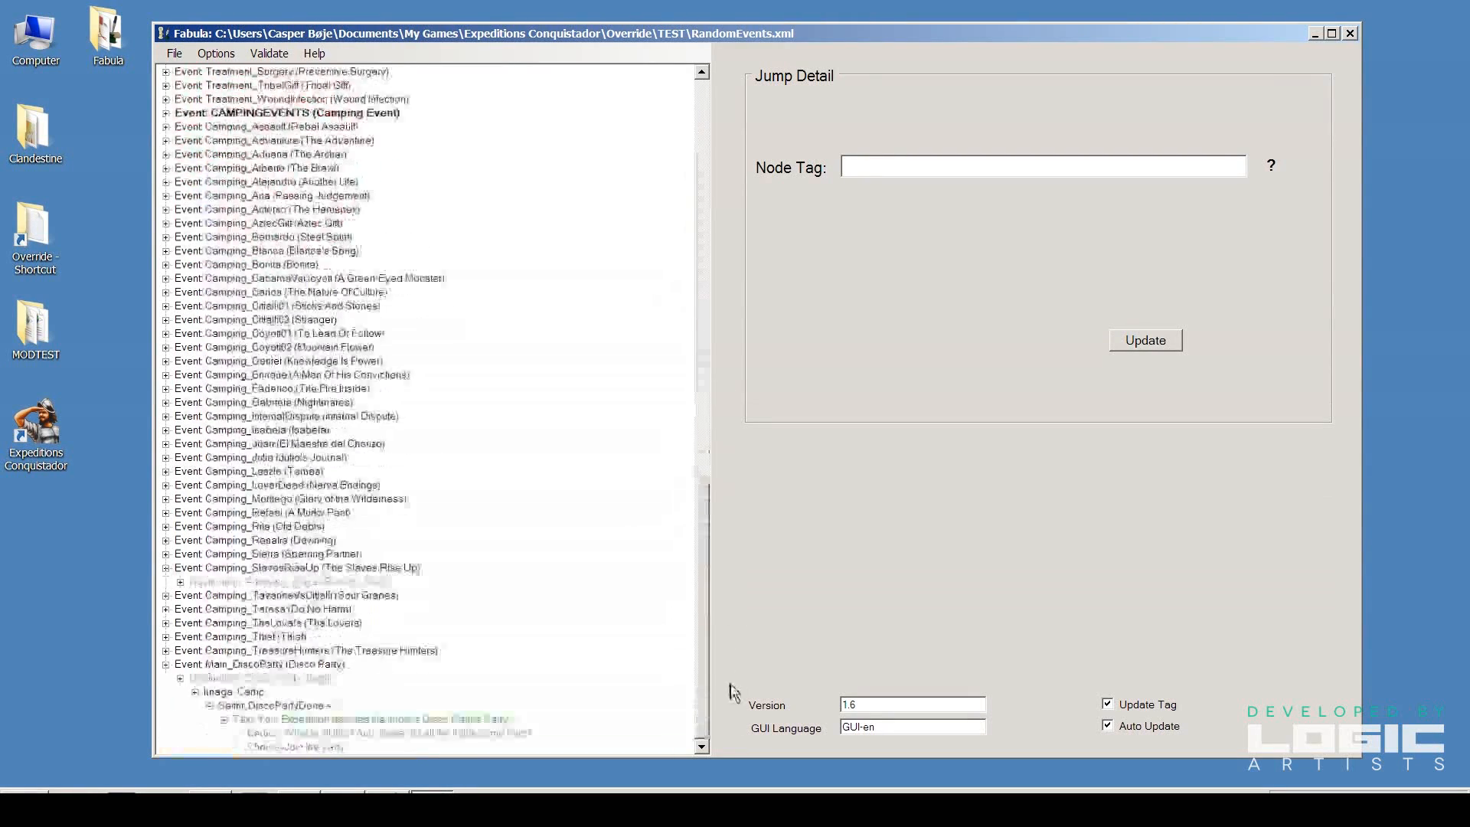
left_click(274, 679)
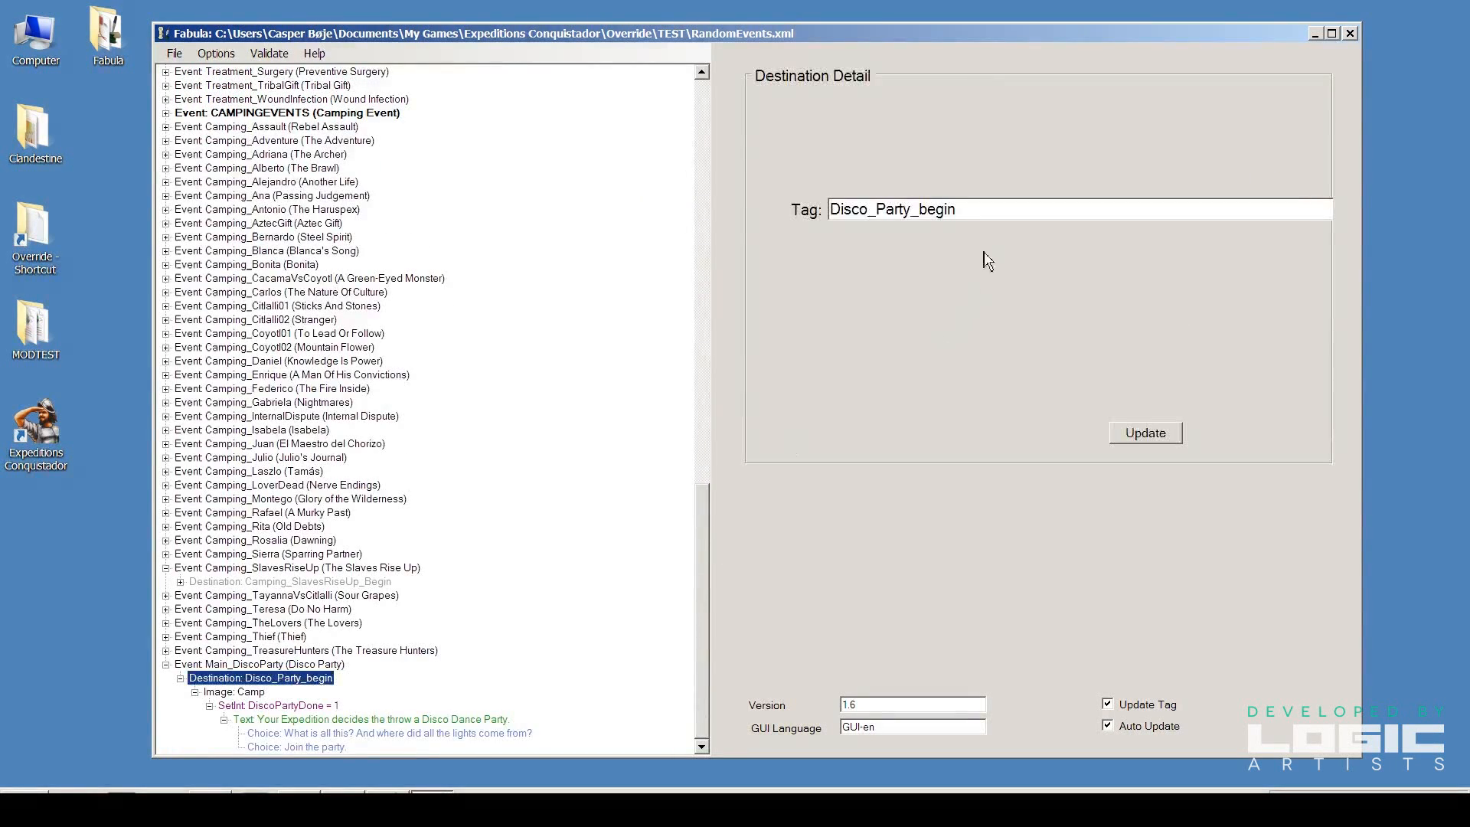
left_click(929, 209)
key("BackSpace")
type("B")
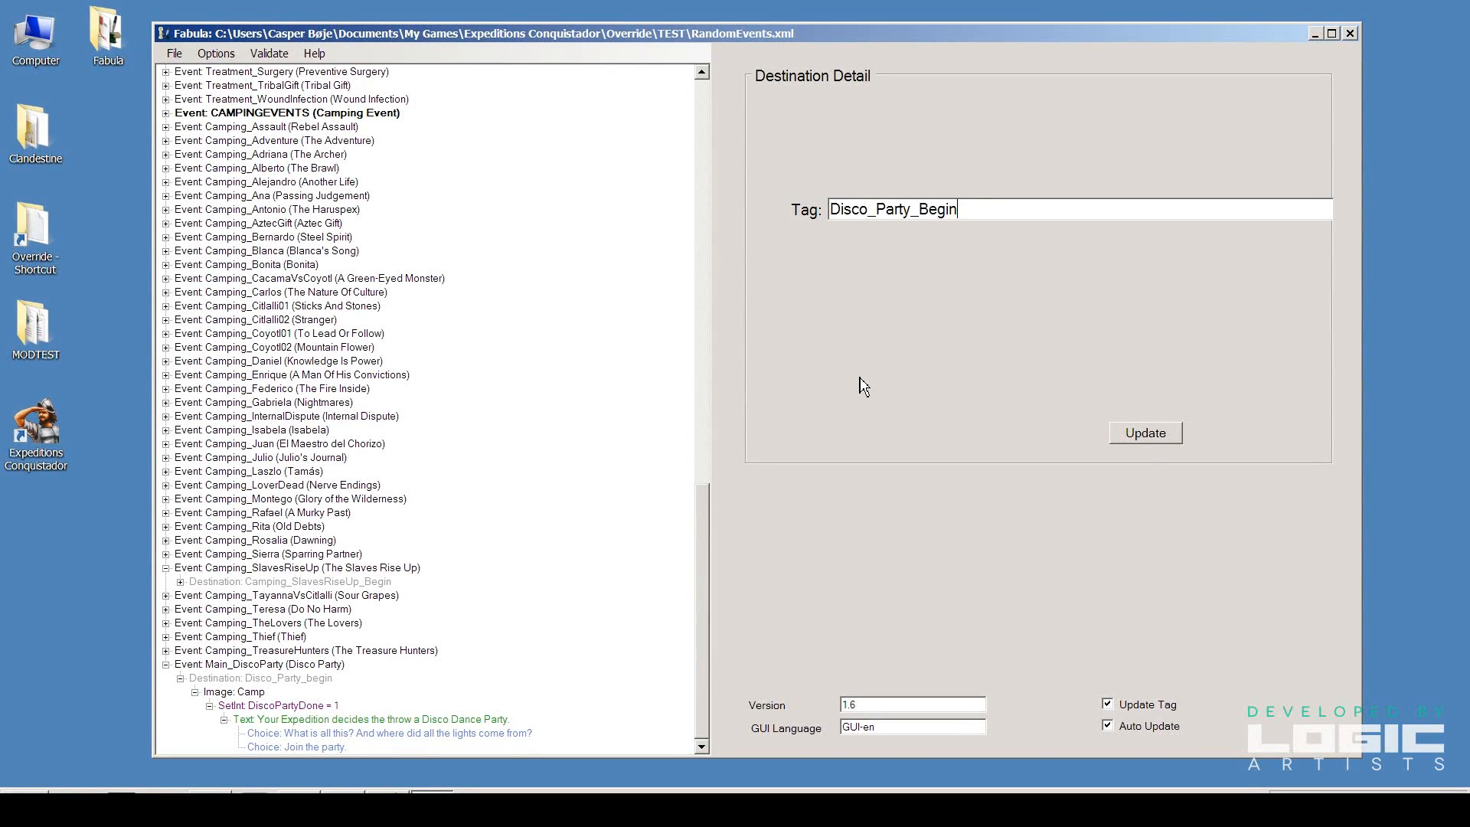
key("shift+Left")
key("shift+Left")
key("shift+Left")
key("shift+Left")
key("shift+Left")
key("shift+Left")
key("shift+Left")
key("shift+Left")
key("shift+Left")
key("shift+Left")
key("shift+Left")
key("shift+Left")
key("shift+Left")
key("shift+Left")
key("shift+Left")
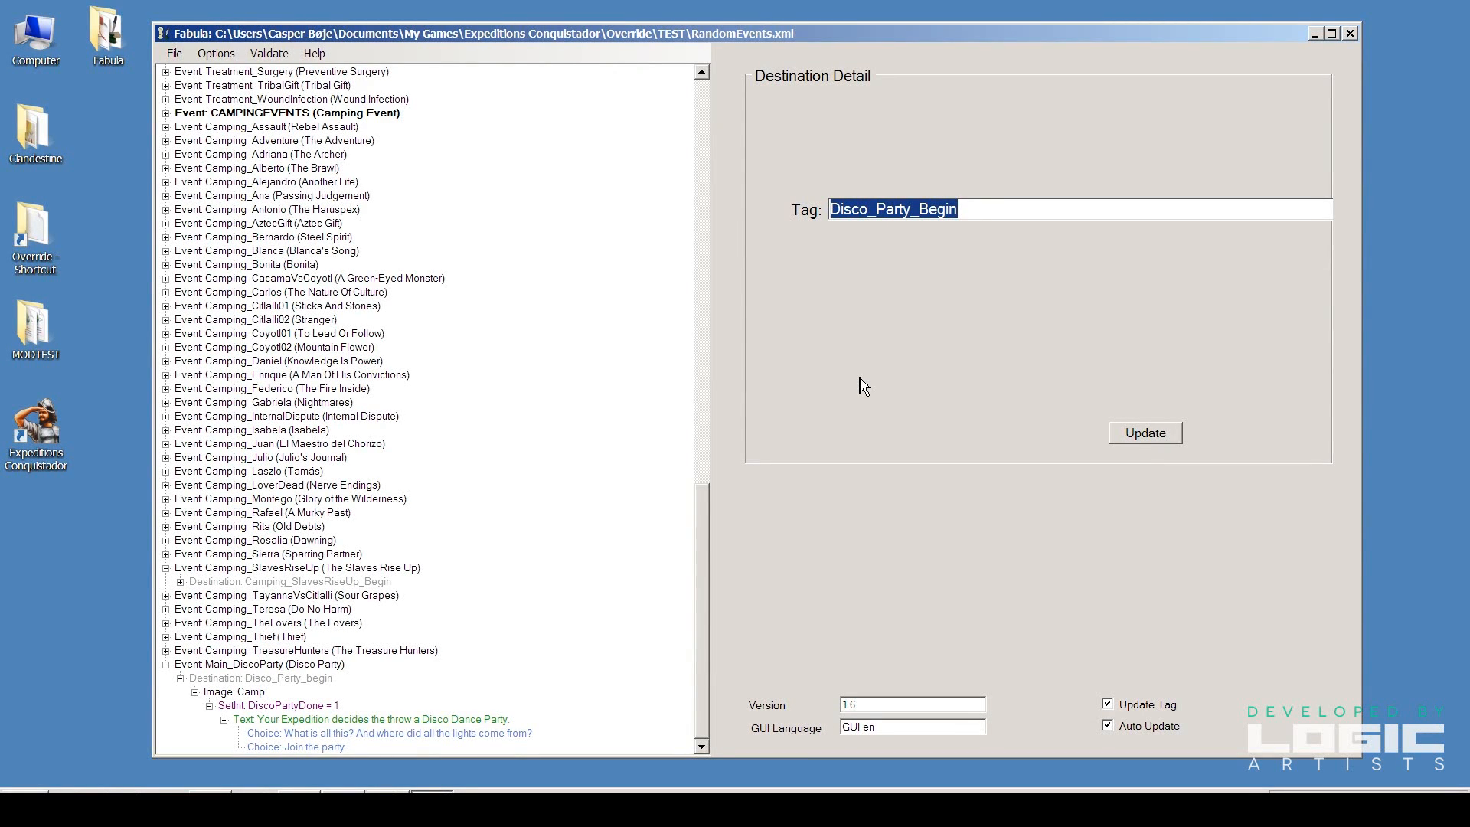
left_click(1115, 435)
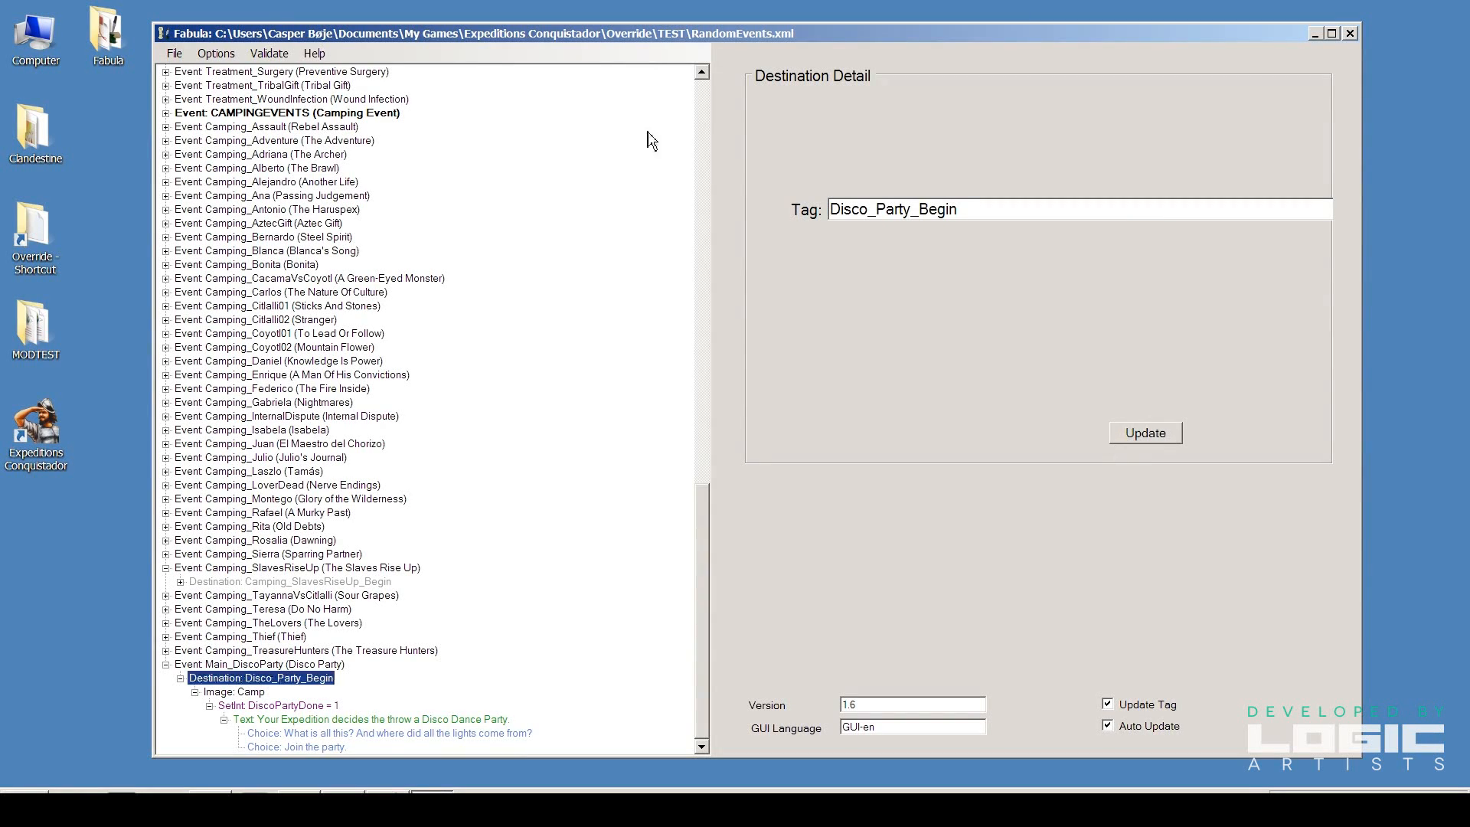
Paste "Disco_Party_Begin" as the node tag of the Jump under the DiscoPartyDone condition and apply the update
left_click_drag(702, 573, 679, 138)
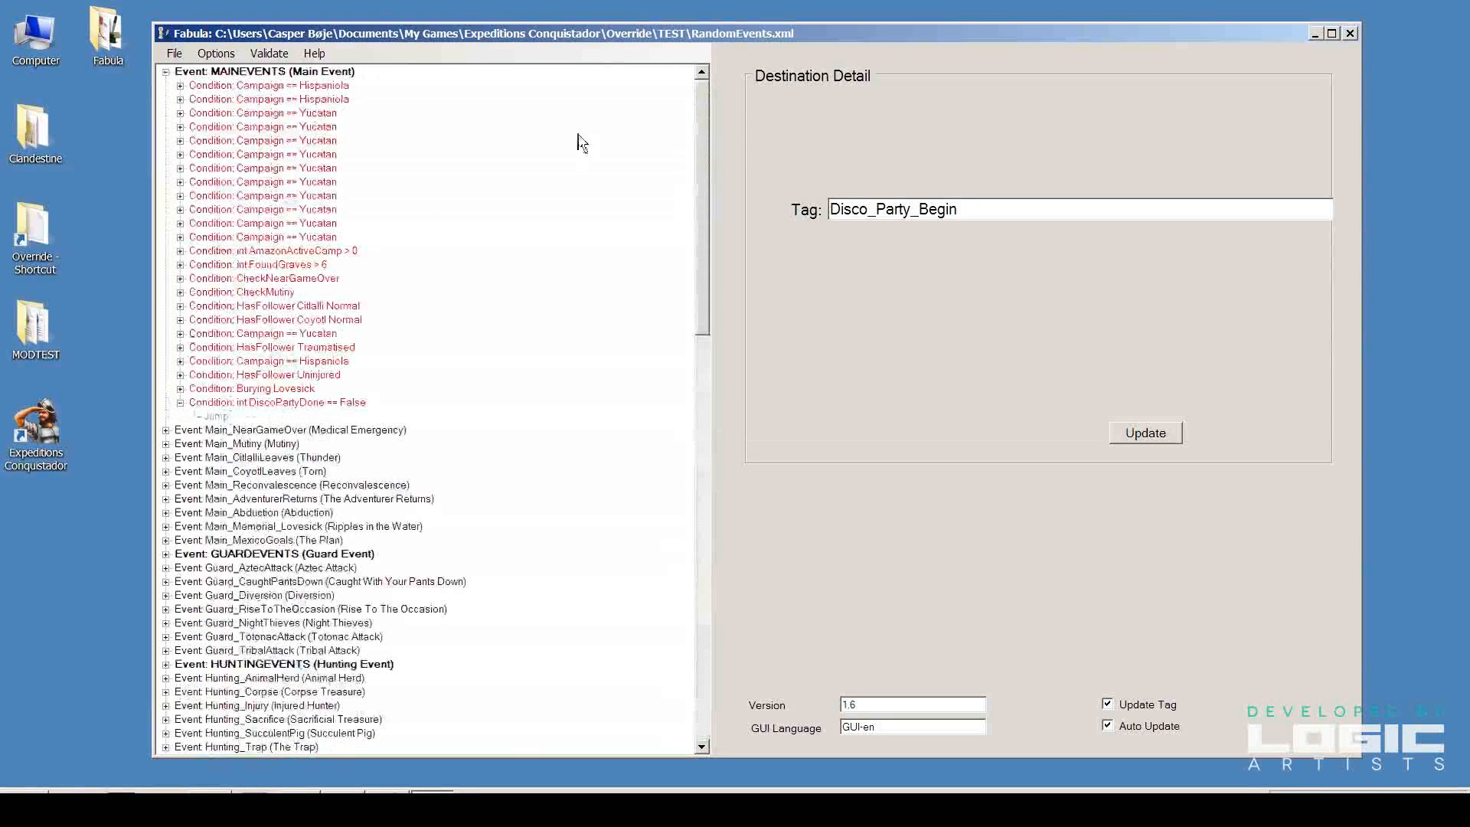
left_click(217, 416)
left_click(880, 164)
right_click(874, 163)
left_click(897, 233)
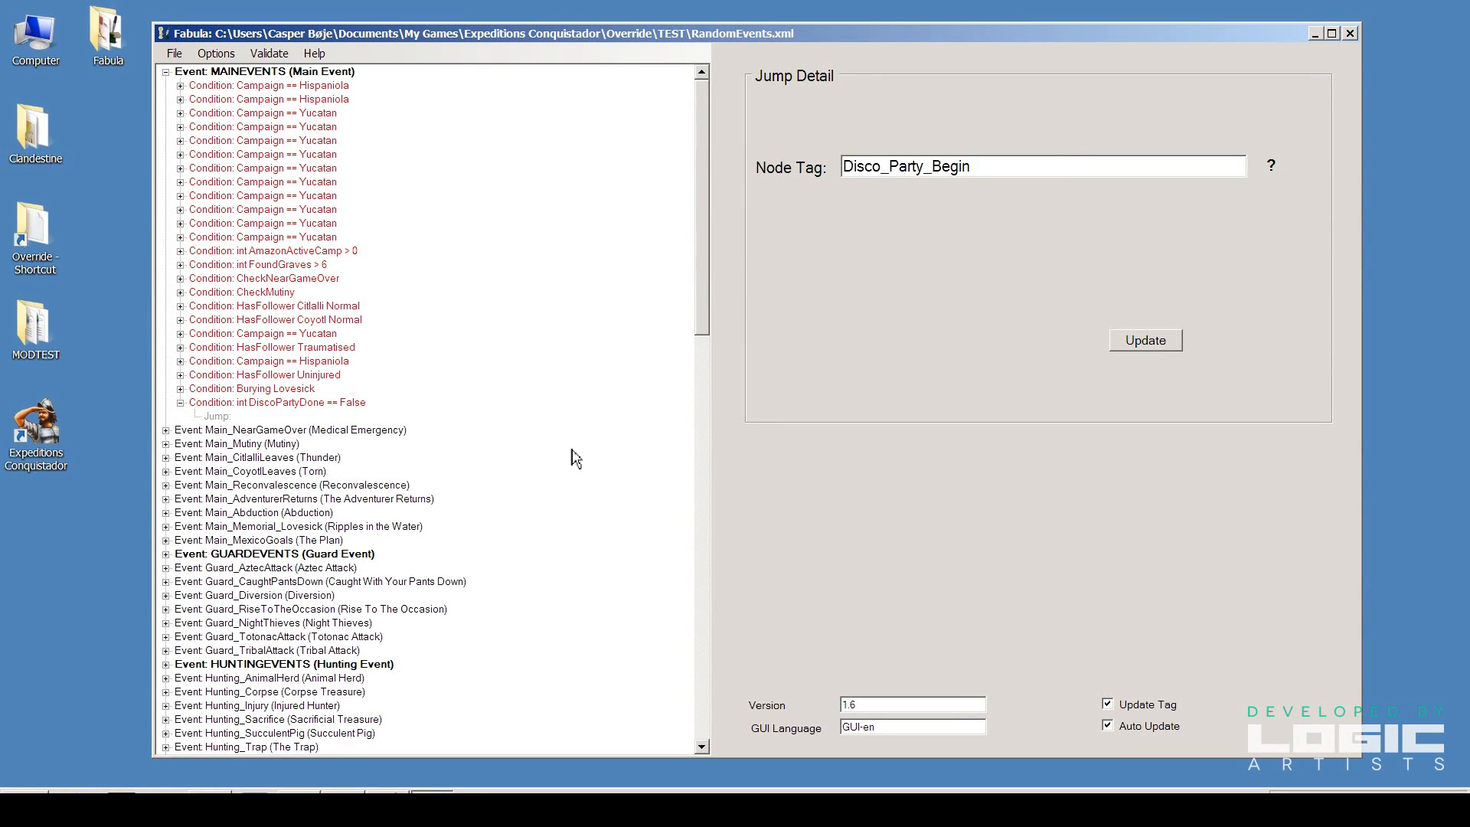
left_click(1131, 340)
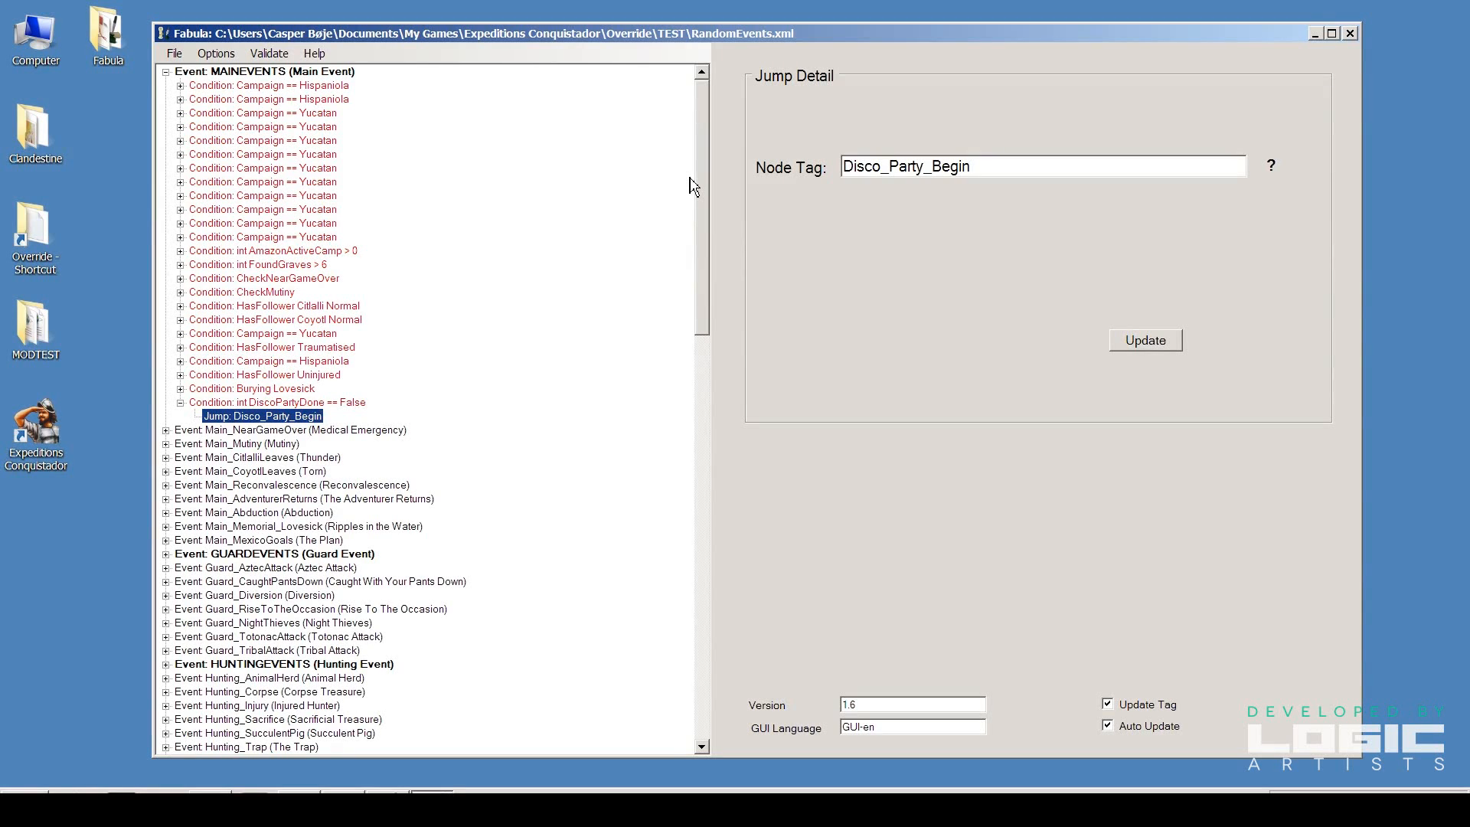
Add a Text node under the choice "What is all this? And where did all the lights come from?" in Main_DiscoParty
scroll(709, 294, "down", 5)
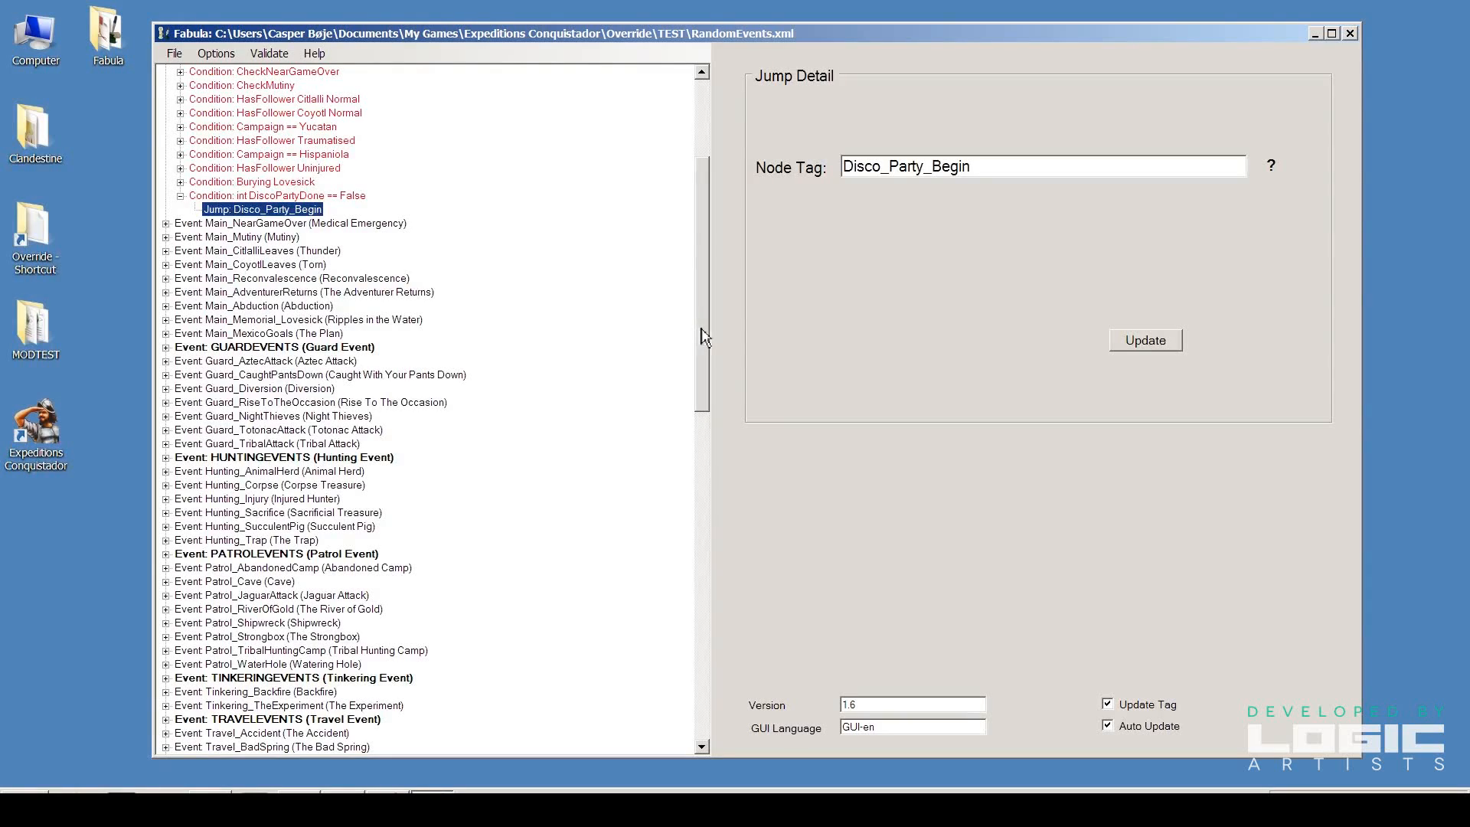
left_click_drag(705, 337, 756, 697)
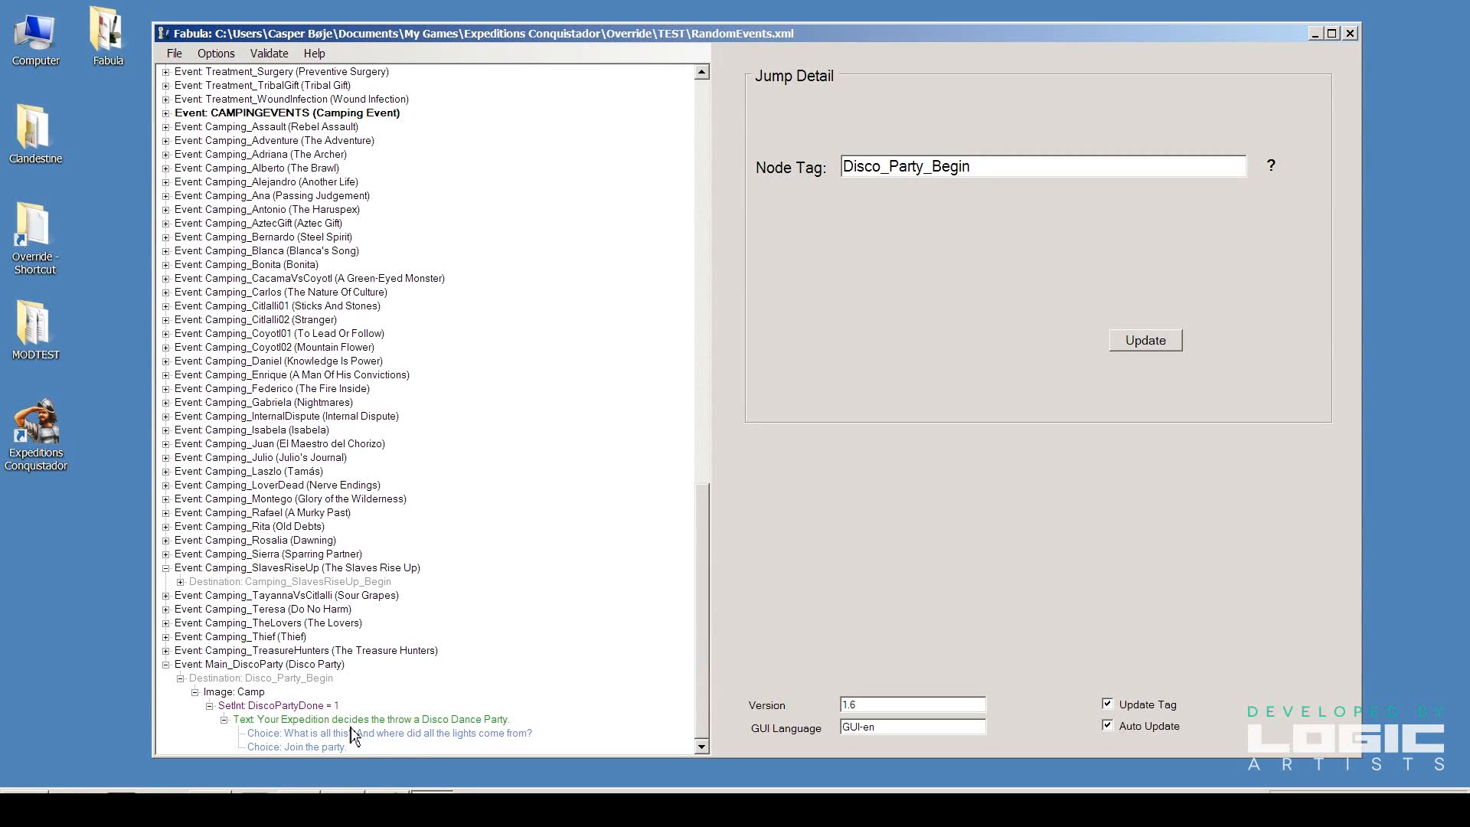
right_click(448, 739)
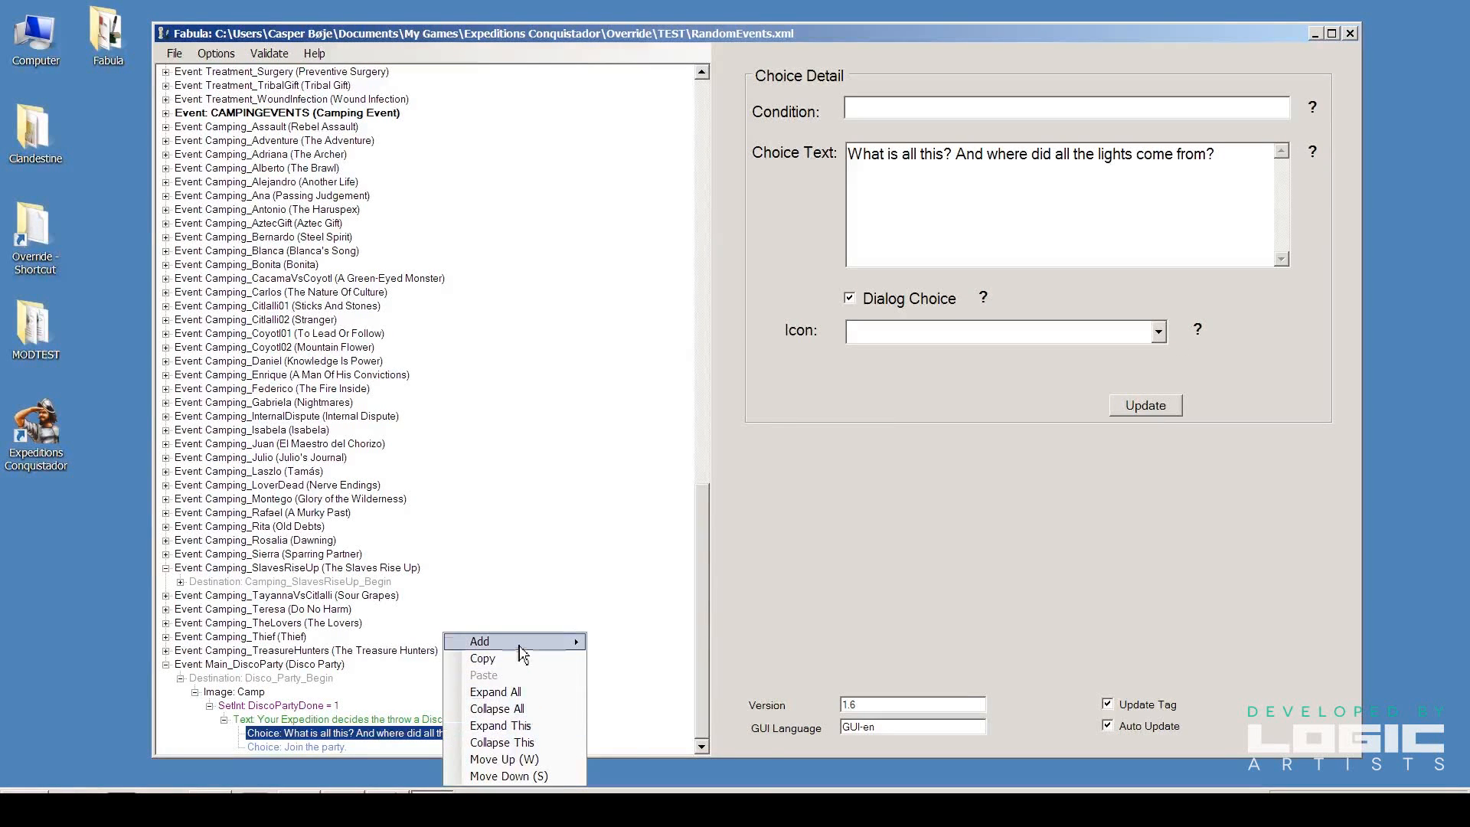
mouse_move(522, 651)
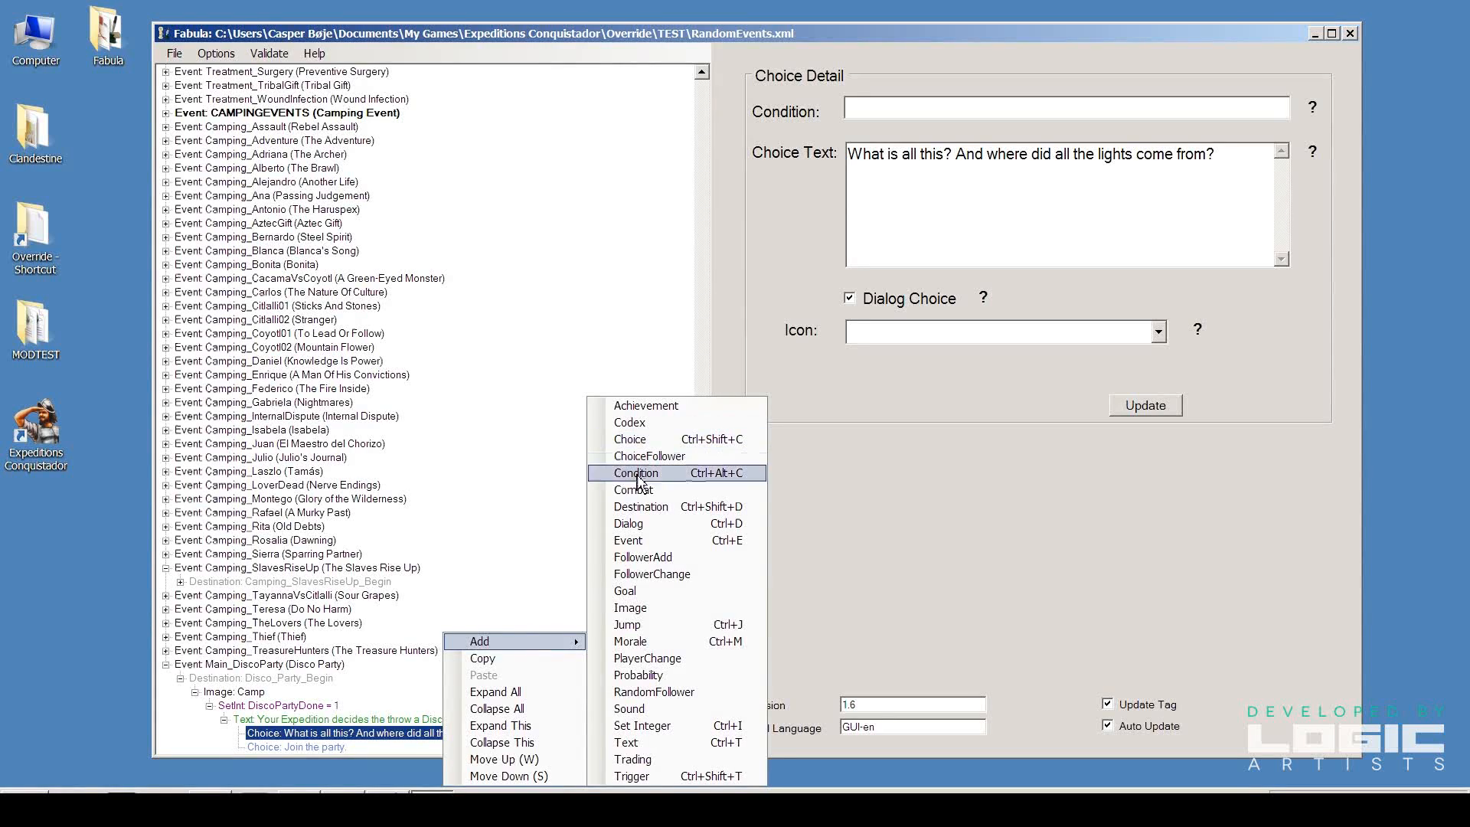
left_click(666, 742)
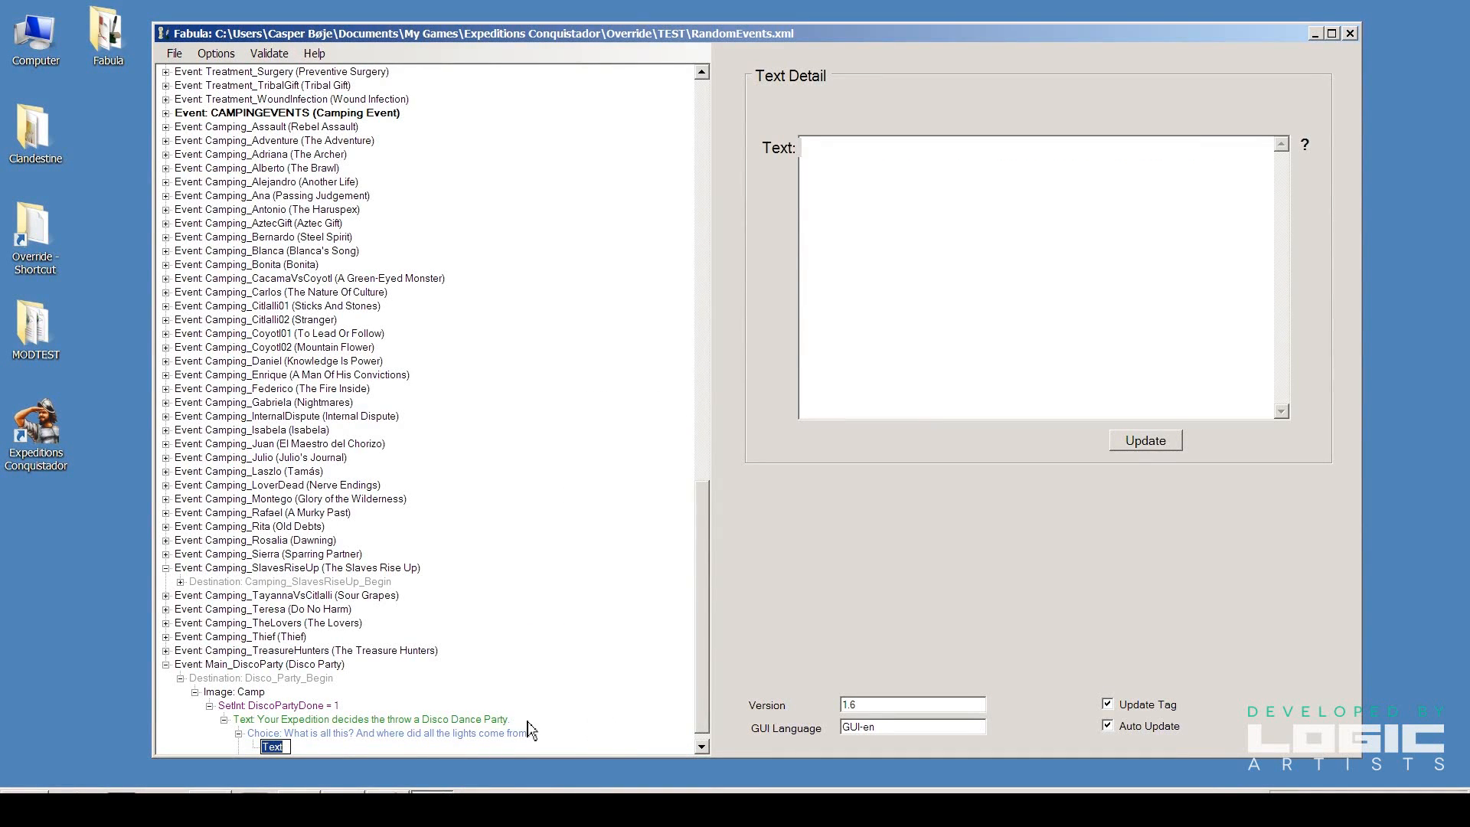
Set the new text to "The camp is filled with bright torches and flickering lampposts. No one answers you as they are too busy twerking." and update
left_click(934, 246)
type("The camp is")
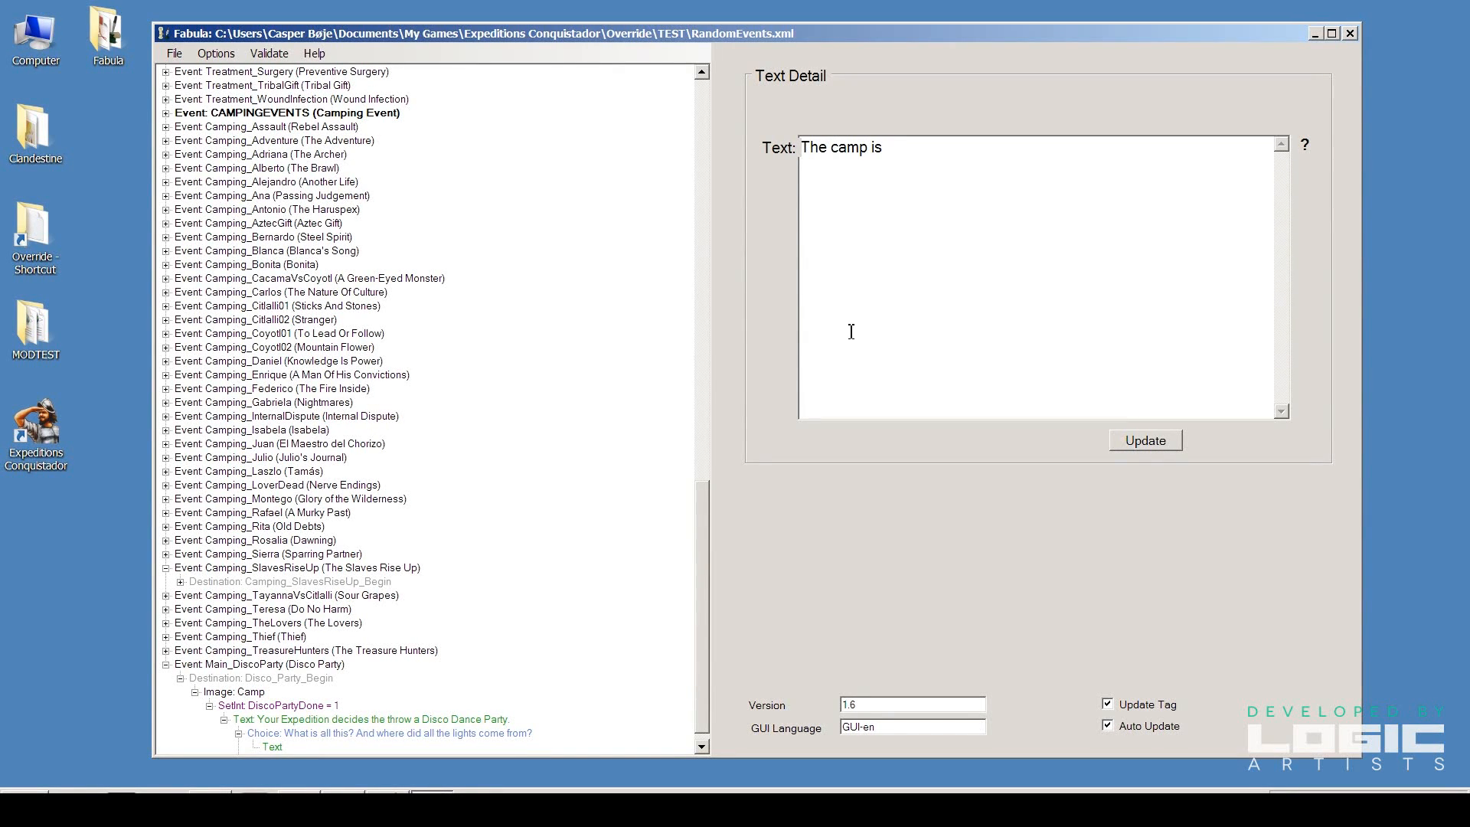
type(" filled with bright torchers and ")
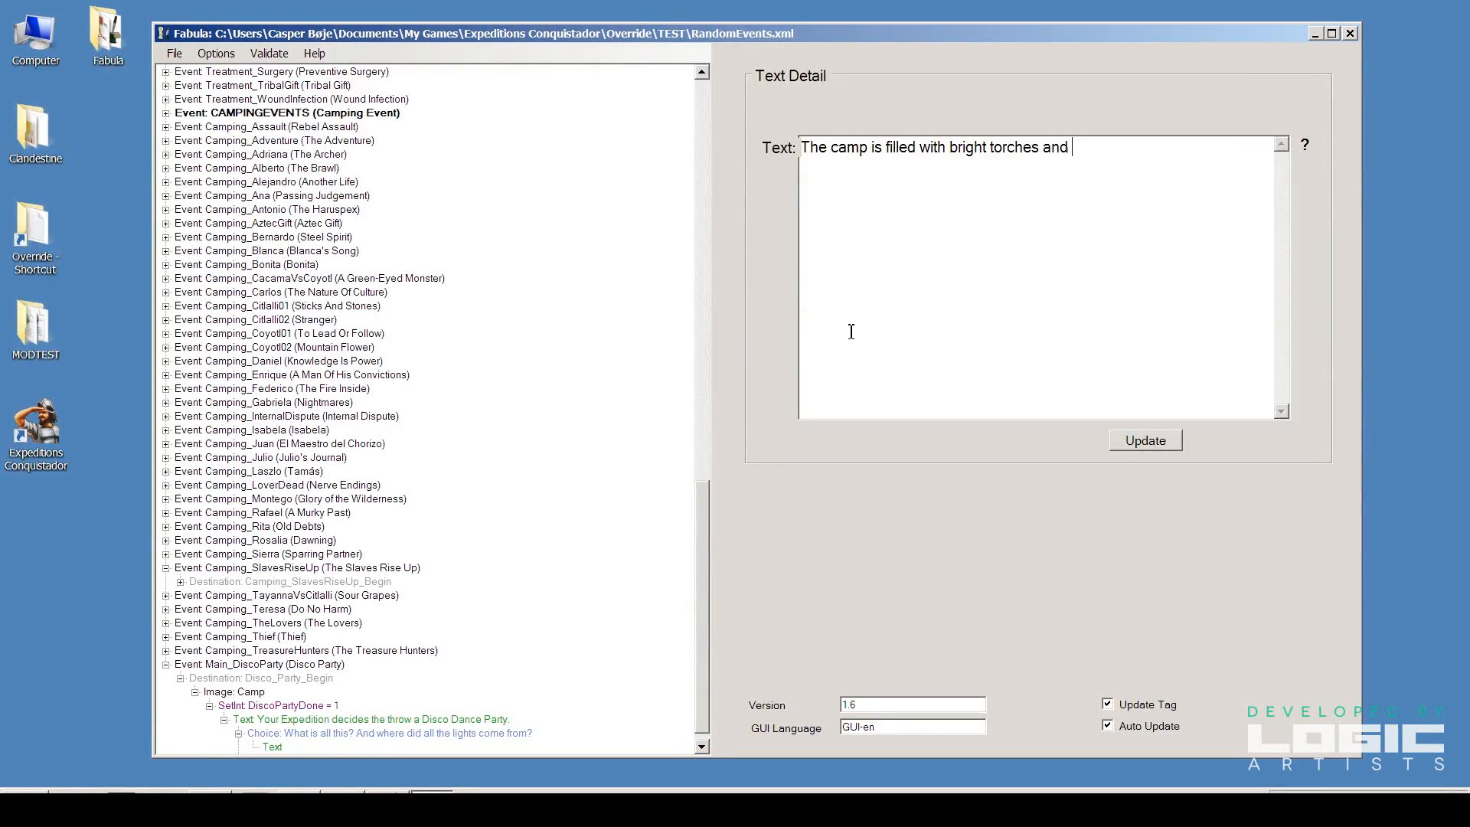
type("flickering lampposts,")
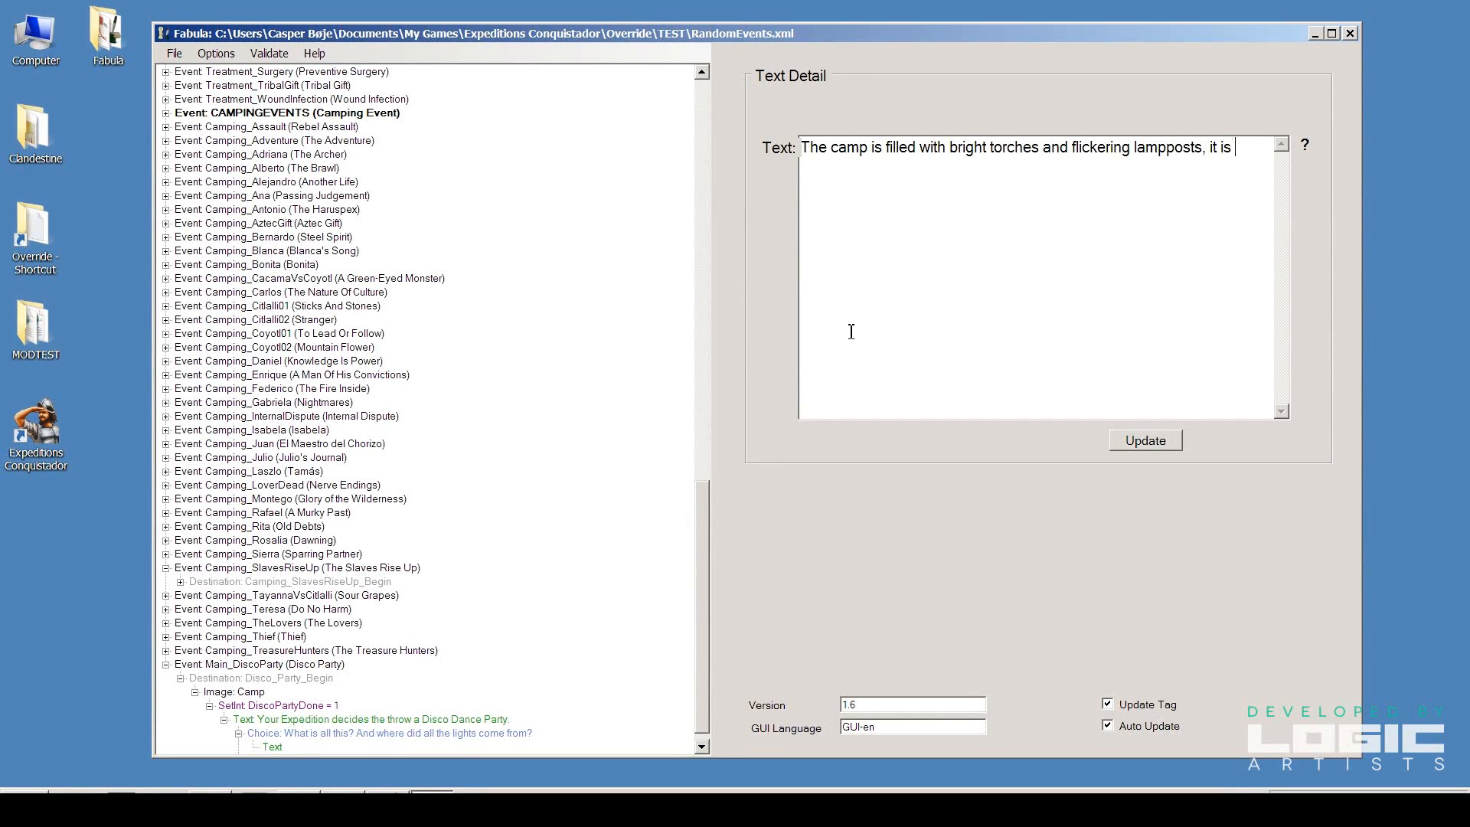
type("it is curousiouthat")
key("BackSpace")
key("BackSpace")
key("BackSpace")
key("BackSpace")
key("BackSpace")
key("BackSpace")
key("BackSpace")
key("BackSpace")
key("BackSpace")
key("BackSpace")
key("BackSpace")
key("BackSpace")
key("BackSpace")
key("BackSpace")
key("BackSpace")
key("BackSpace")
key("BackSpace")
key("BackSpace")
key("BackSpace")
type("No oone")
key("BackSpace")
key("BackSpace")
type("ne answe")
type("rs you a")
type("s they are too")
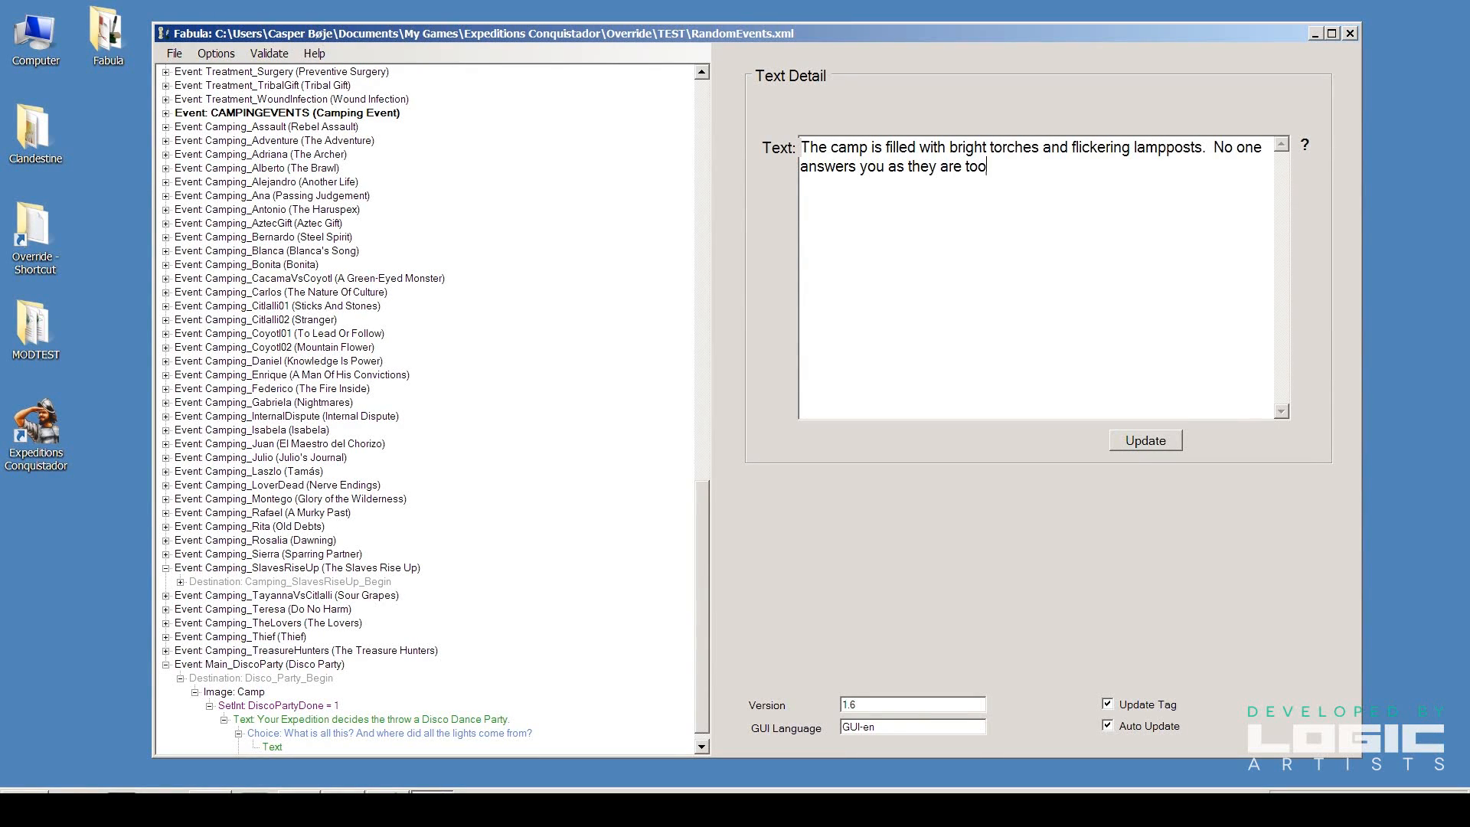
type(" busy twerking.")
left_click(1128, 445)
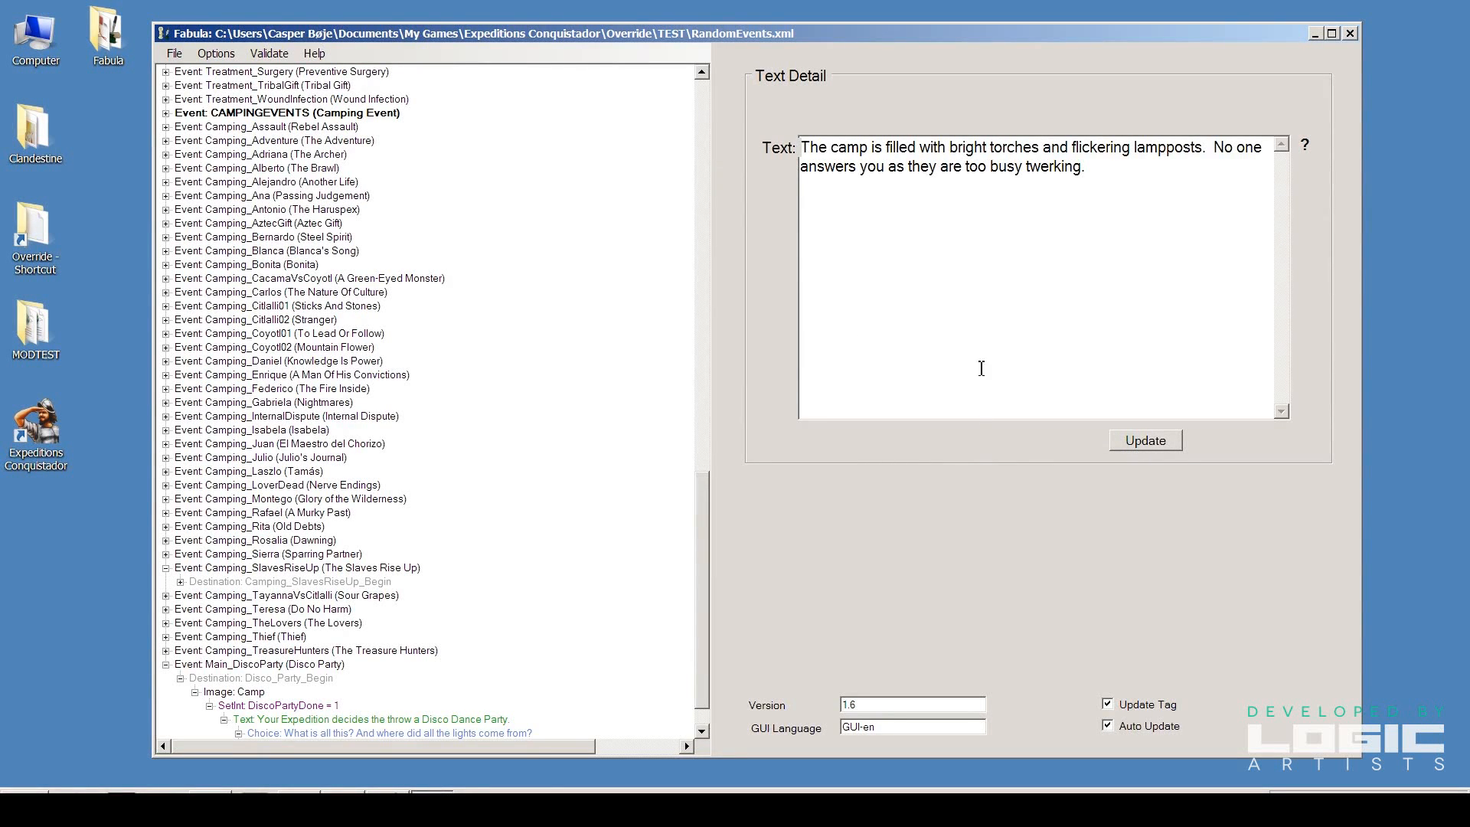
Add a choice reading "Continue." under the torches and lampposts text node and apply the update
scroll(713, 536, "down", 1)
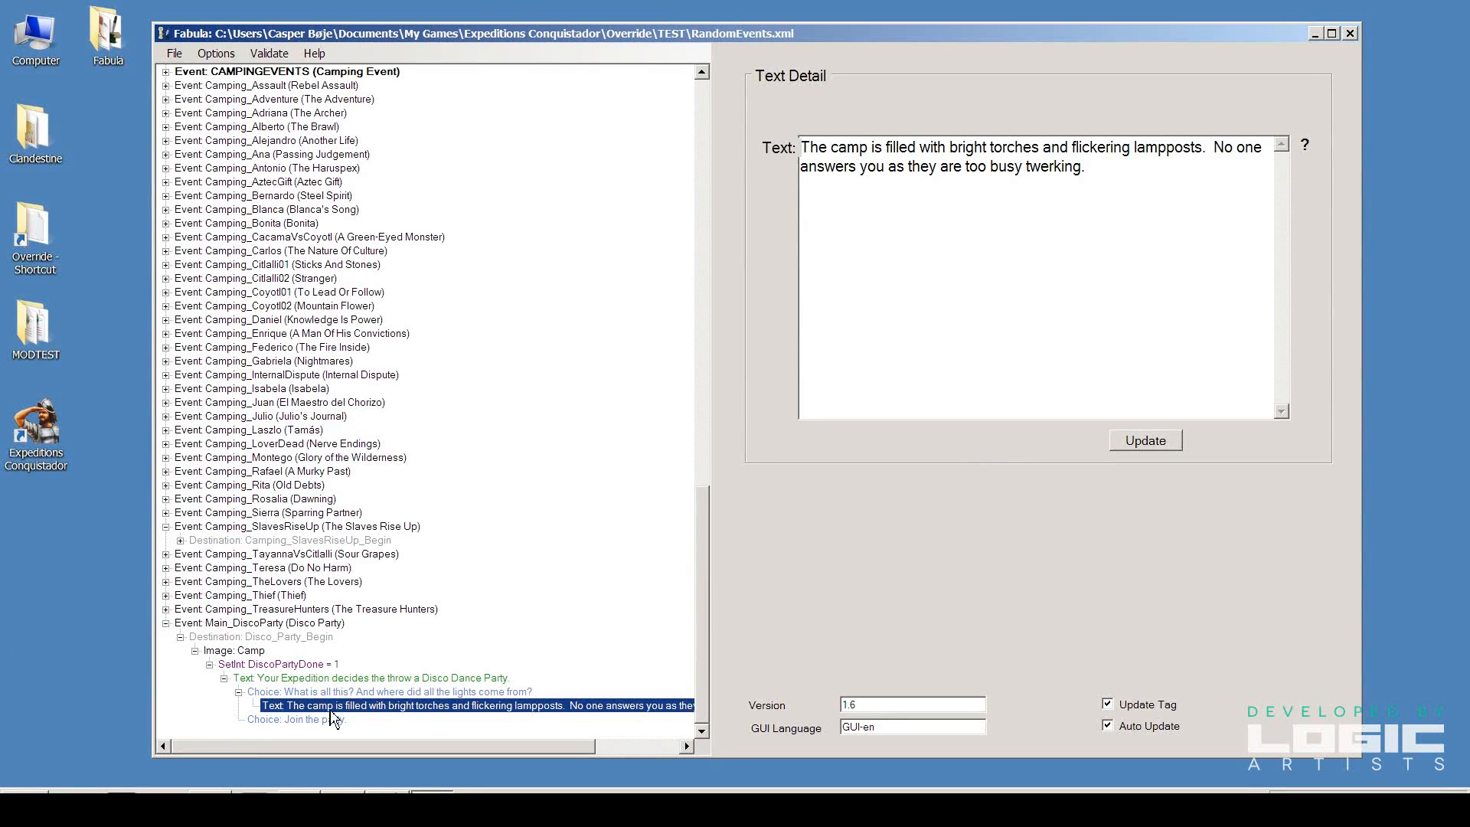
right_click(398, 714)
mouse_move(475, 643)
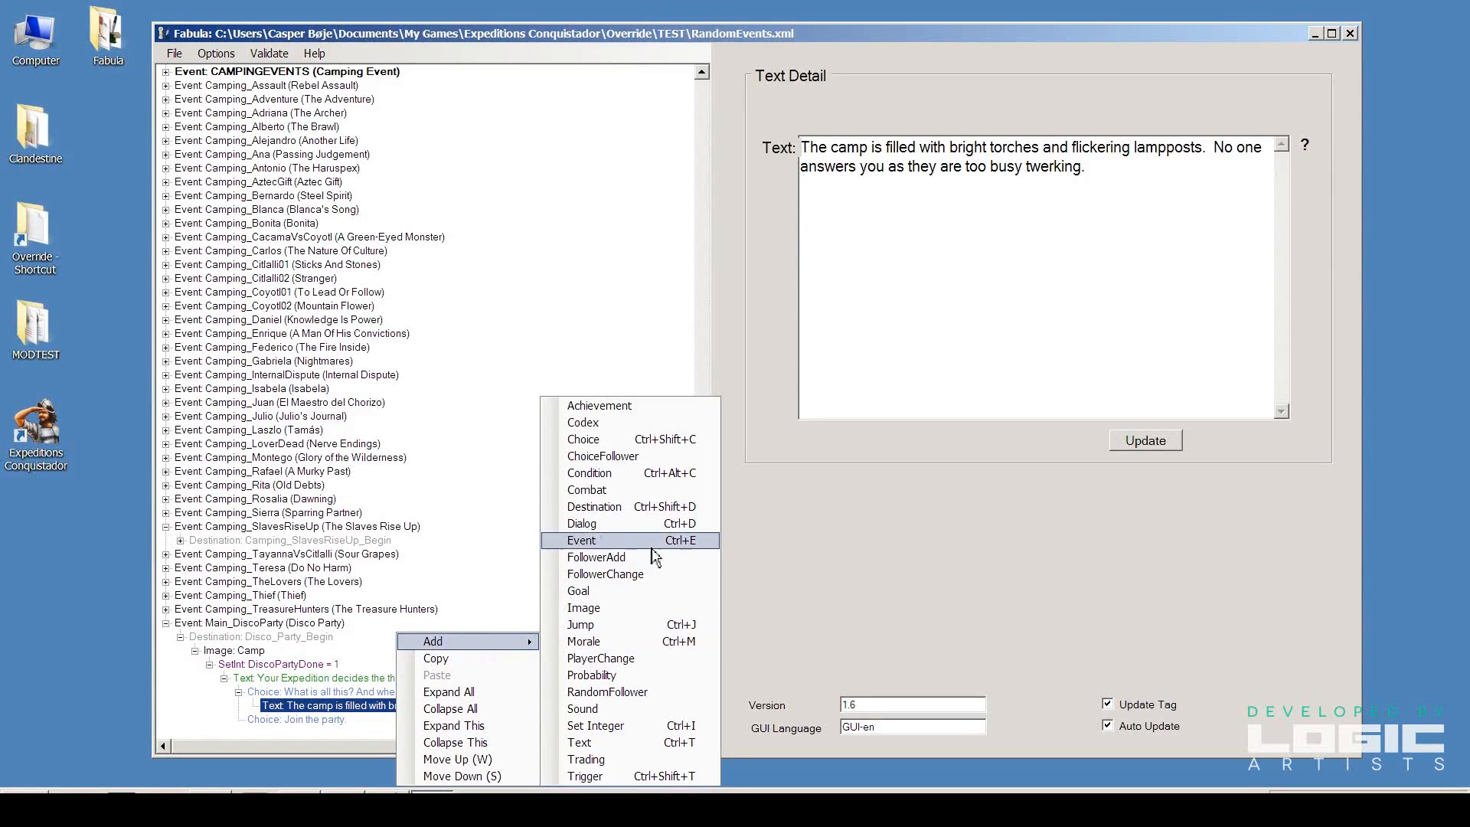
left_click(604, 440)
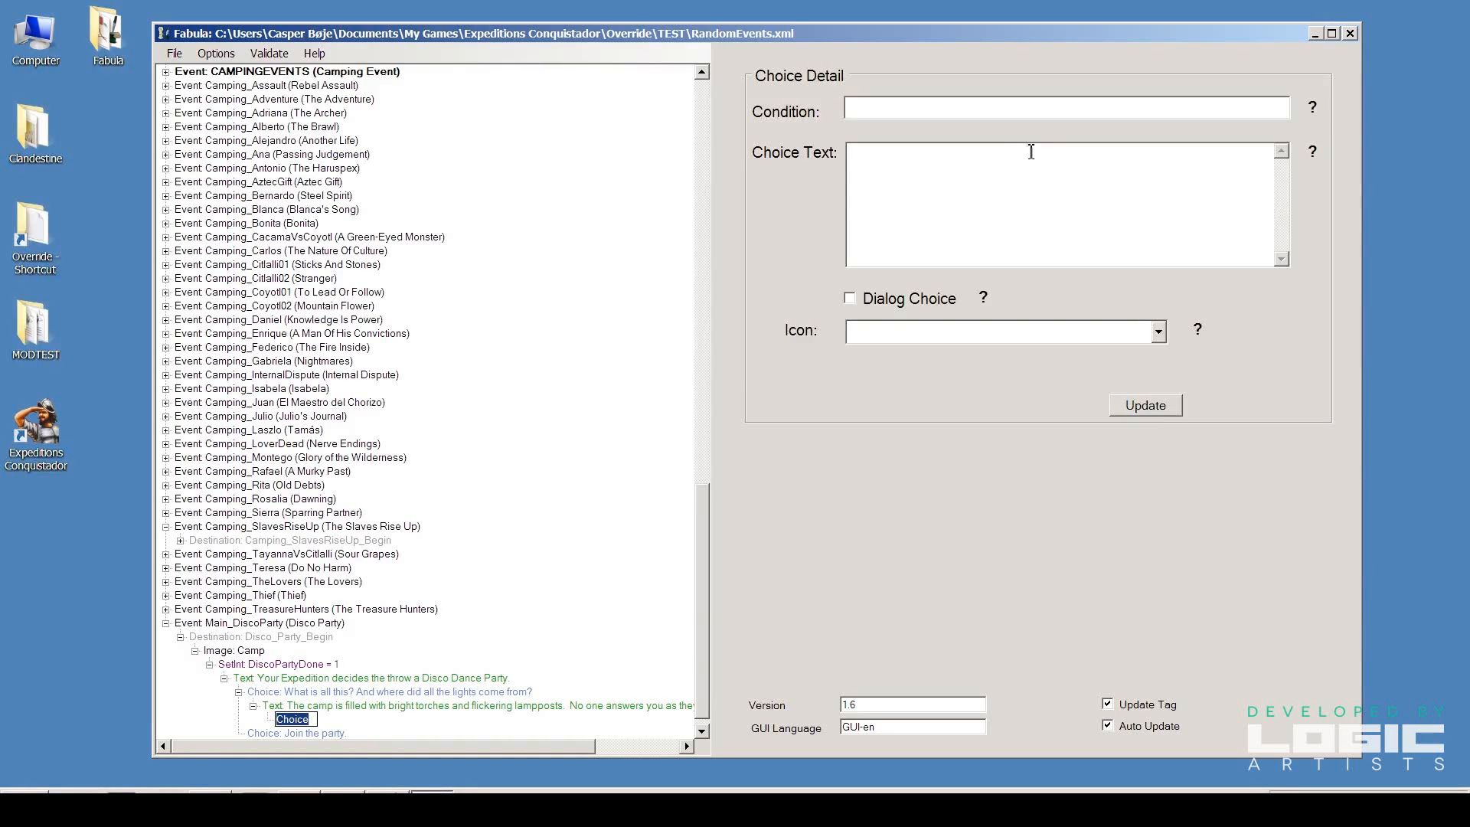
type("Continue.")
left_click(1146, 405)
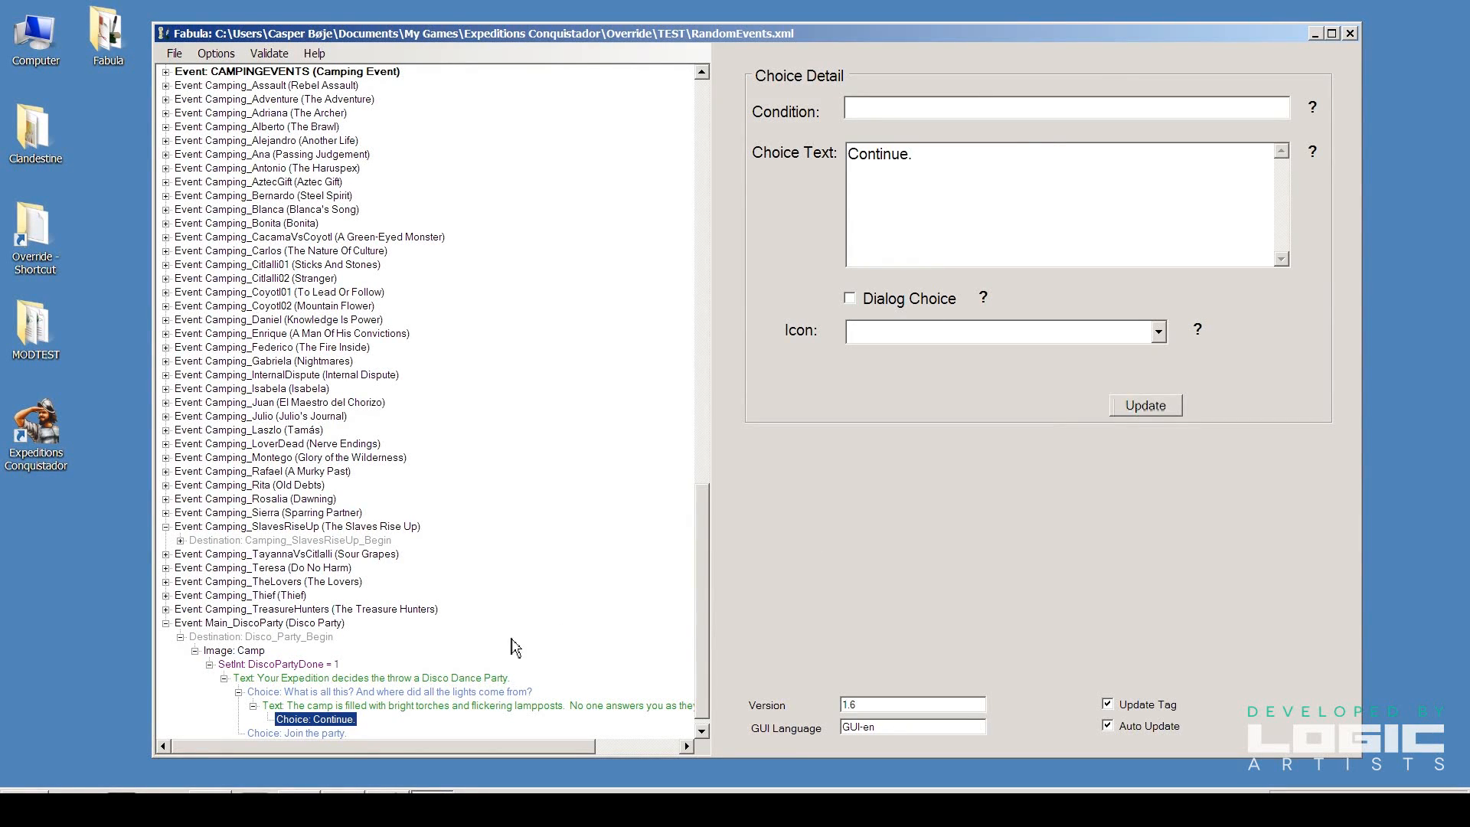
scroll(689, 643, "down", 1)
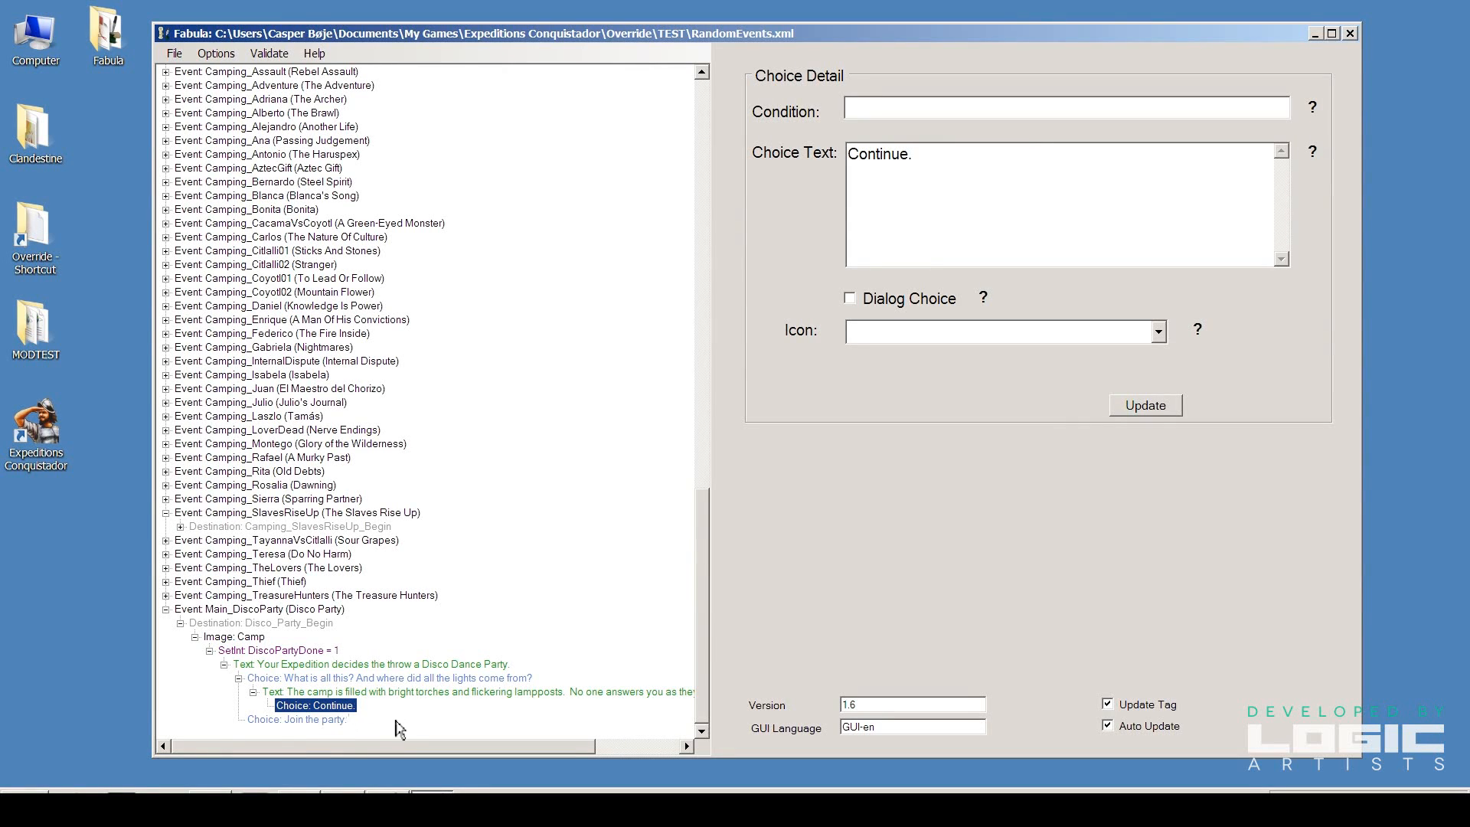
left_click(315, 719)
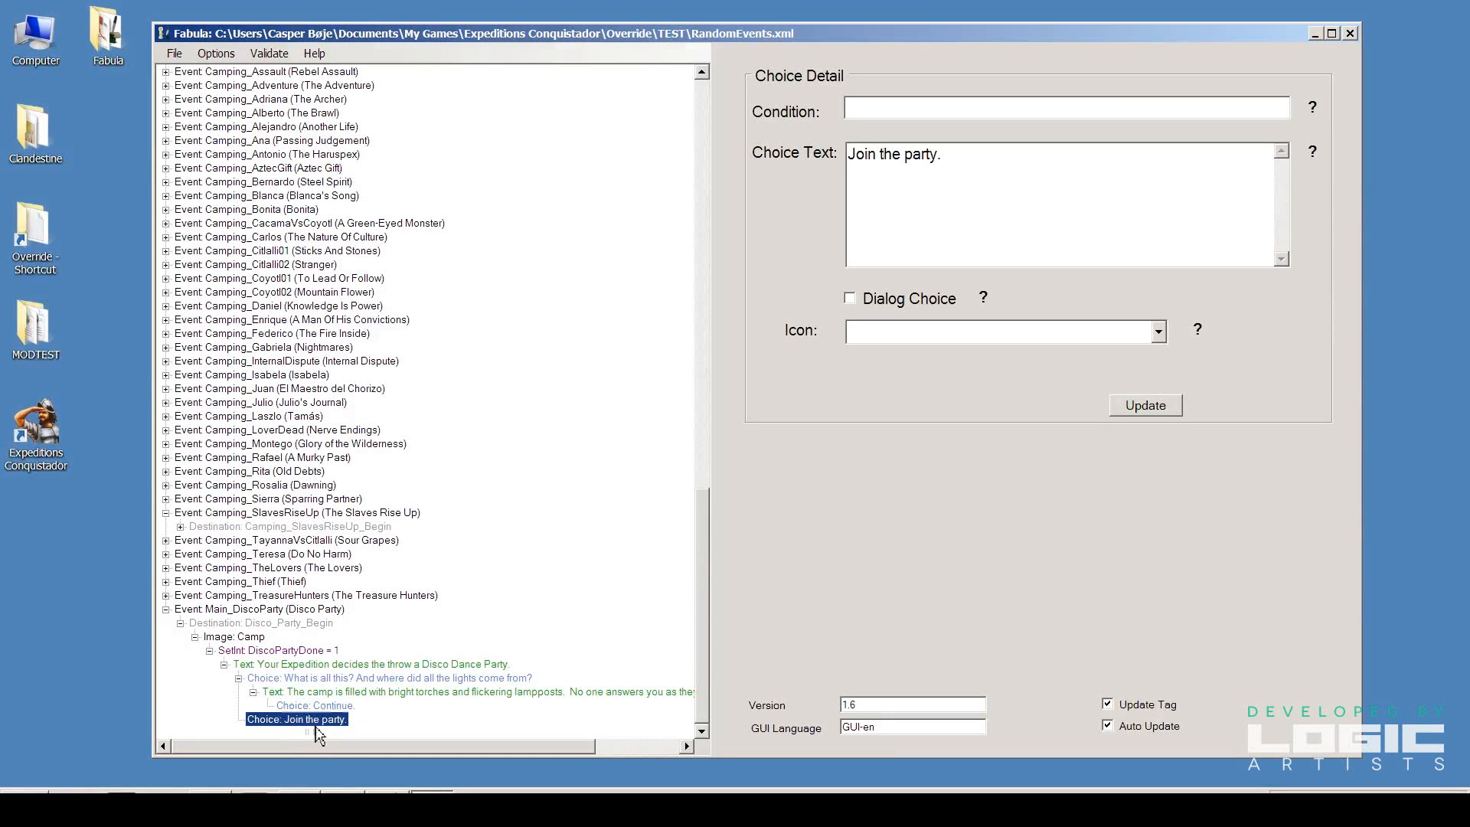
left_click(322, 705)
right_click(325, 705)
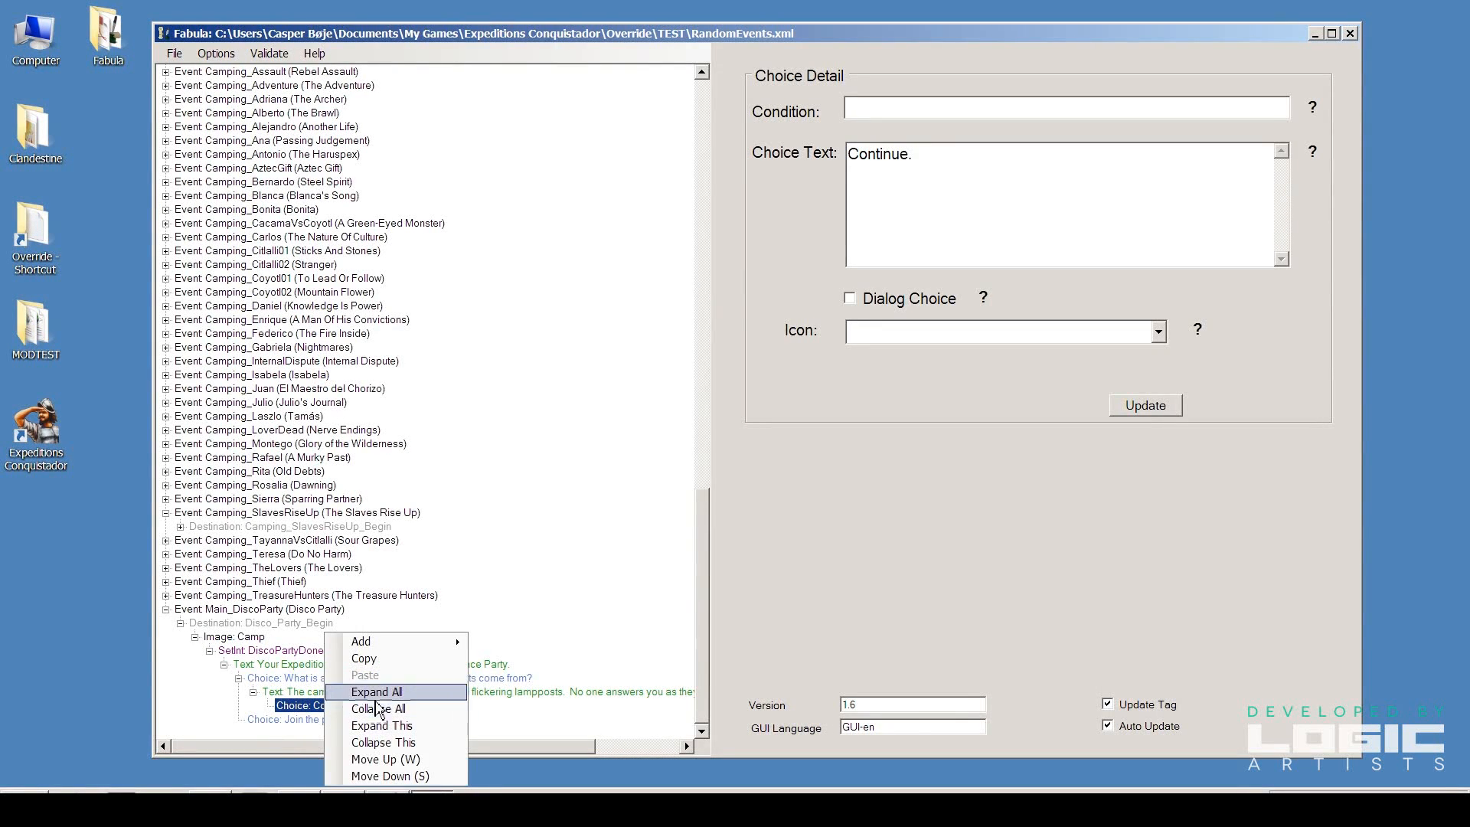
left_click(186, 701)
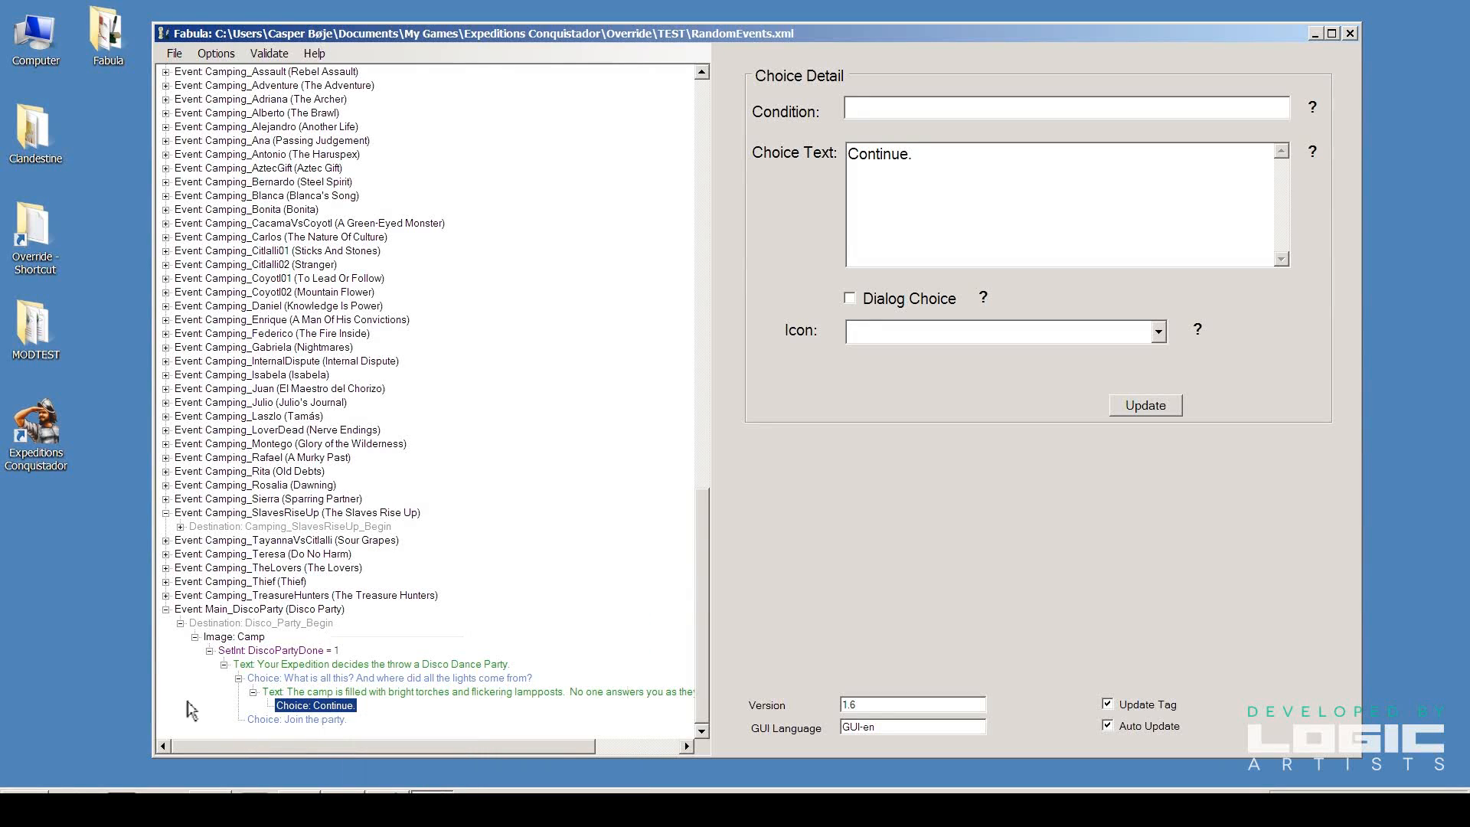
Add a Destination under the choice "Join the party." with the tag "Join_Disco_Party" and apply the update
right_click(329, 722)
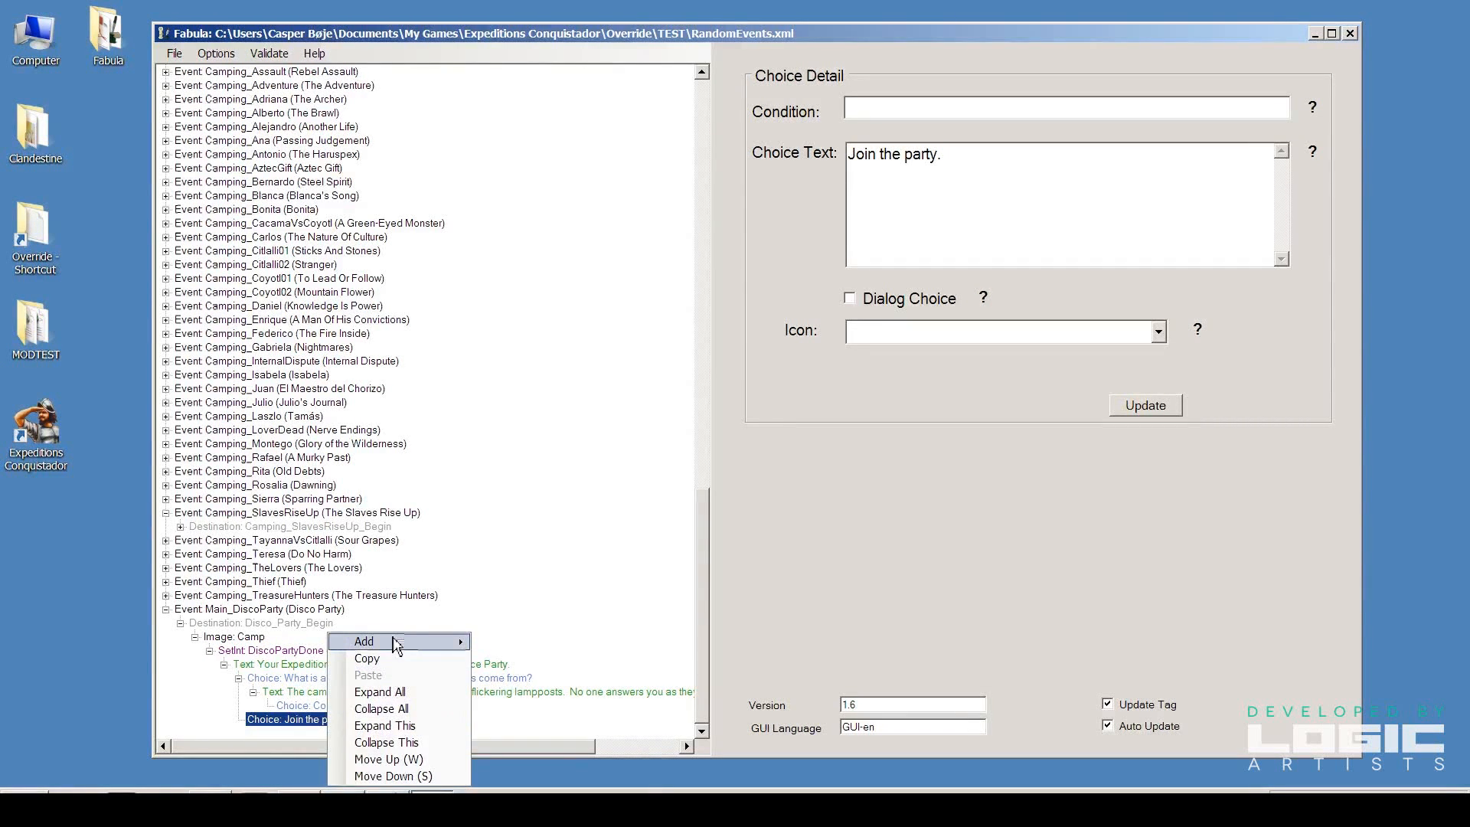
mouse_move(395, 644)
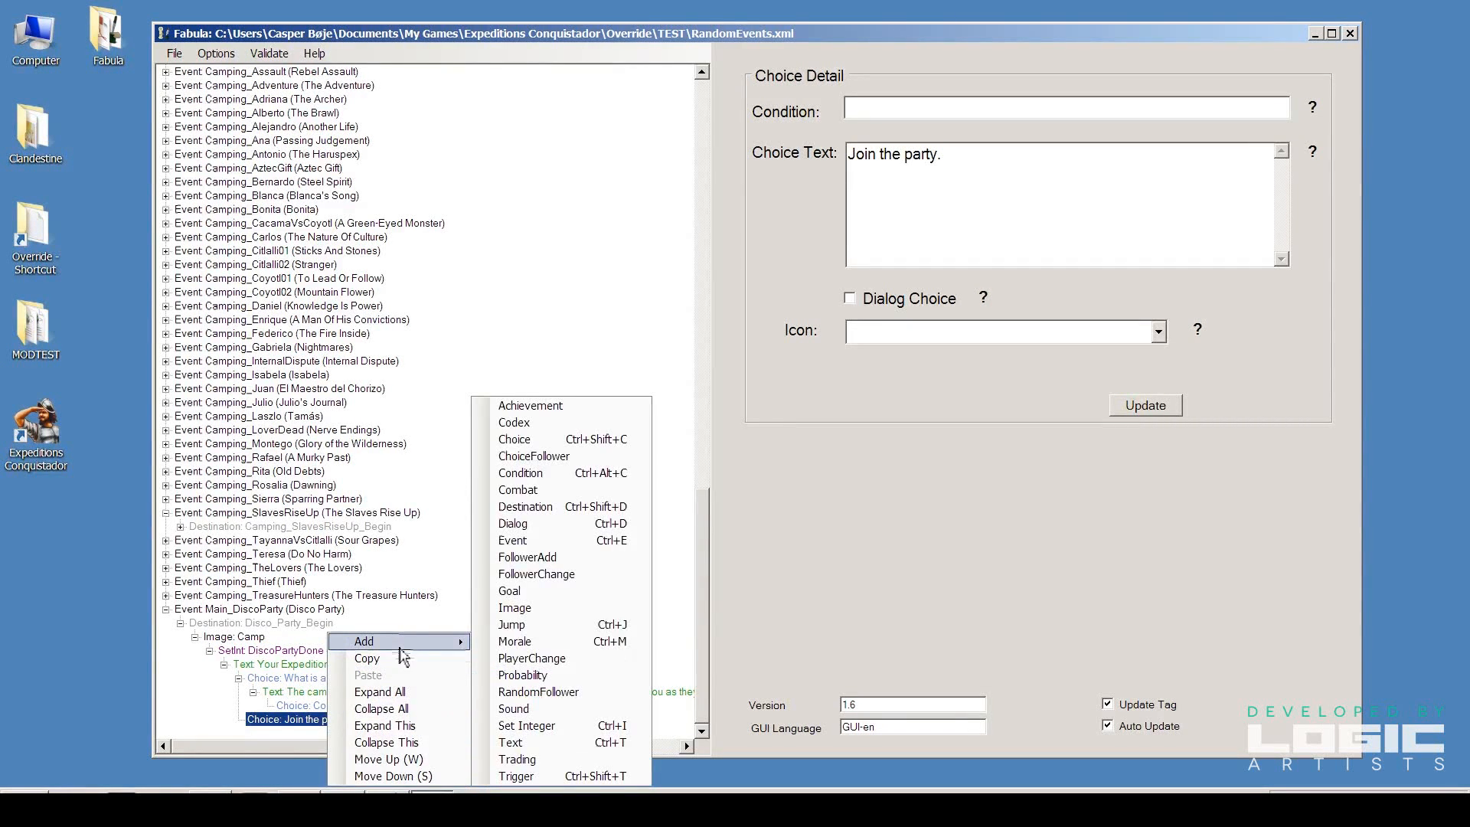
left_click(526, 507)
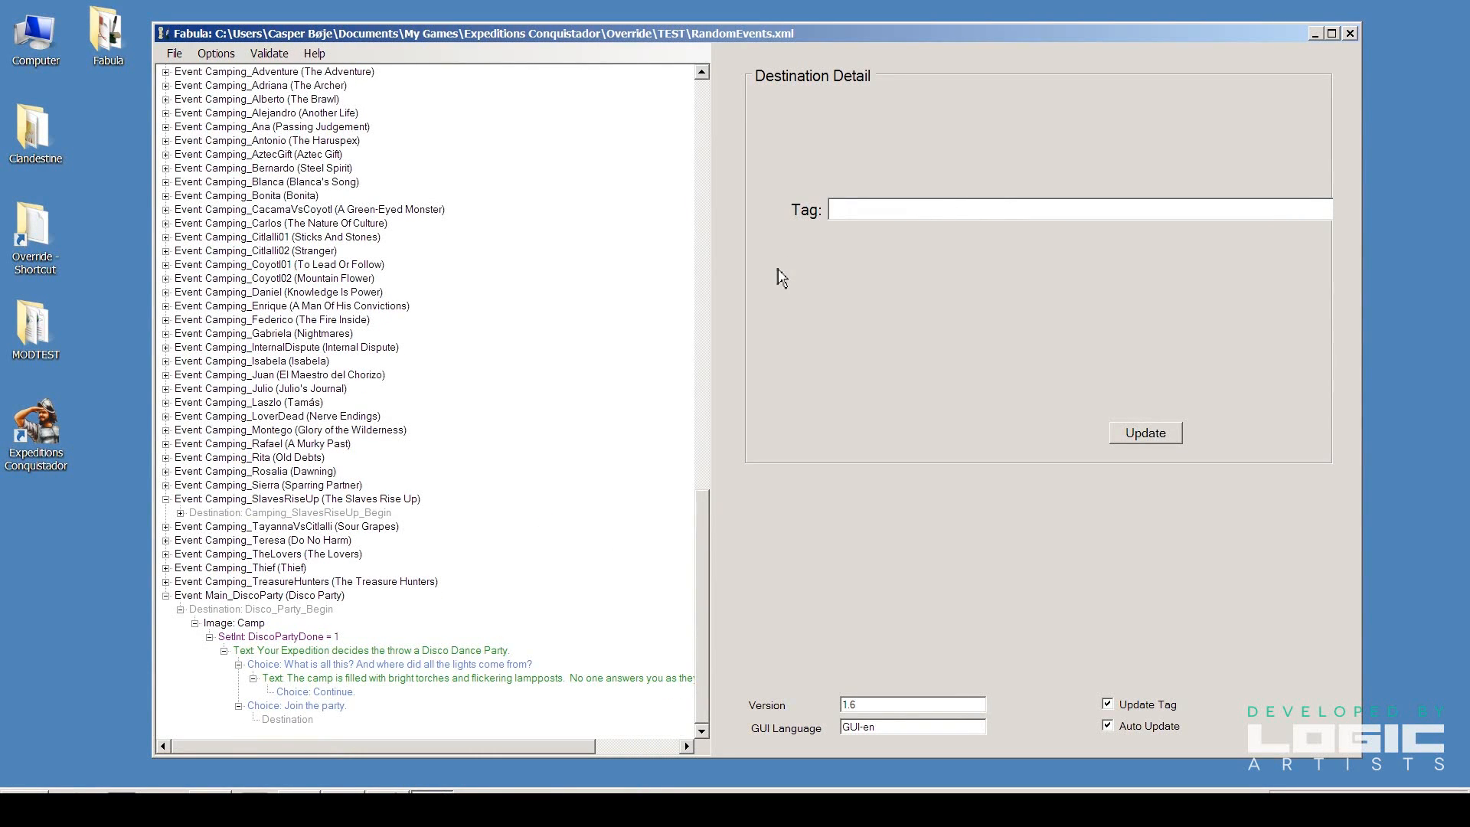
type("Jion")
key("BackSpace")
key("BackSpace")
type("in_Disco_Par")
left_click(1141, 435)
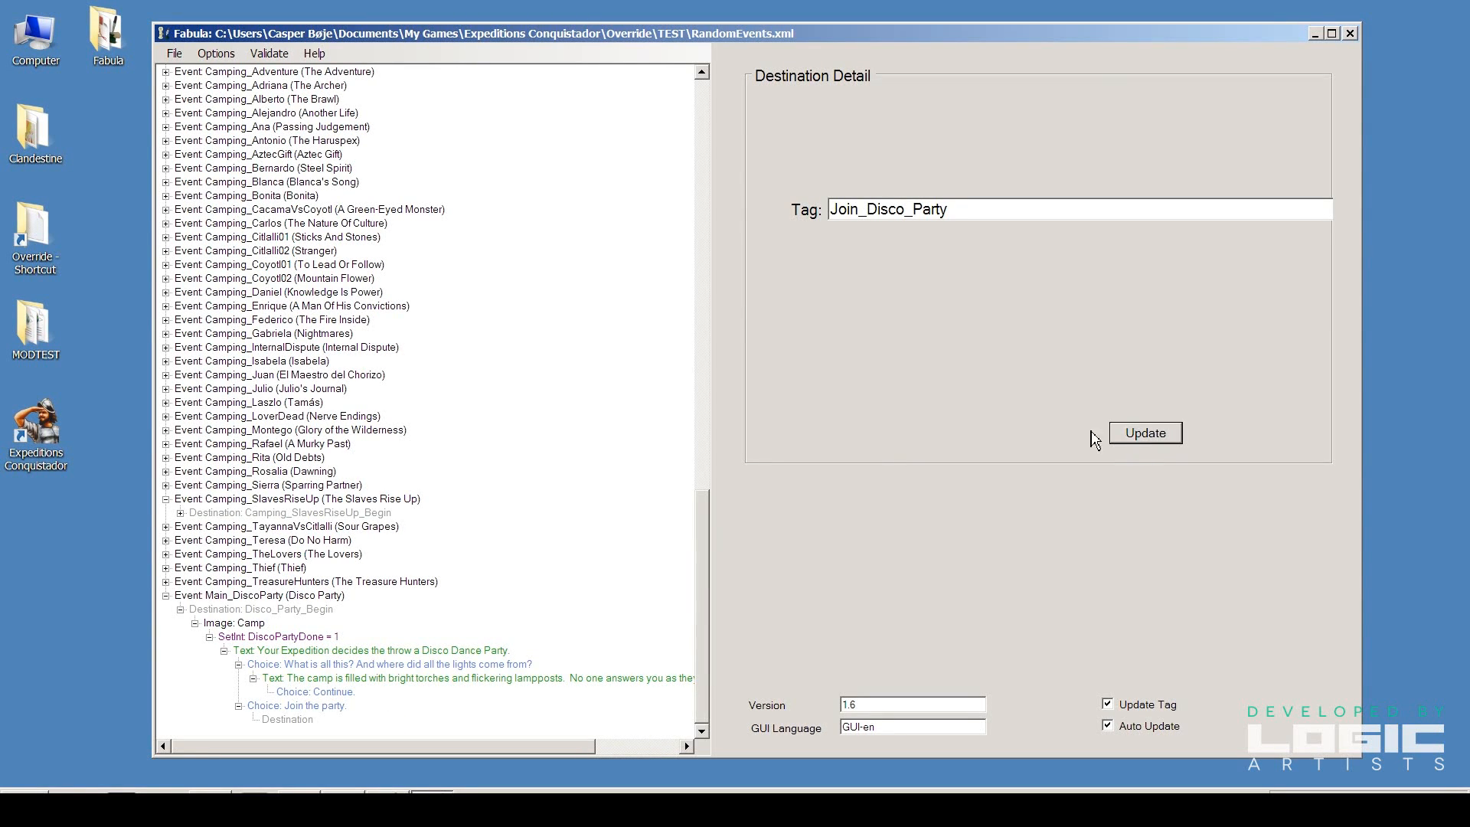
Add a Jump node under the choice "Continue." in Main_DiscoParty
left_click(335, 693)
right_click(341, 705)
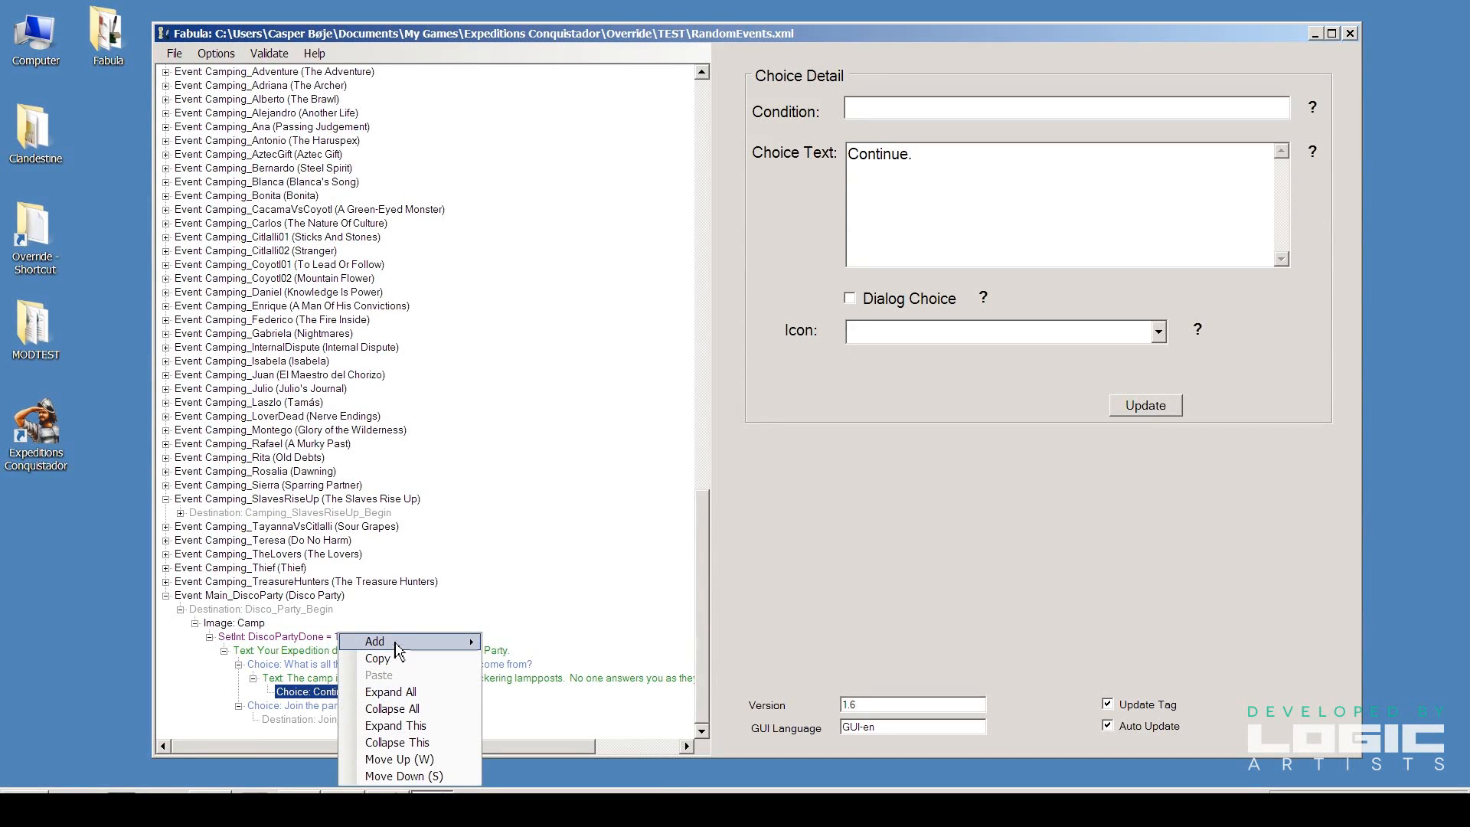
mouse_move(403, 646)
left_click(549, 627)
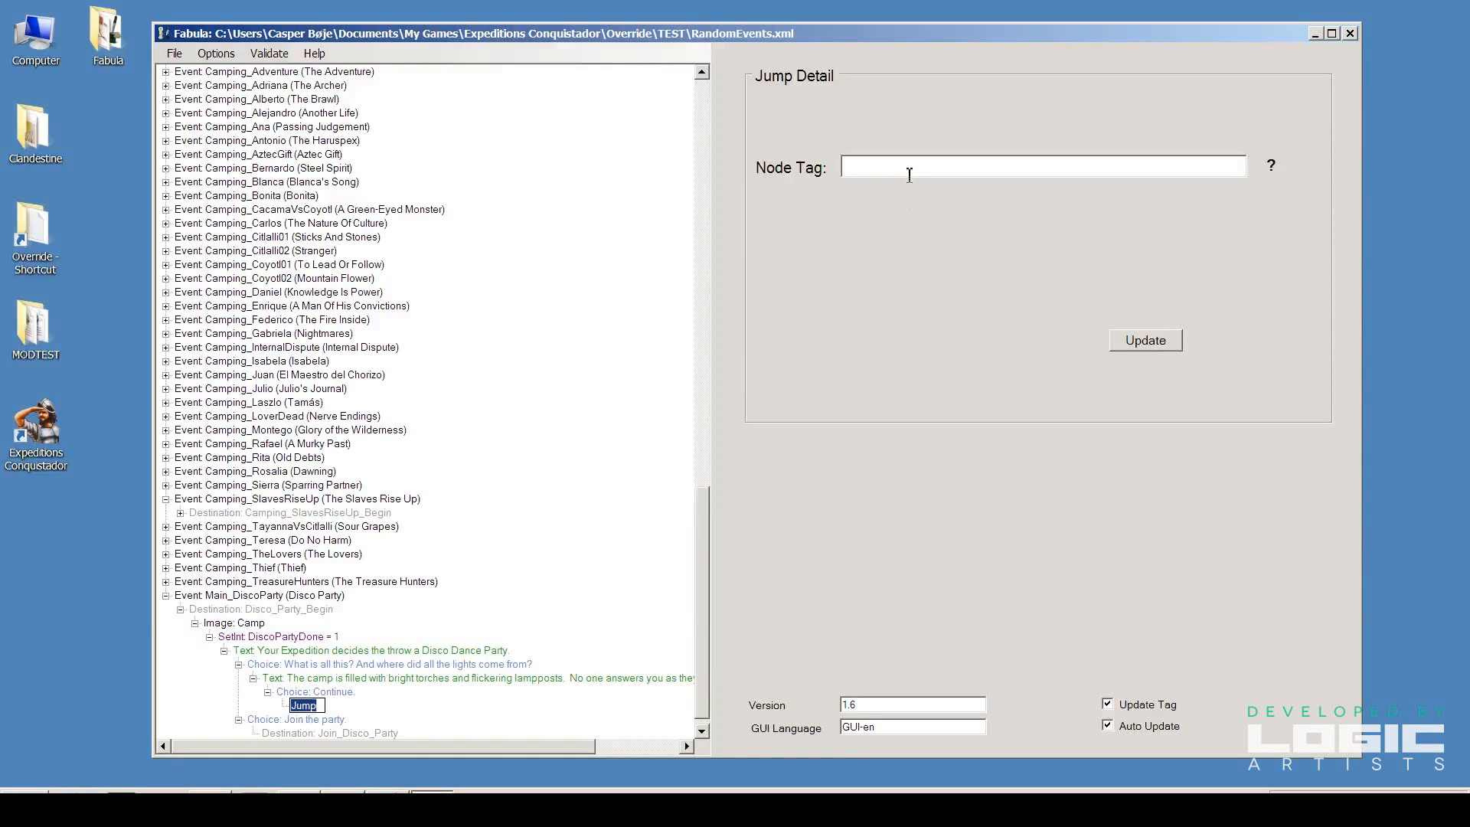
Copy the tag "Join_Disco_Party" from the destination into the new Jump's node tag and apply the update
left_click(387, 733)
double_click(985, 216)
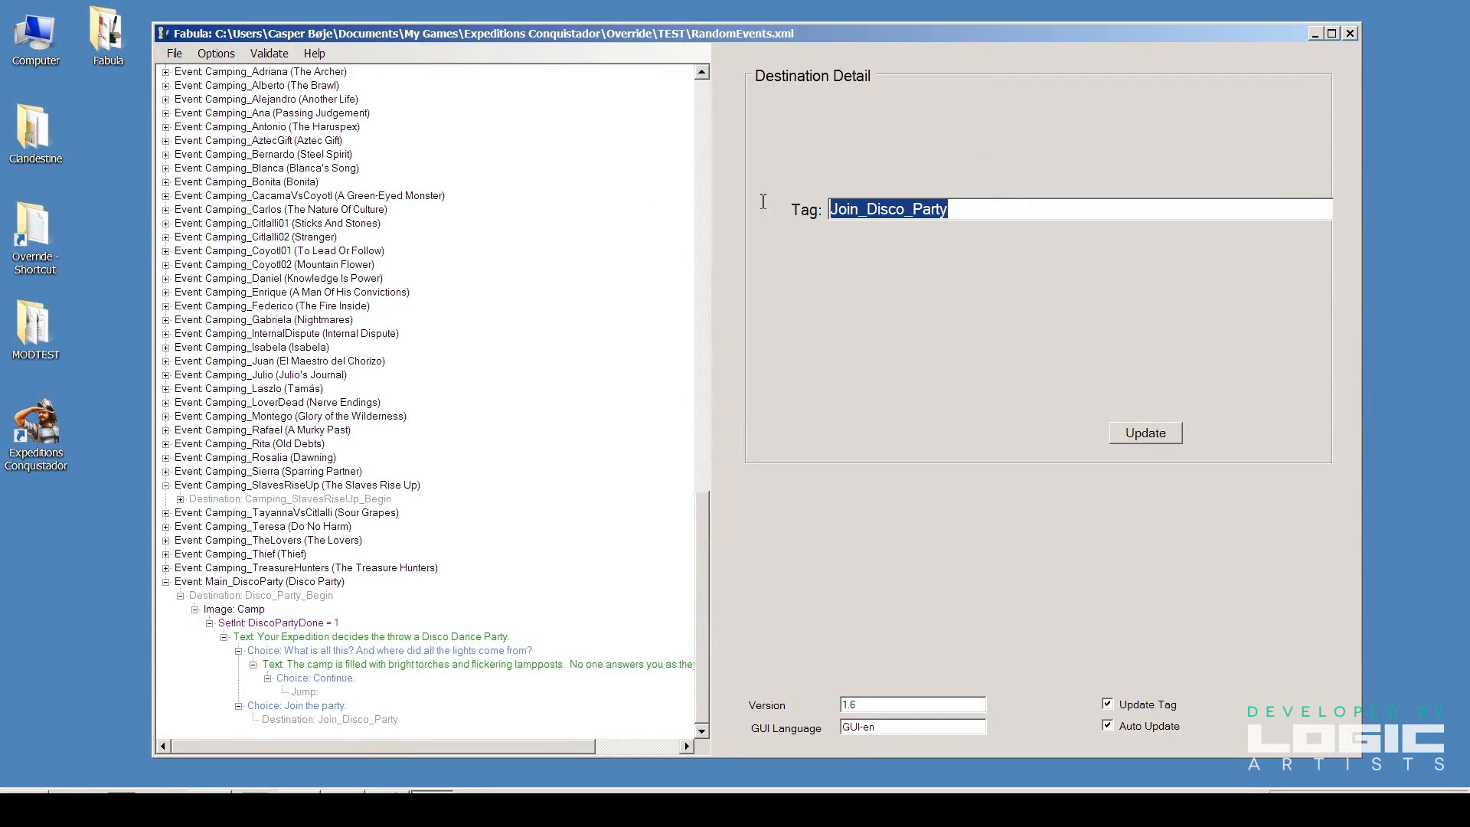
right_click(882, 209)
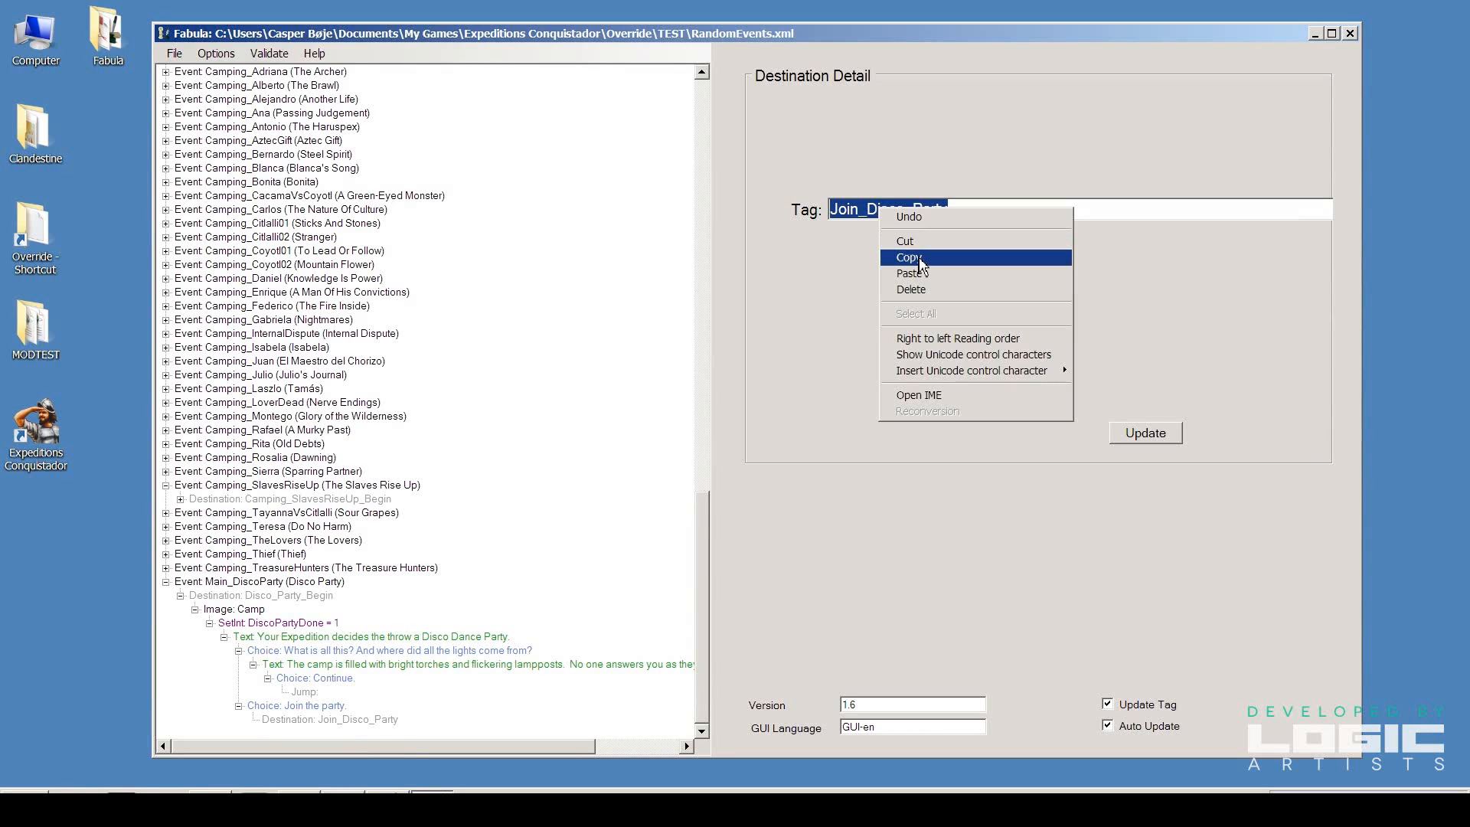
left_click(922, 263)
left_click(304, 691)
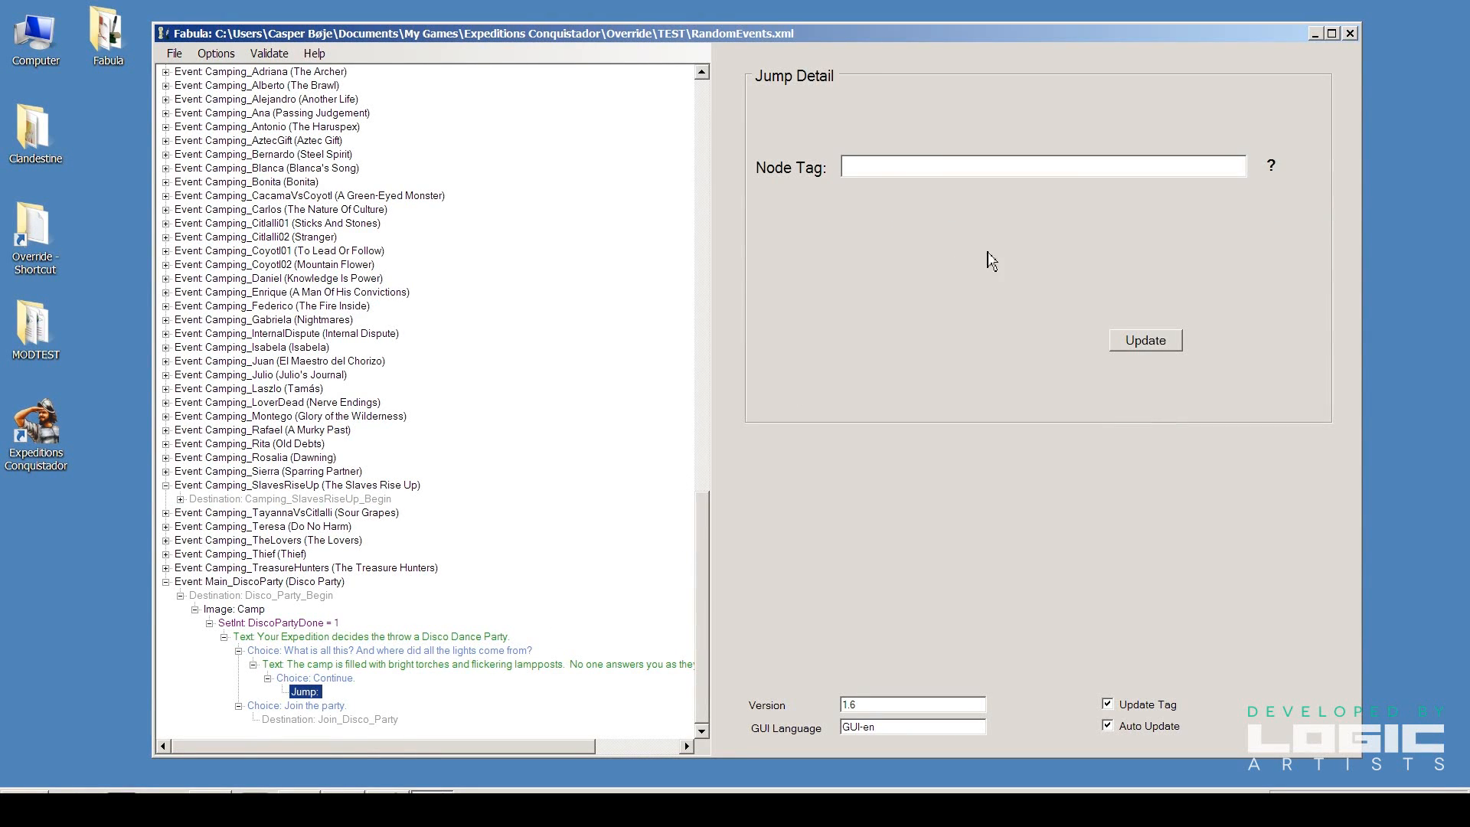
right_click(886, 169)
left_click(927, 238)
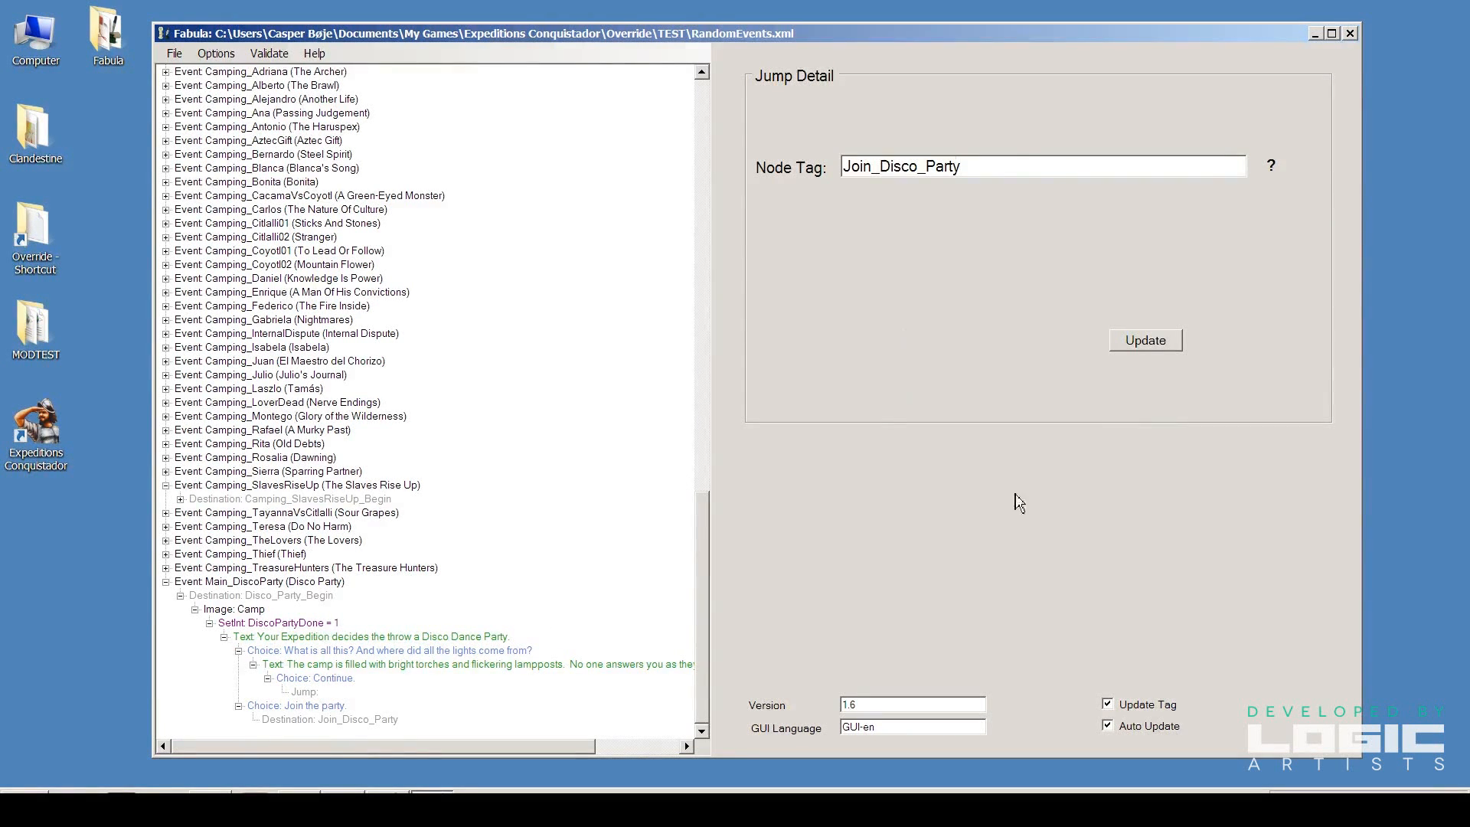
left_click(1144, 342)
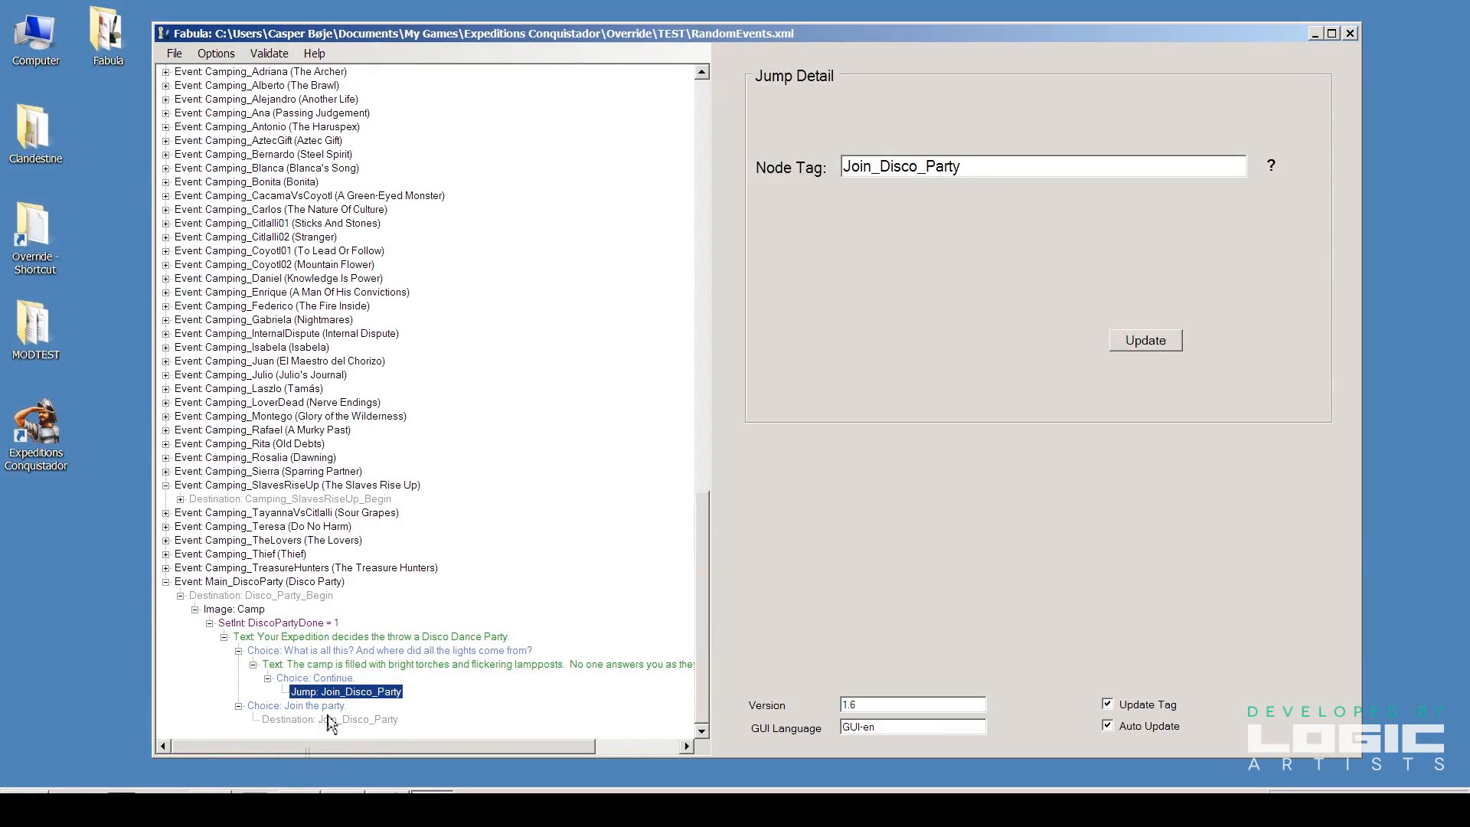
Add a text under Join_Disco_Party reading "You laugh, and dance, and sing and play, and drink, and all were merry that day." and update
right_click(353, 722)
mouse_move(429, 642)
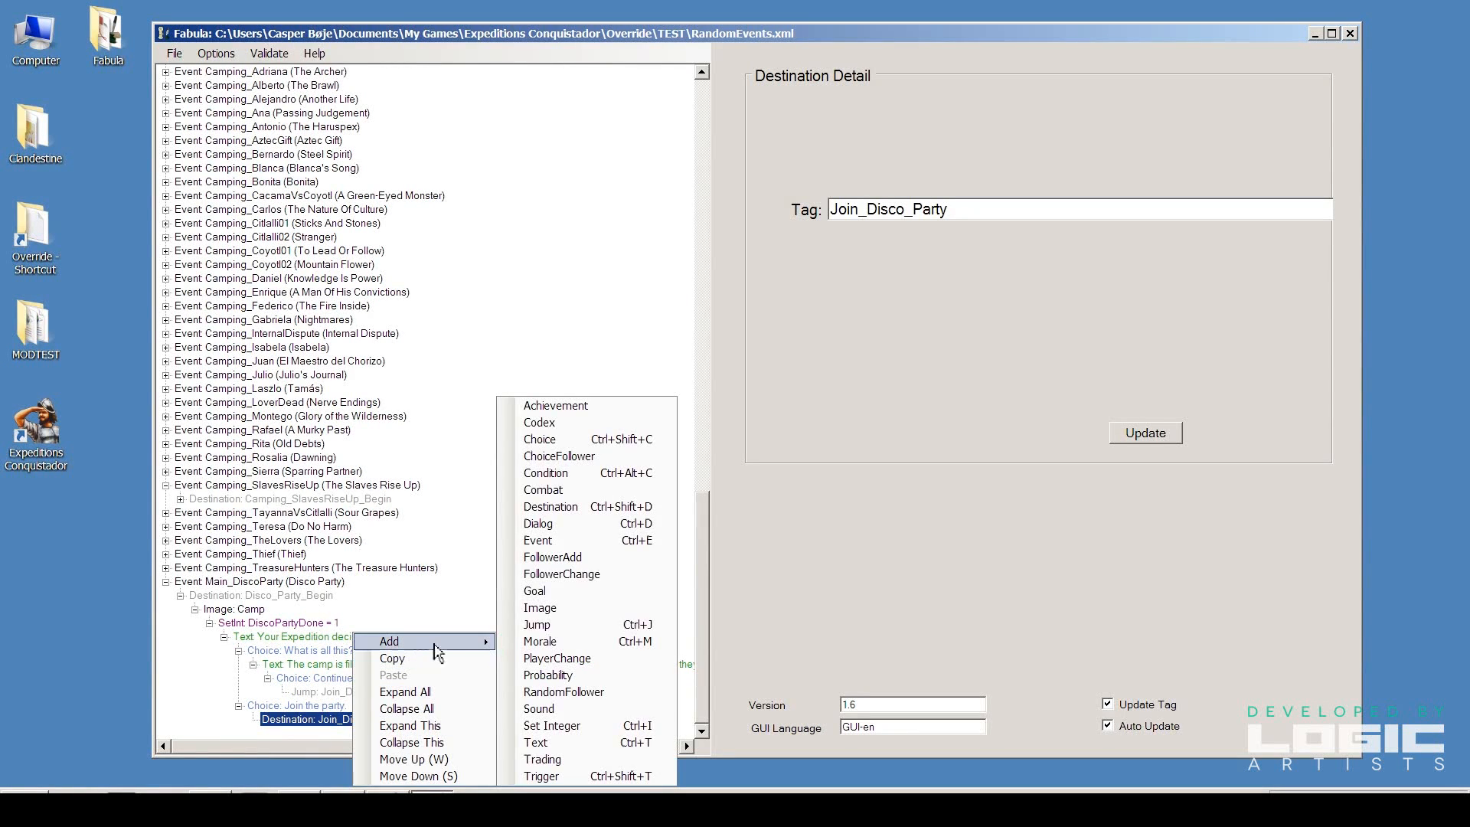
left_click(540, 742)
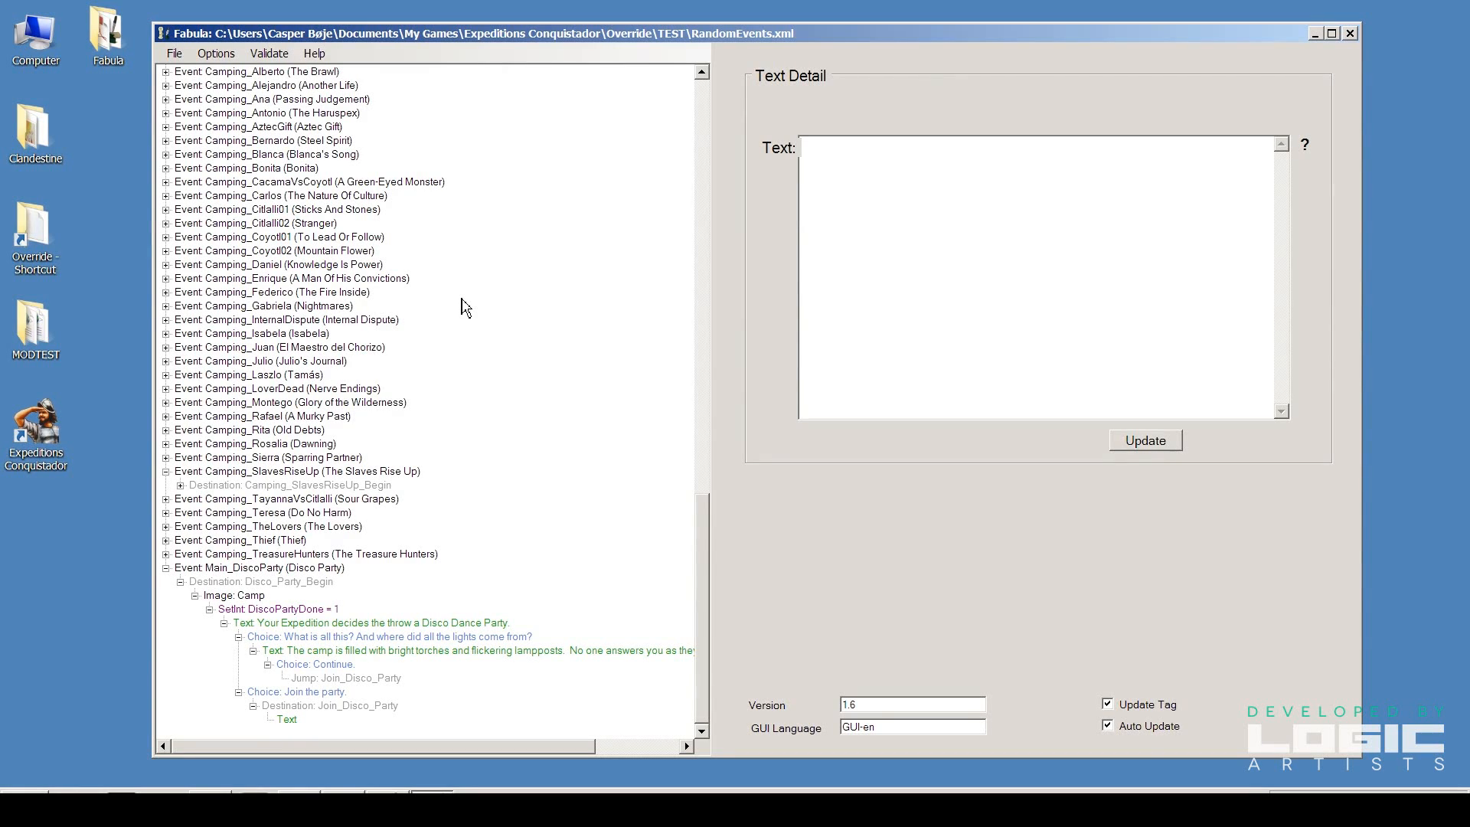
type("YOu laugh")
key("Left")
key("BackSpace")
type("ou laugh, and dance")
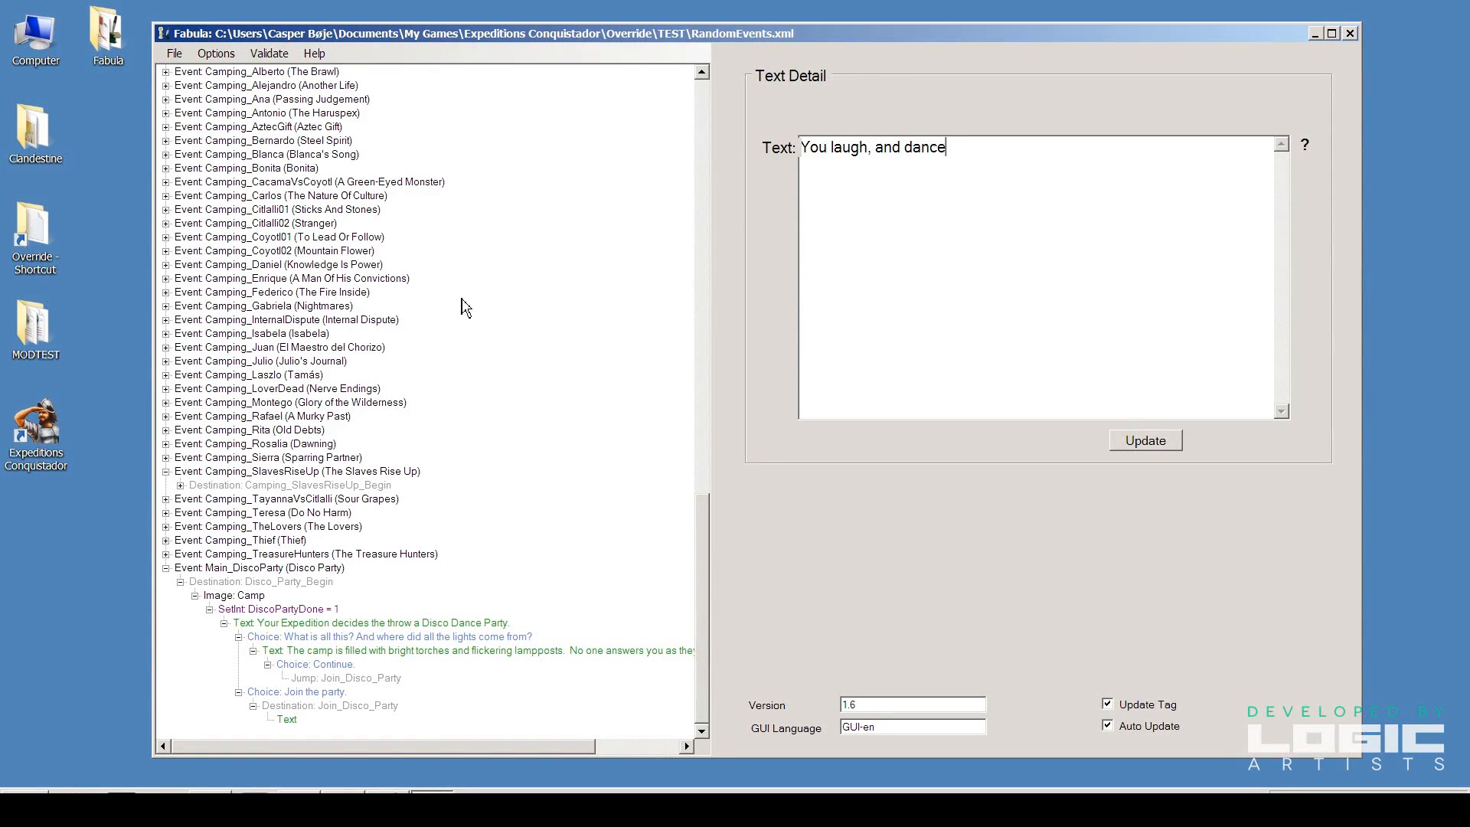
type(", and sing and play, ")
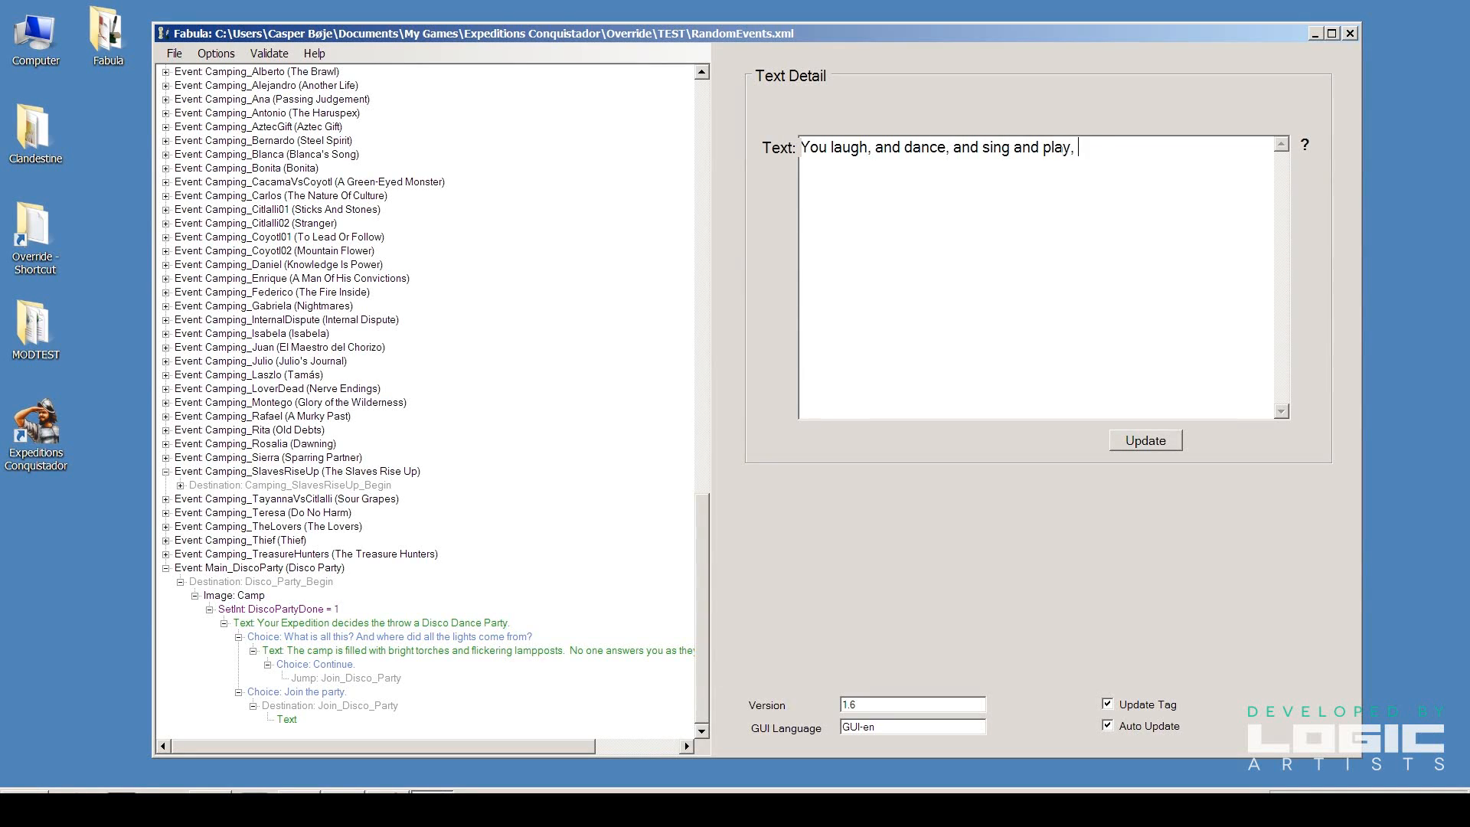
type("and drink, and all were merry that day.")
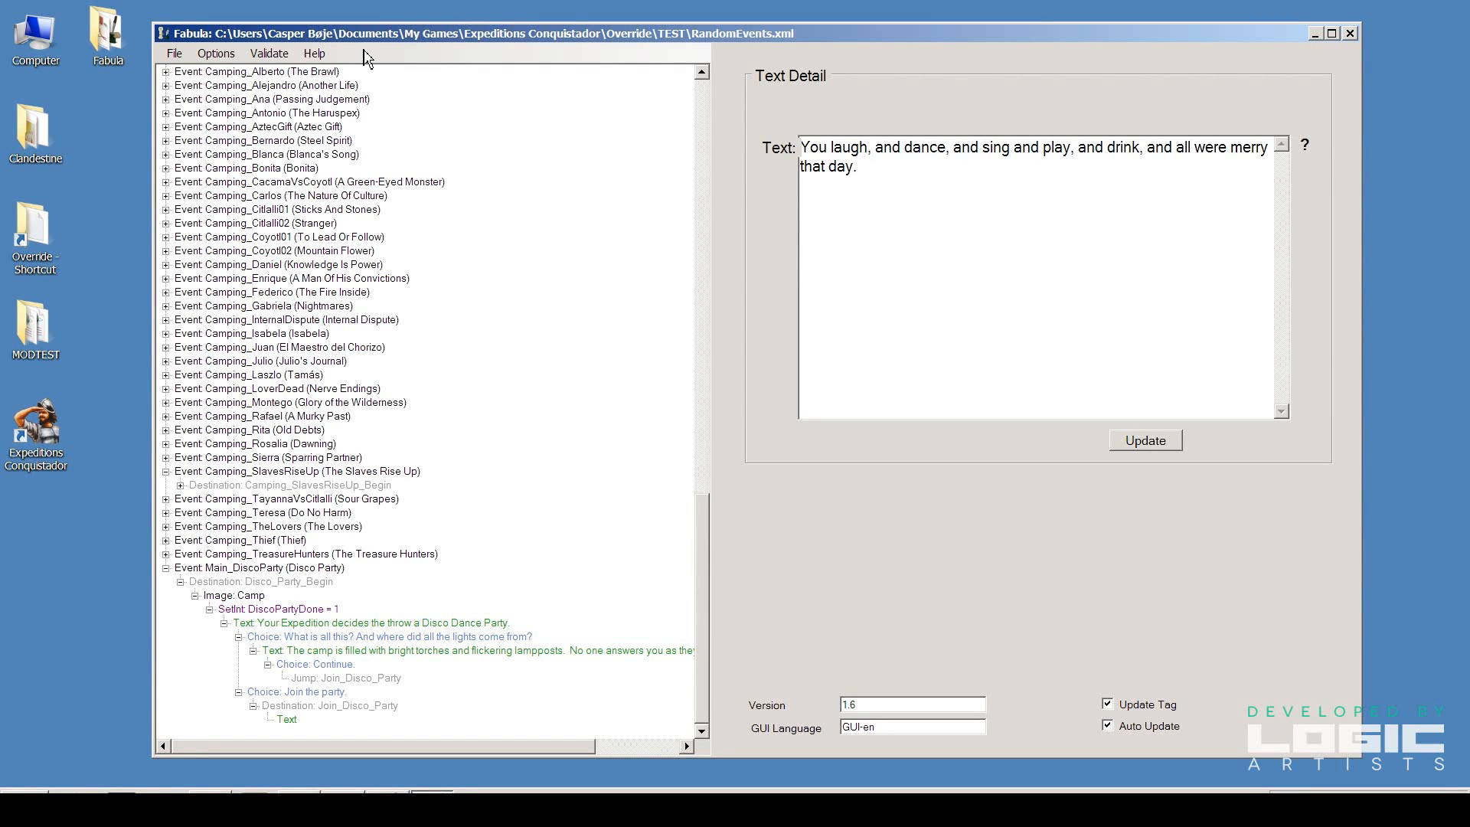
left_click(1119, 446)
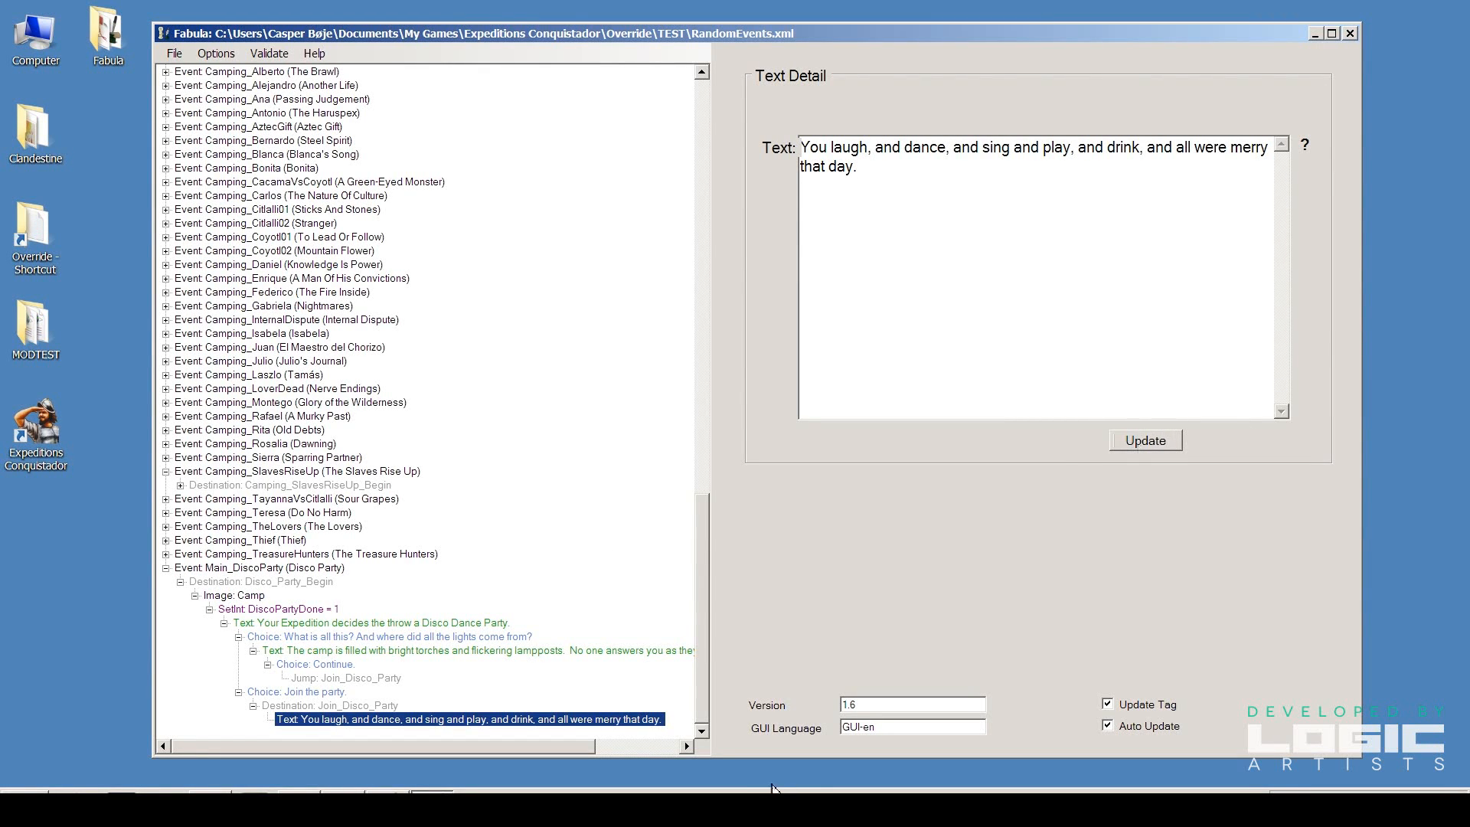
Review the DiscoPartyDone condition and its jump under MAINEVENTS, and the choices, jump and destination inside Main_DiscoParty
left_click_drag(703, 553, 672, 148)
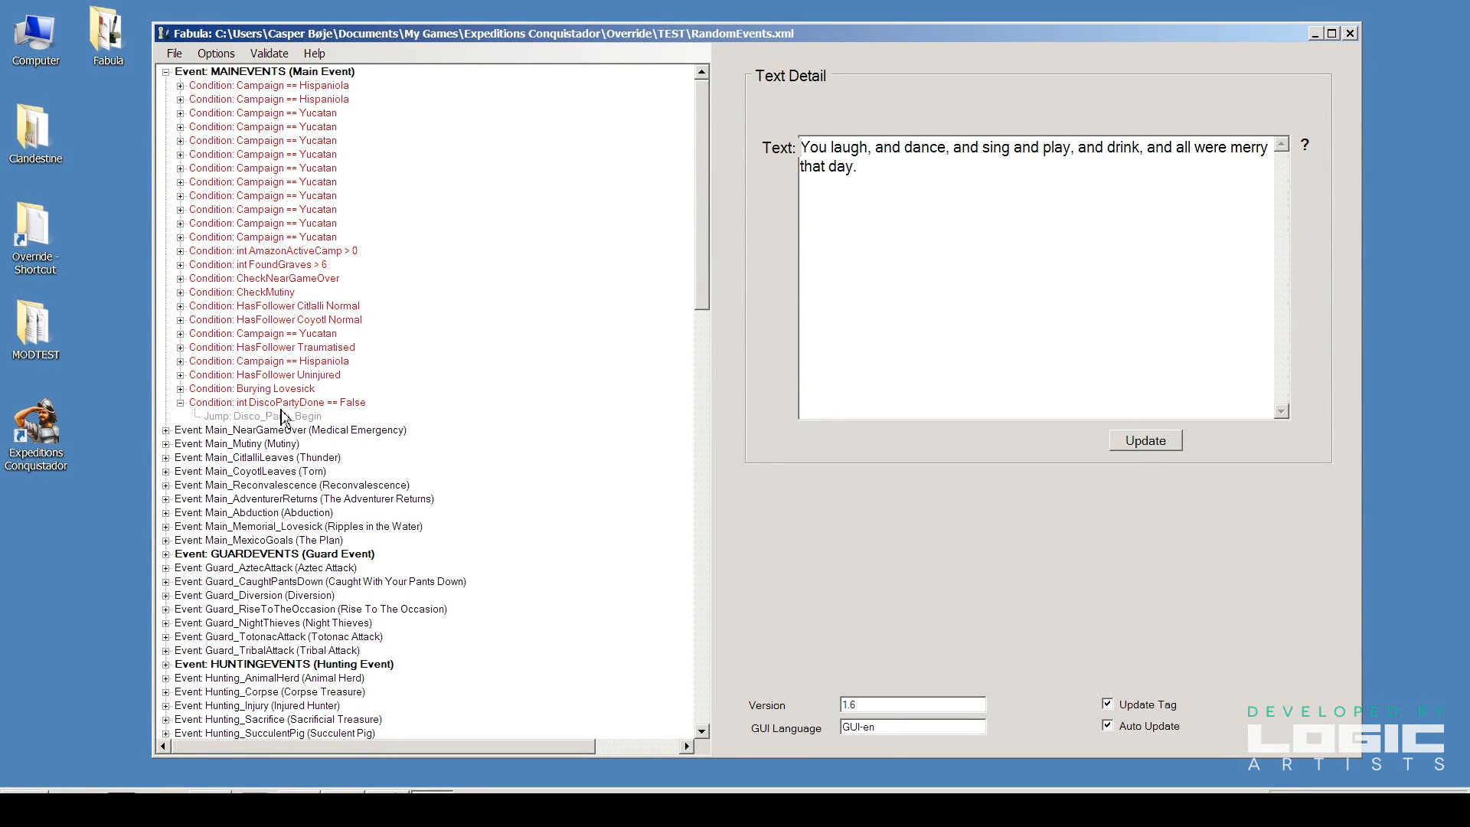
left_click_drag(707, 278, 710, 313)
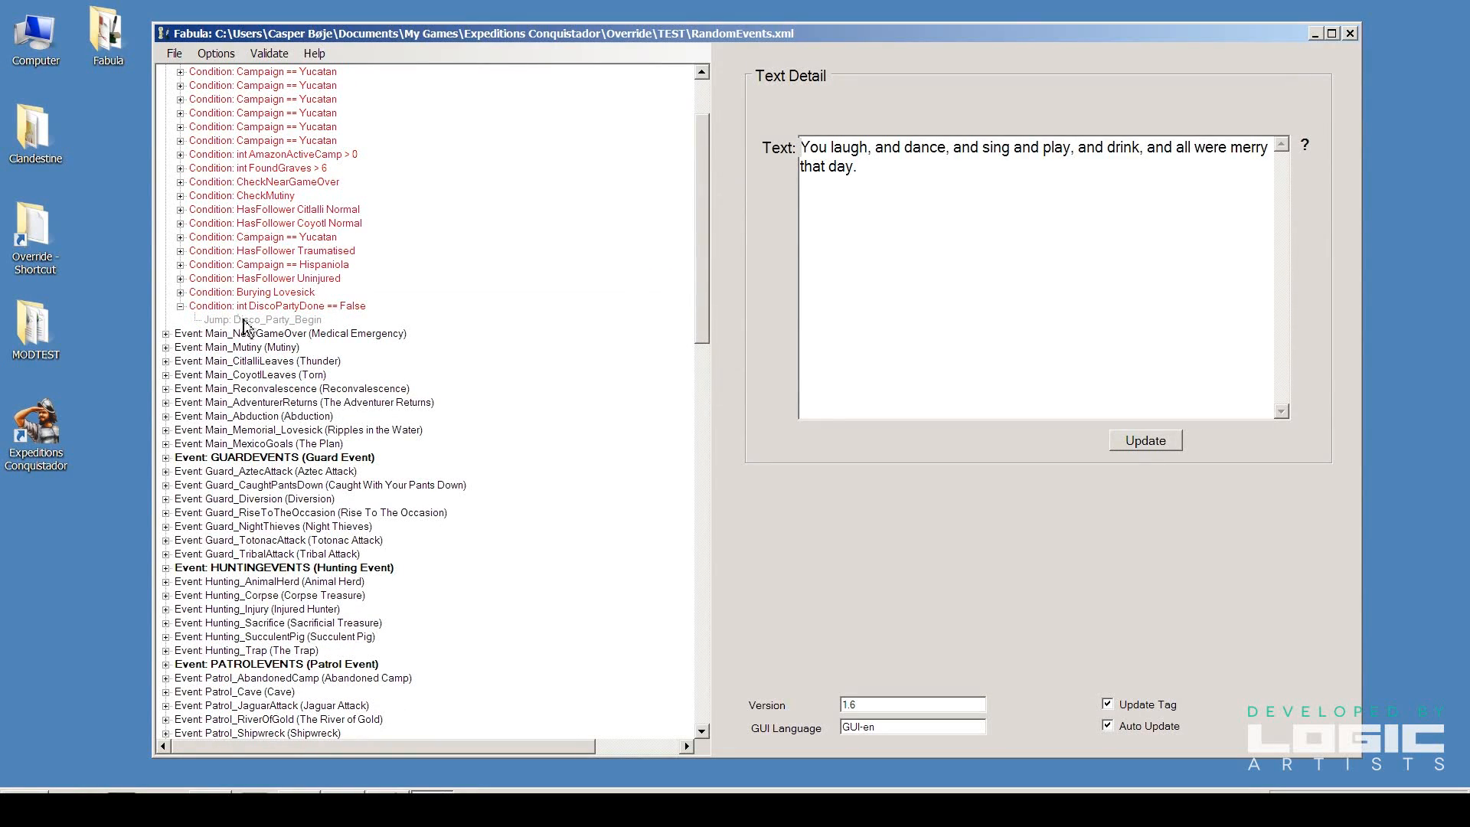
left_click_drag(705, 320, 705, 701)
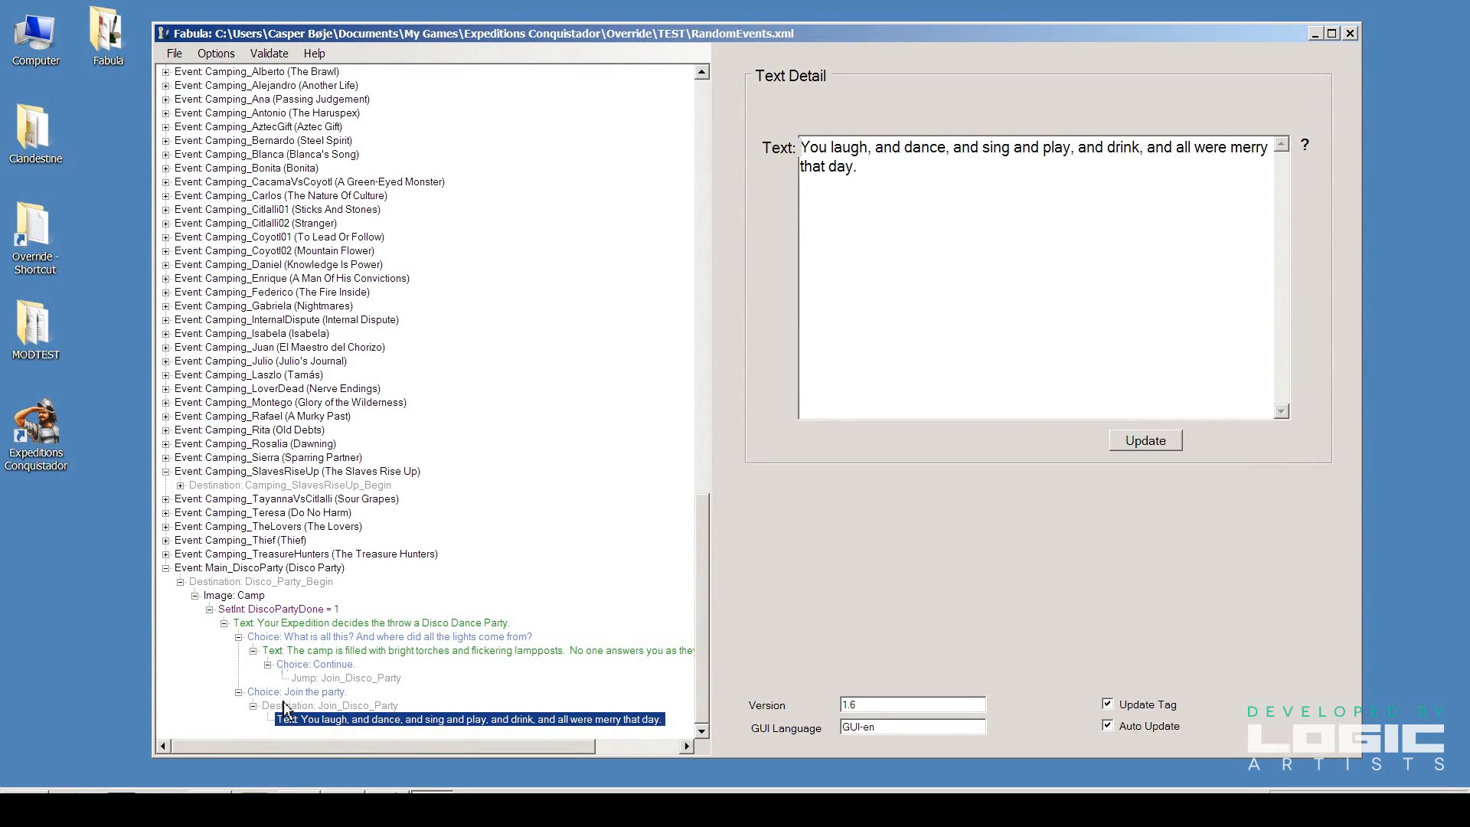
left_click(253, 651)
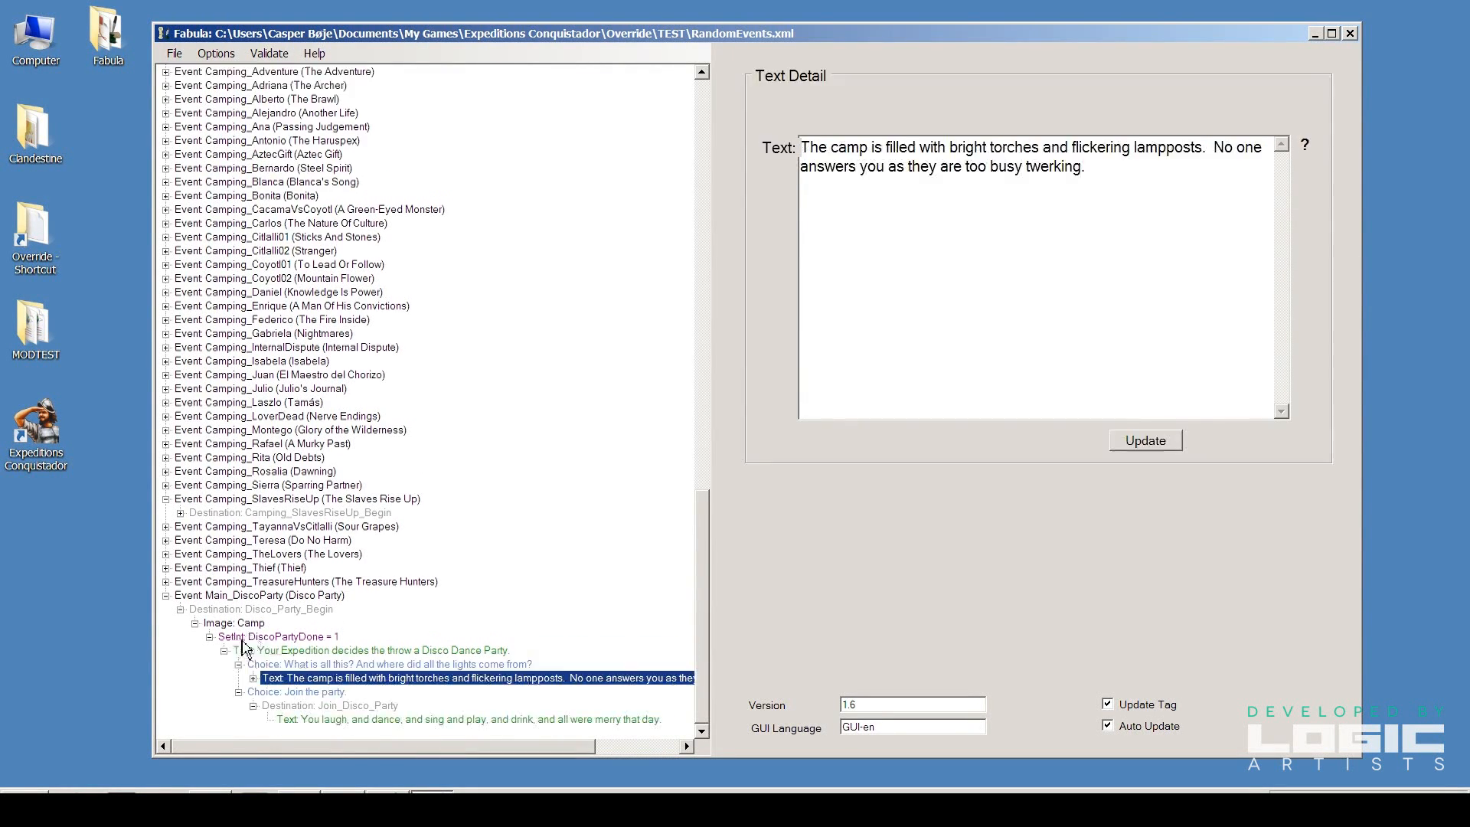
left_click(254, 708)
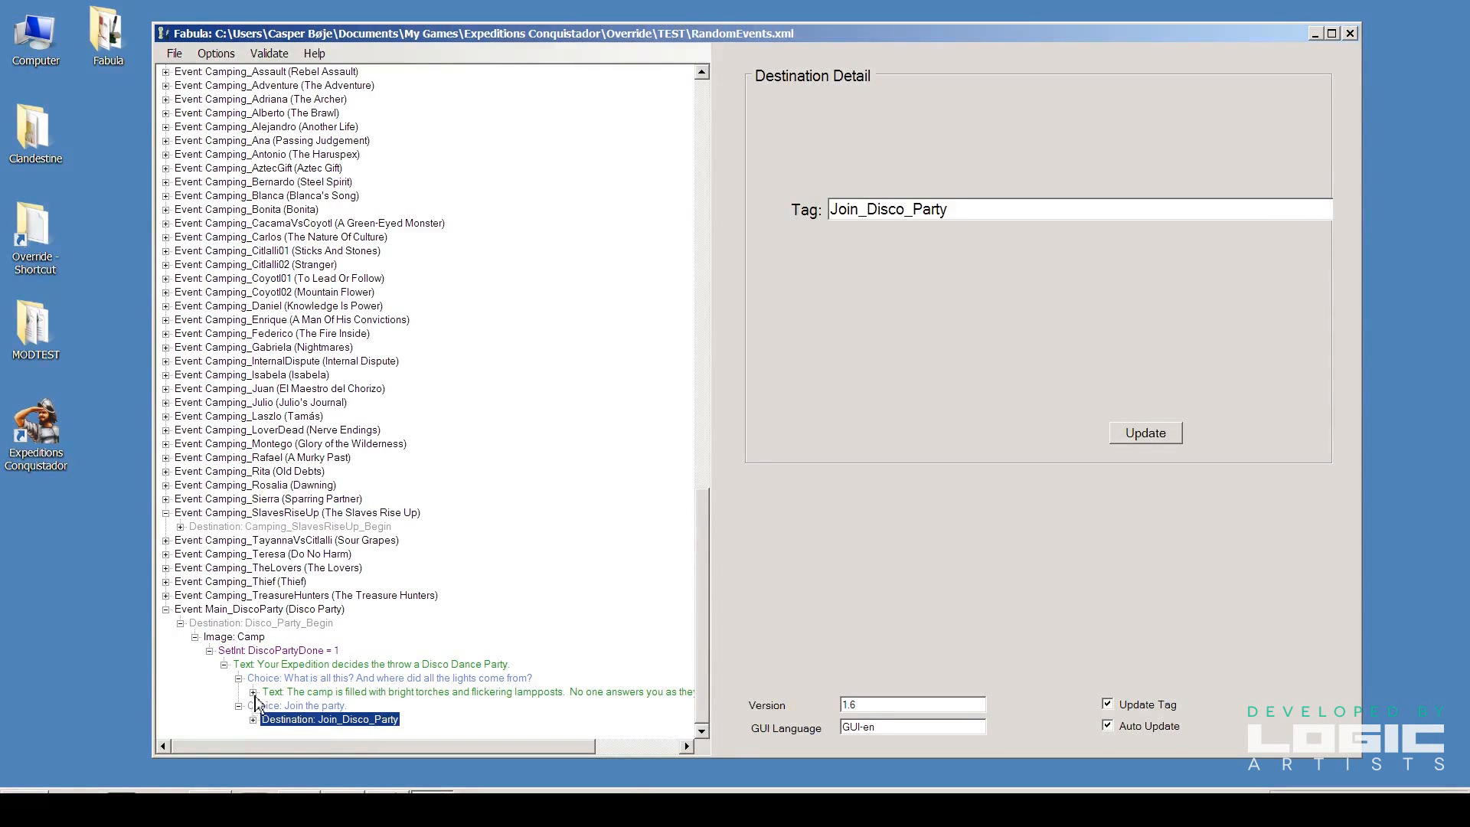
left_click(253, 692)
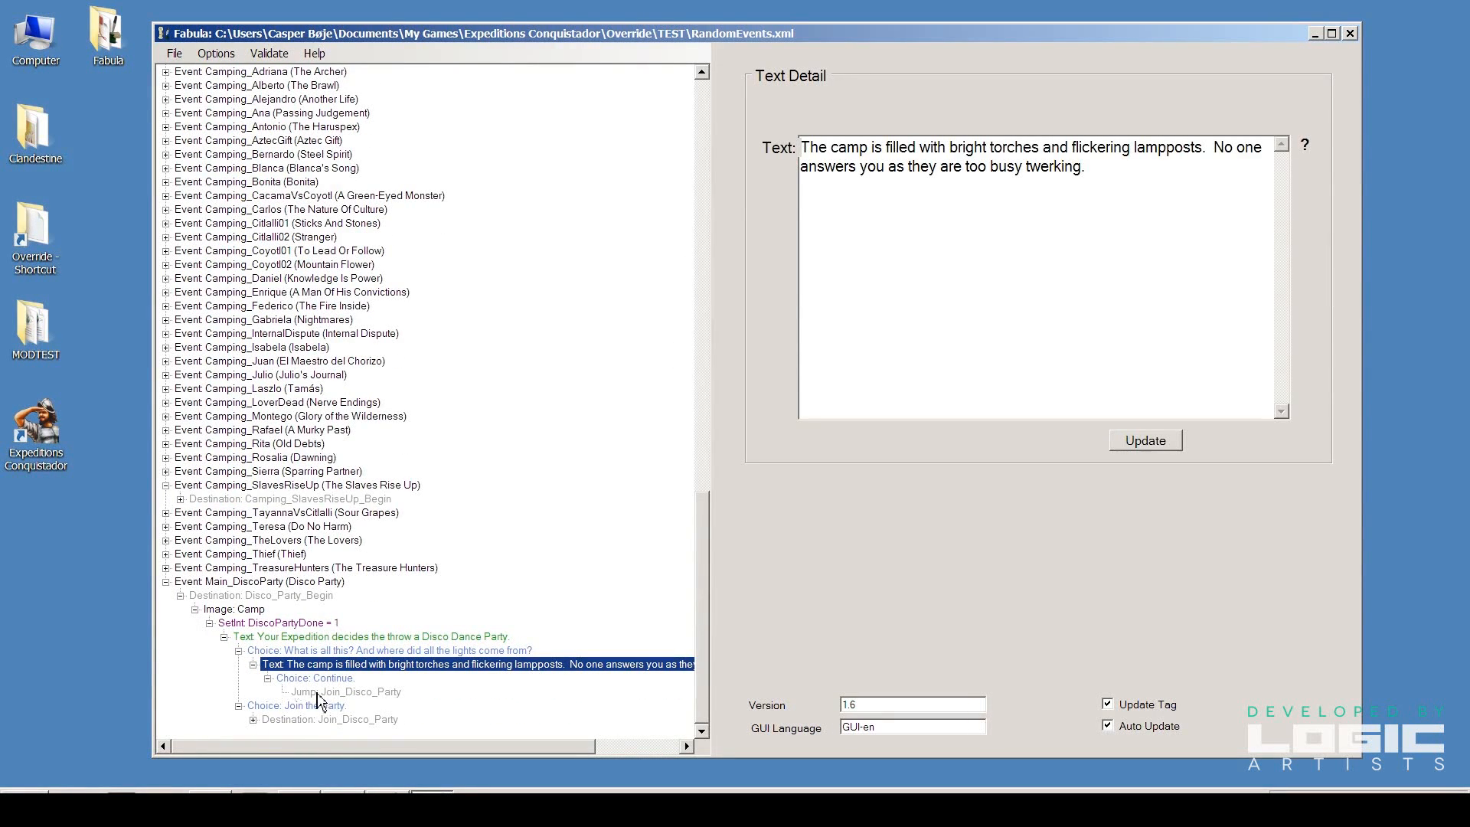
left_click(253, 720)
left_click(349, 720)
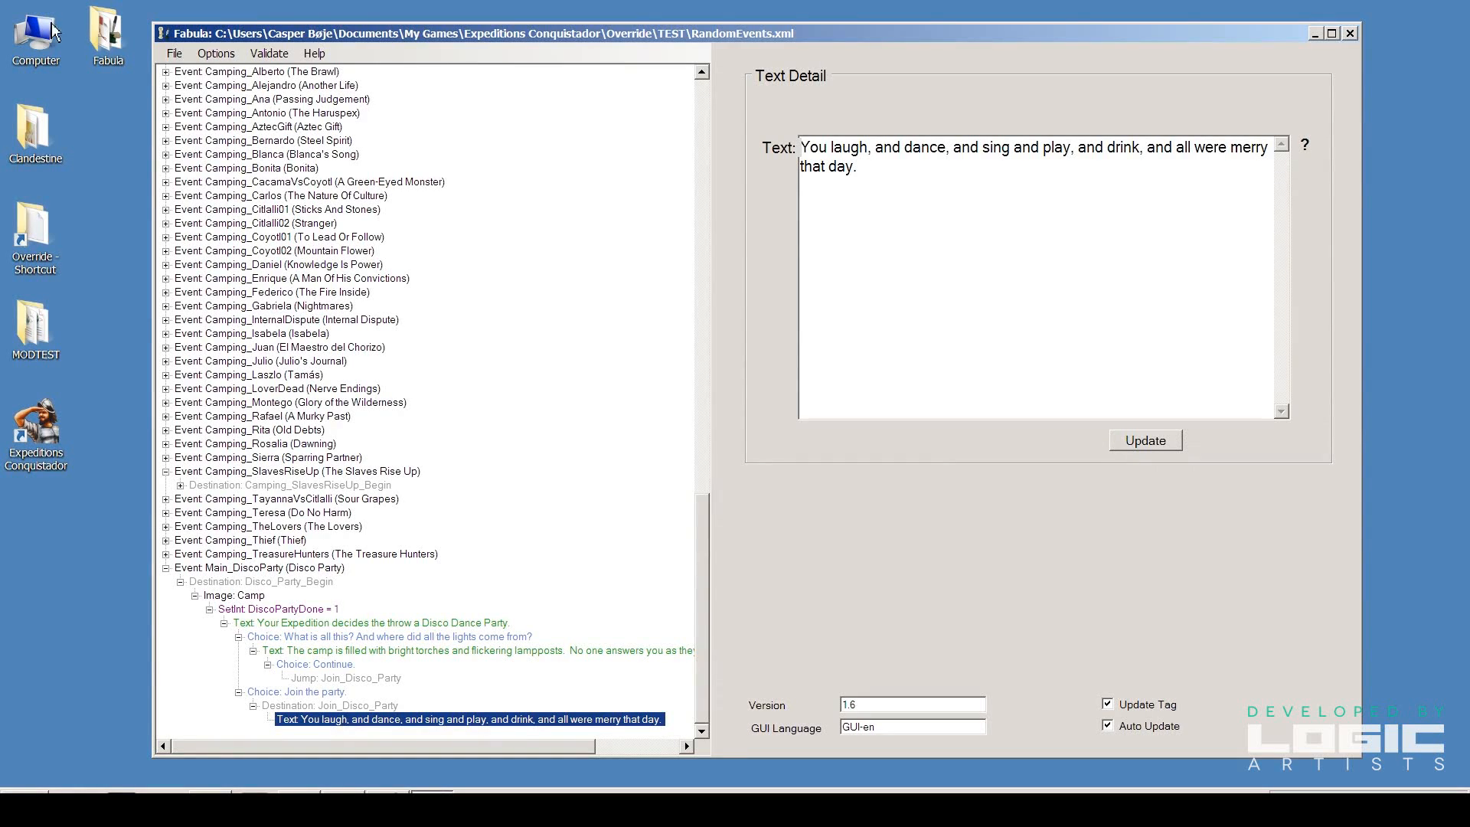
Save RandomEvents.xml and close Fabula
left_click(175, 53)
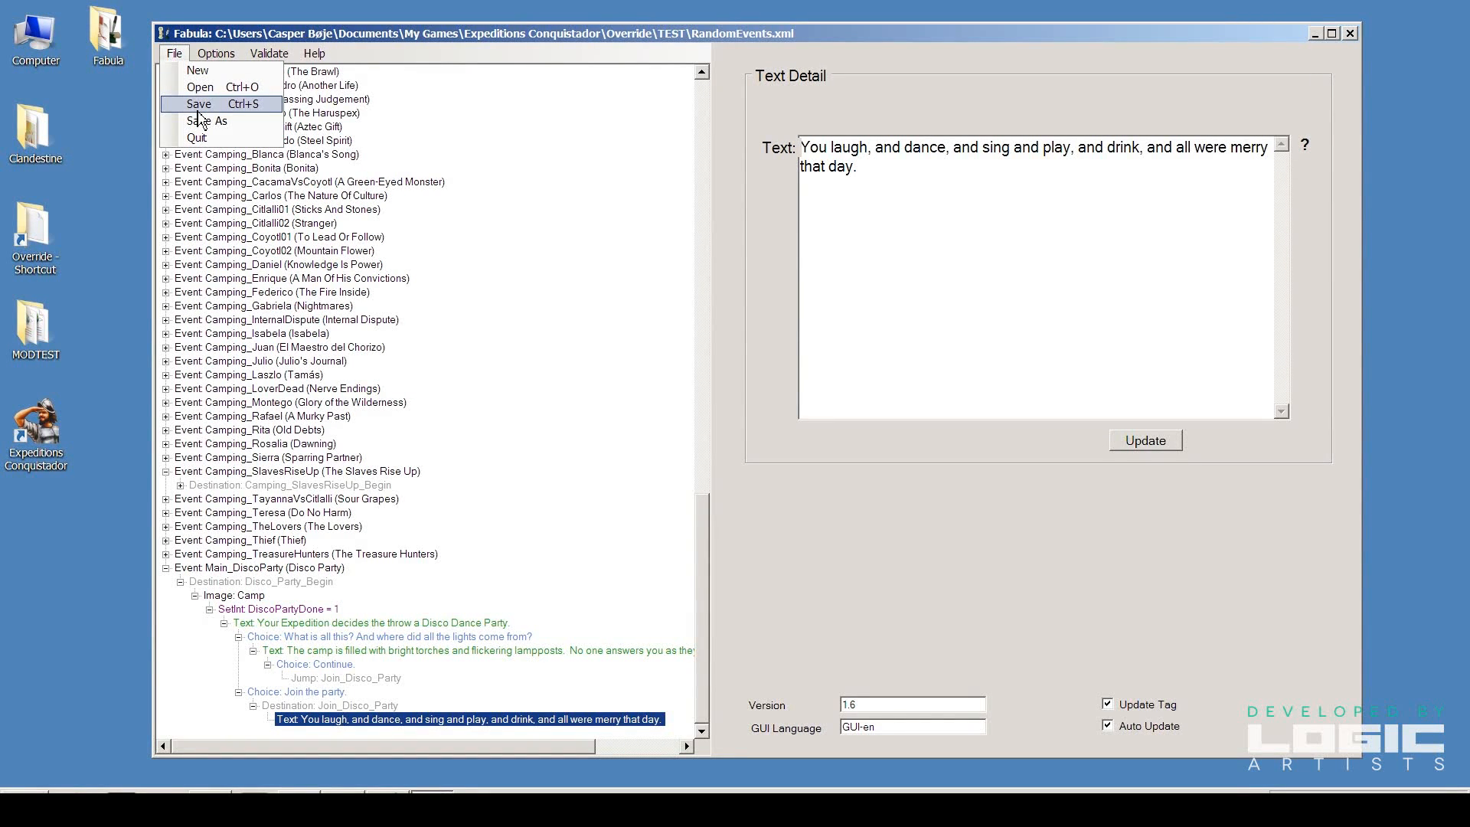
left_click(198, 111)
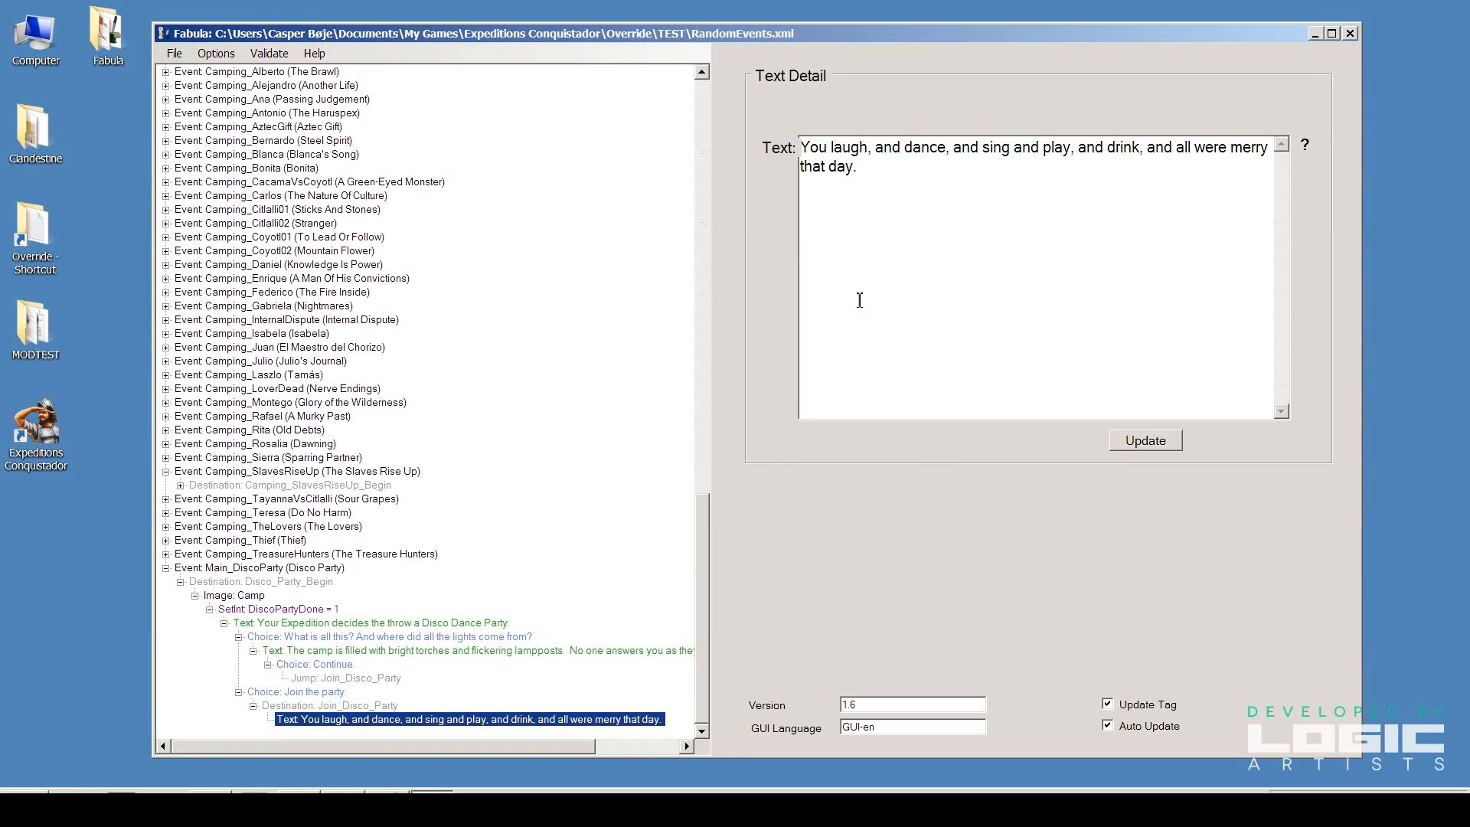
left_click(1351, 34)
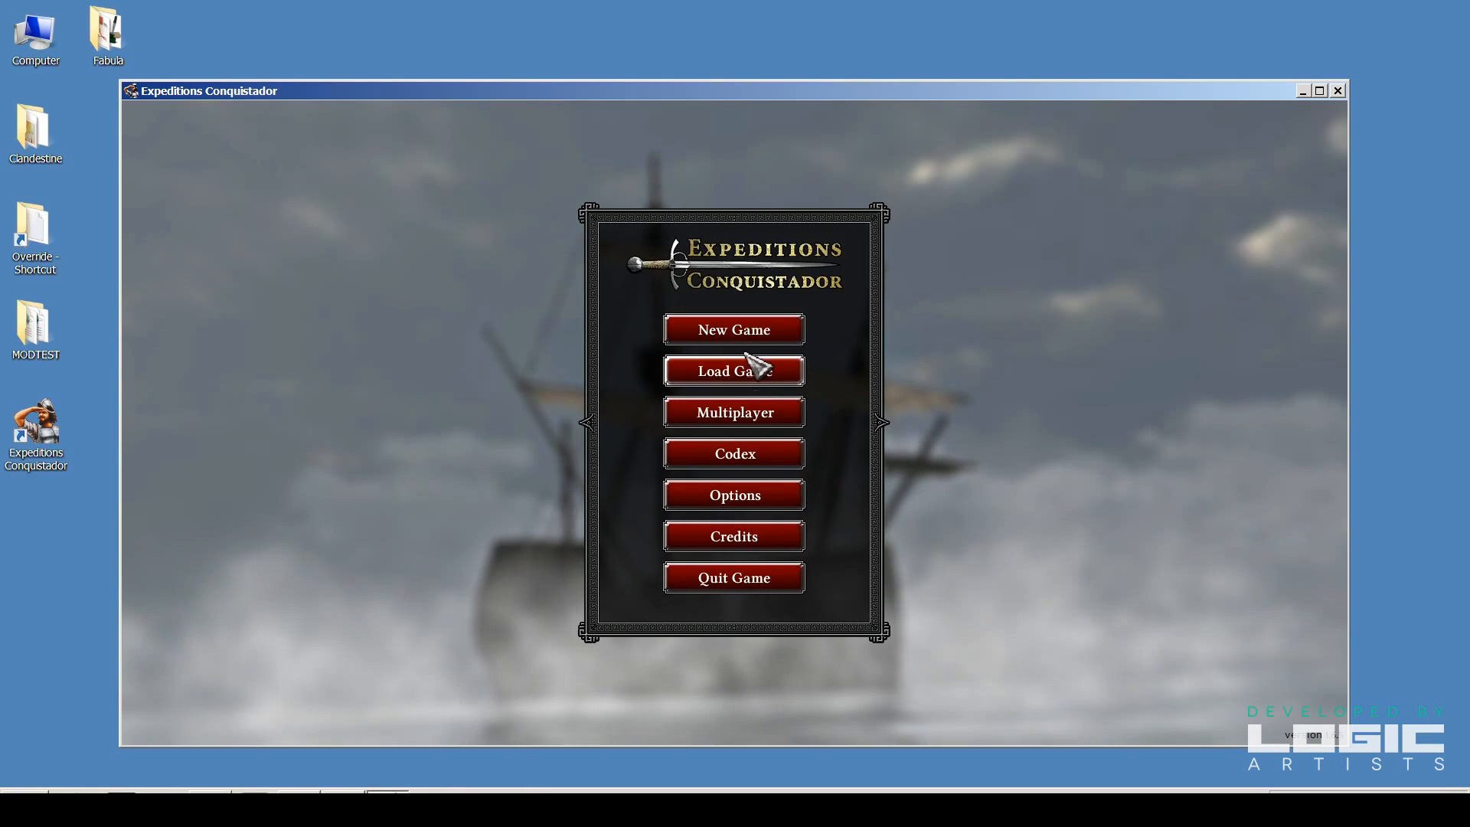
In Expeditions Conquistador, start a new Hispaniola campaign with Tactics 6, Diplomacy 8 and Healing 6, spending the remaining points on Survival
left_click(747, 337)
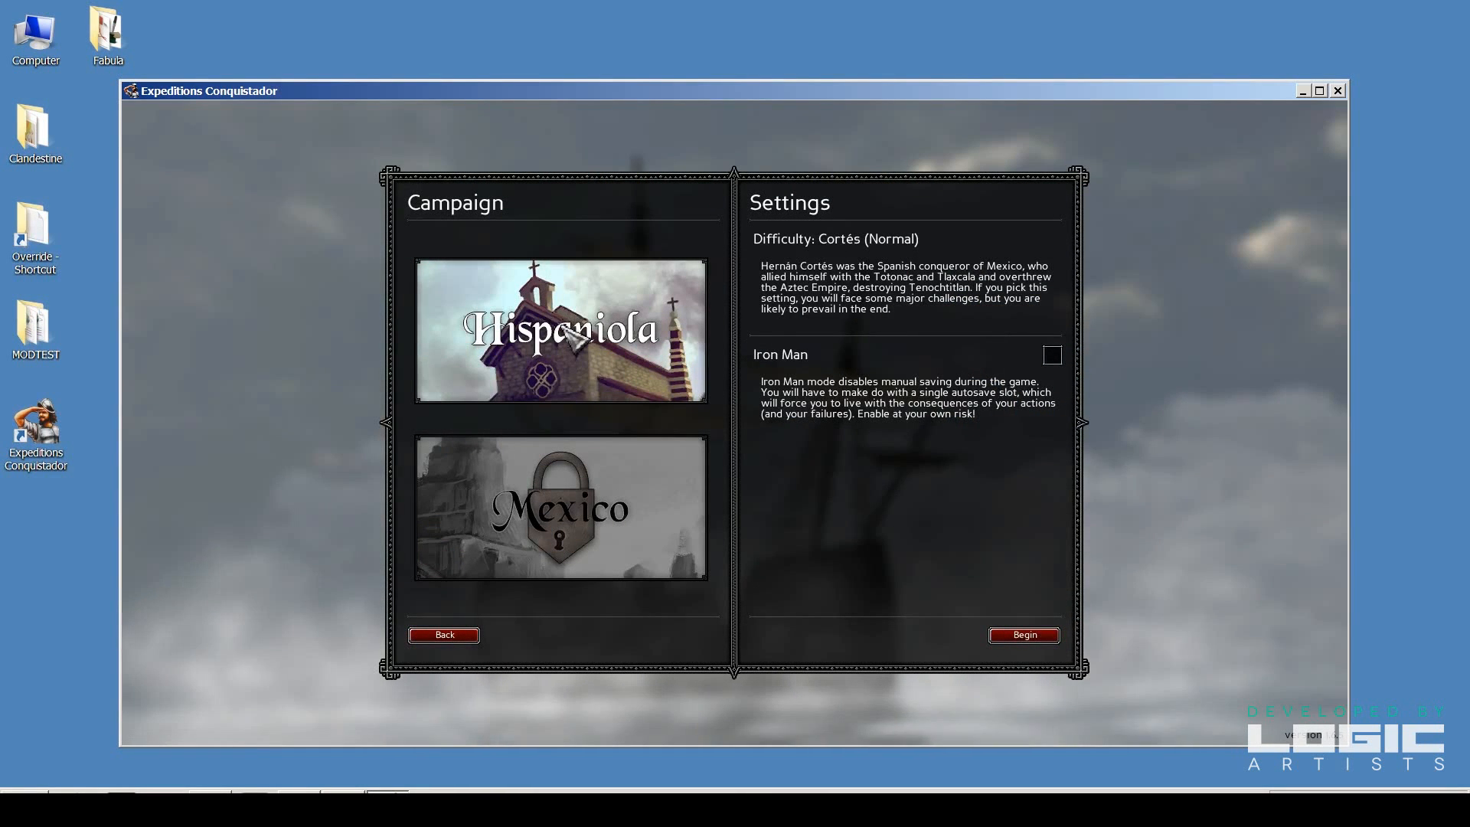
left_click(1025, 635)
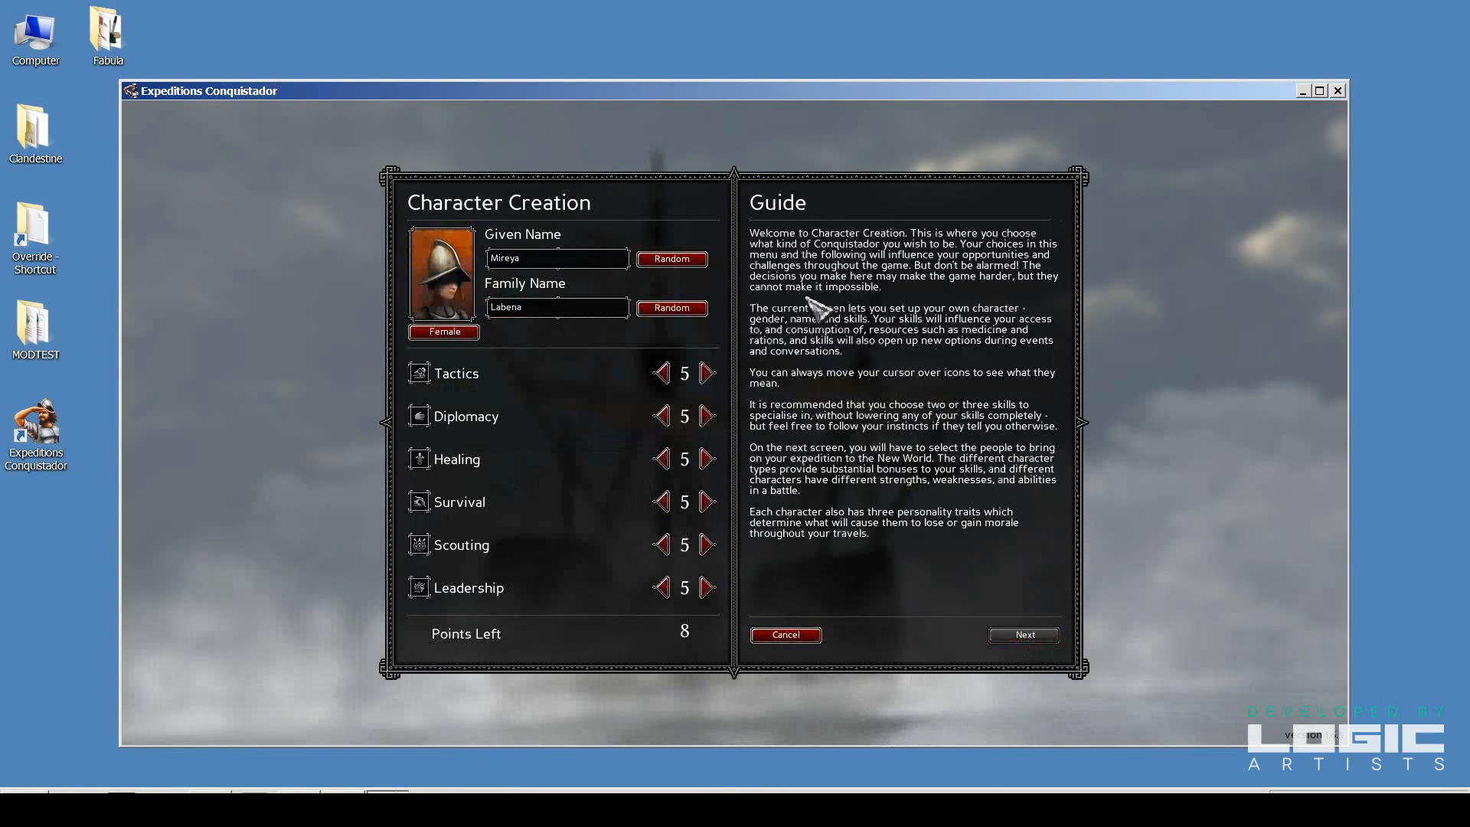
left_click(706, 373)
left_click(707, 416)
left_click(707, 416)
left_click(707, 416)
left_click(707, 459)
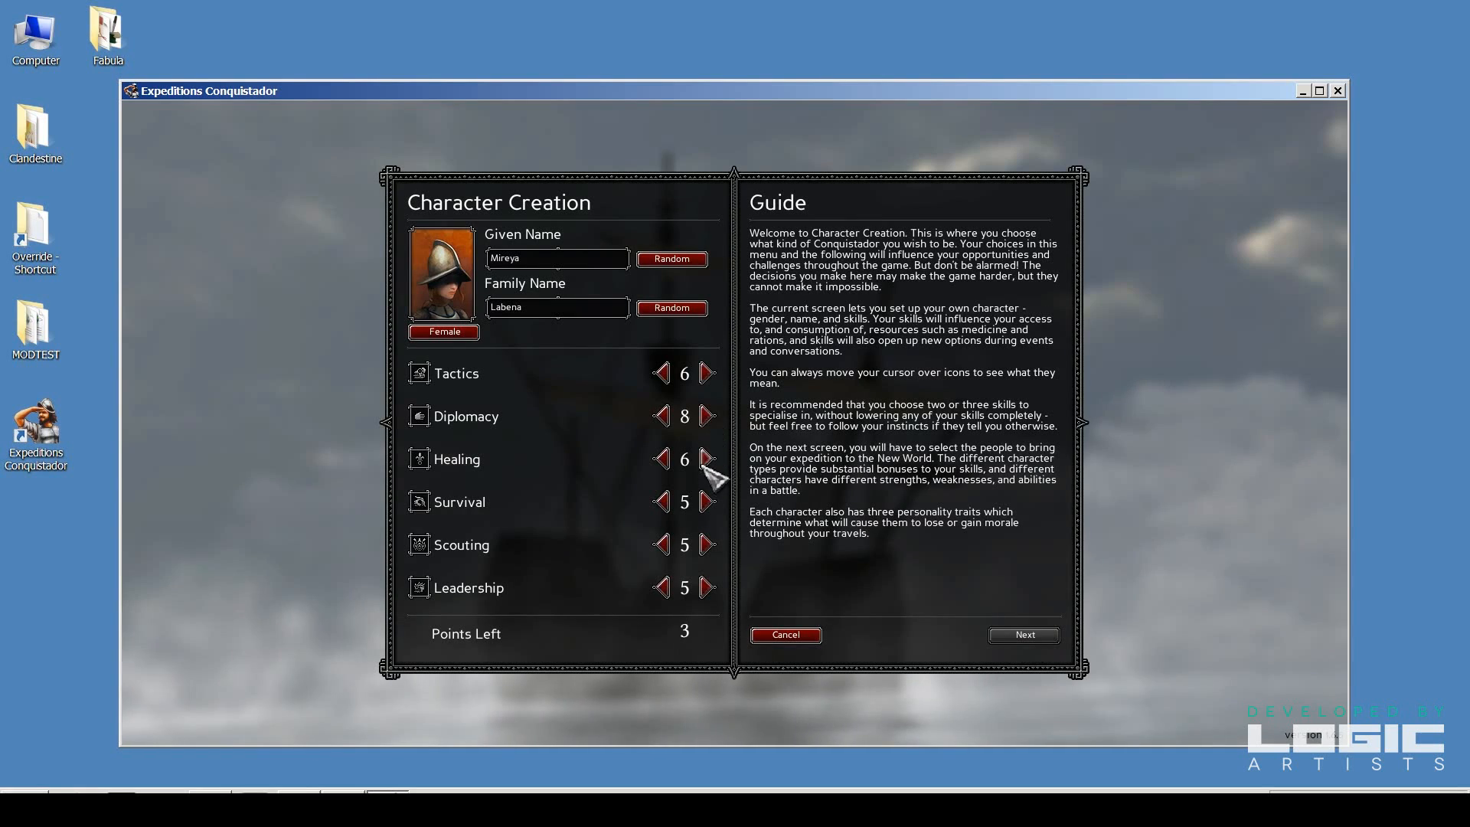
left_click(707, 501)
left_click(707, 502)
left_click(707, 501)
Continue to follower selection, hire the followers automatically and begin the campaign
left_click(1018, 634)
left_click(786, 602)
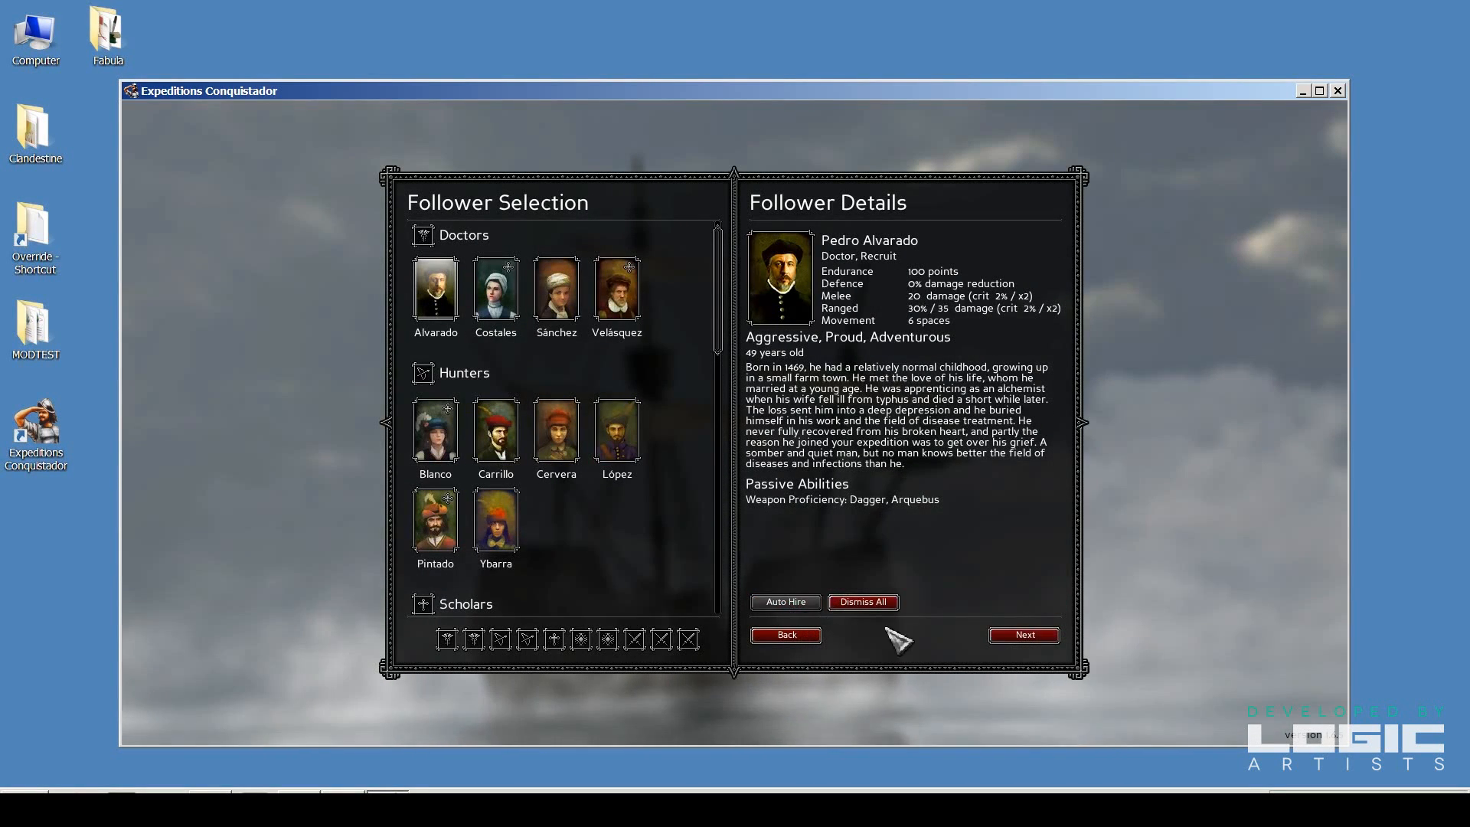
left_click(1026, 636)
left_click(1026, 639)
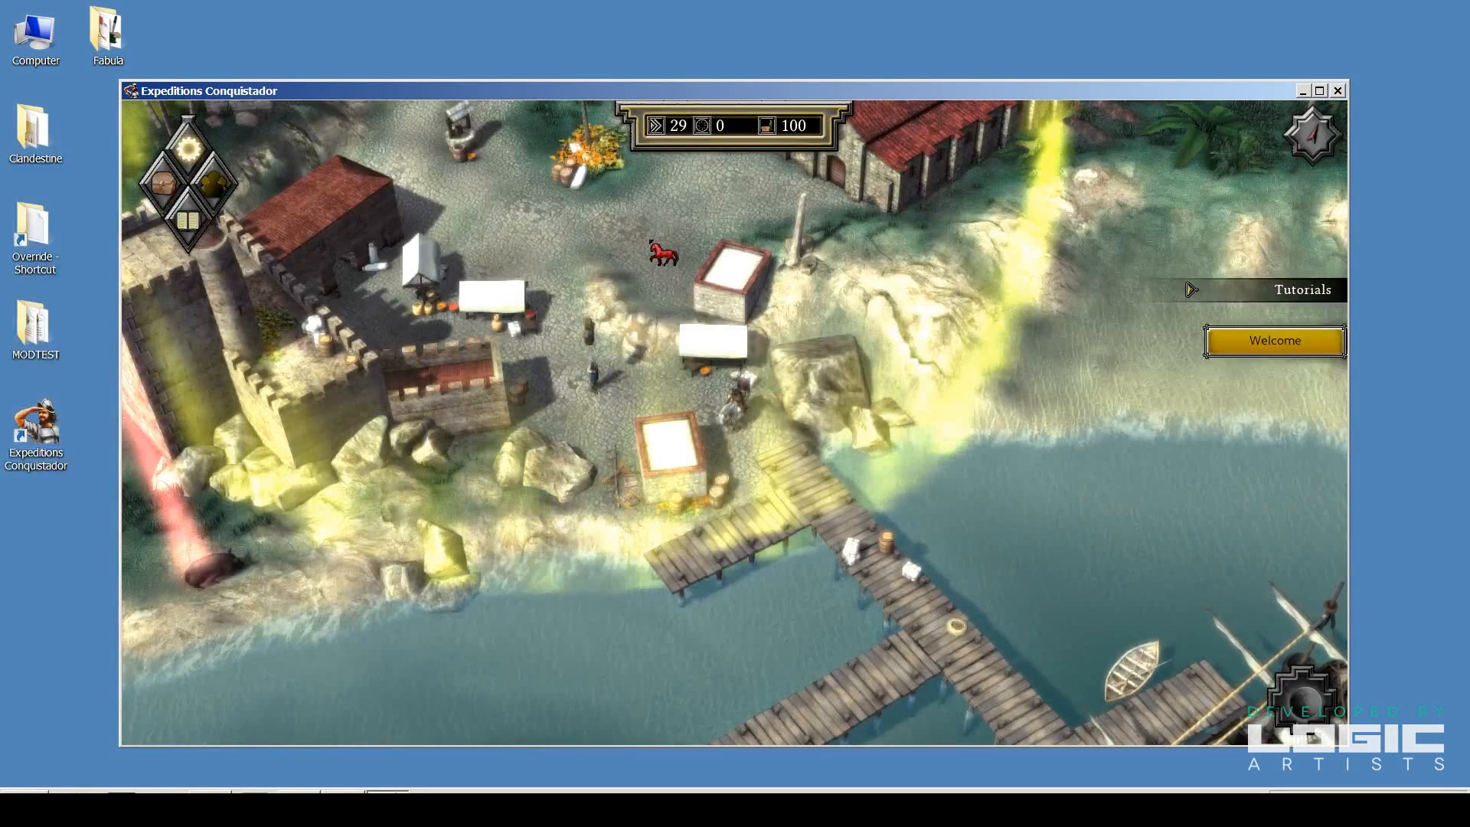
Run the command "devmode" in the game's developer console
key("grave")
type("devmode")
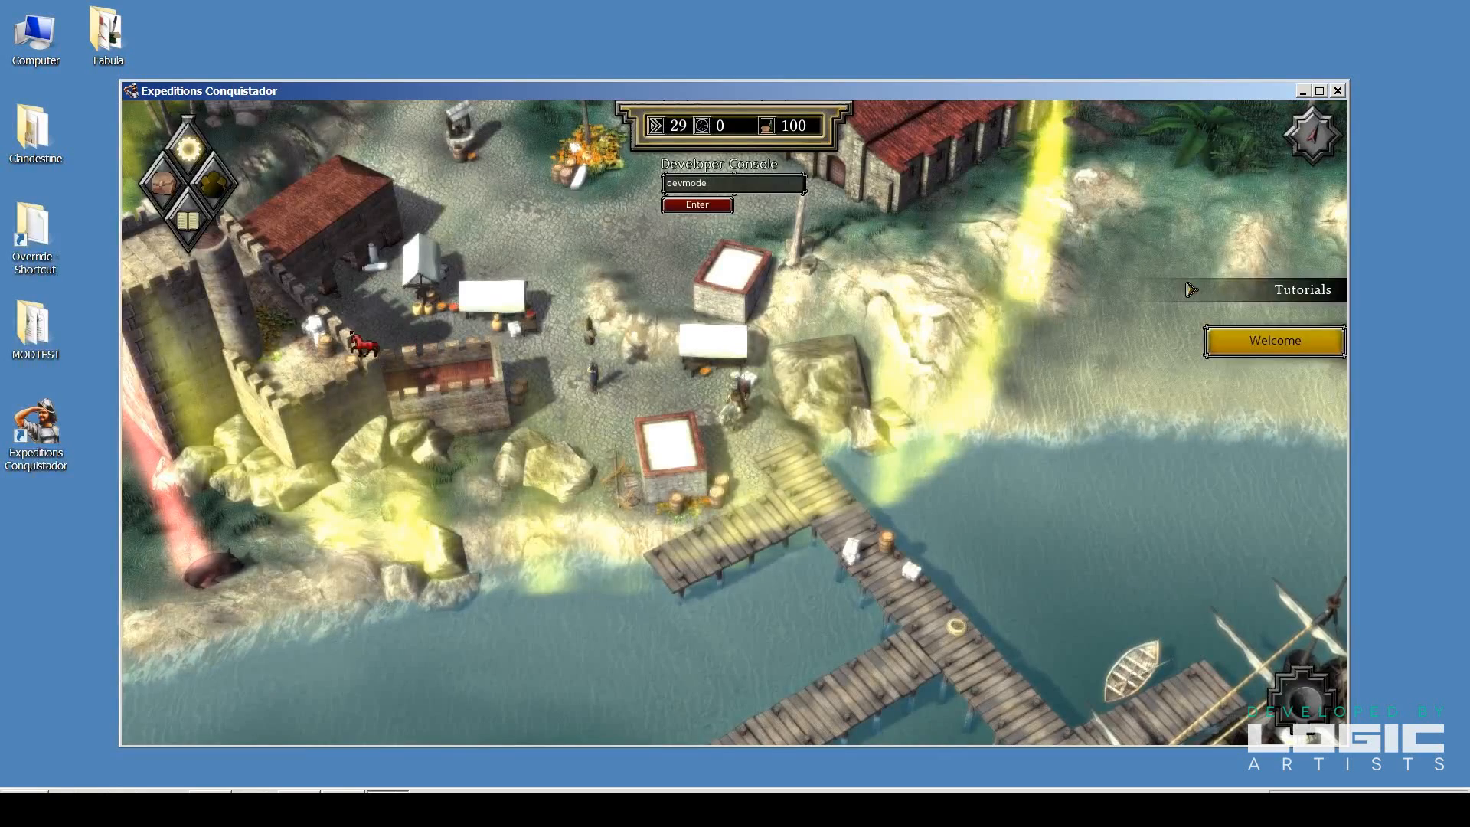
left_click(729, 205)
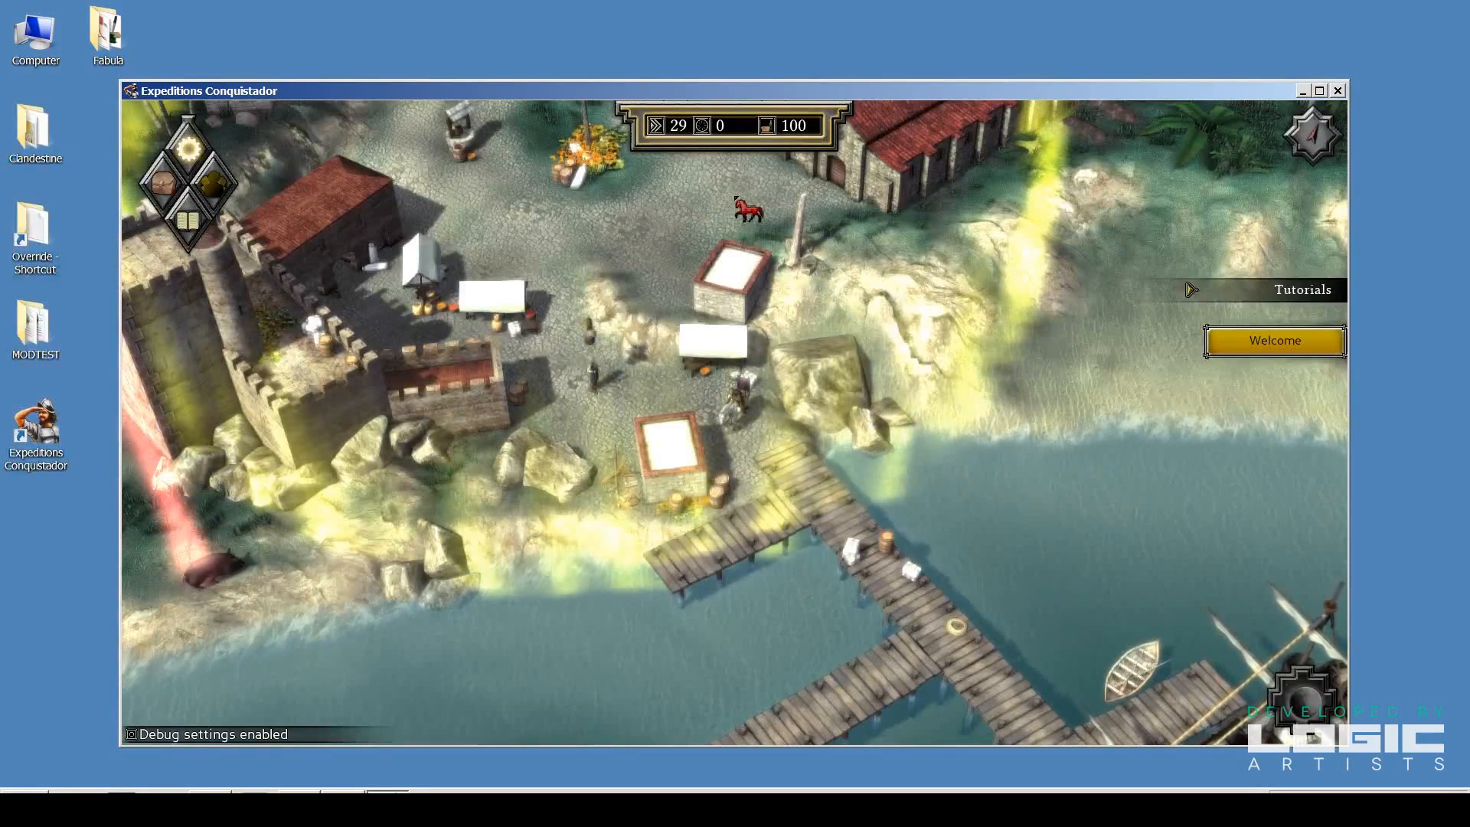
Close the developer console and move the expedition along the beach to the forest edge beyond the long red-roofed building
key("grave")
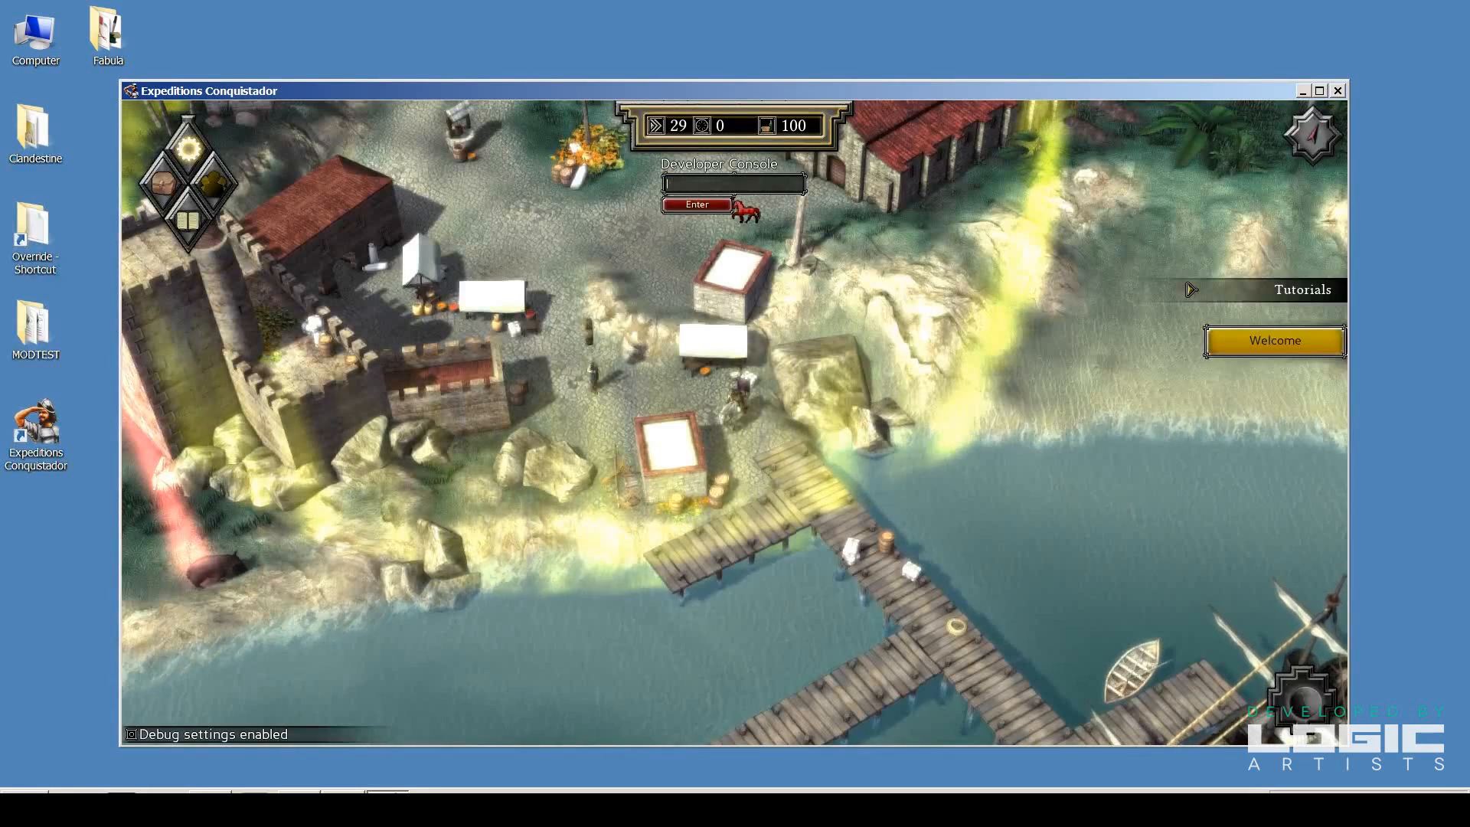
key("grave")
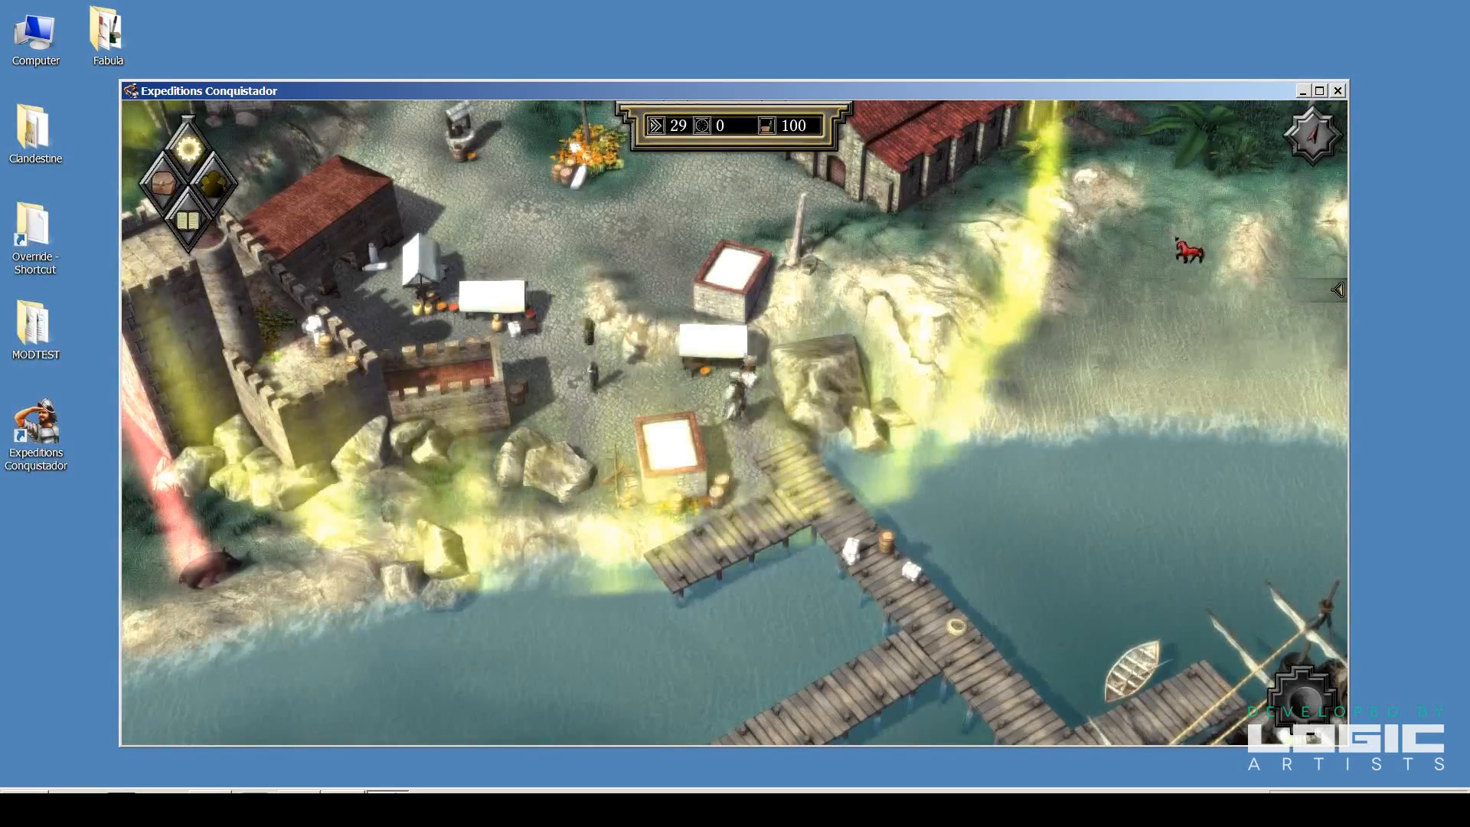
left_click(1175, 237)
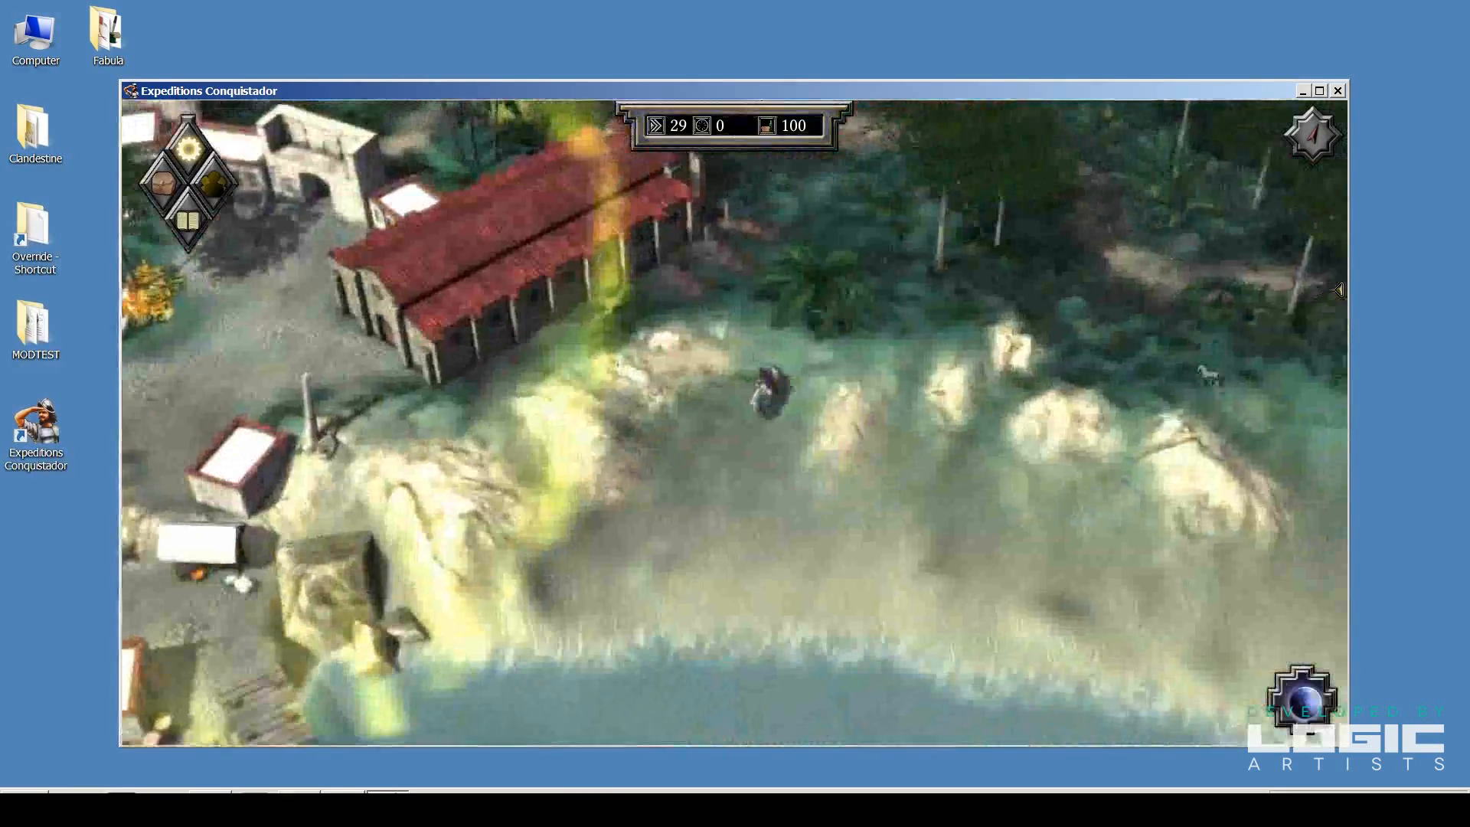
left_click(1081, 454)
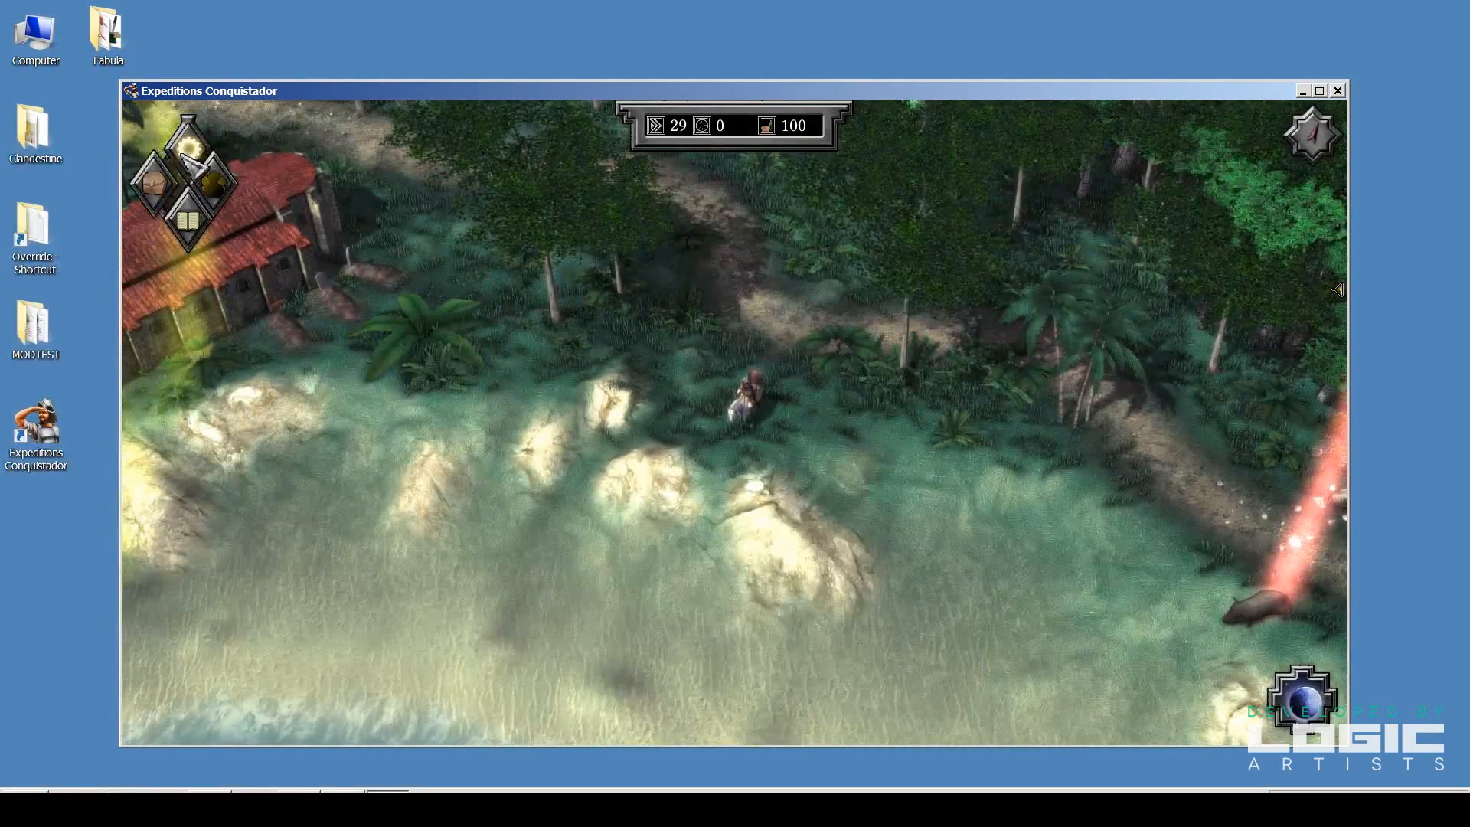
Set the game's language to TEST in the gameplay options and resume the game
key("Escape")
left_click(744, 463)
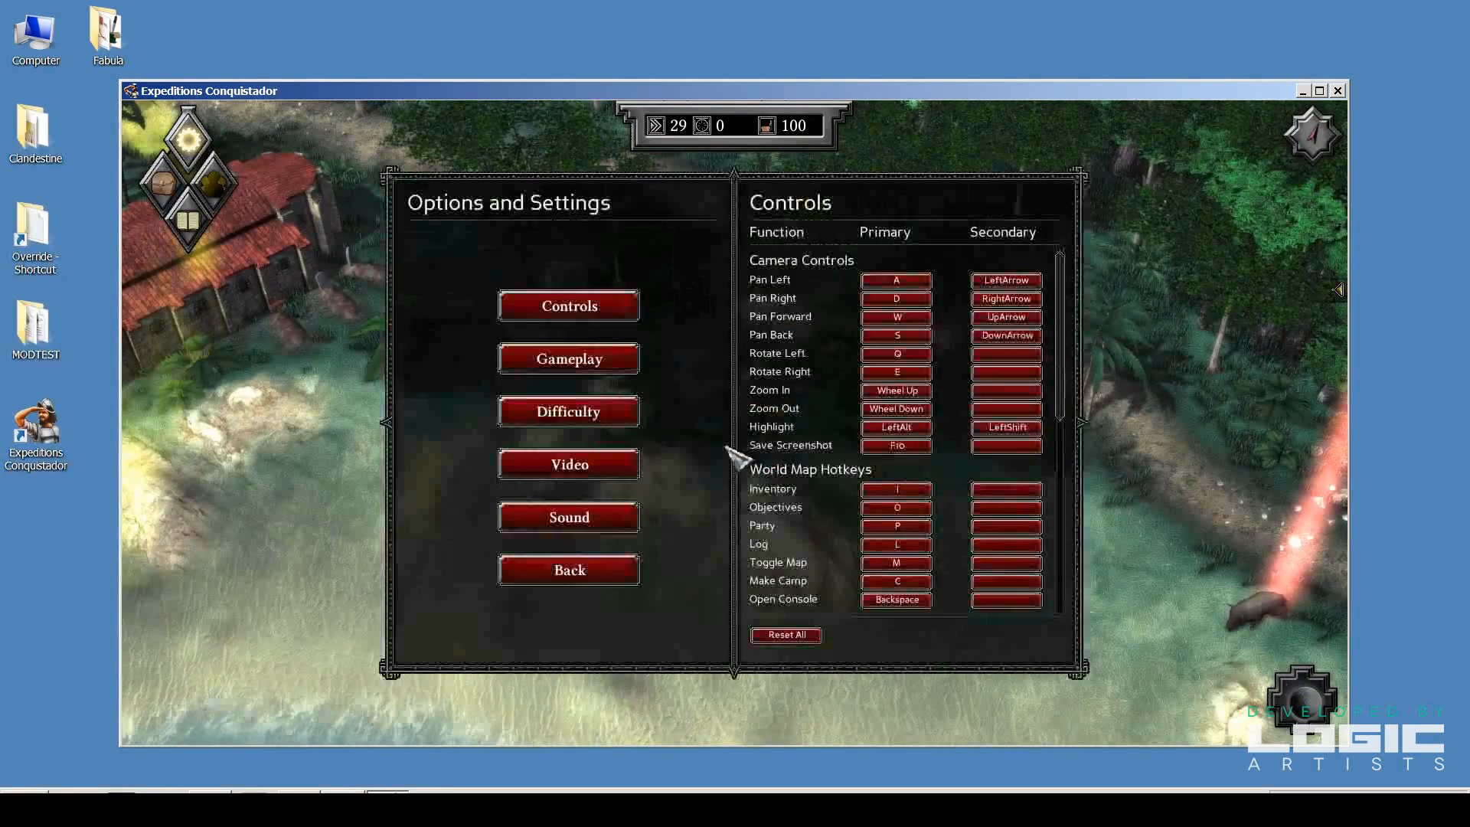
left_click(591, 360)
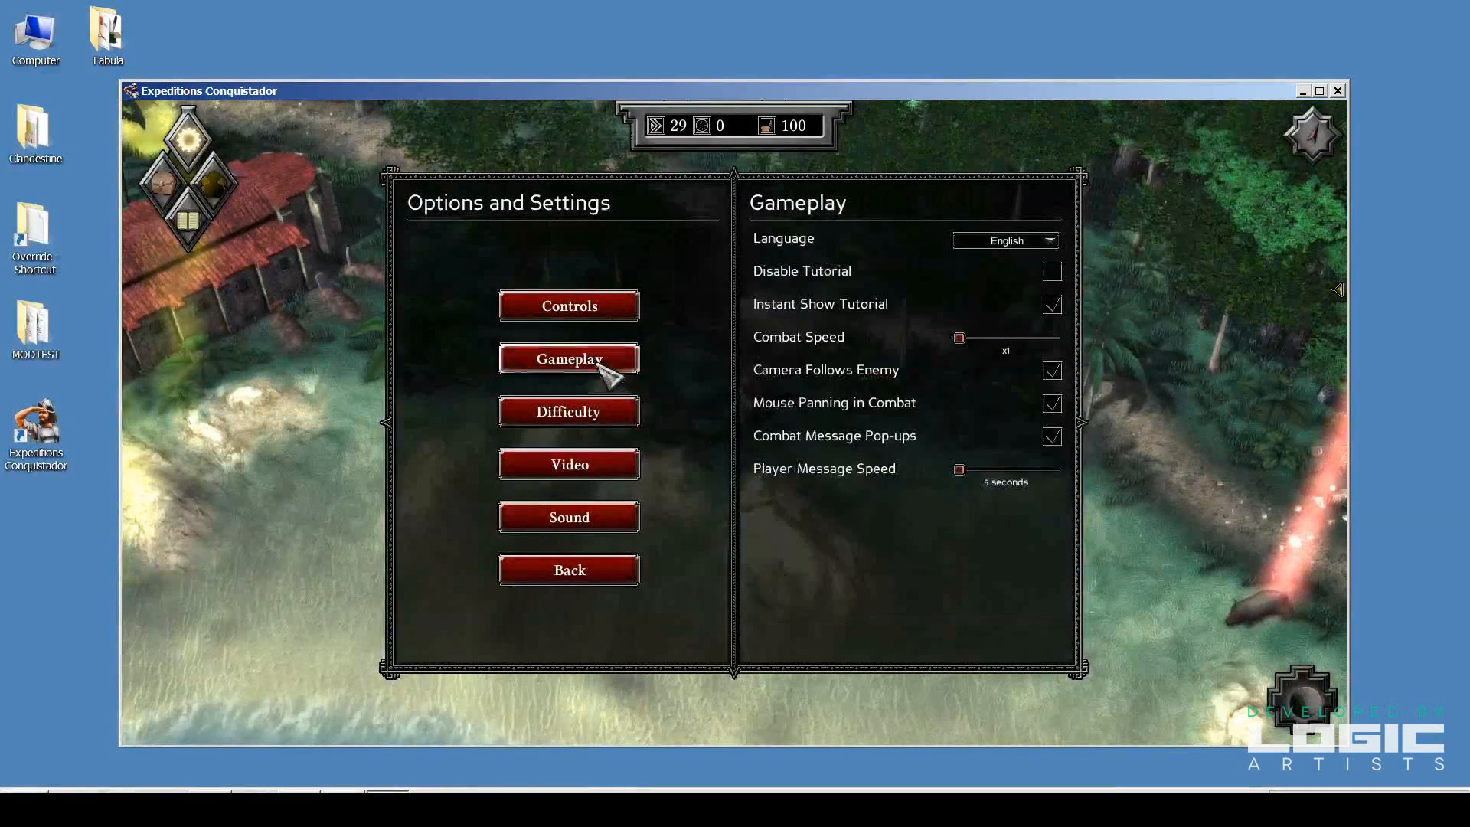
left_click(1020, 242)
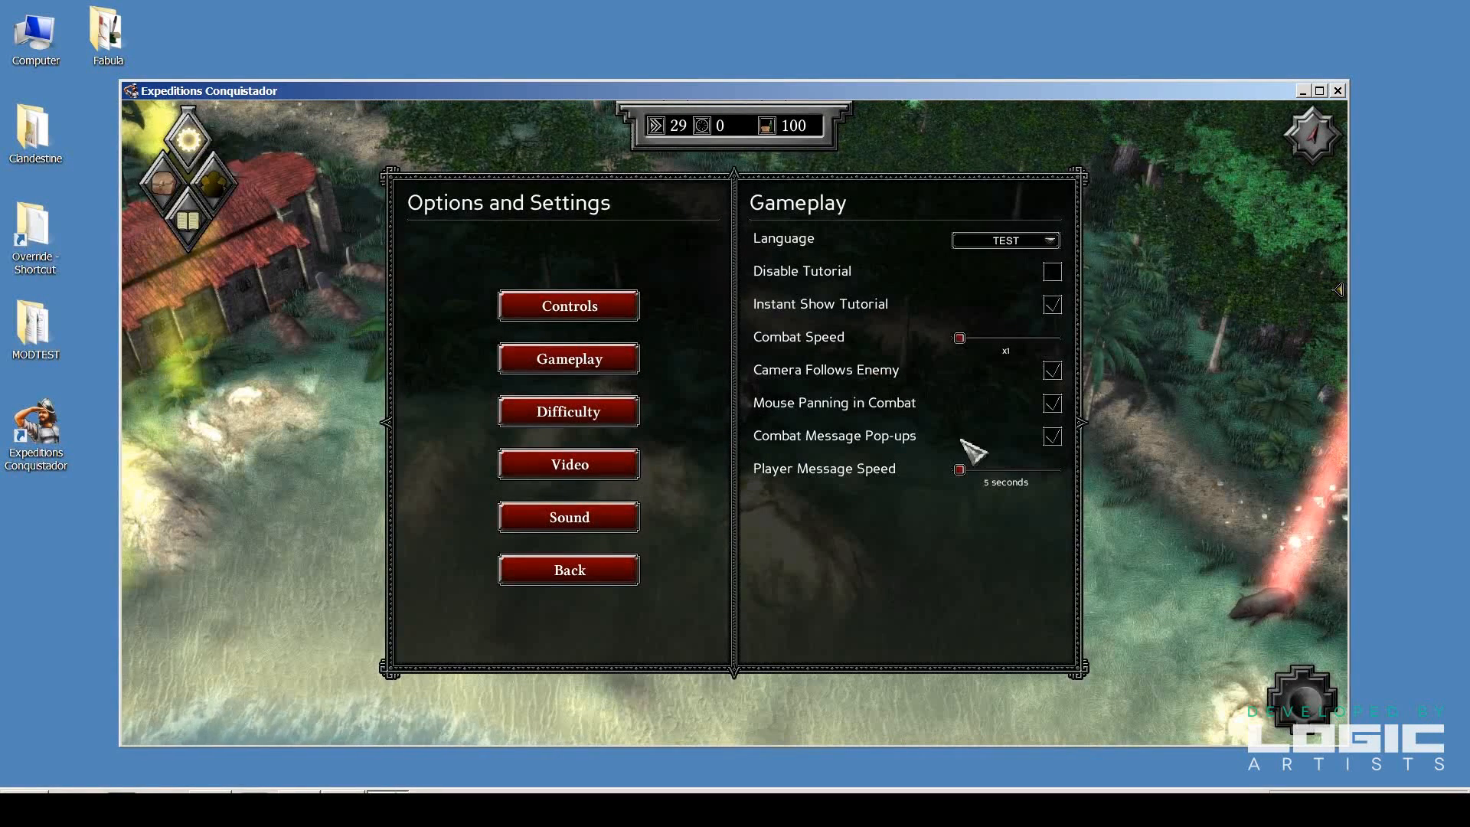
left_click(589, 581)
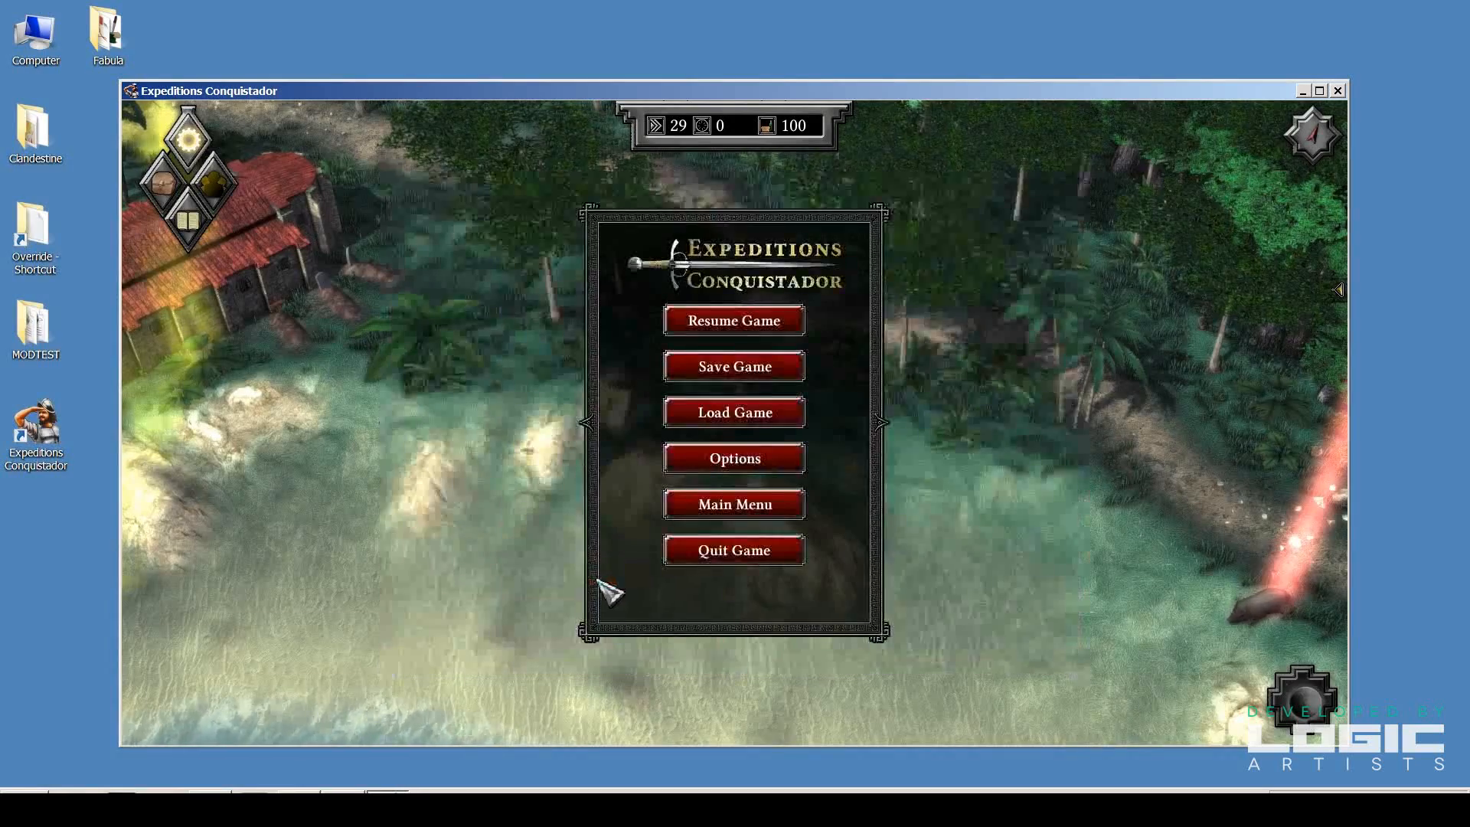
left_click(693, 329)
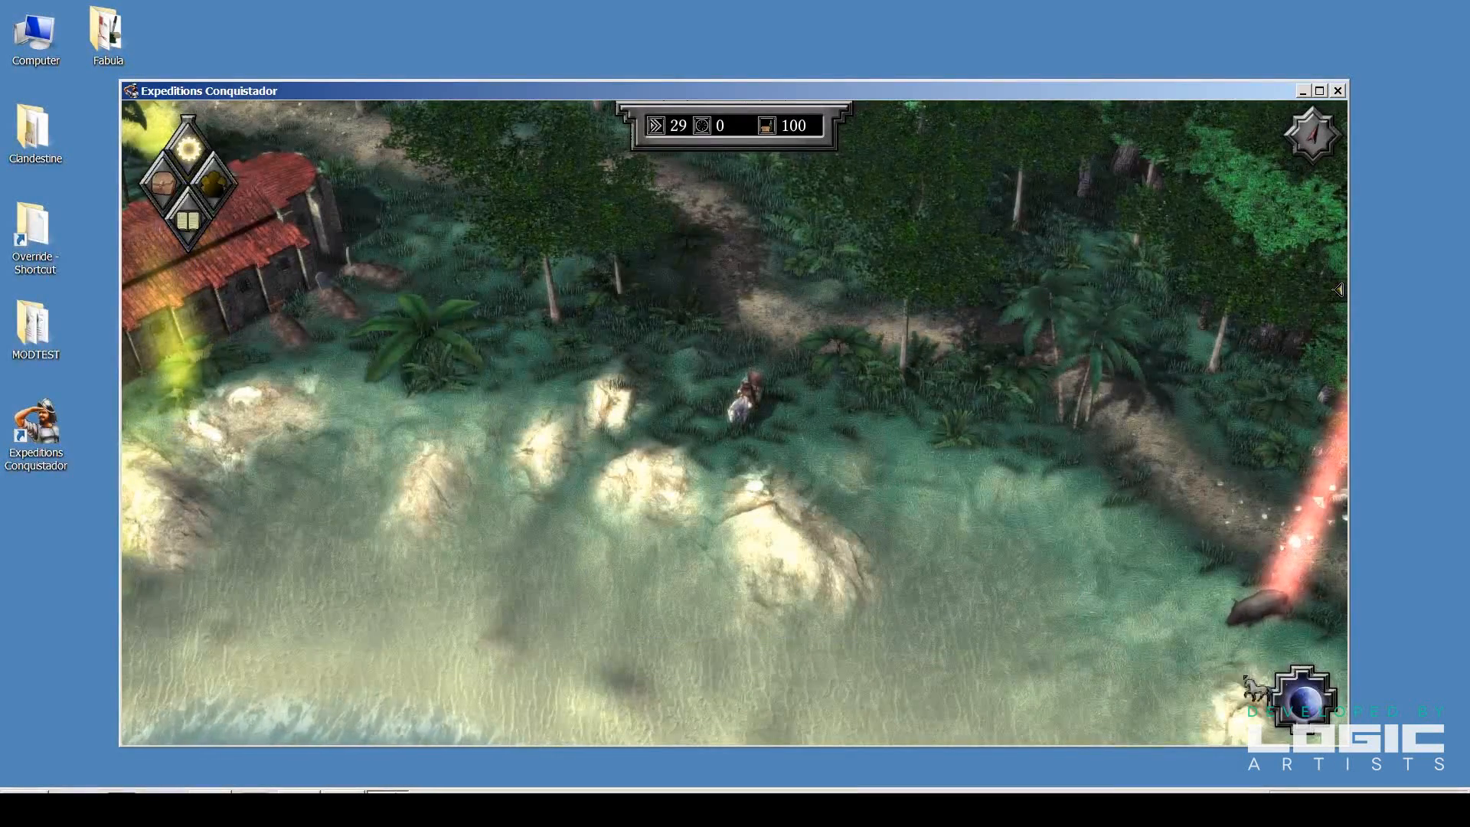
Open the camping screen and dismiss its tutorial with the Disable option ticked
left_click(1302, 698)
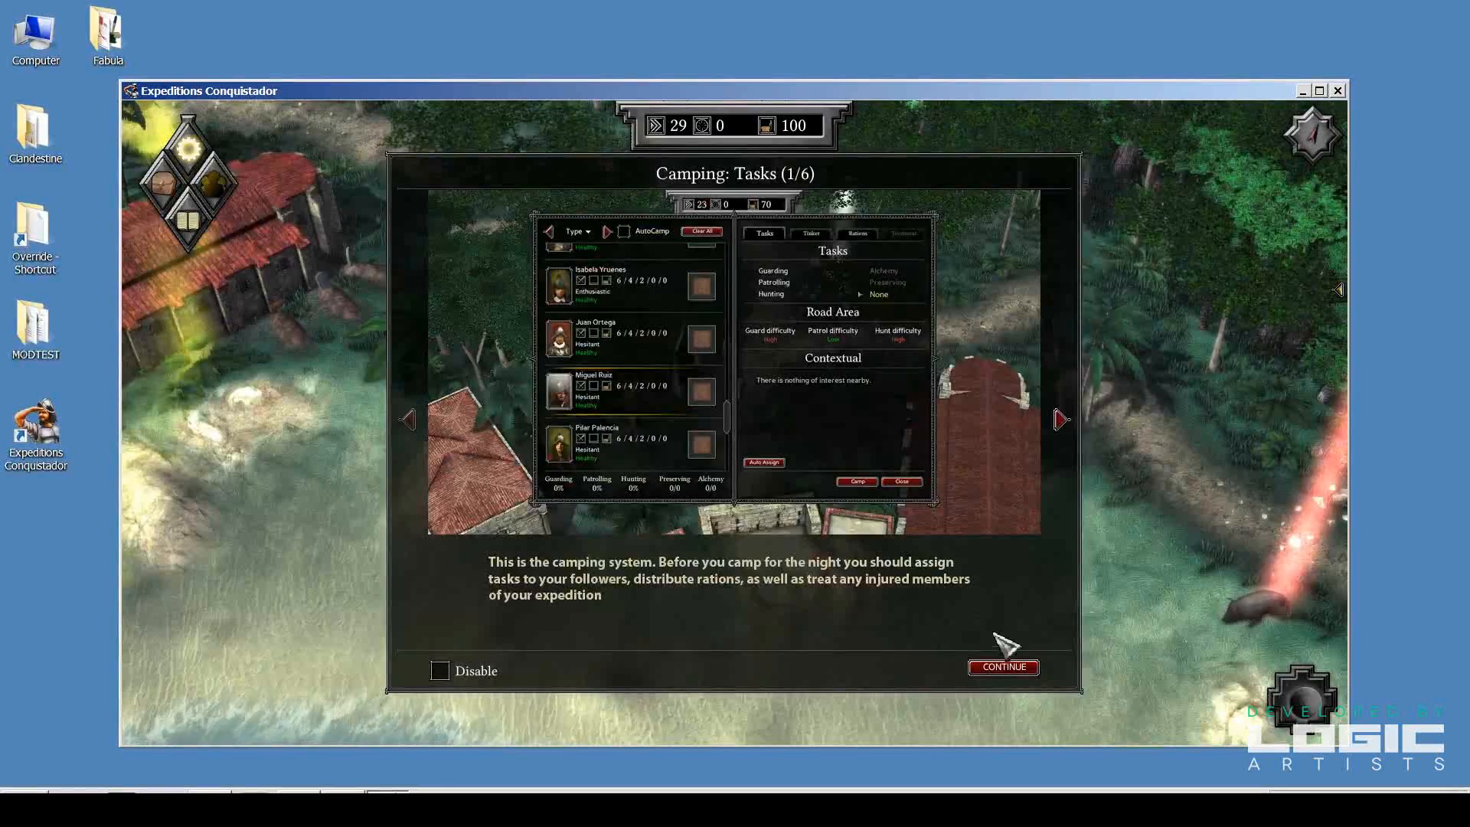
left_click(440, 671)
left_click(979, 668)
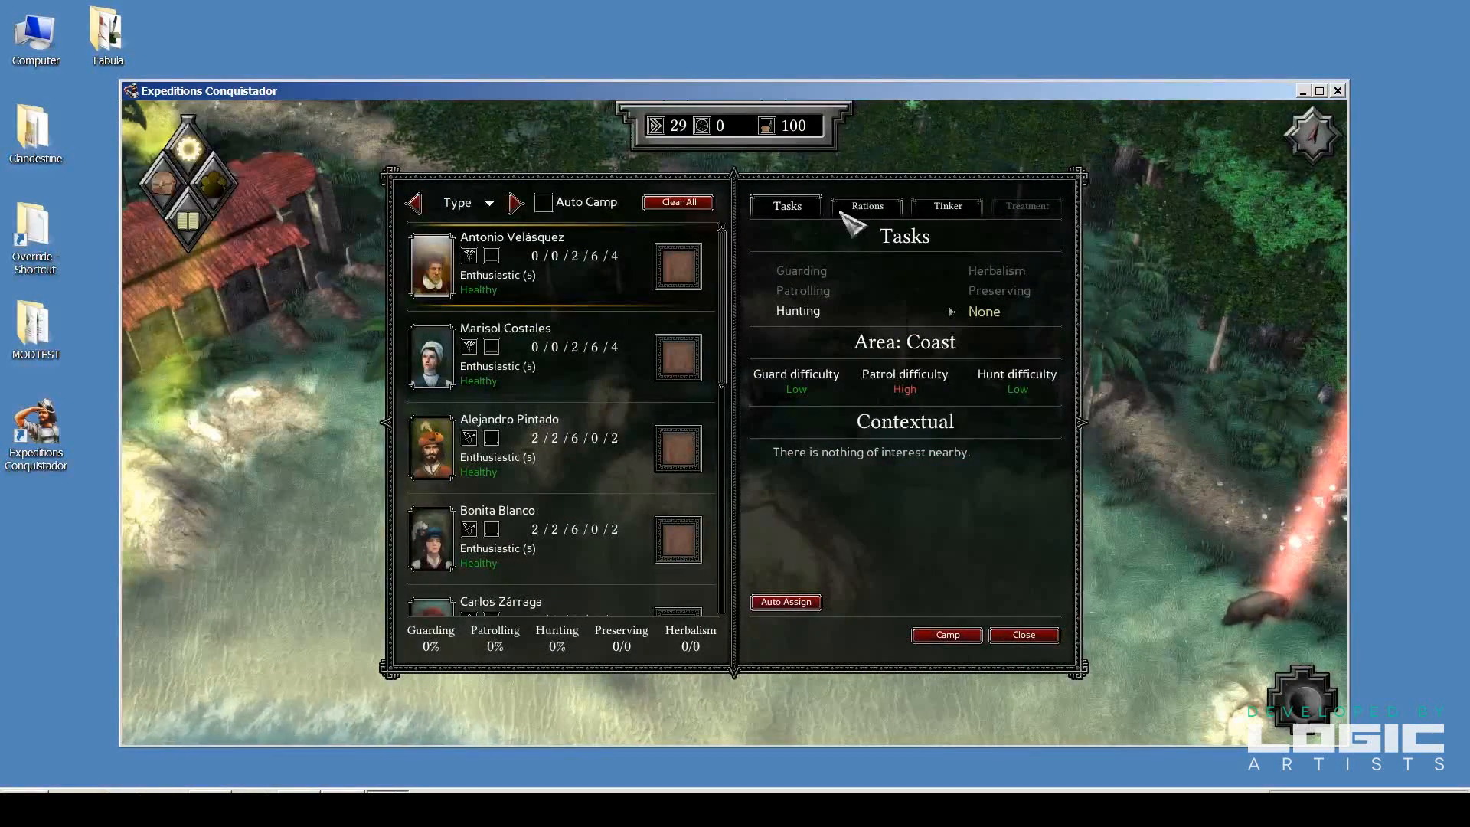
Auto-assign the followers' camp tasks, distribute rations and camp for the night
left_click(786, 601)
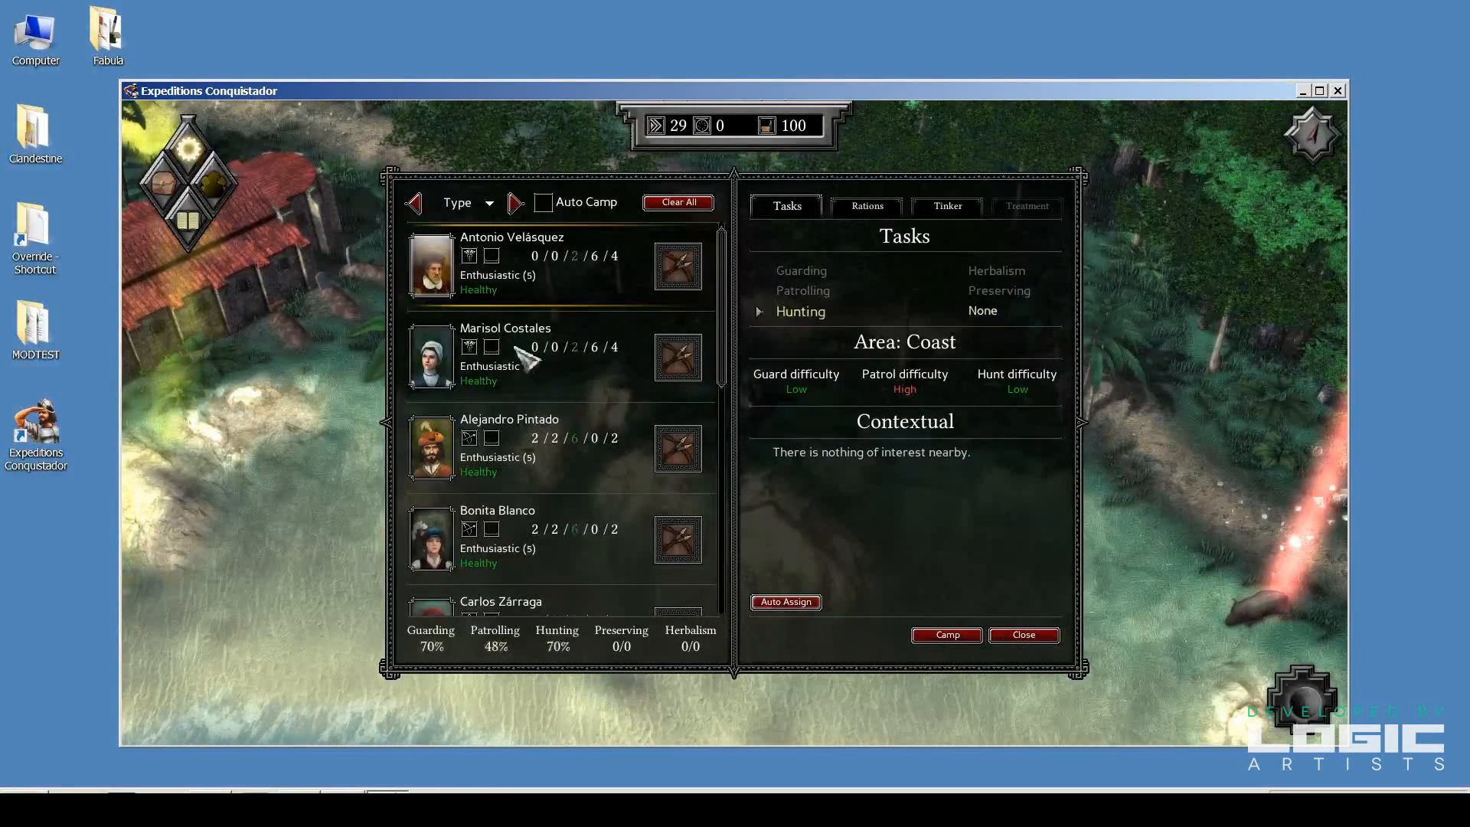
left_click(867, 205)
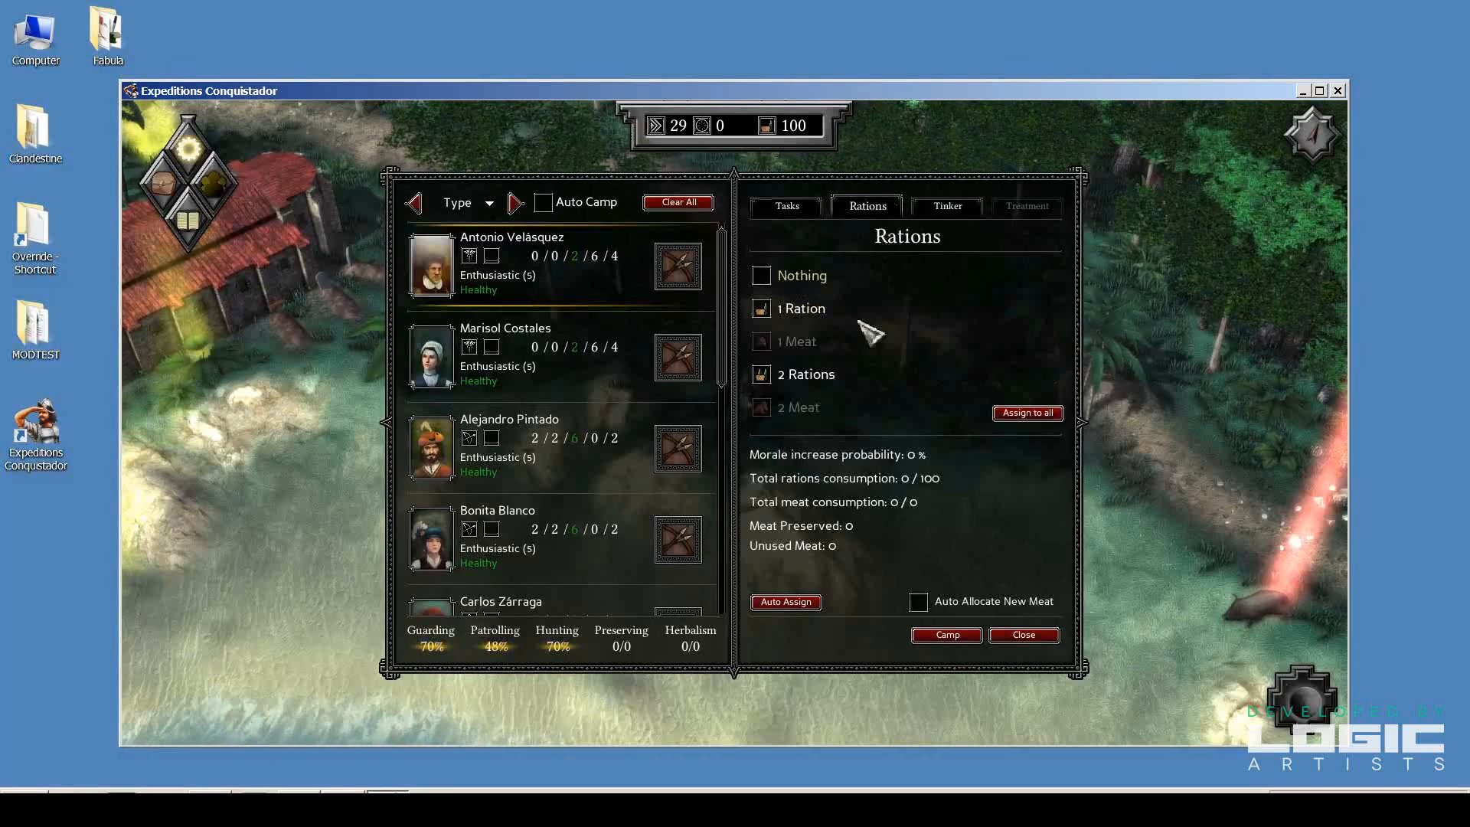
left_click(947, 635)
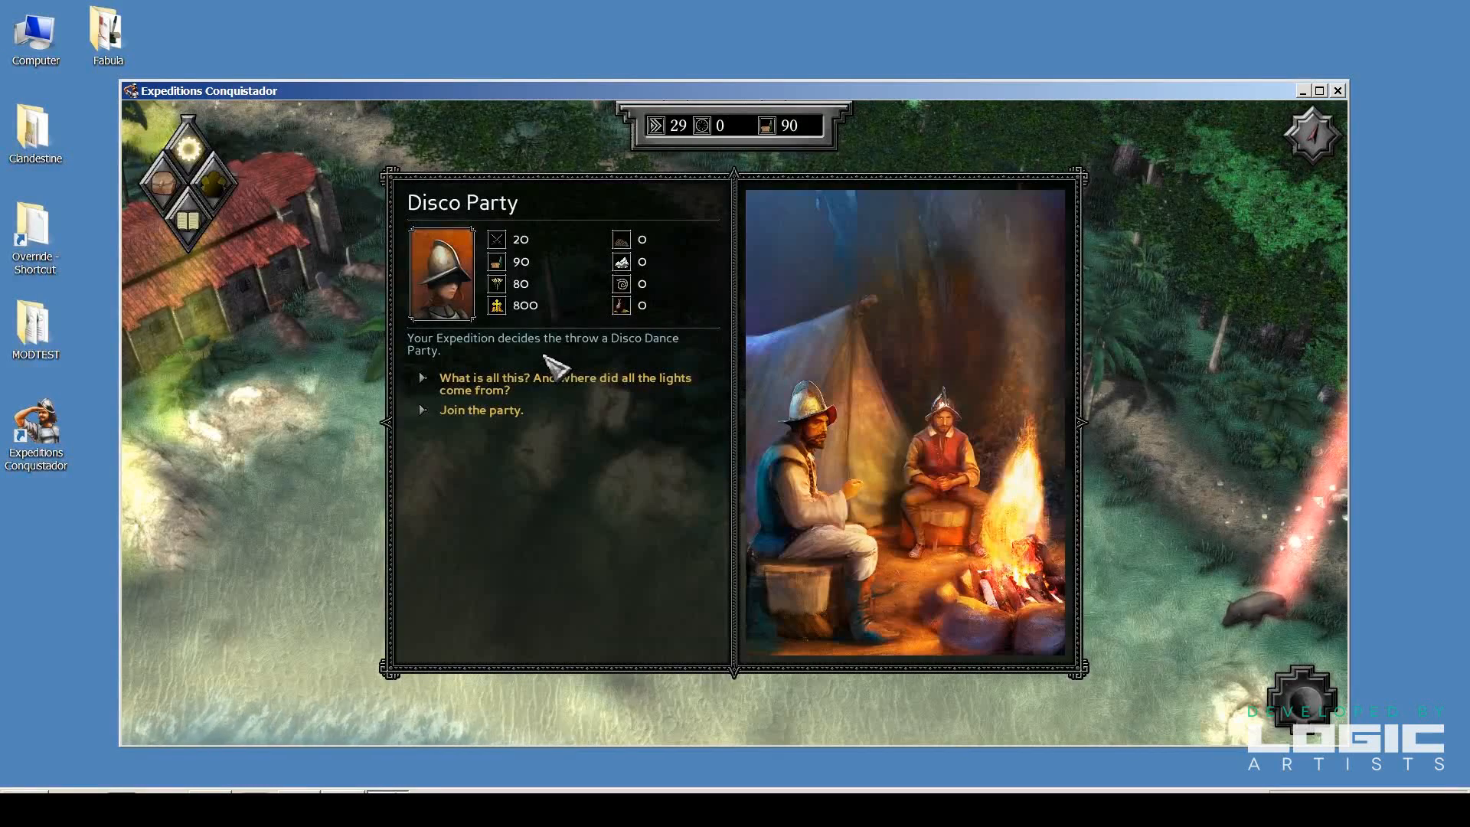
Play through the Disco Party event by asking where all the lights came from, continuing, and ending the event
left_click(467, 385)
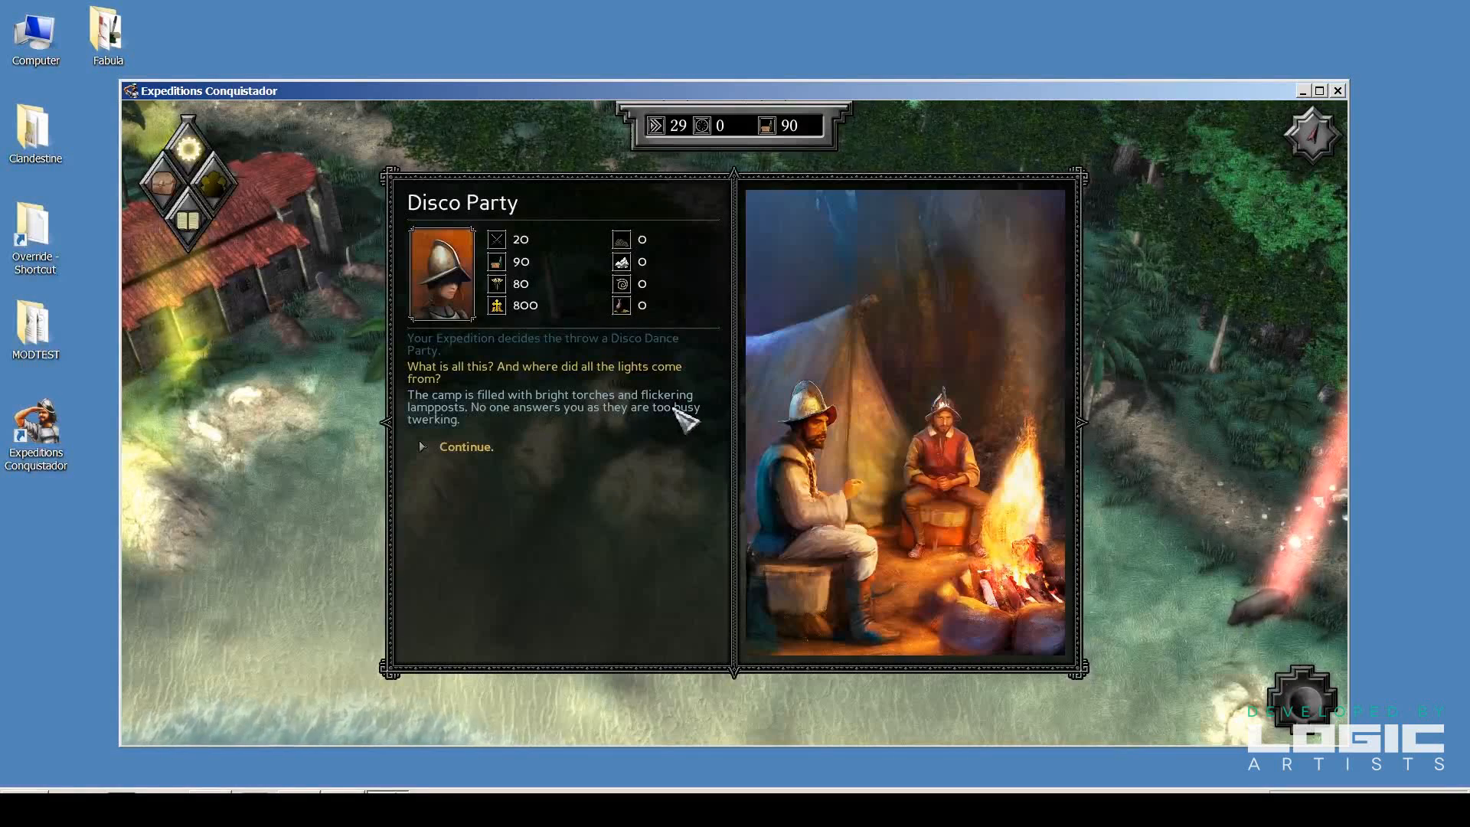
left_click(480, 450)
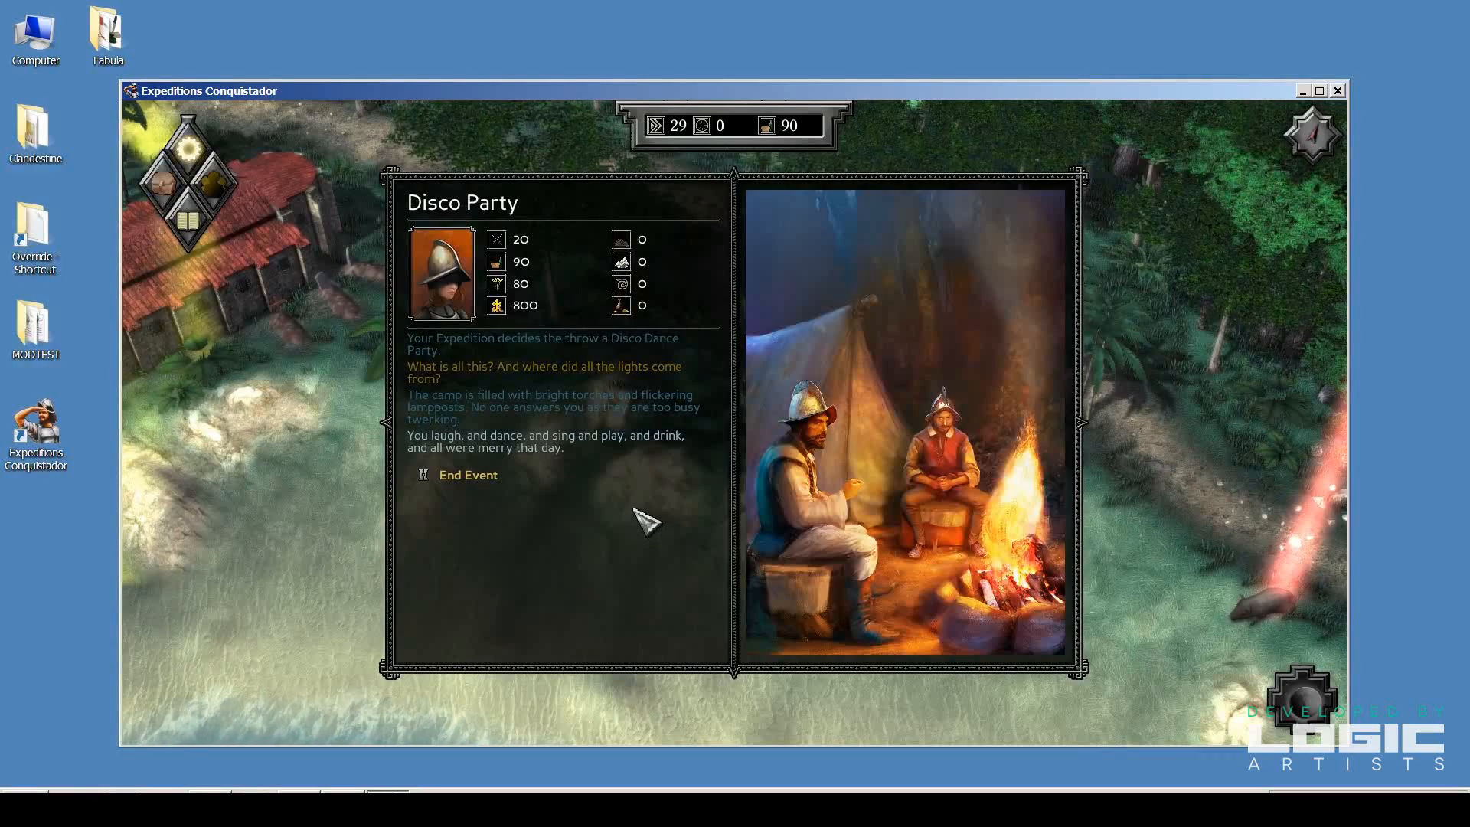
left_click(467, 478)
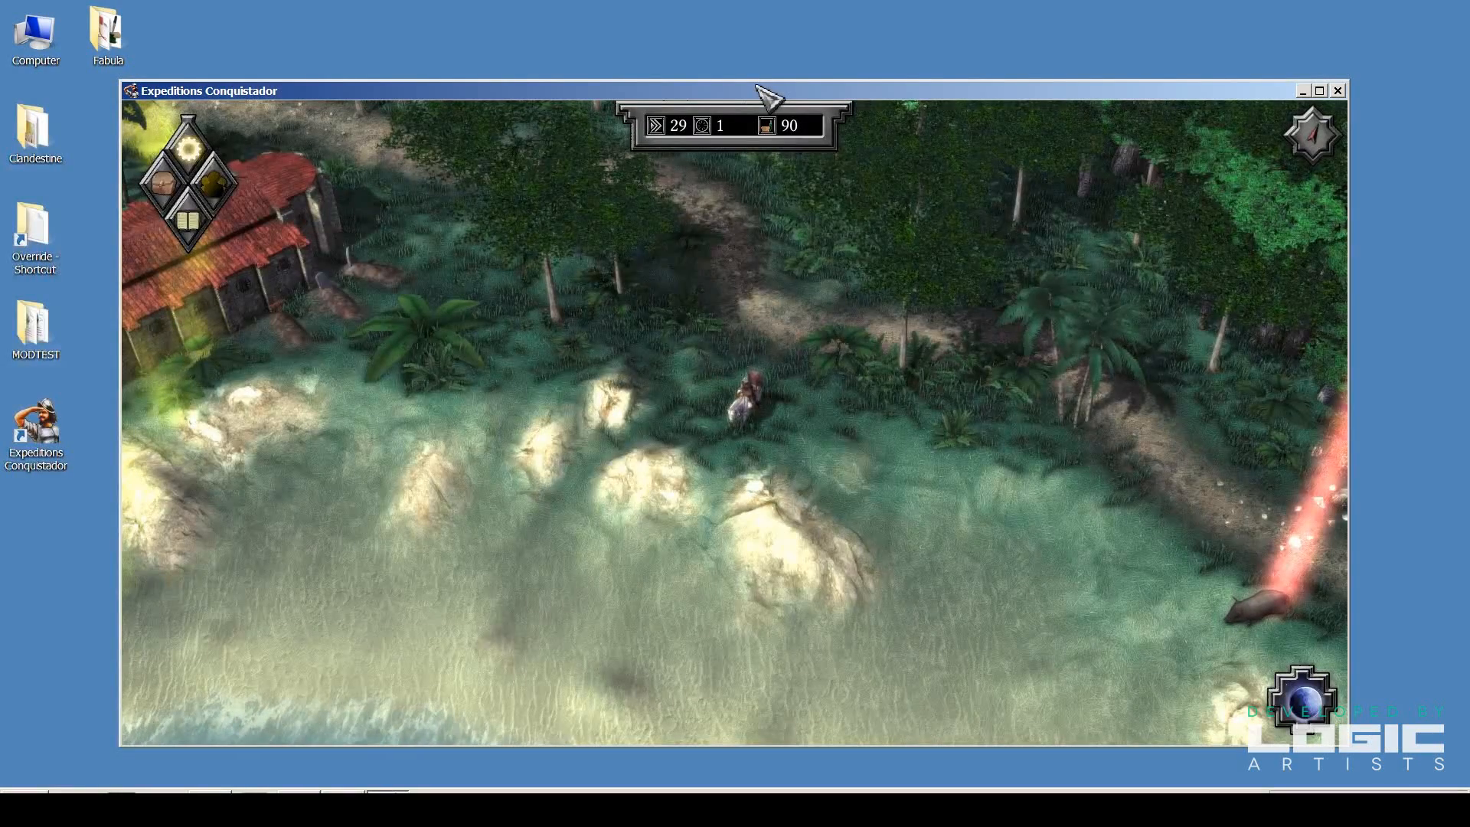
left_click_drag(757, 87, 754, 84)
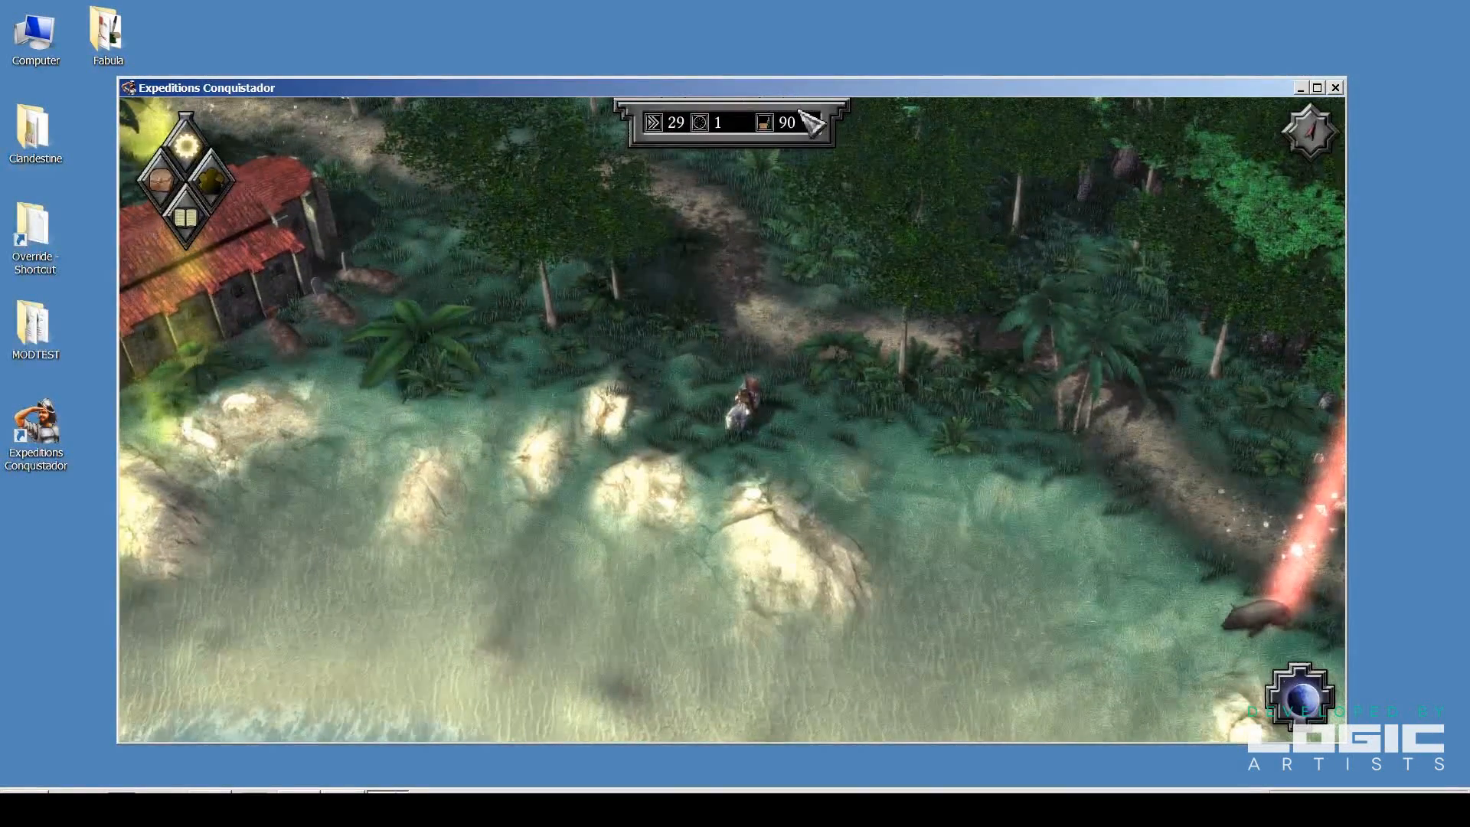